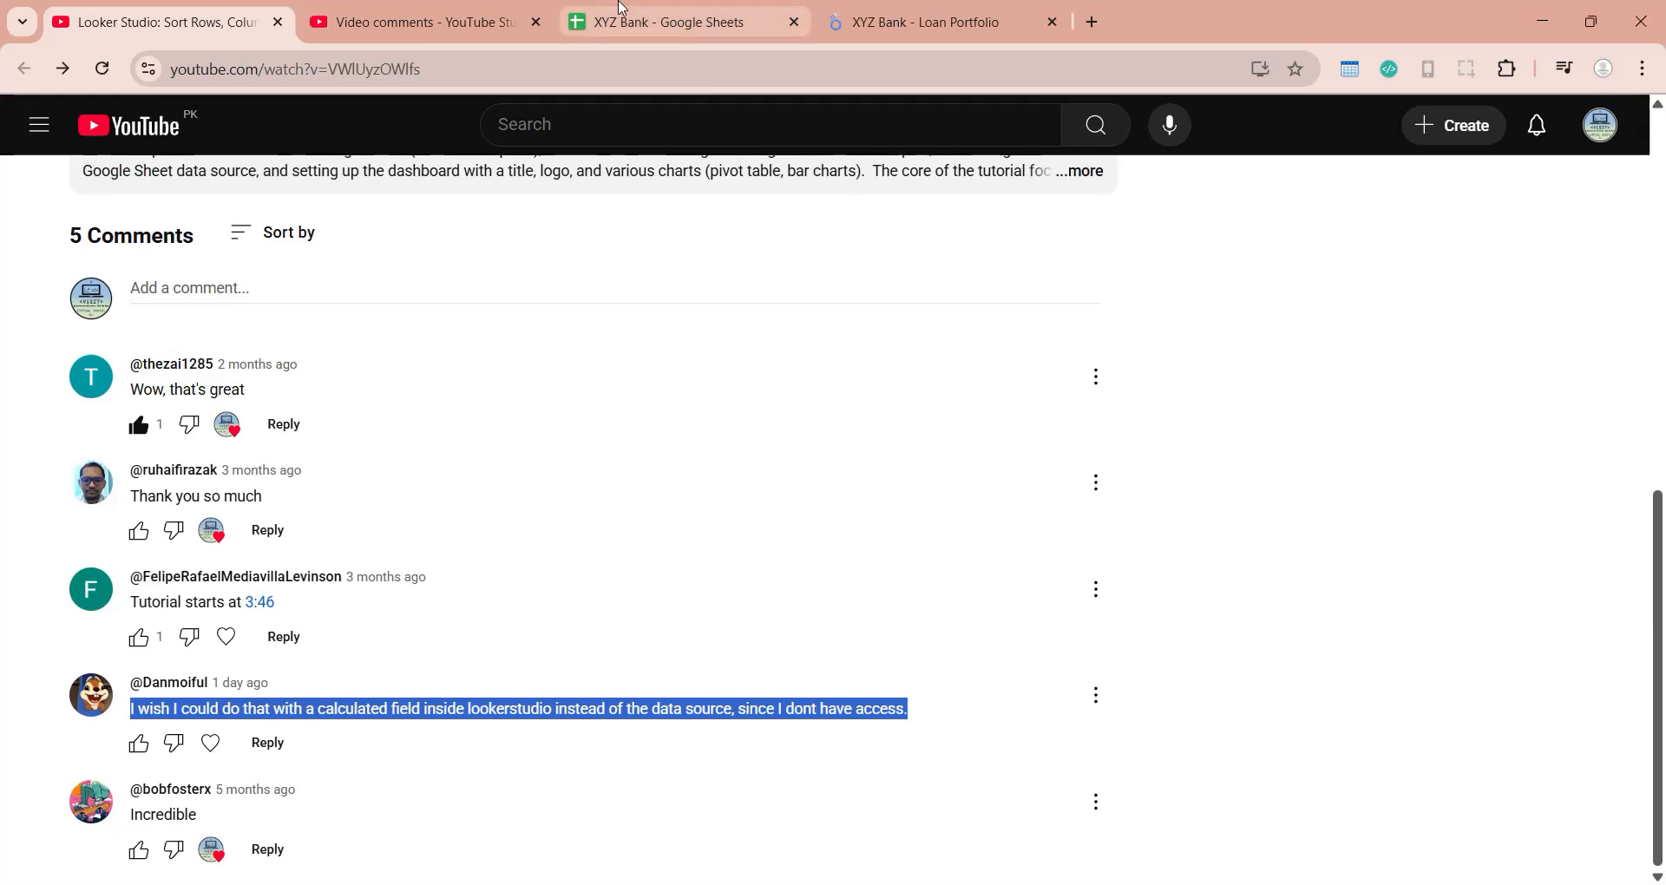
Step: Switch to the XYZ Bank Google Sheet and examine the Category_Order and History_Order columns
left_click(656, 19)
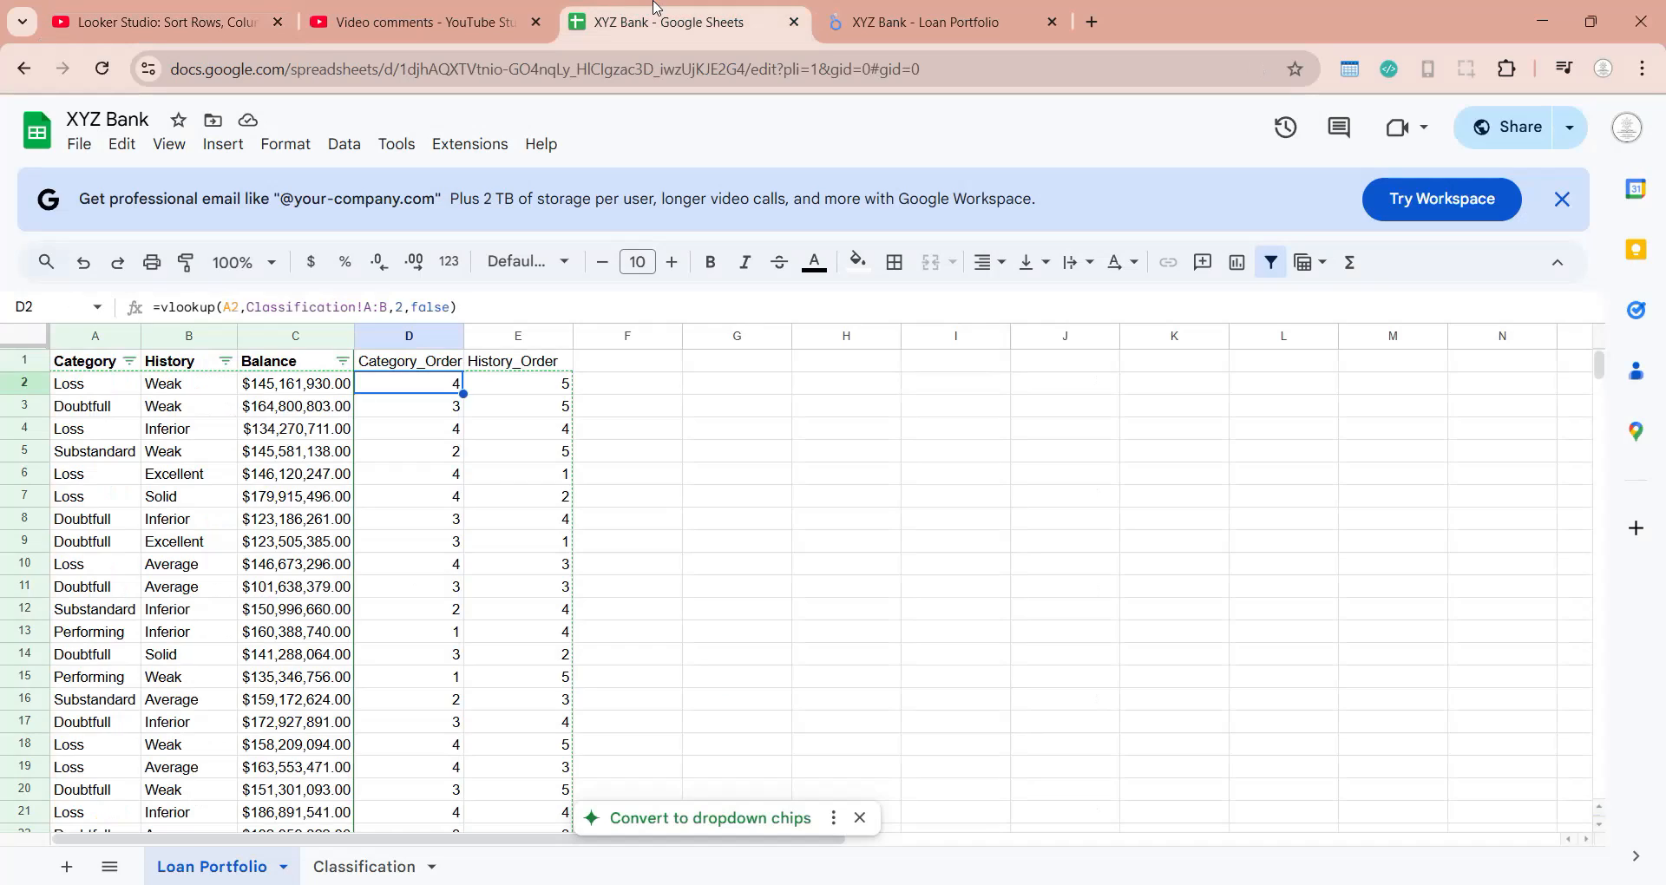
left_click(425, 338)
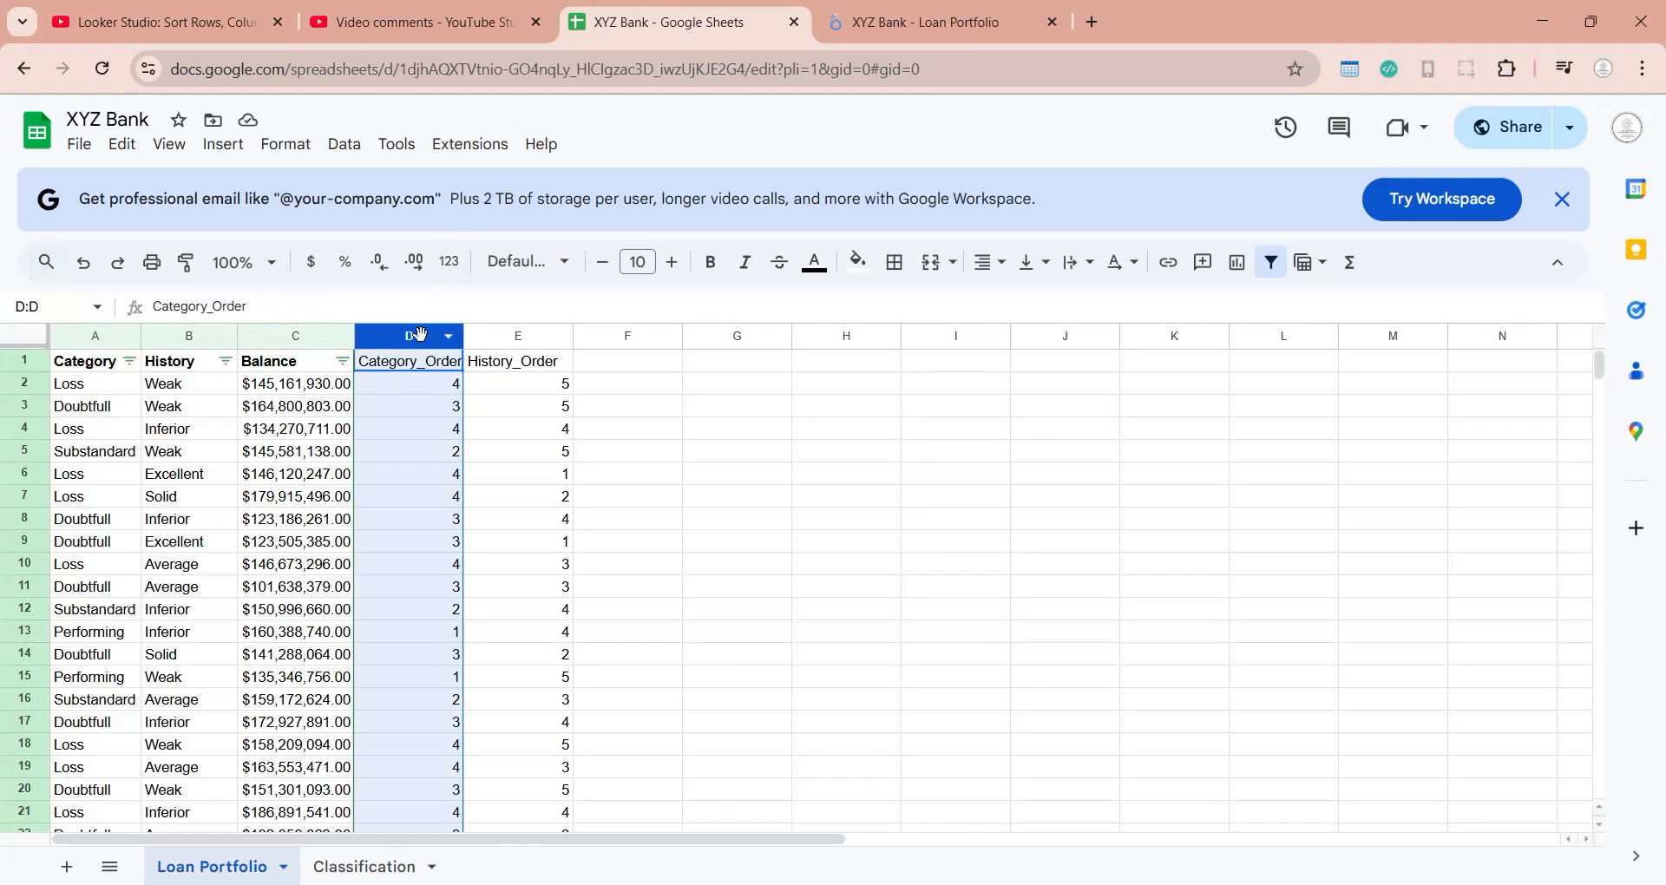
left_click(509, 338)
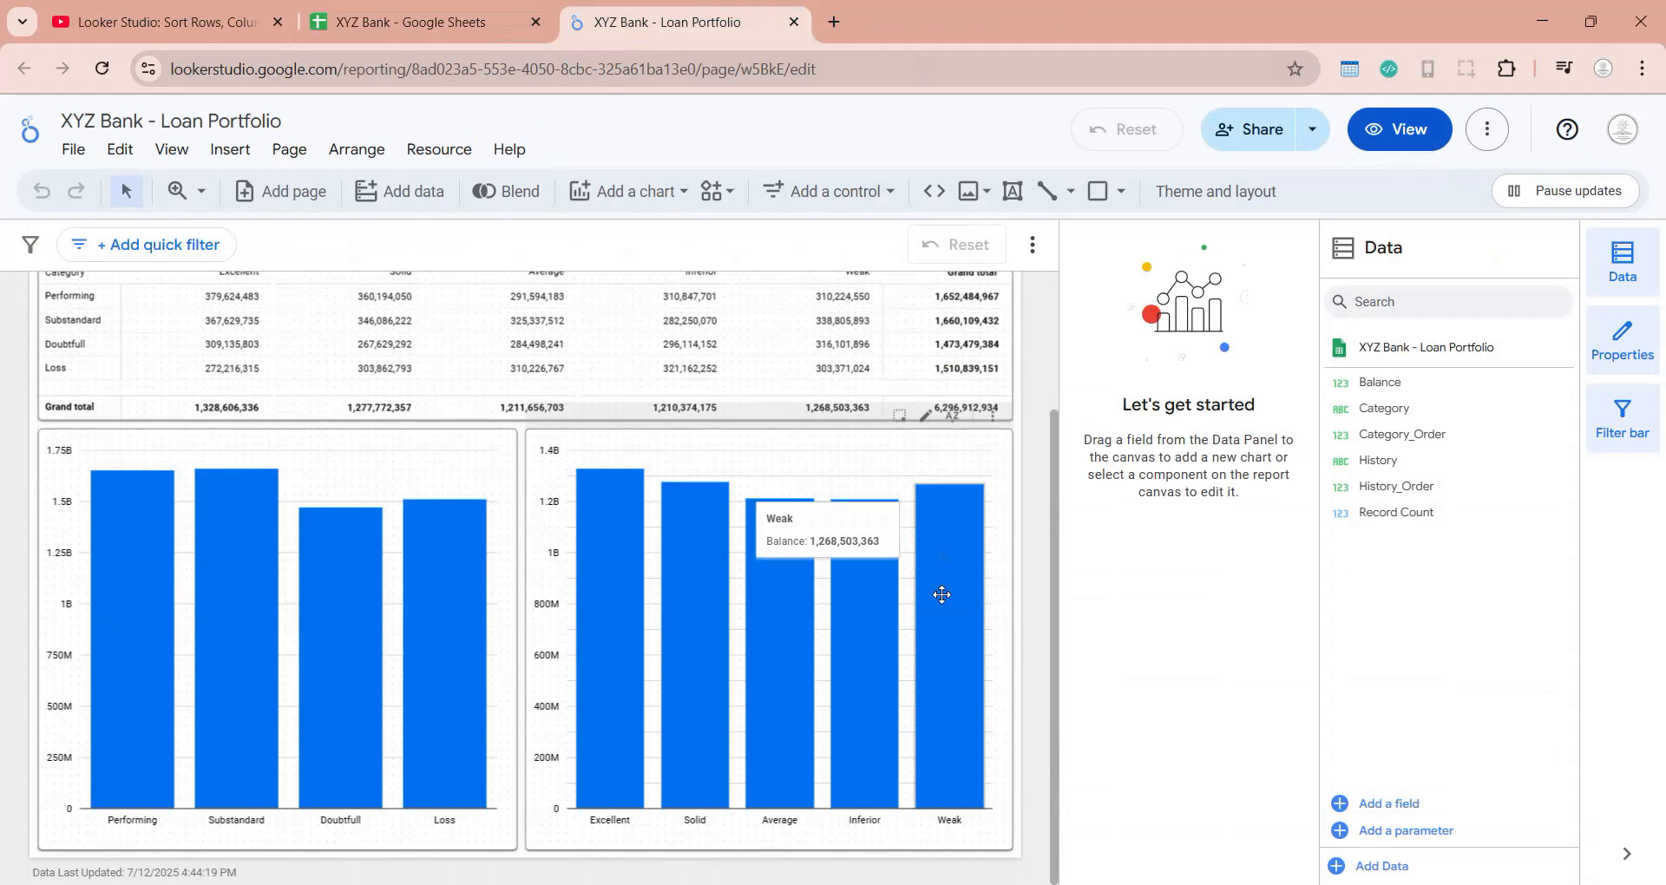
Step: Inspect the sort settings of the bar charts and the pivot table in the Looker Studio loan portfolio report
left_click(942, 594)
scroll(1261, 728, "down", 4)
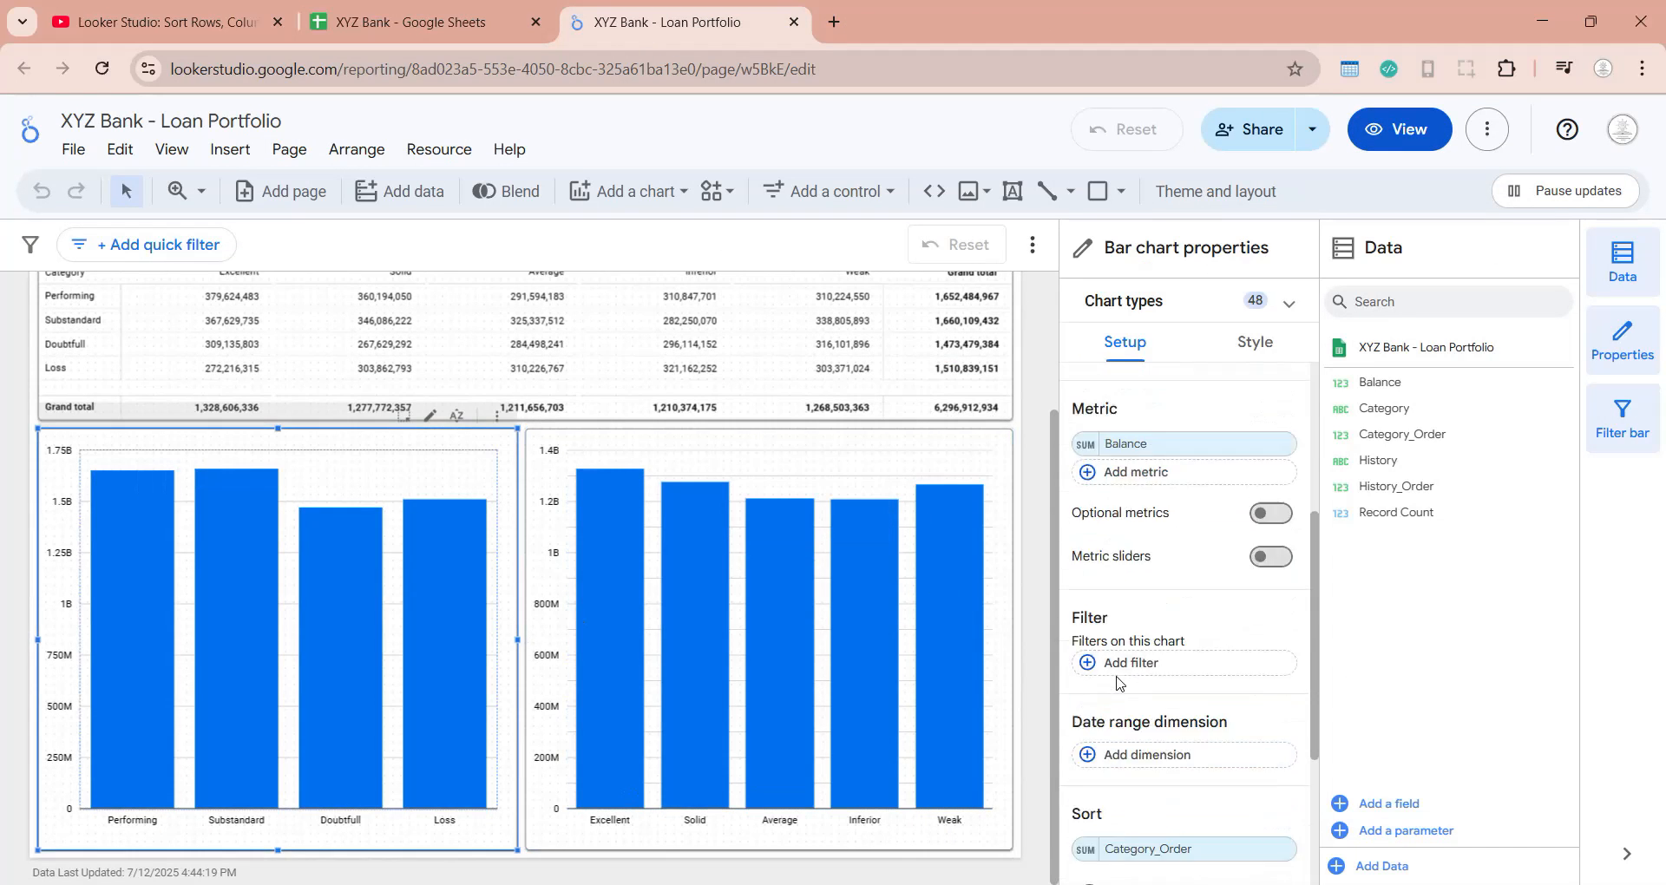
scroll(1117, 682, "down", 5)
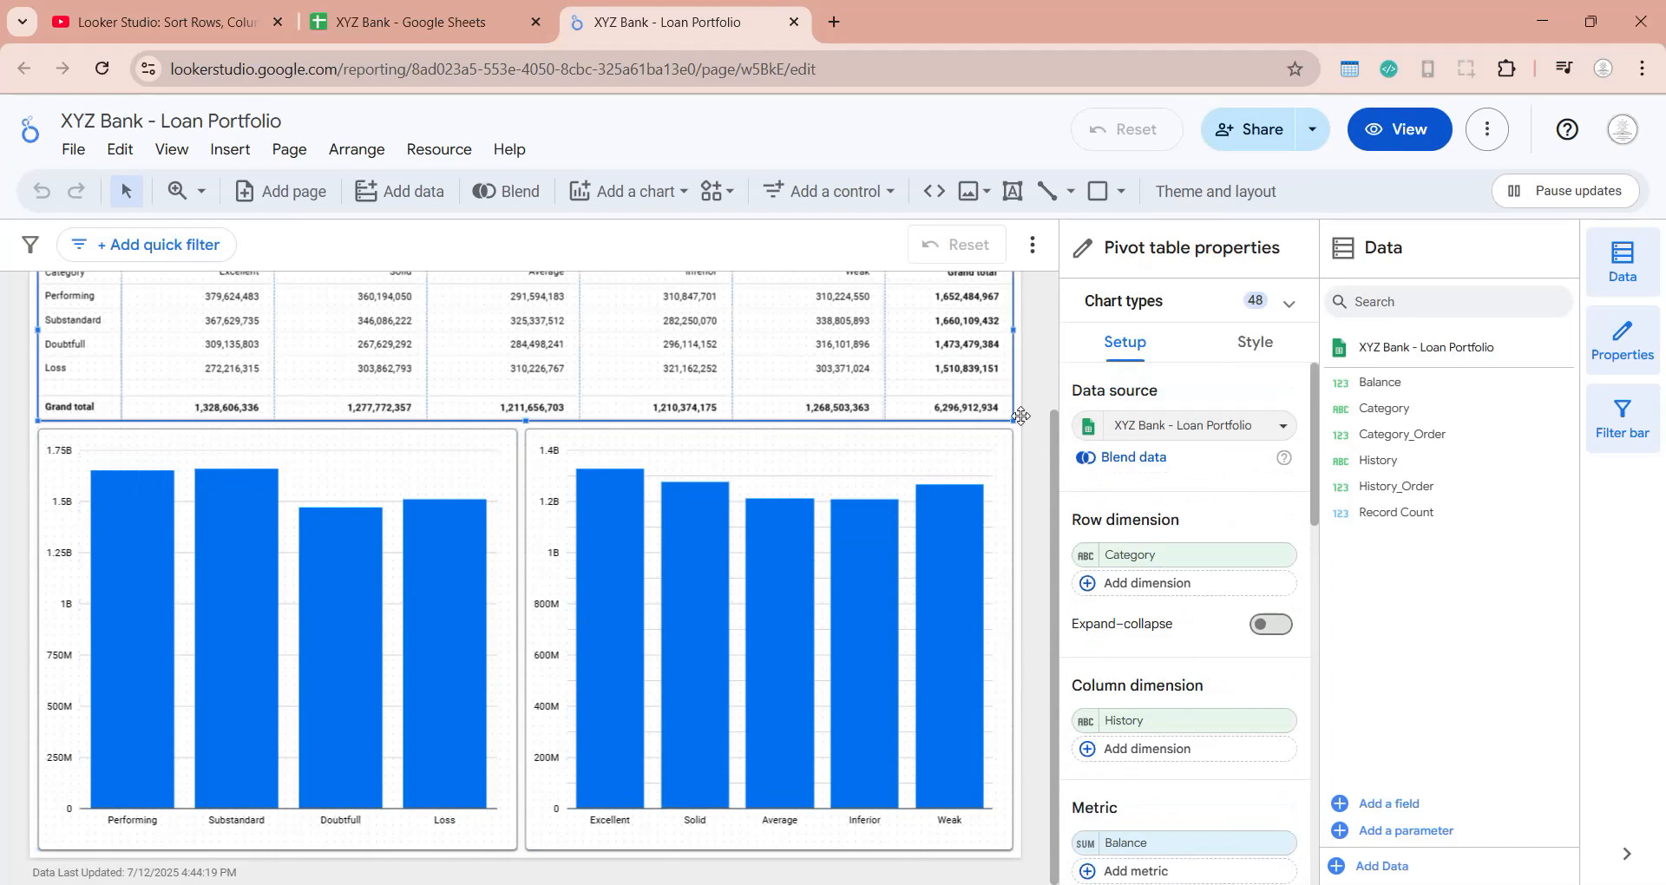
scroll(1175, 681, "down", 5)
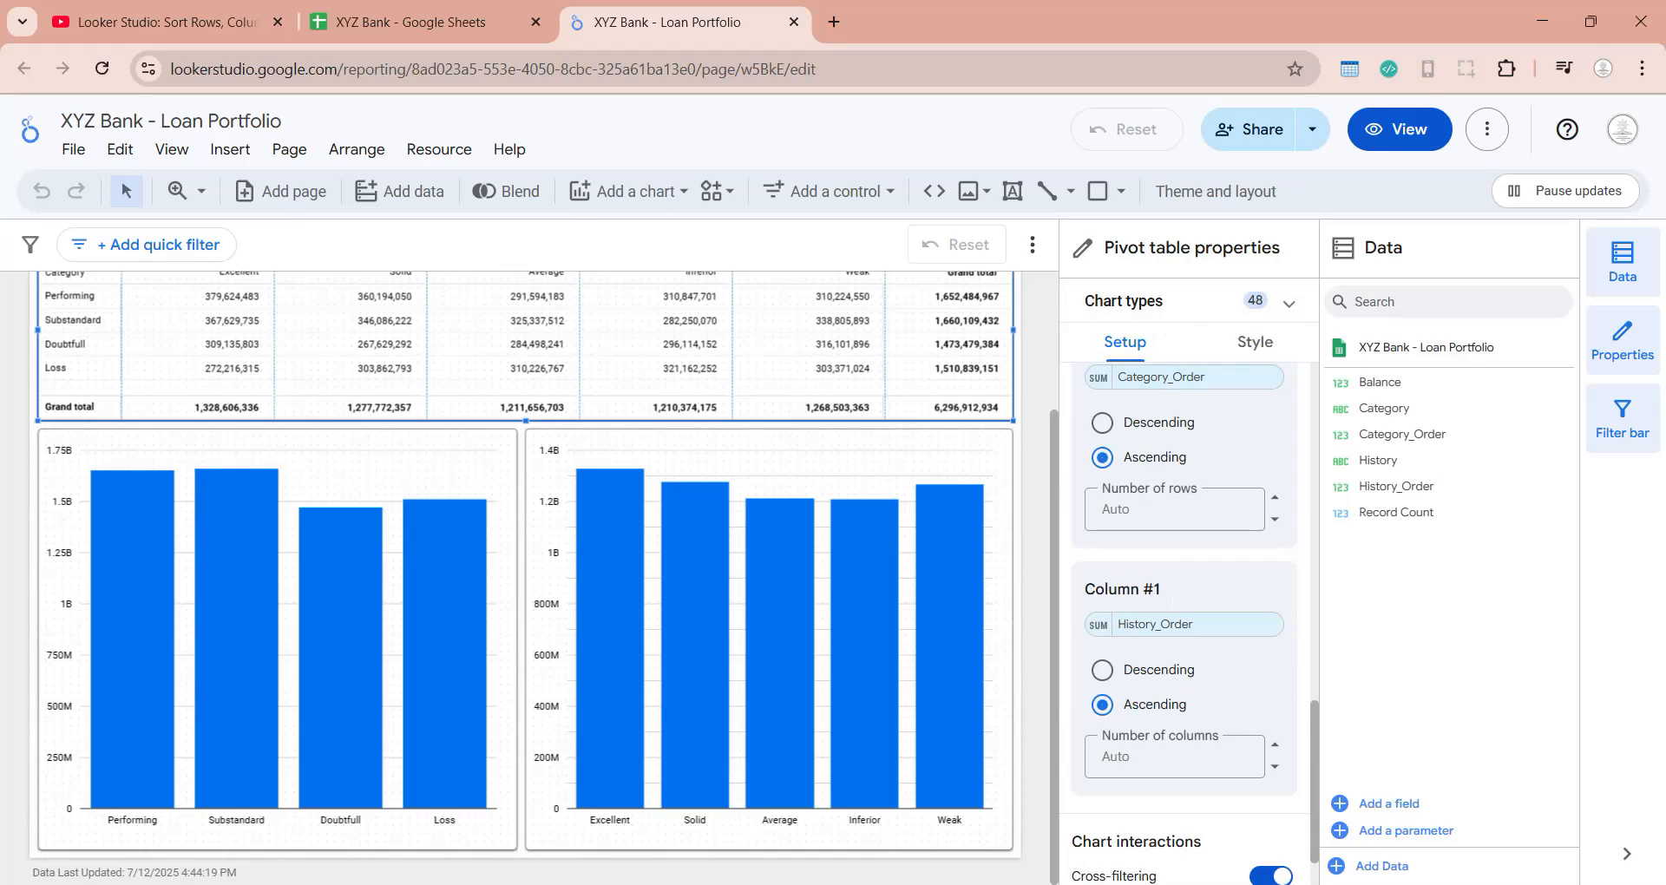
left_click(1038, 682)
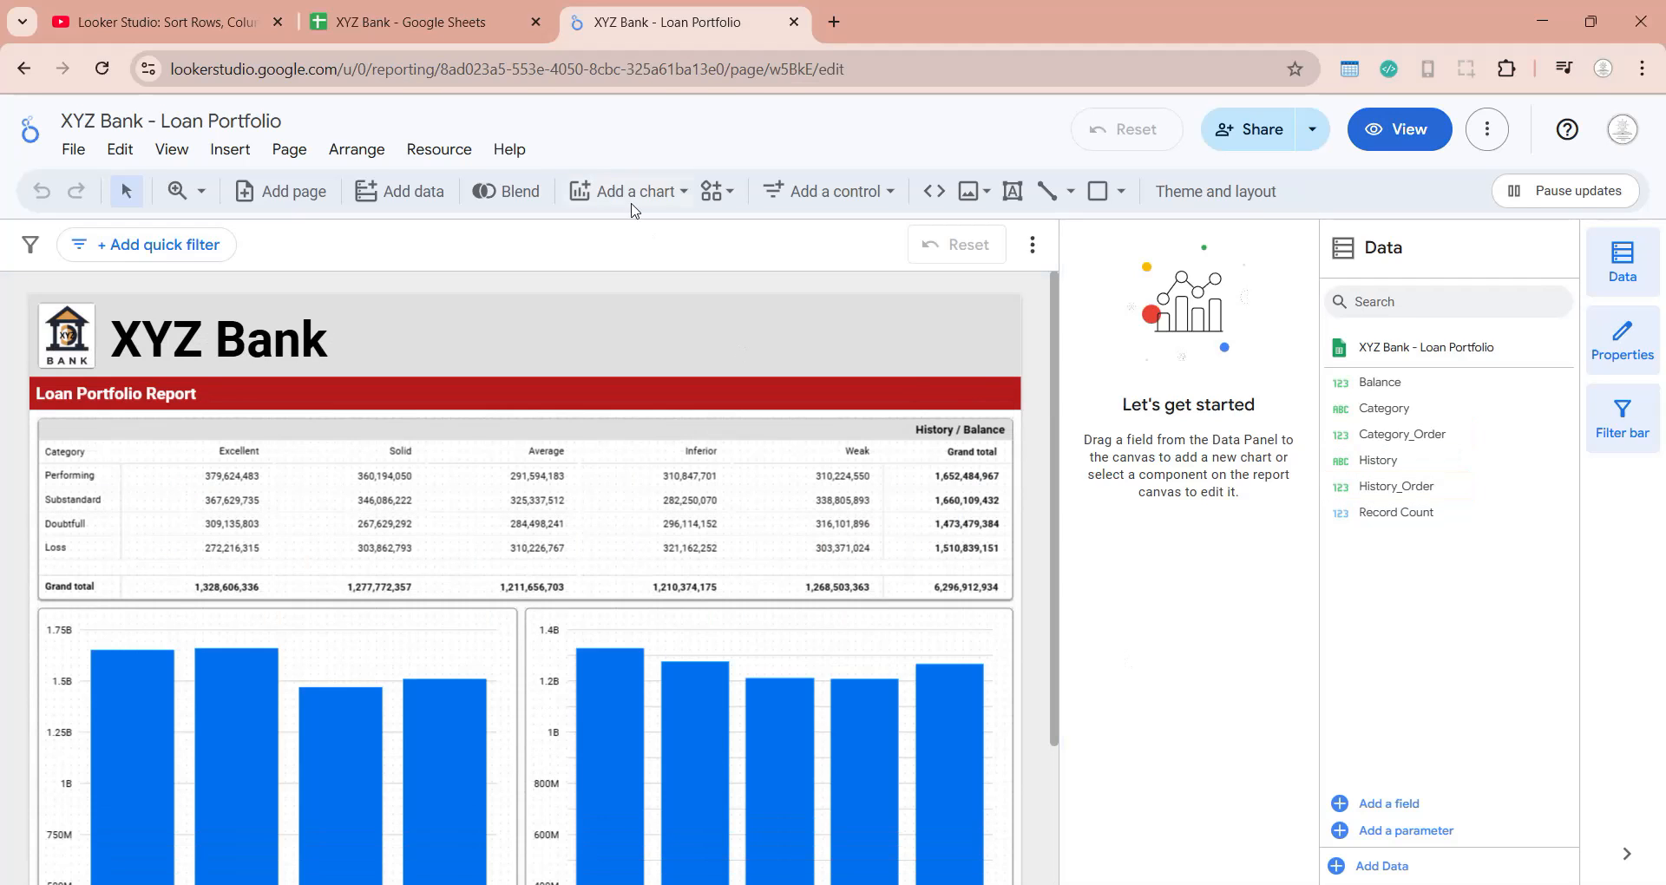
Step: In the XYZ Bank Google Sheet, clear the Category_Order and History_Order columns from the Loan Portfolio sheet
left_click(434, 24)
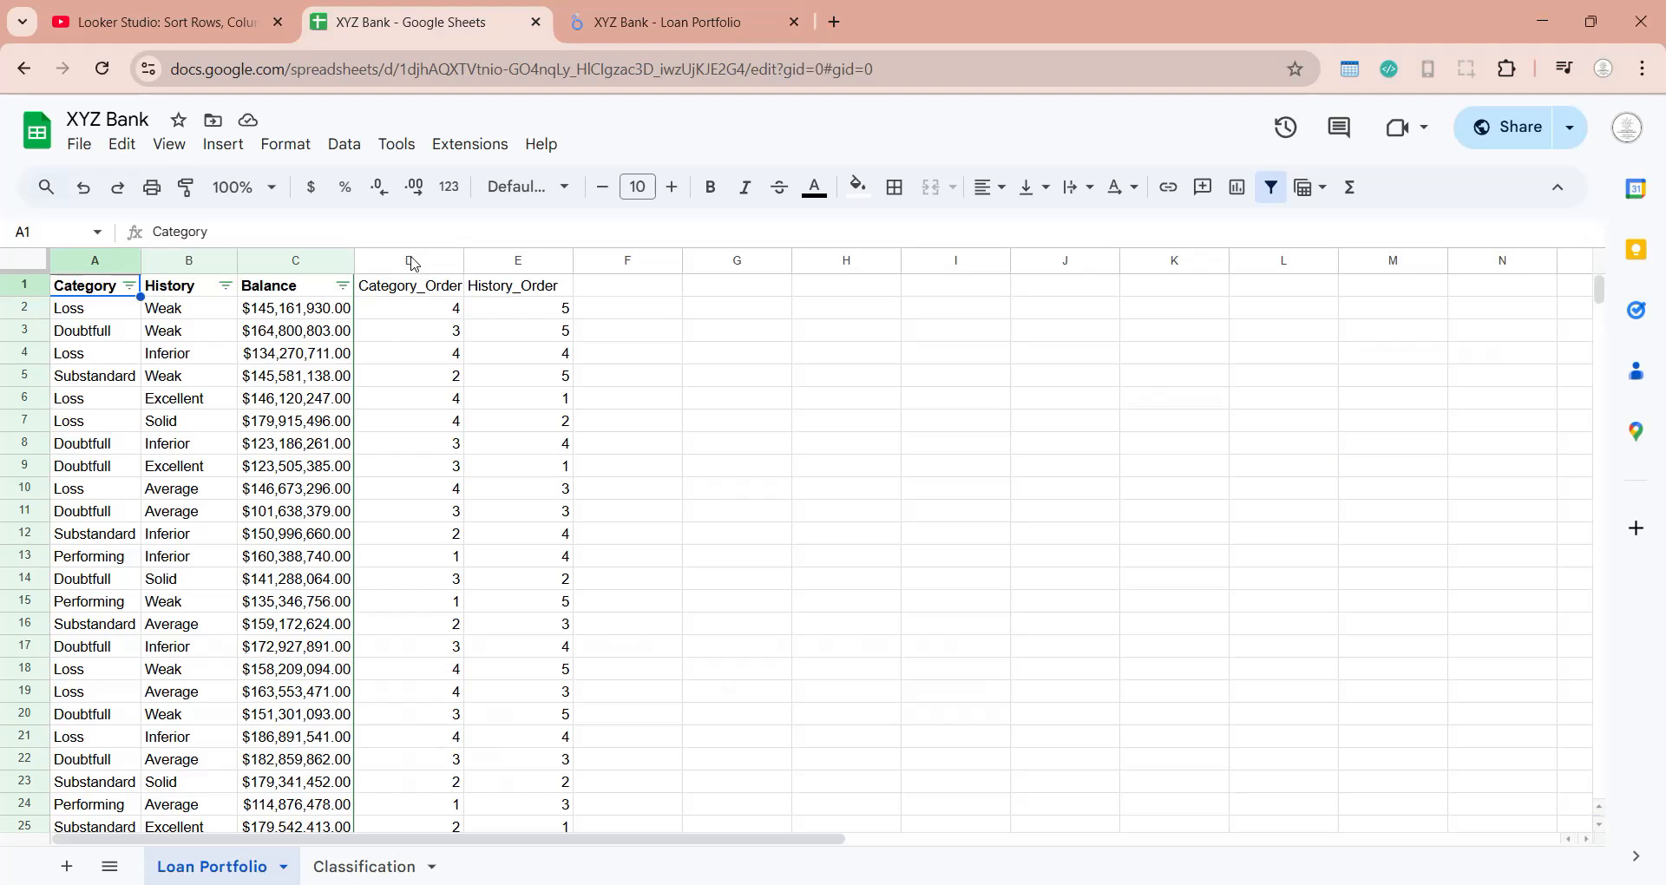
left_click(416, 260)
left_click(516, 261, "shift")
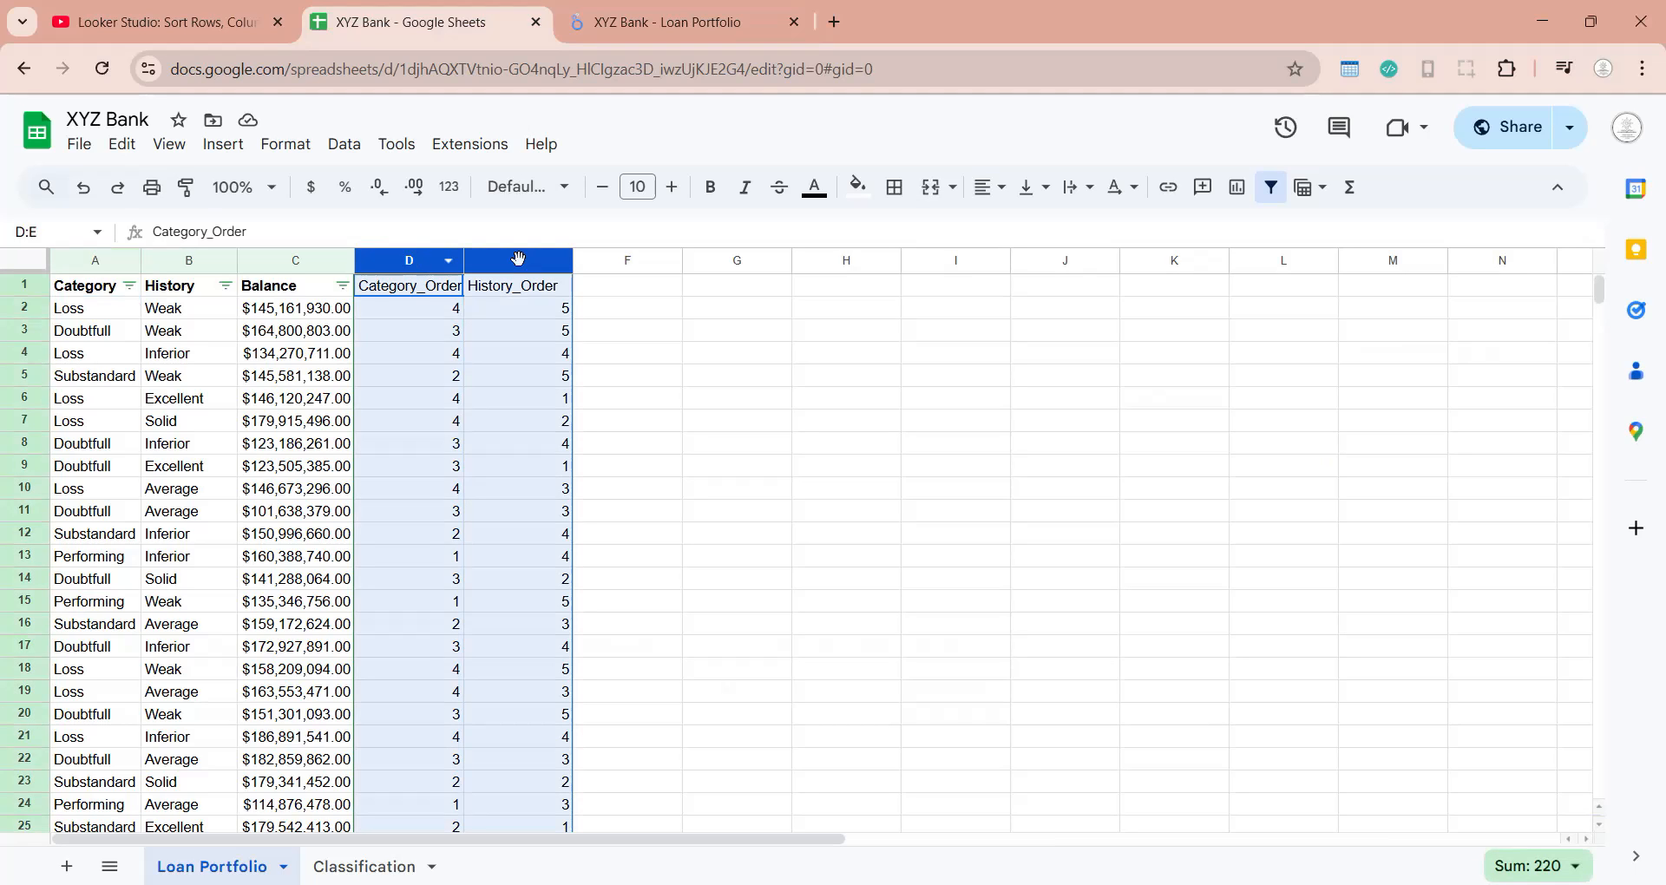
key("Delete")
left_click(597, 443)
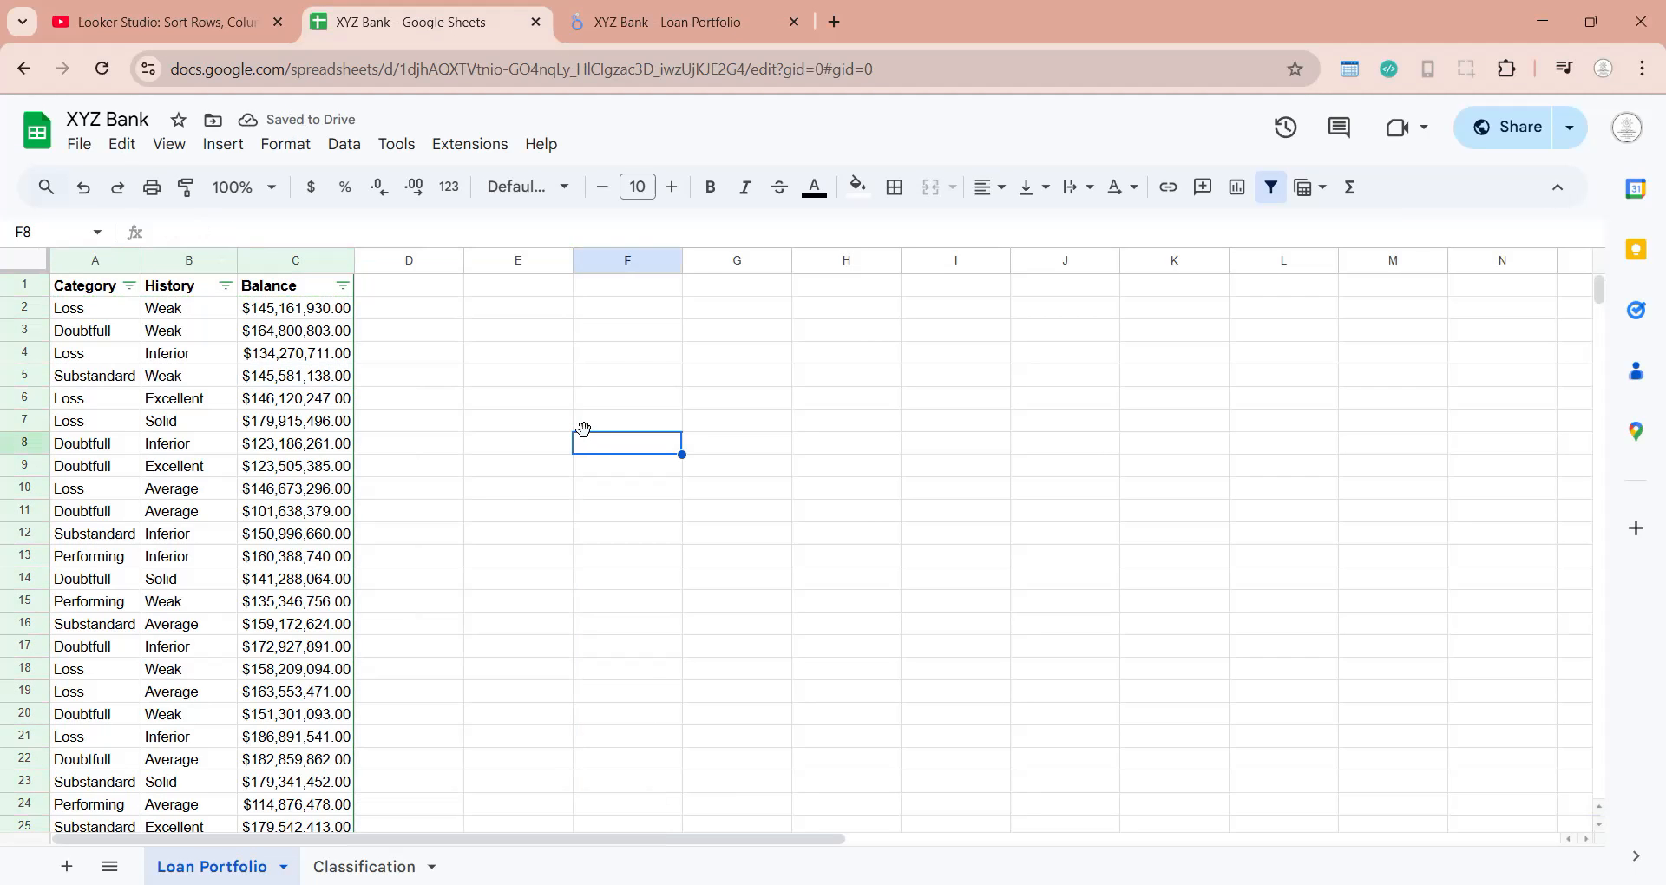
Step: Return to the Looker Studio loan portfolio report and refresh its data
left_click(605, 23)
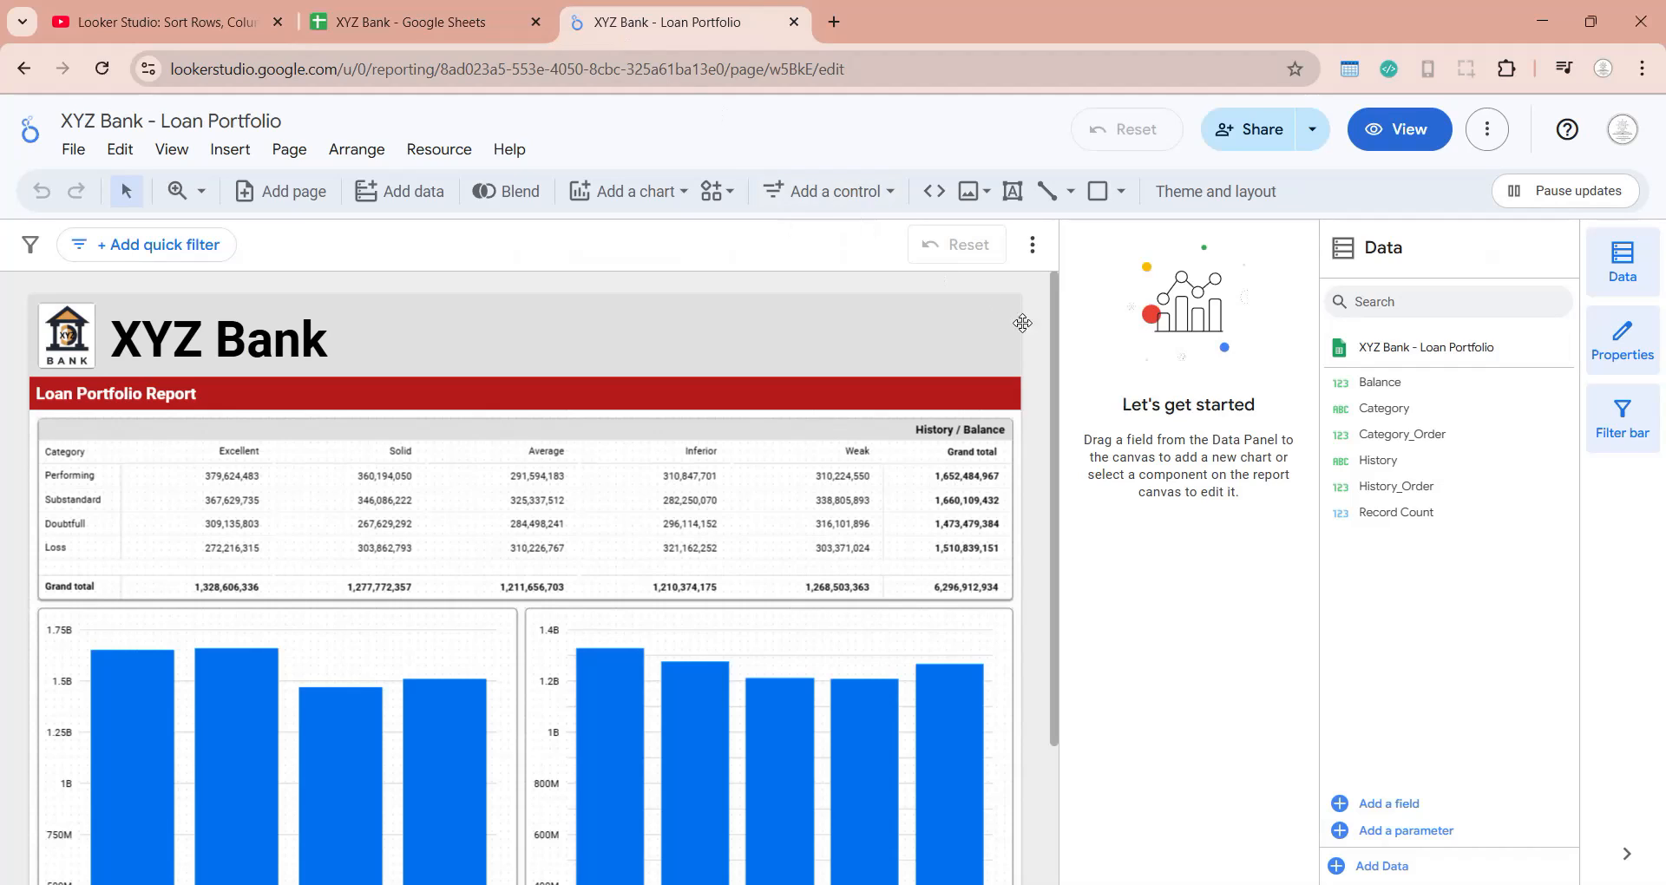
left_click(156, 151)
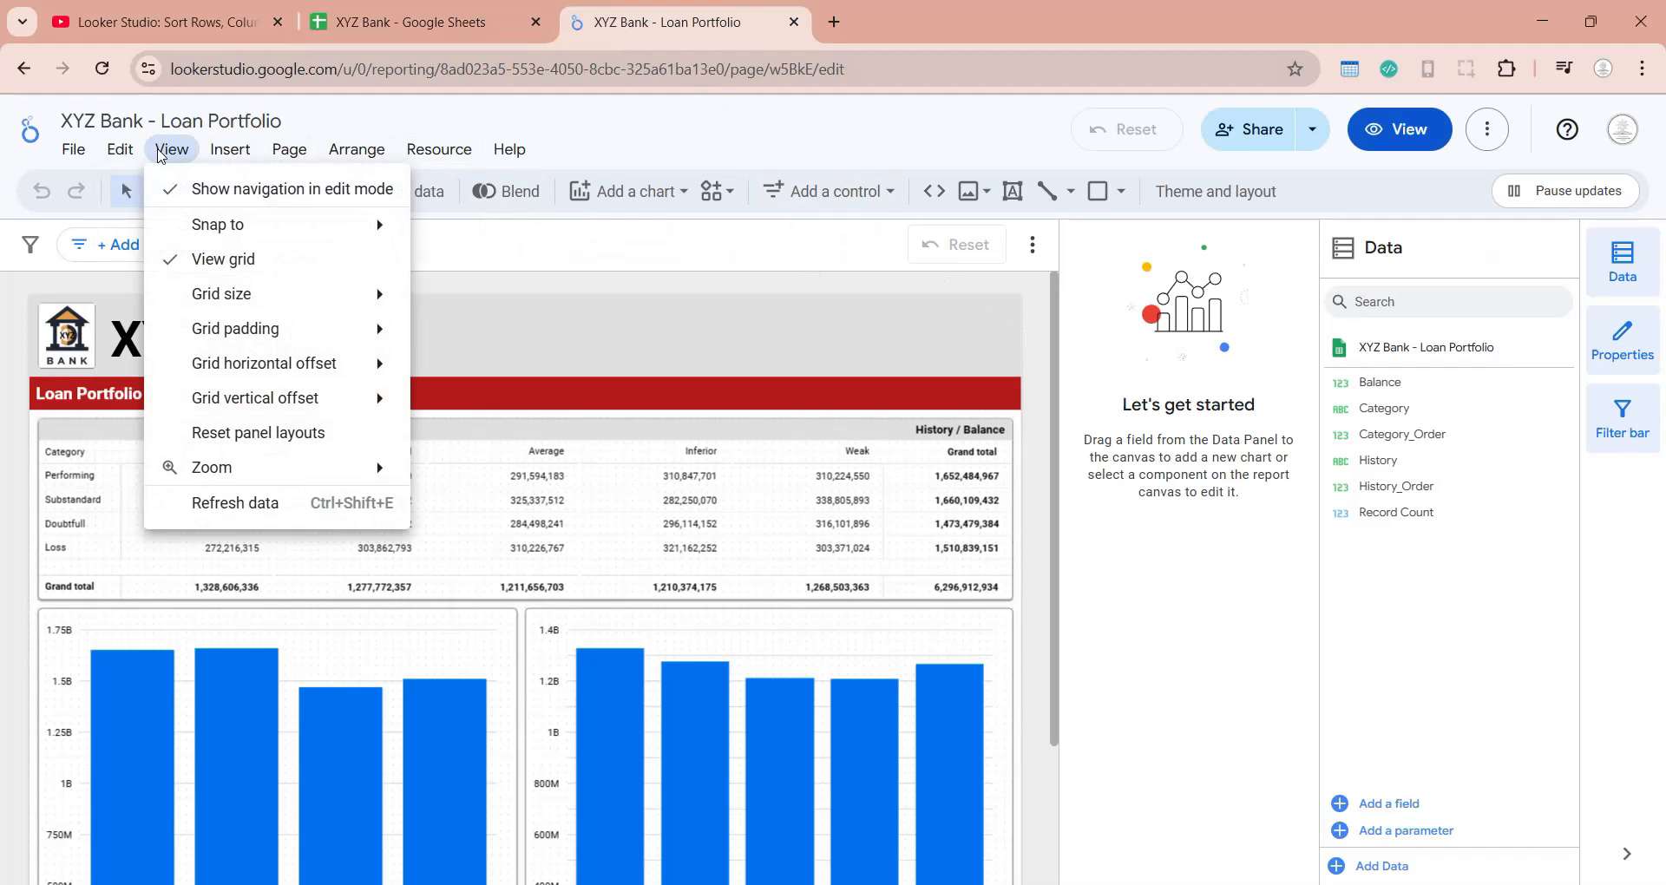
left_click(247, 510)
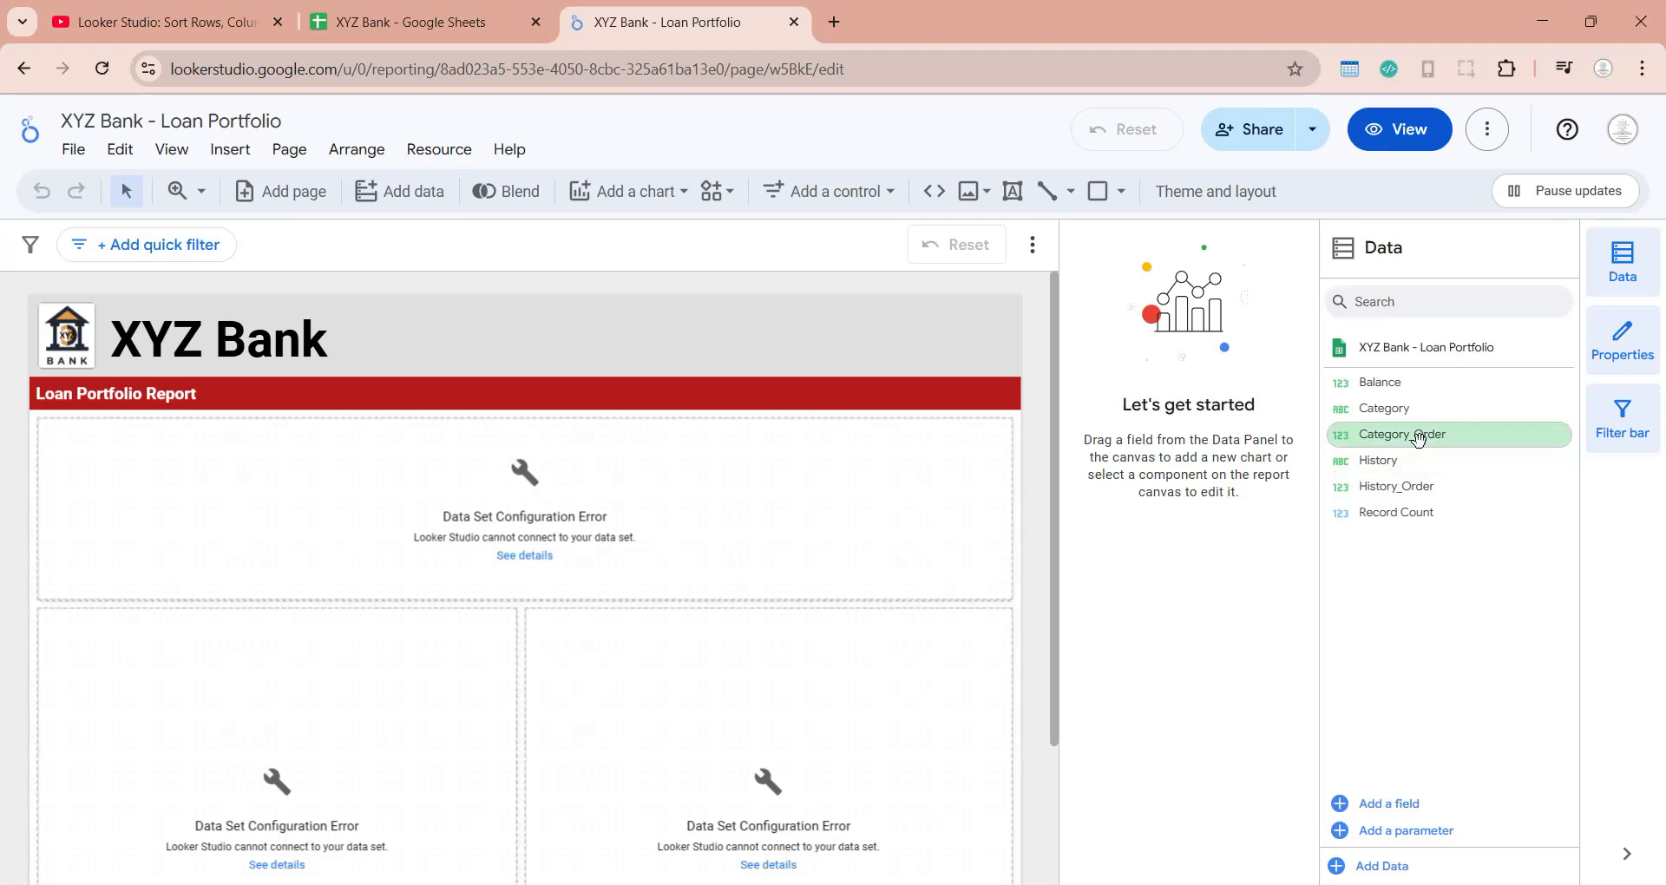
Step: Reconnect the XYZ Bank - Loan Portfolio data source and apply the connection changes for the missing Category_Order and History_Order fields
left_click(1339, 347)
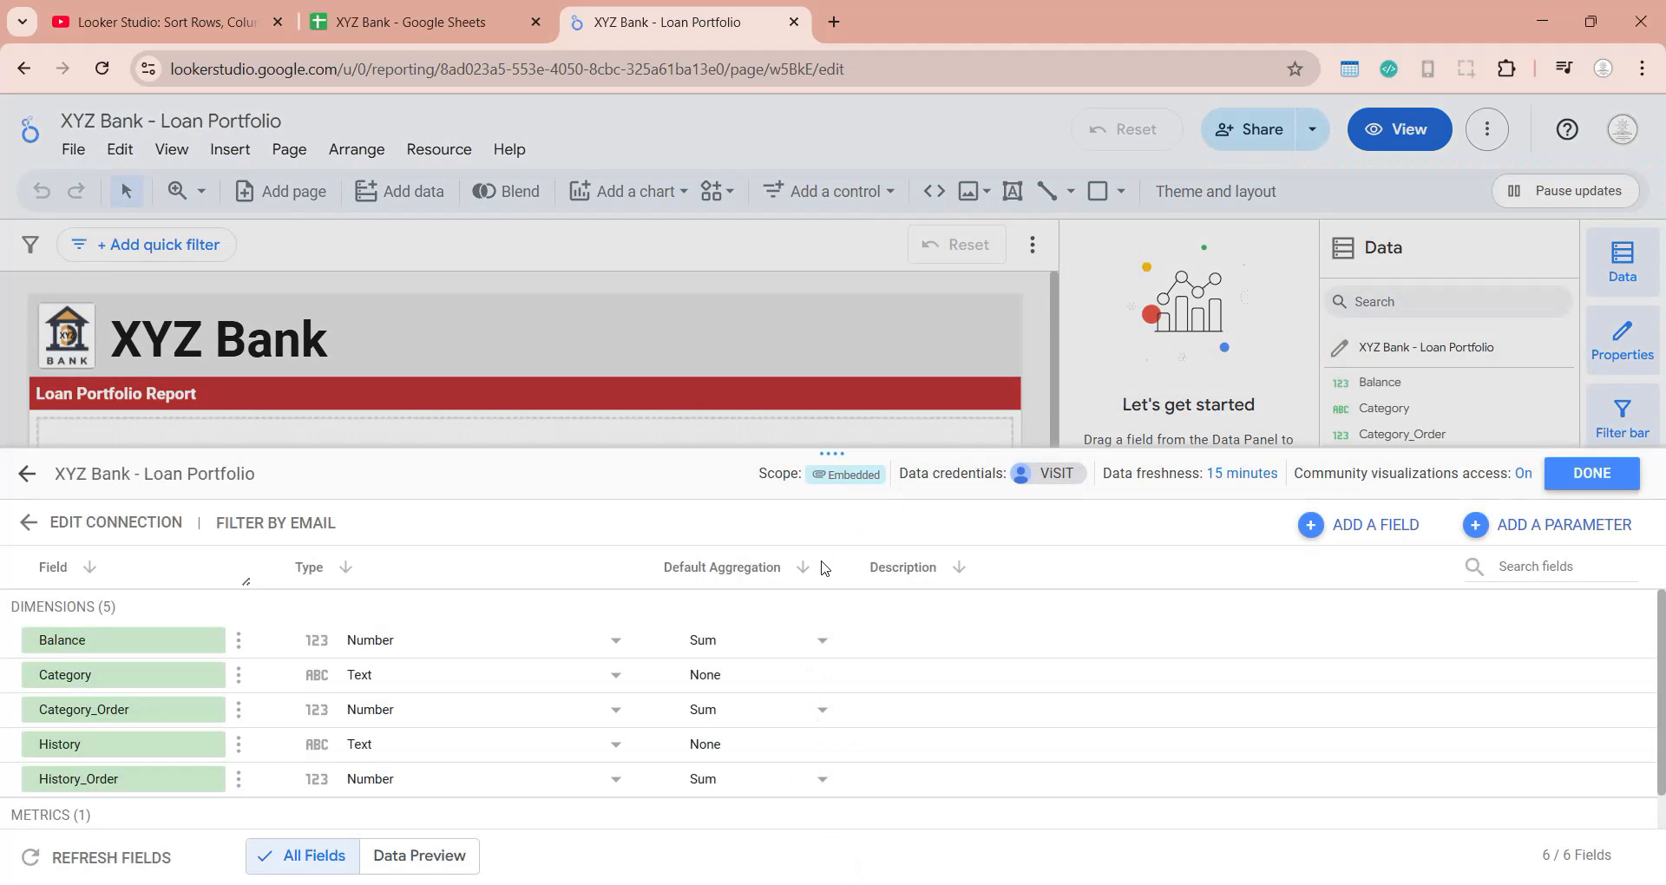
left_click(30, 527)
left_click(1592, 474)
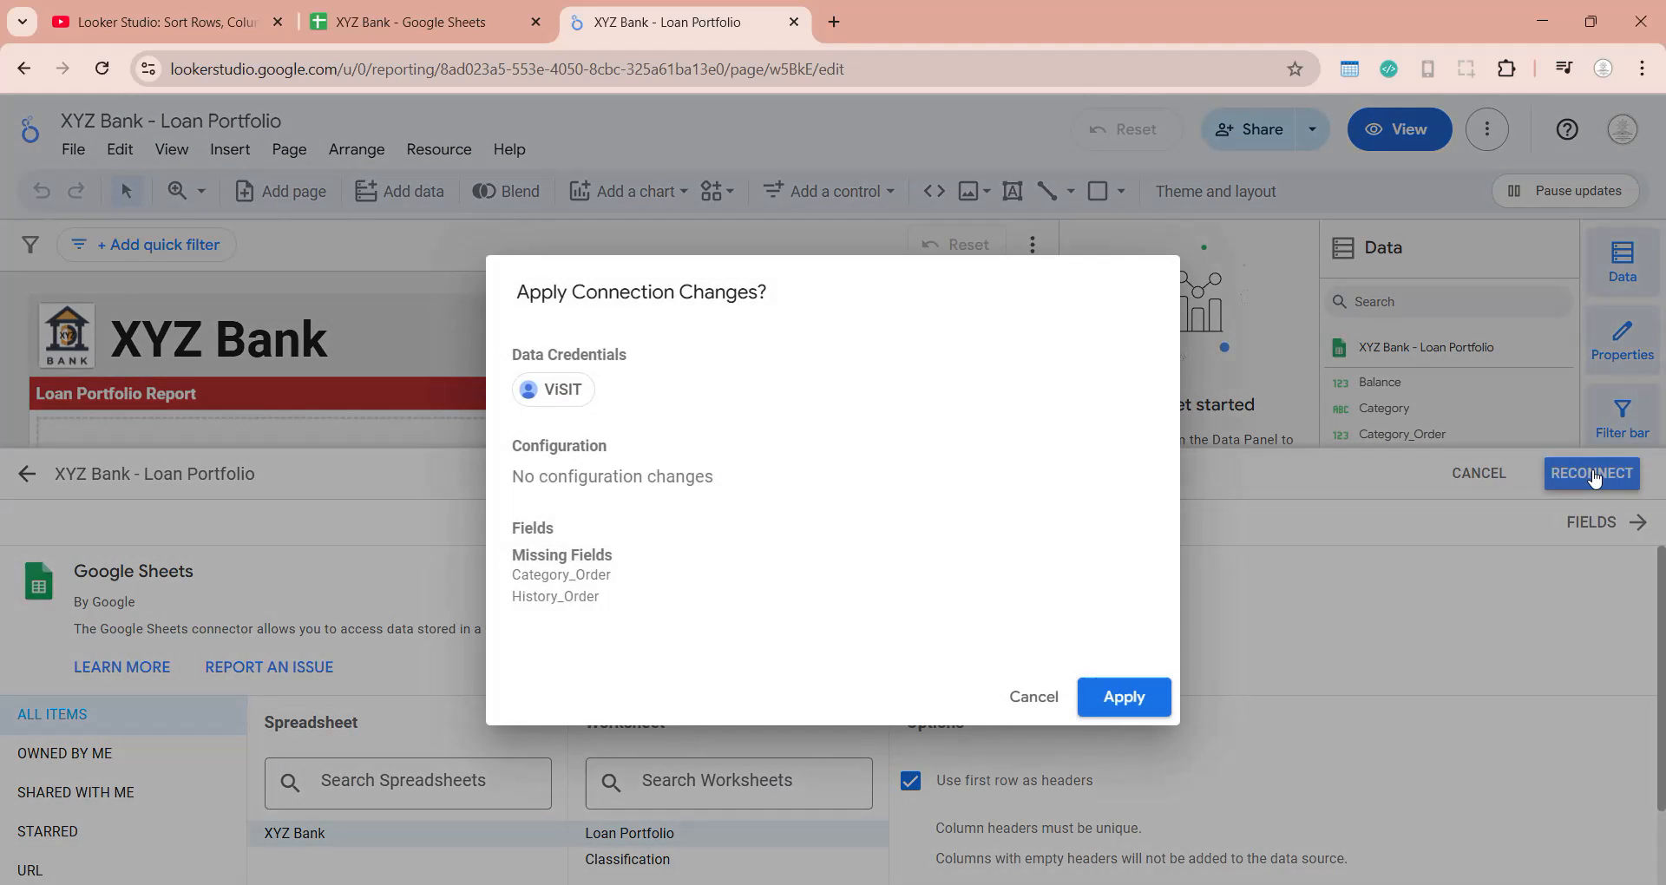
left_click_drag(505, 584, 600, 598)
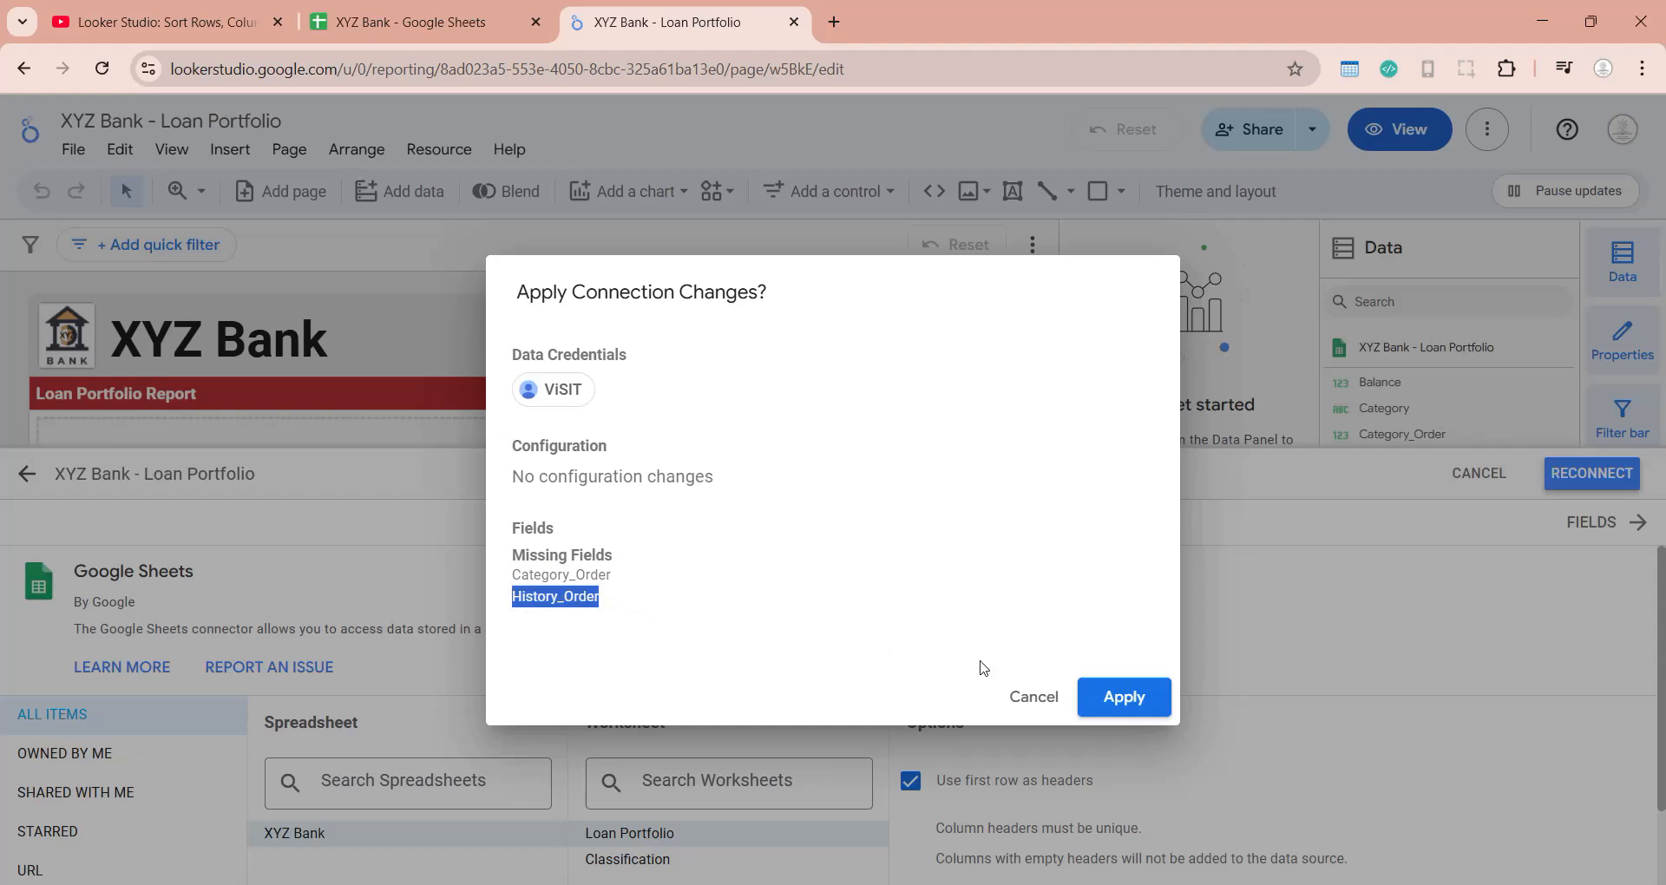
left_click(1100, 694)
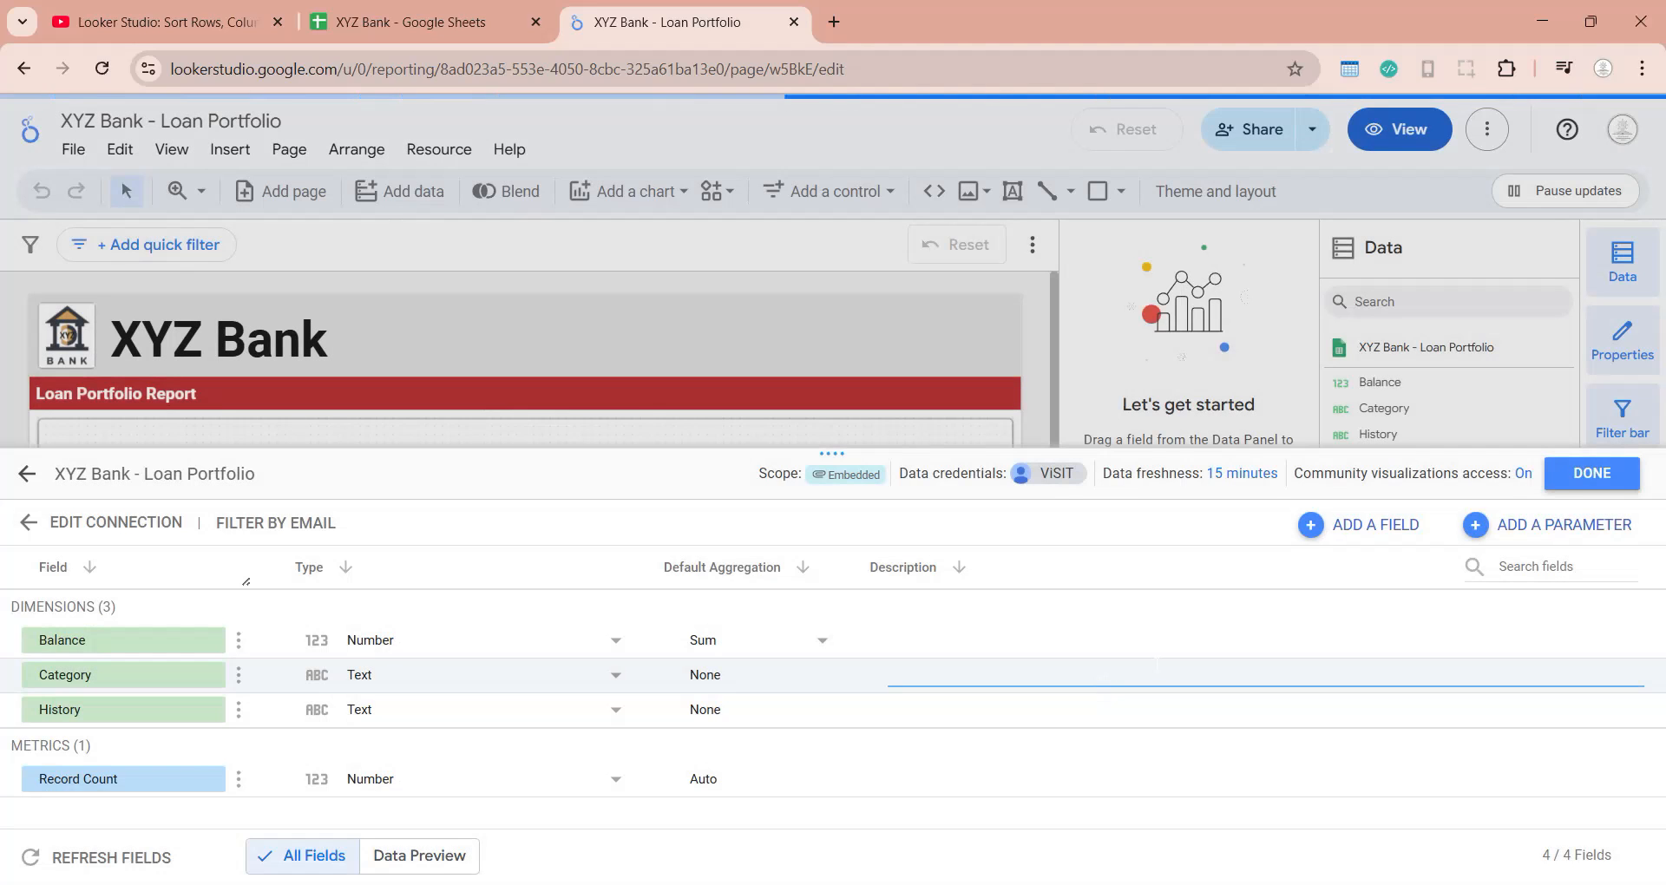
left_click(1591, 473)
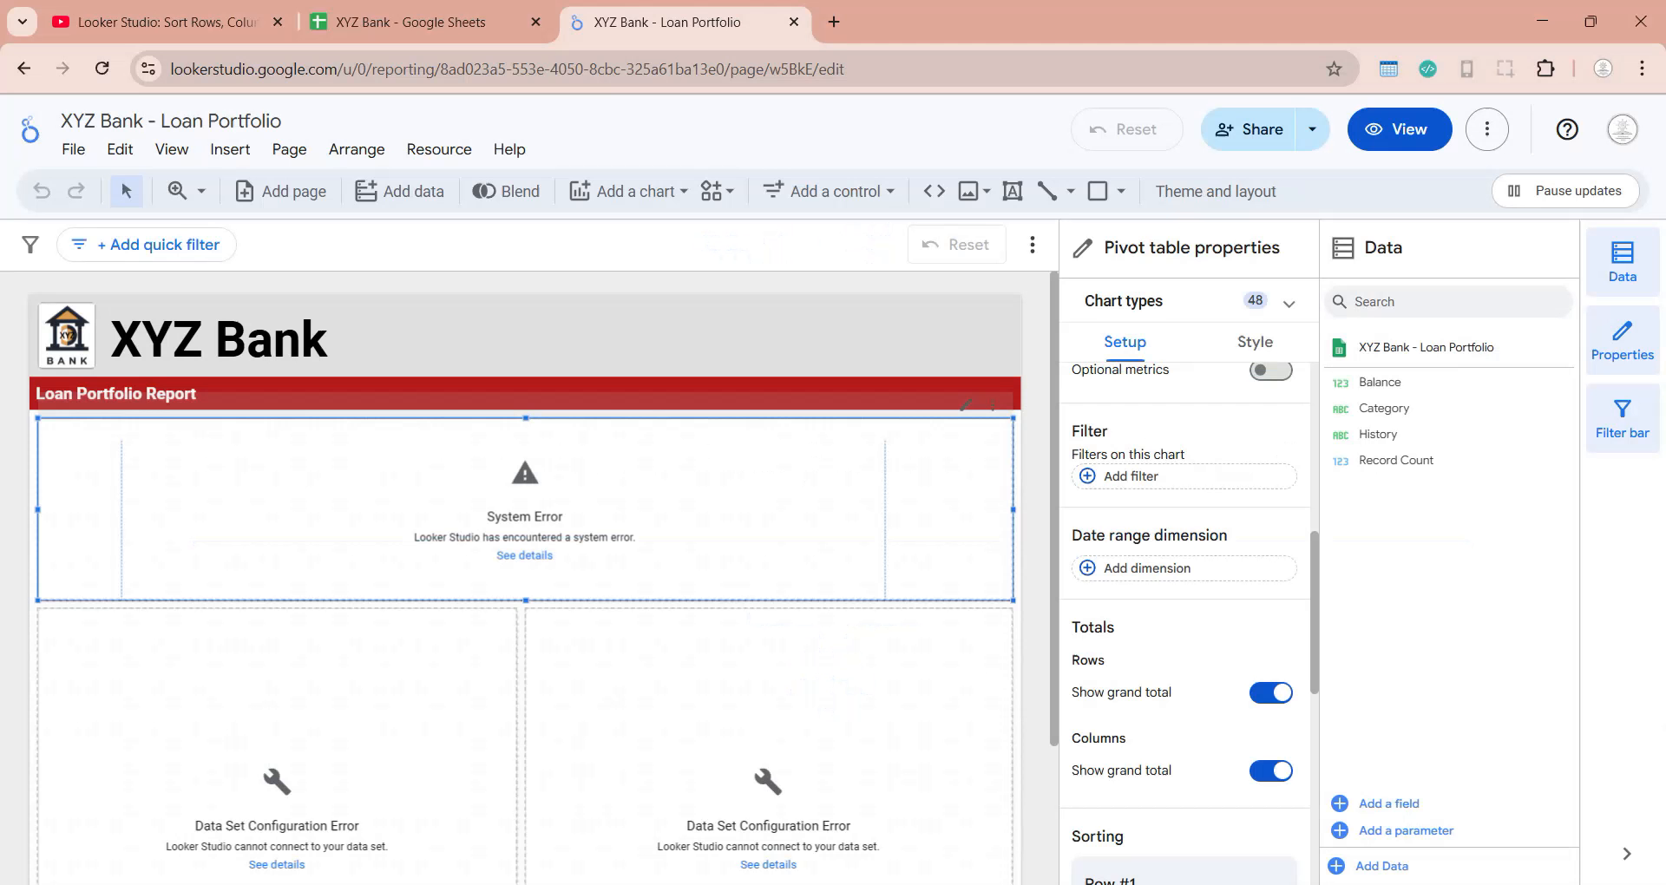
Step: Switch to the XYZ Bank Google Sheet and create a new blank spreadsheet from it
left_click(425, 22)
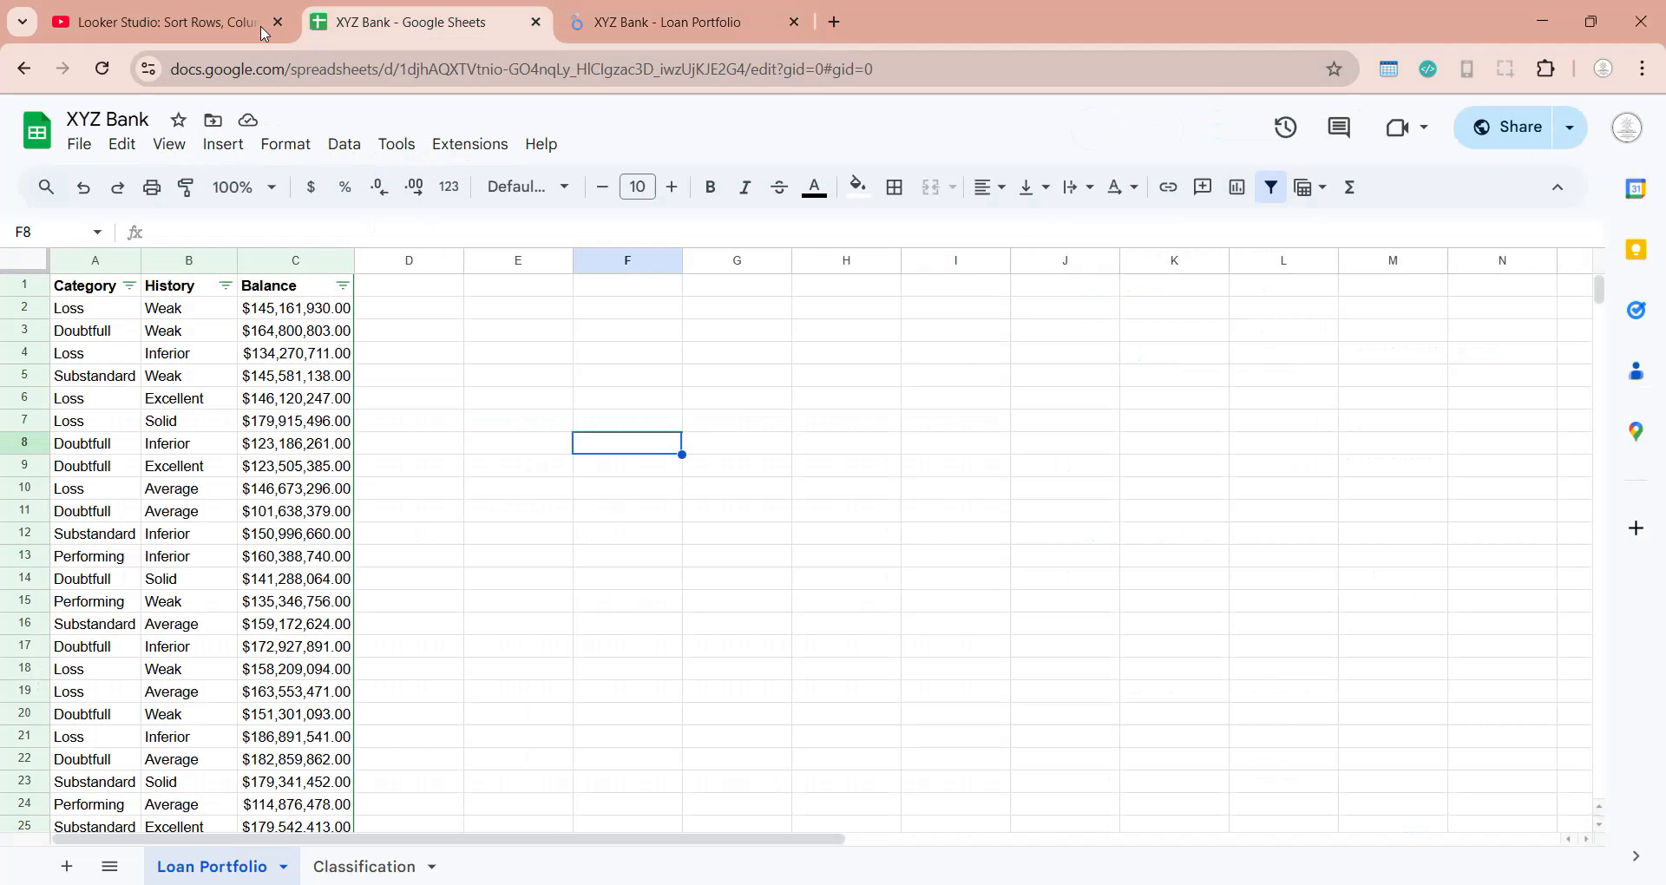
left_click(79, 144)
mouse_move(95, 181)
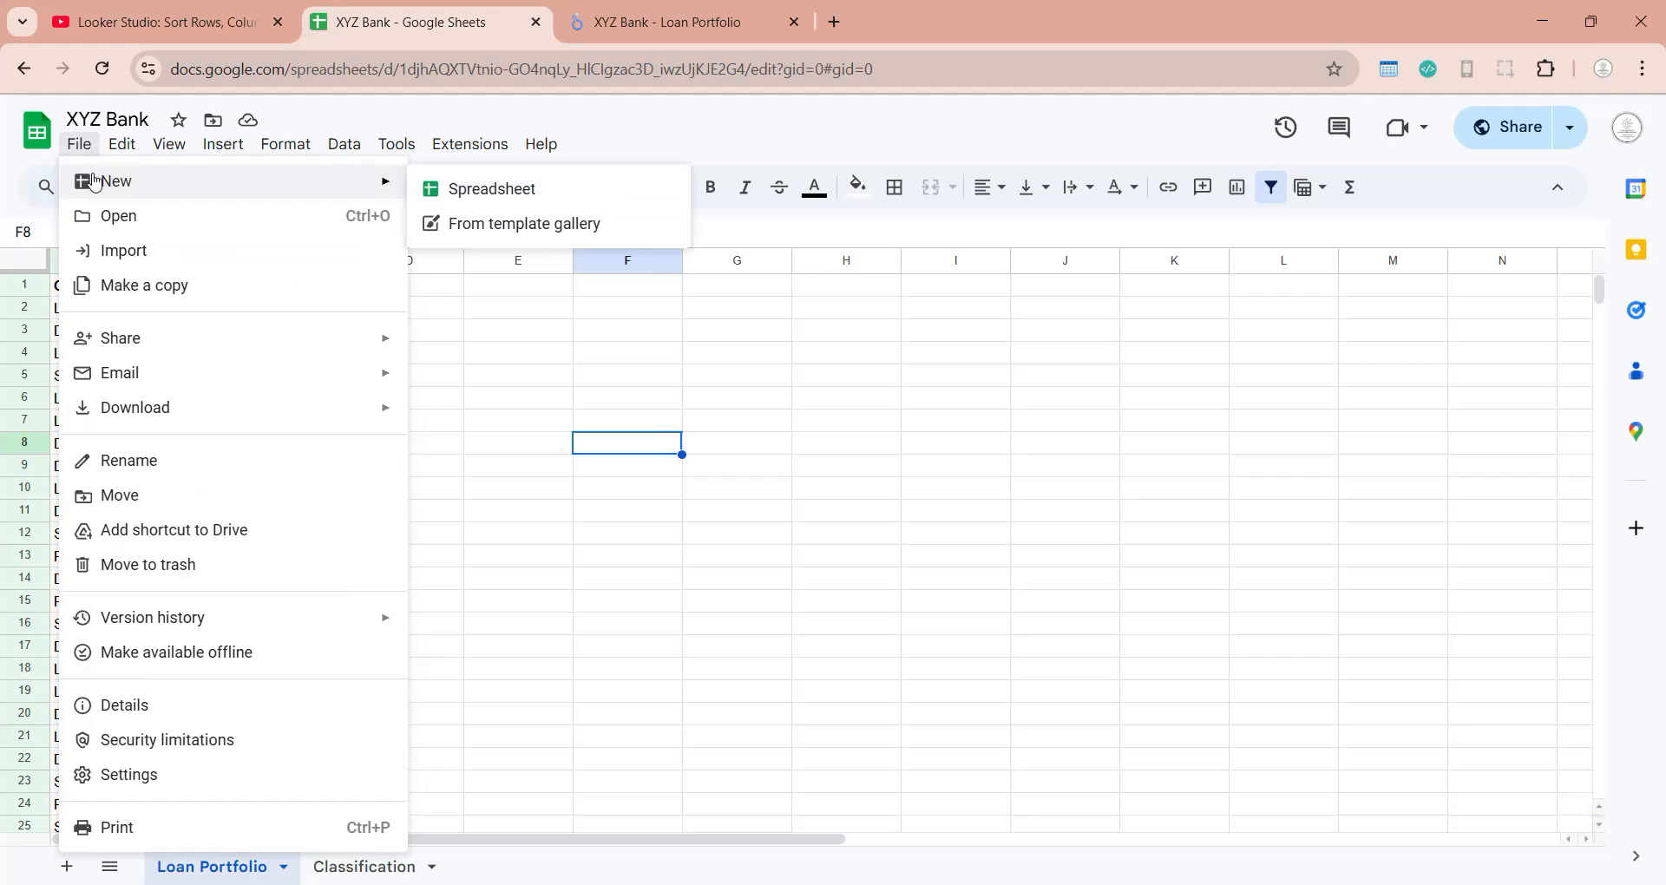
left_click(442, 191)
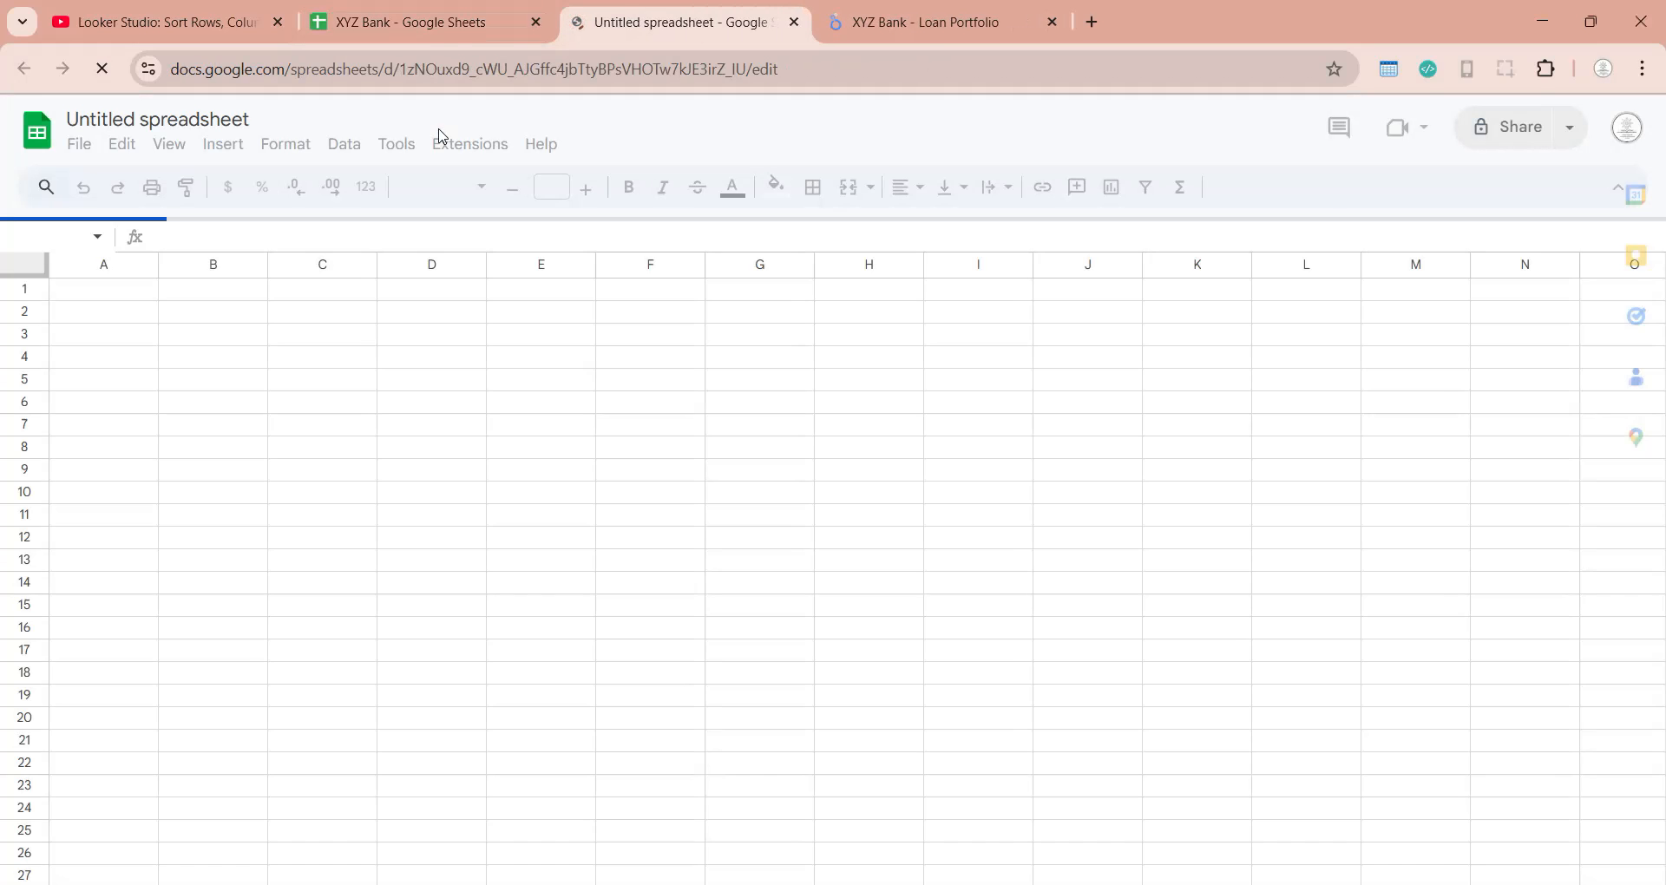
Step: Name the new spreadsheet "XYZ Bank Order Columns"
left_click(425, 22)
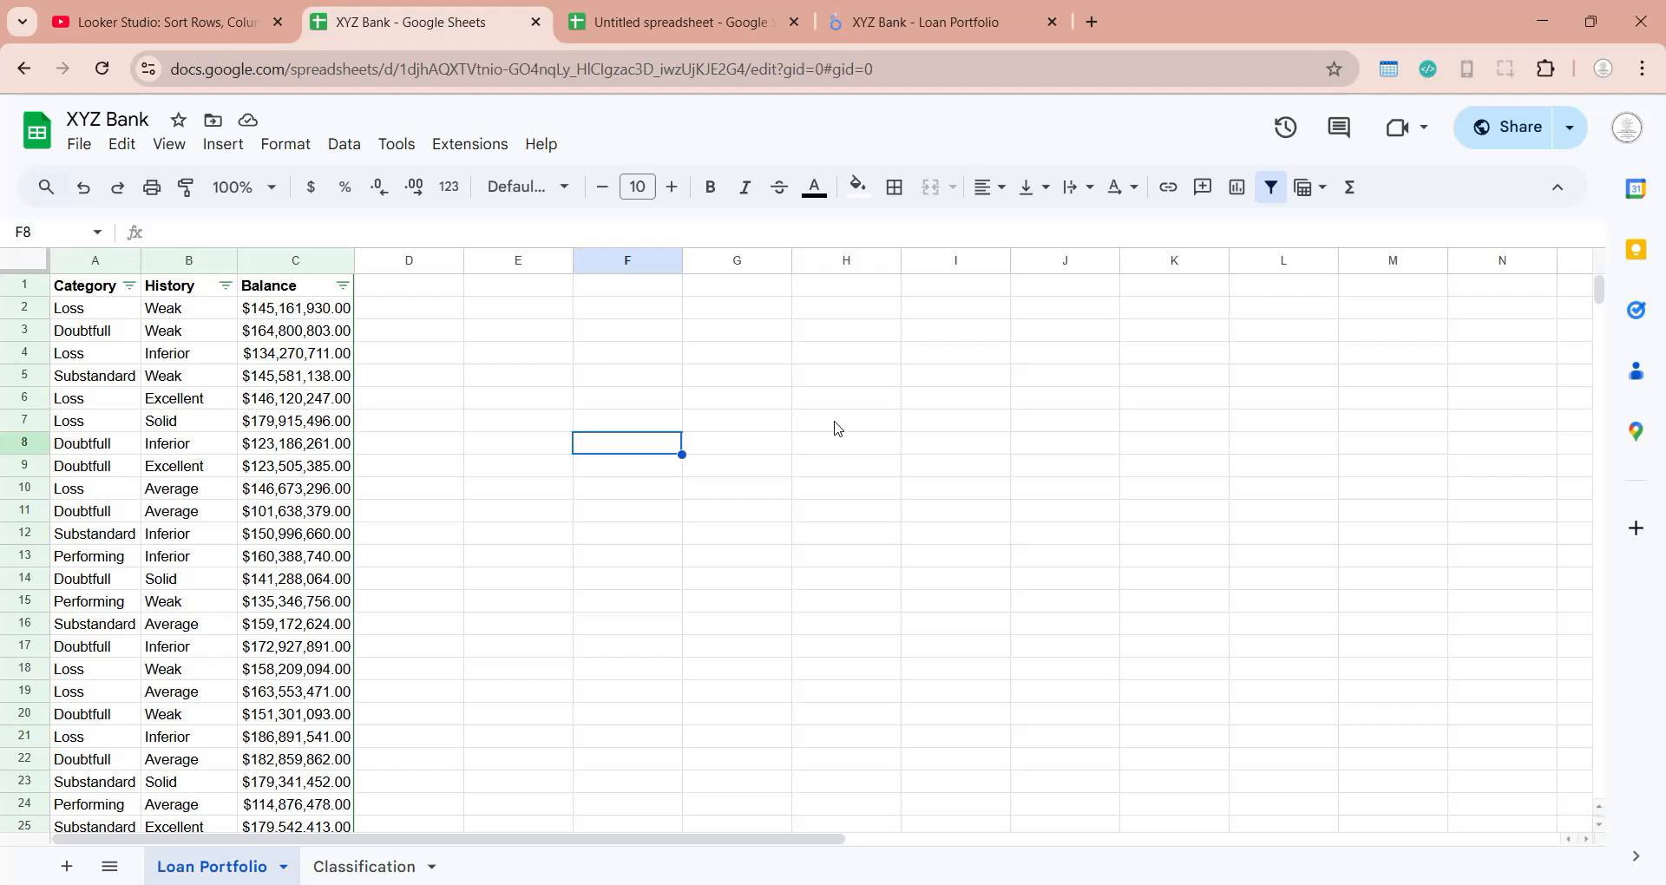
left_click(646, 35)
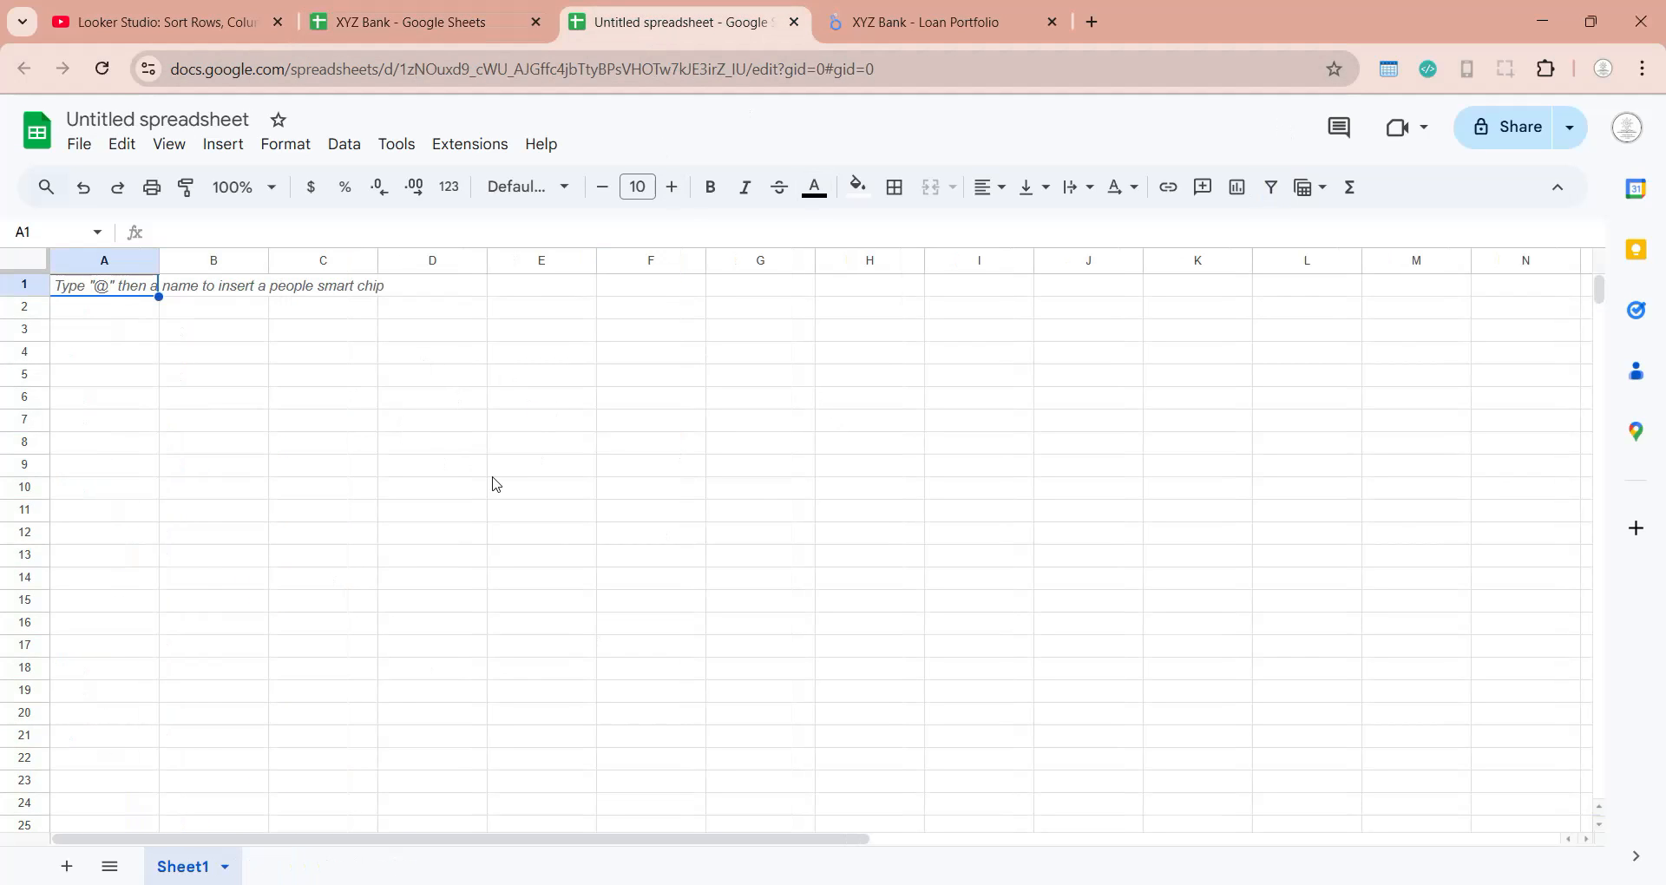
left_click(199, 130)
type("XYZ Bank")
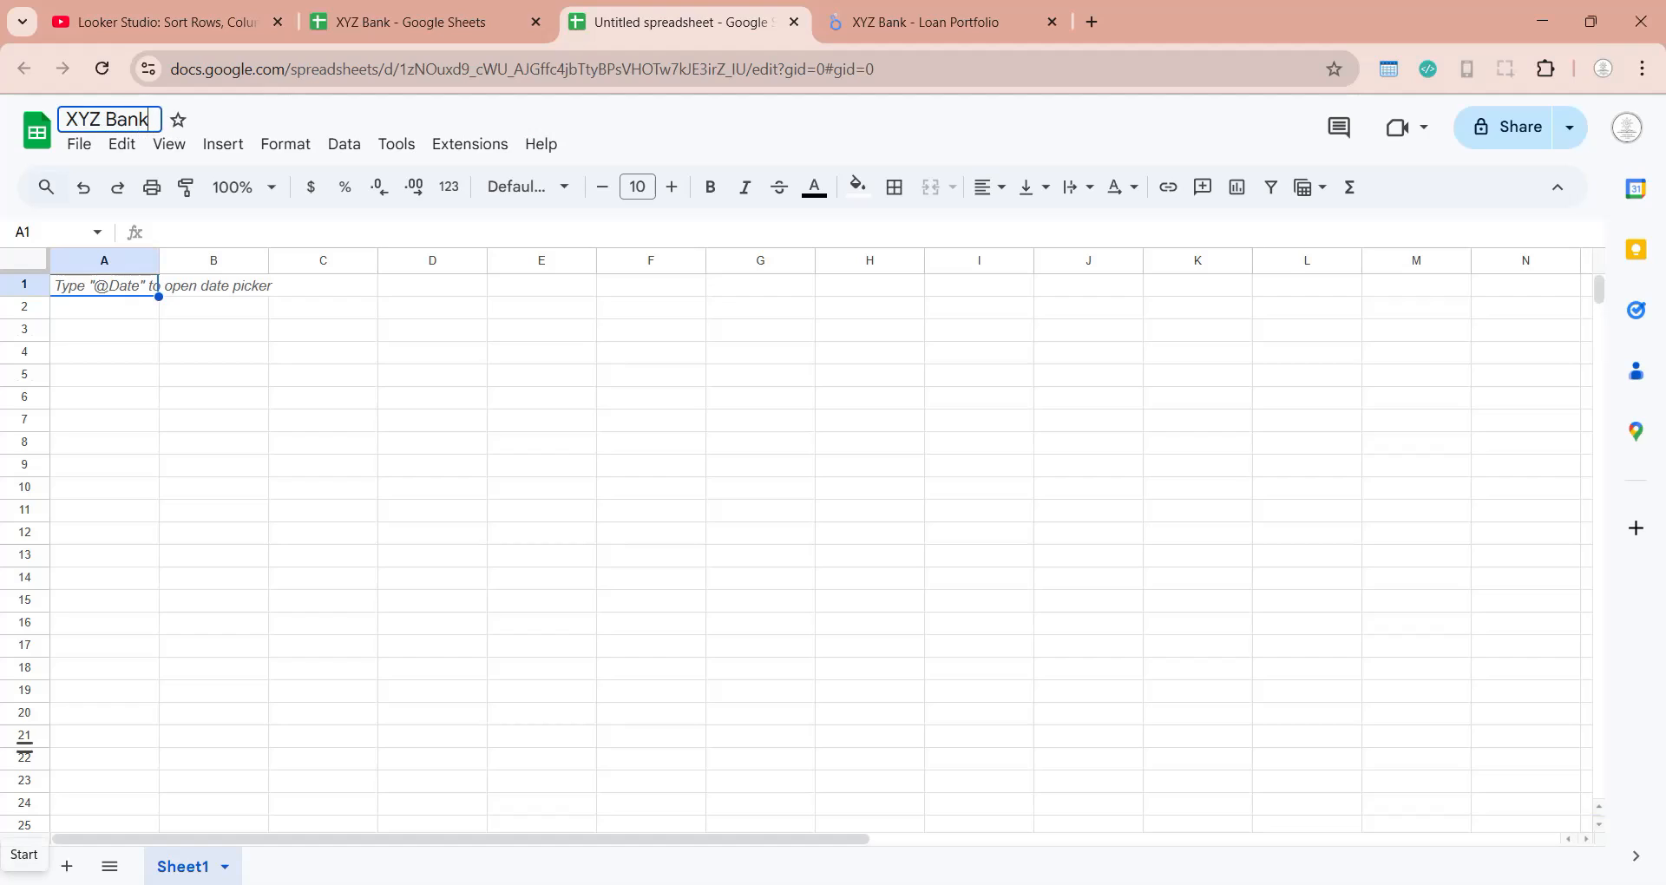
type(" Order Columns")
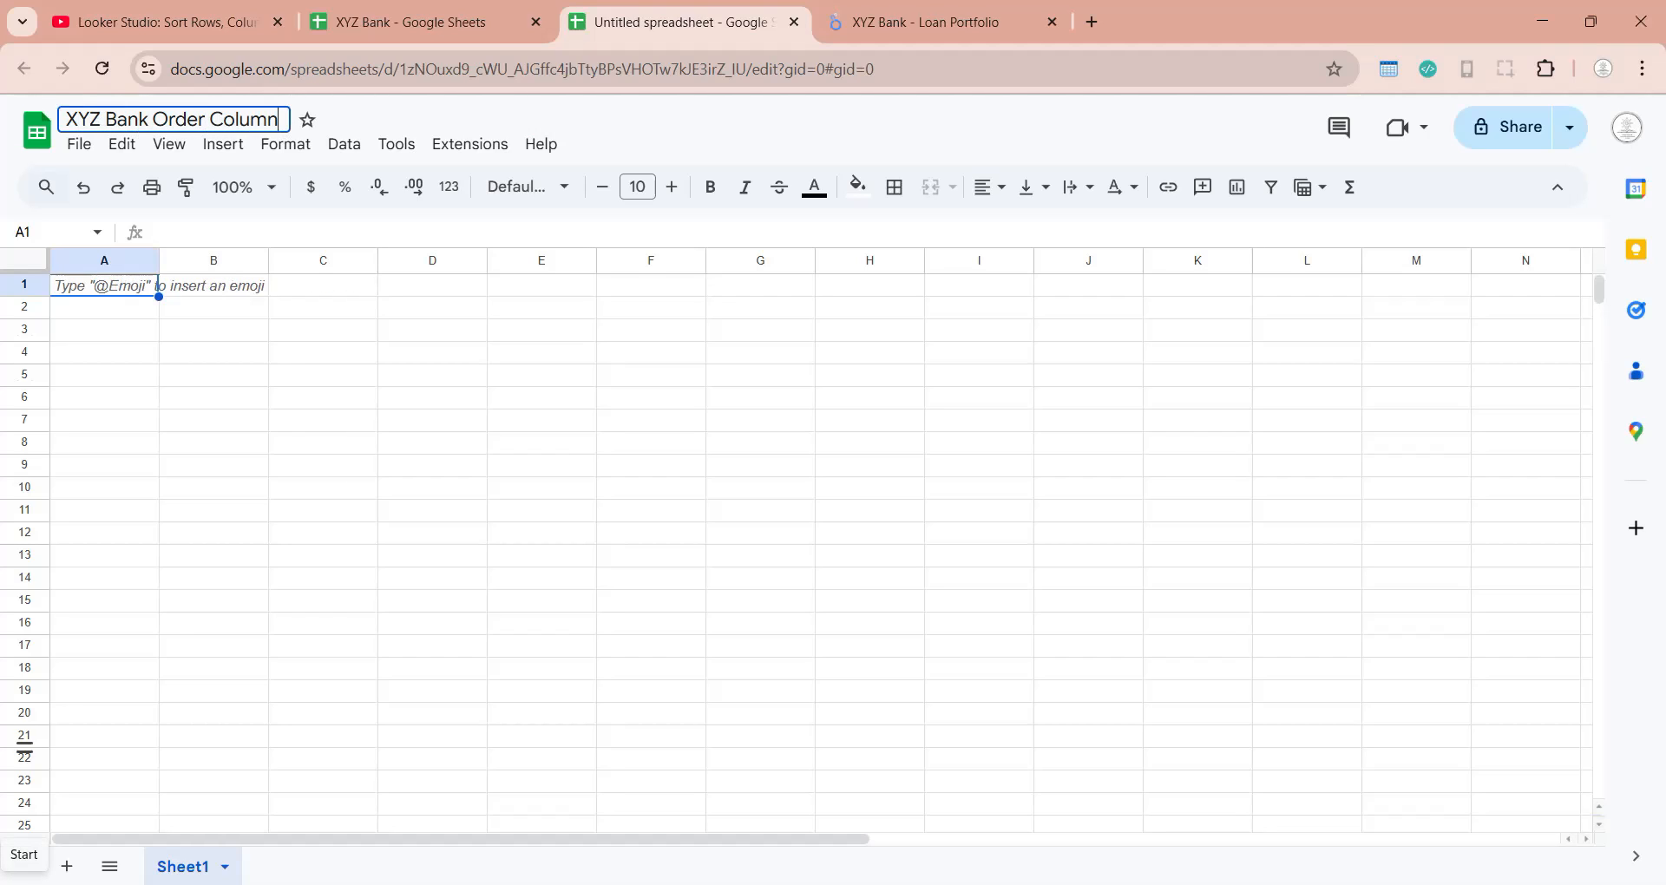
key("Return")
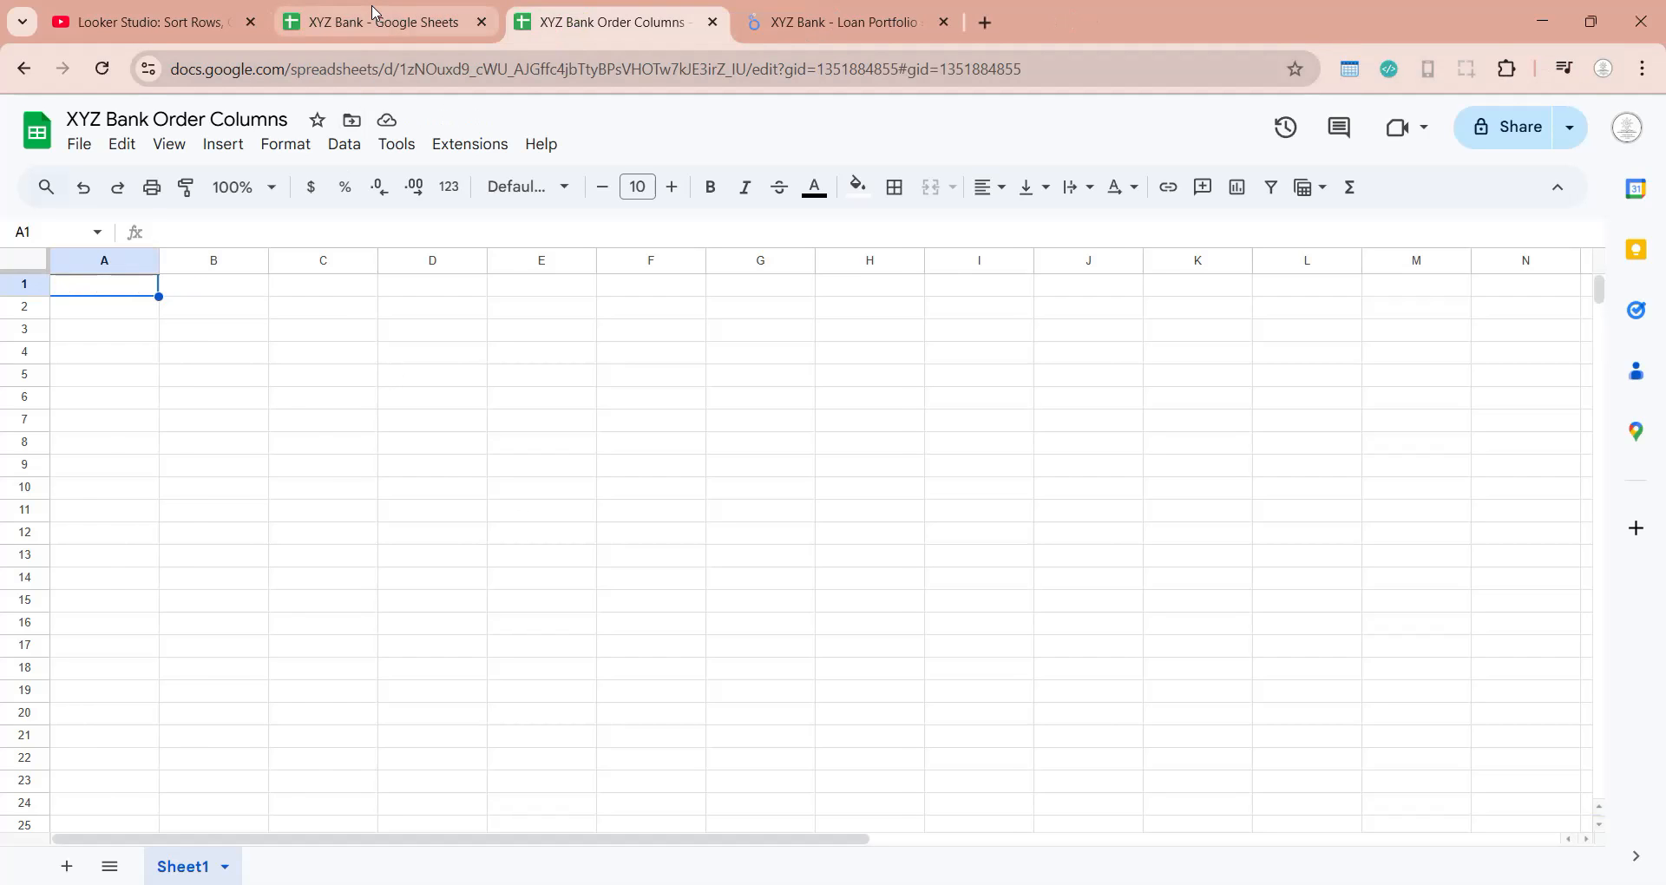
Step: Copy the Category column from the XYZ Bank sheet into column A of the XYZ Bank Order Columns spreadsheet
left_click(384, 23)
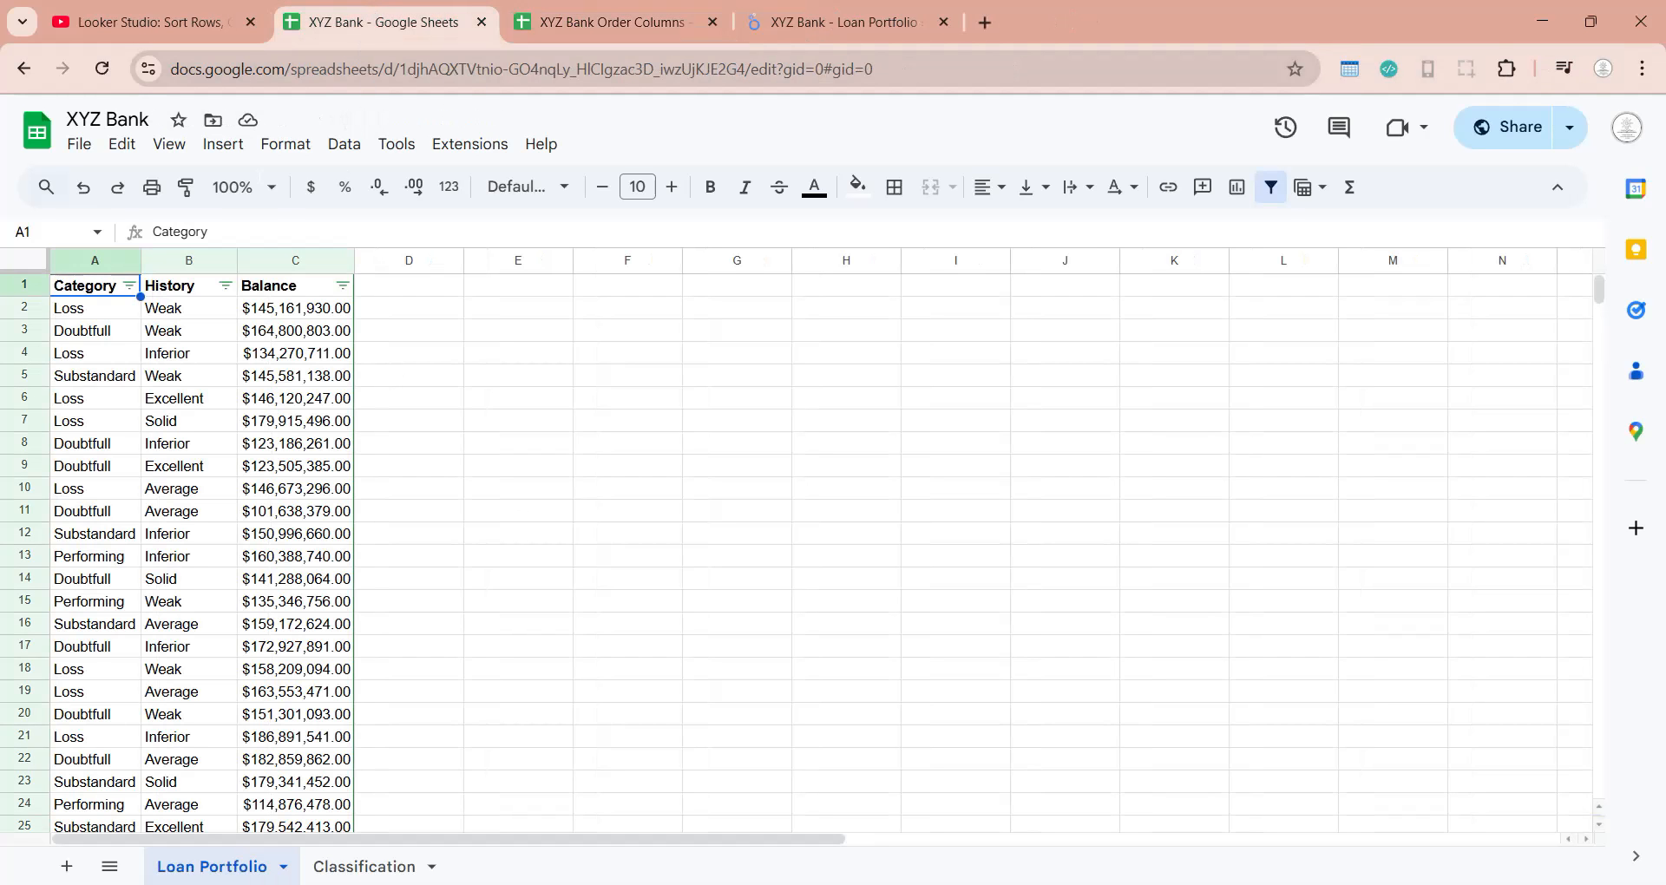
left_click(98, 261)
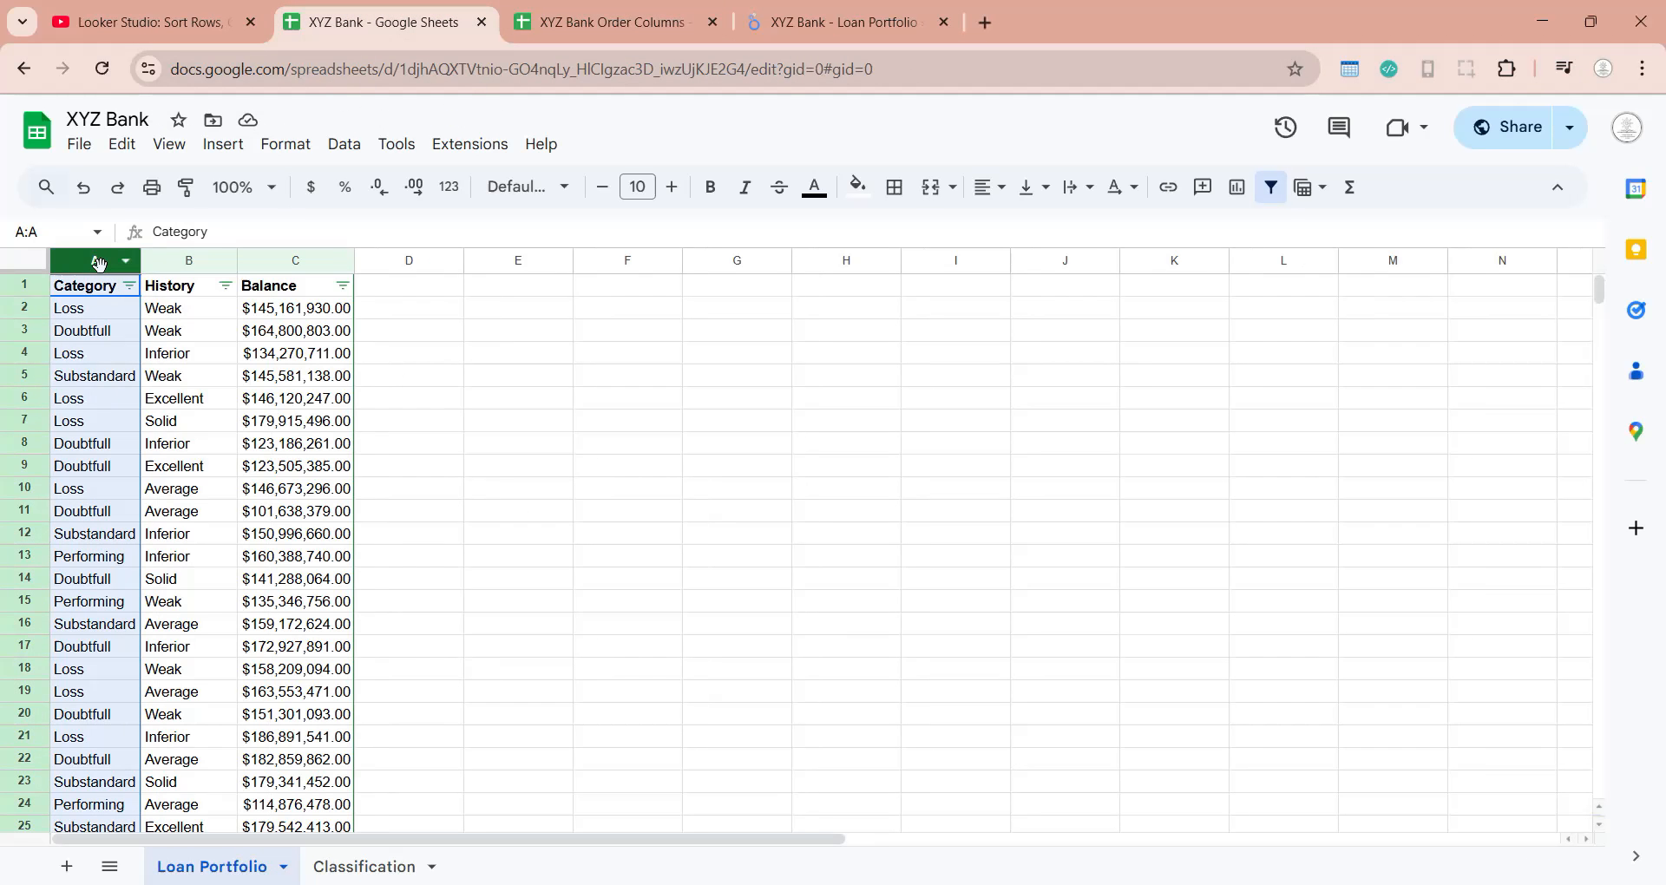
left_click(542, 20)
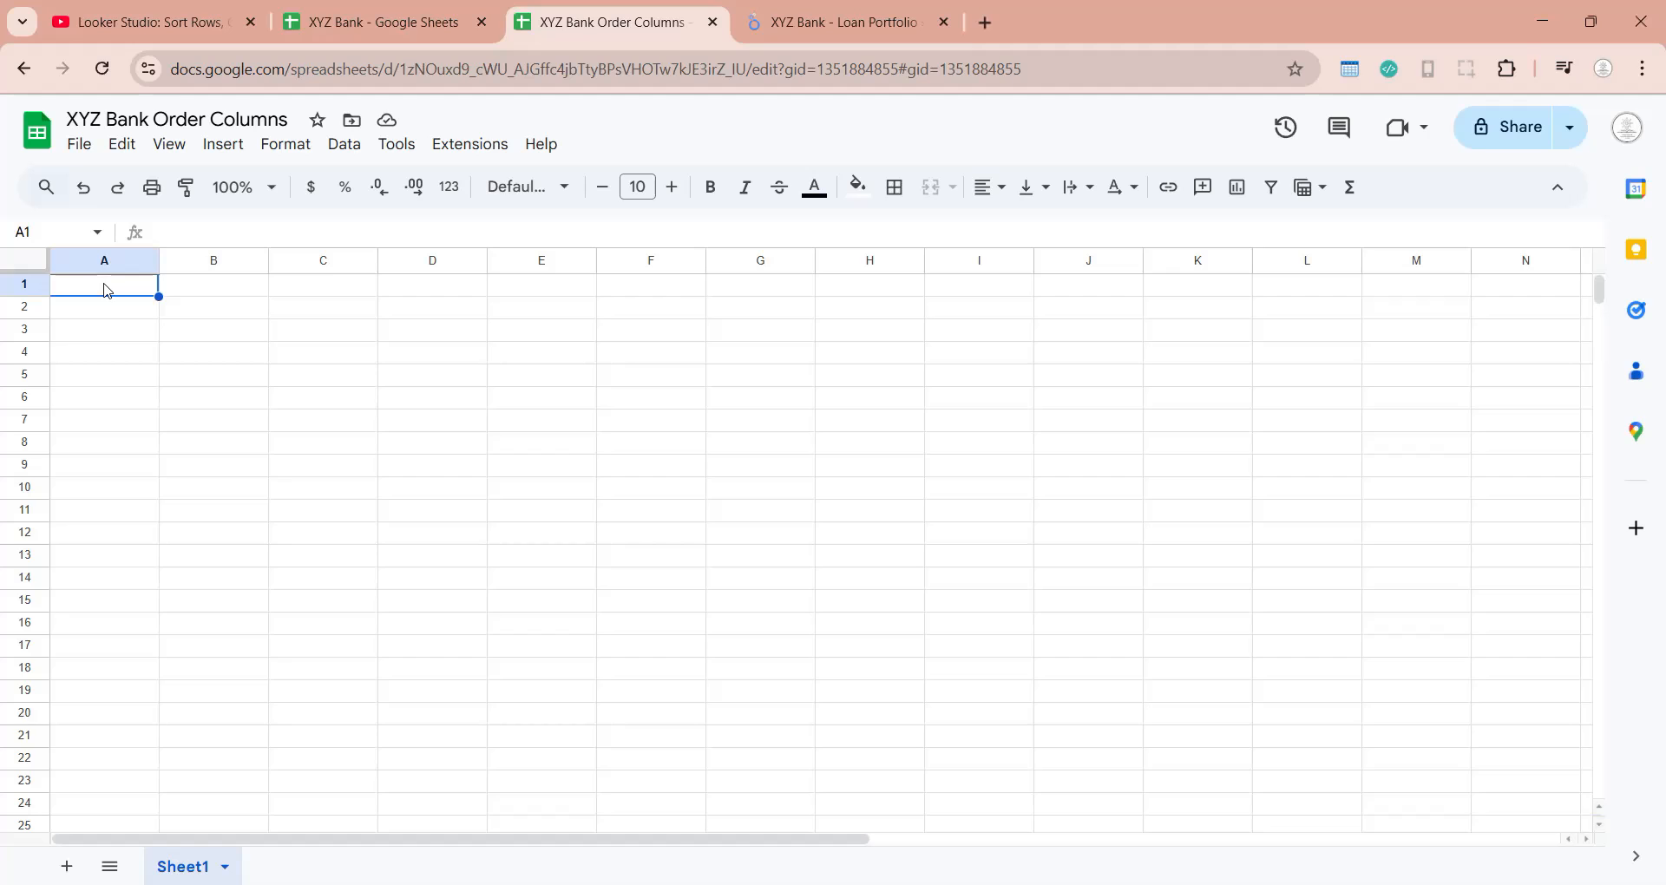
key("ctrl+v")
Step: Remove the duplicates from the pasted Category column, treating the first row as a header
left_click(344, 144)
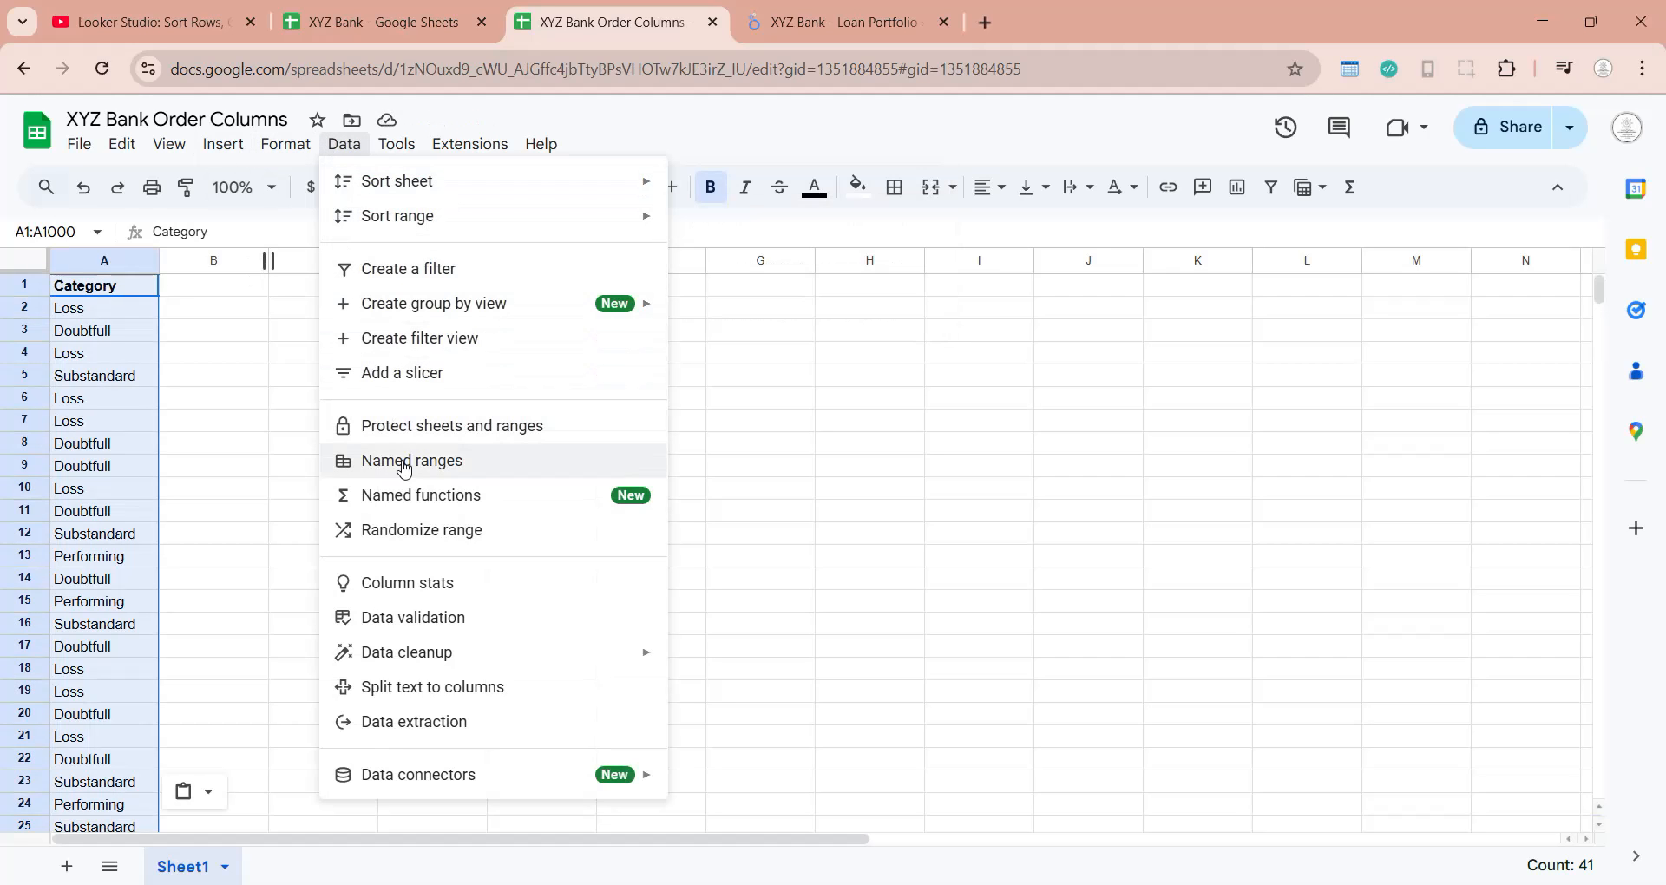
mouse_move(446, 652)
left_click(855, 691)
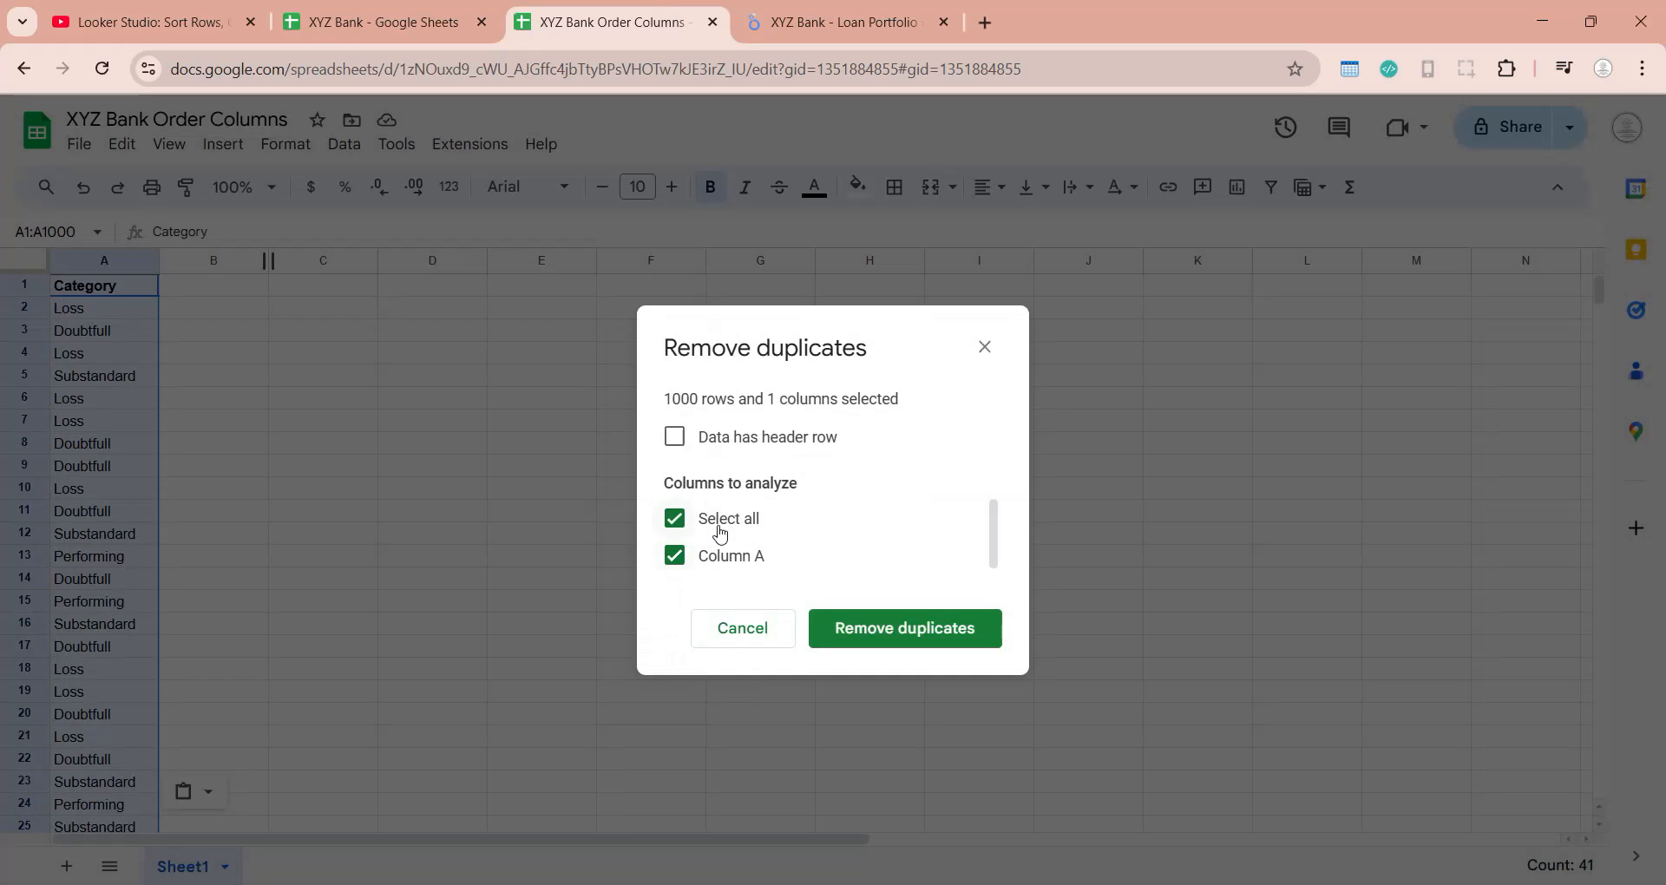
left_click(771, 438)
left_click(844, 629)
Step: Move Loss to cell A6 and Performing to cell A2 in the Category list
left_click(124, 314)
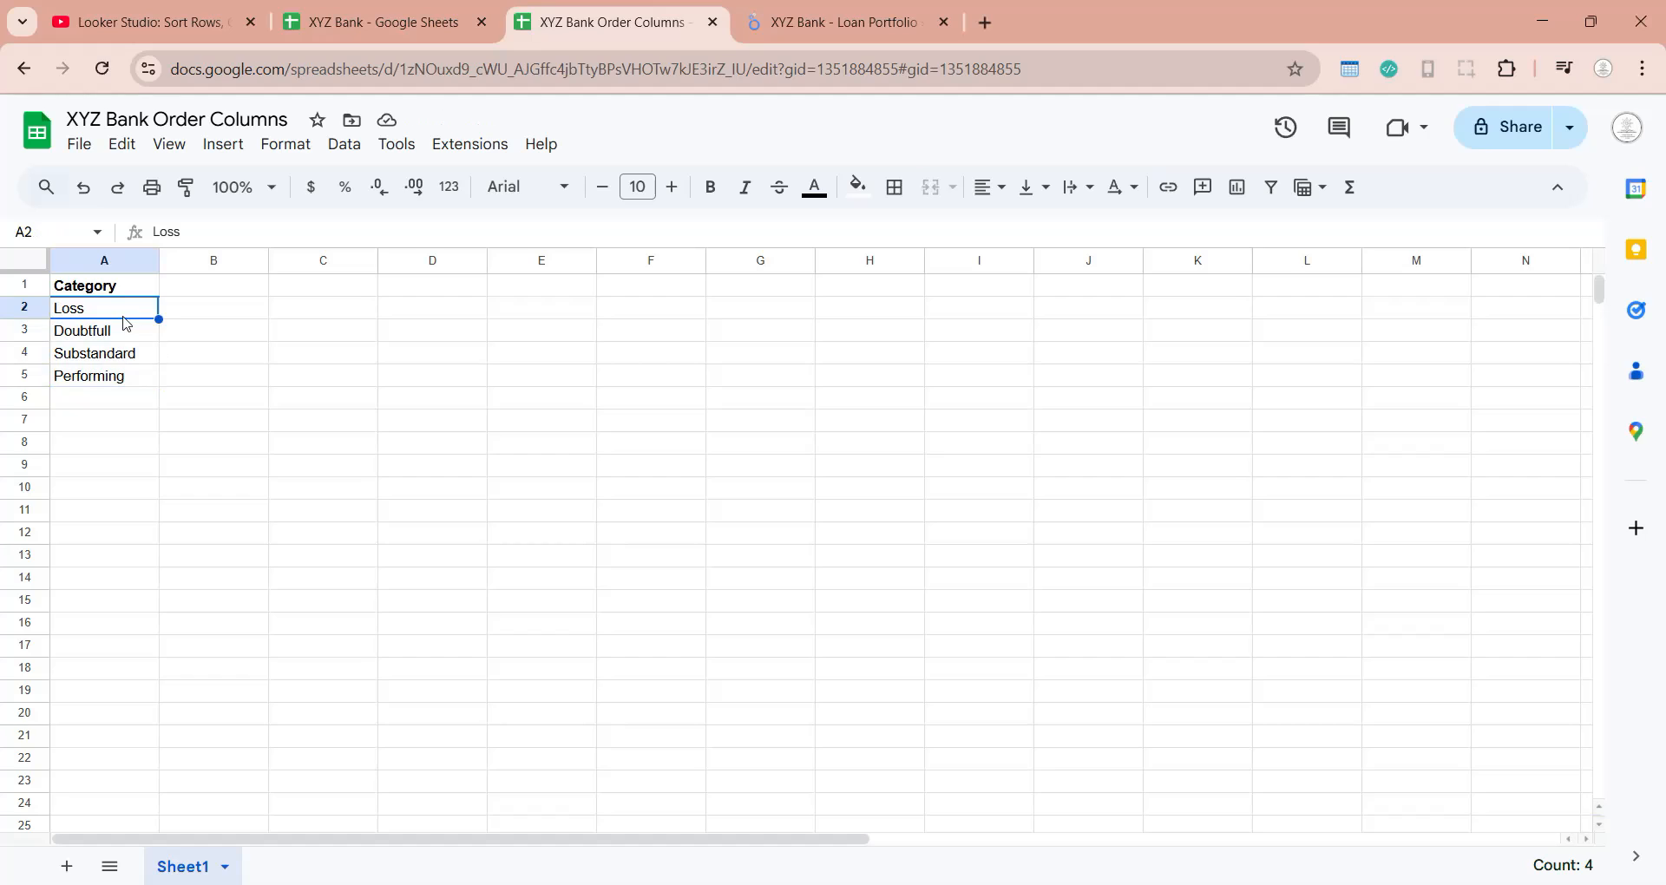
key("ctrl+x")
left_click(104, 402)
key("ctrl+v")
left_click(106, 378)
key("ctrl+x")
left_click(95, 311)
key("ctrl+v")
Step: Move Doubtfull below Substandard and close the gap, ordering the list as Performing, Substandard, Doubtfull, Loss
left_click(93, 332)
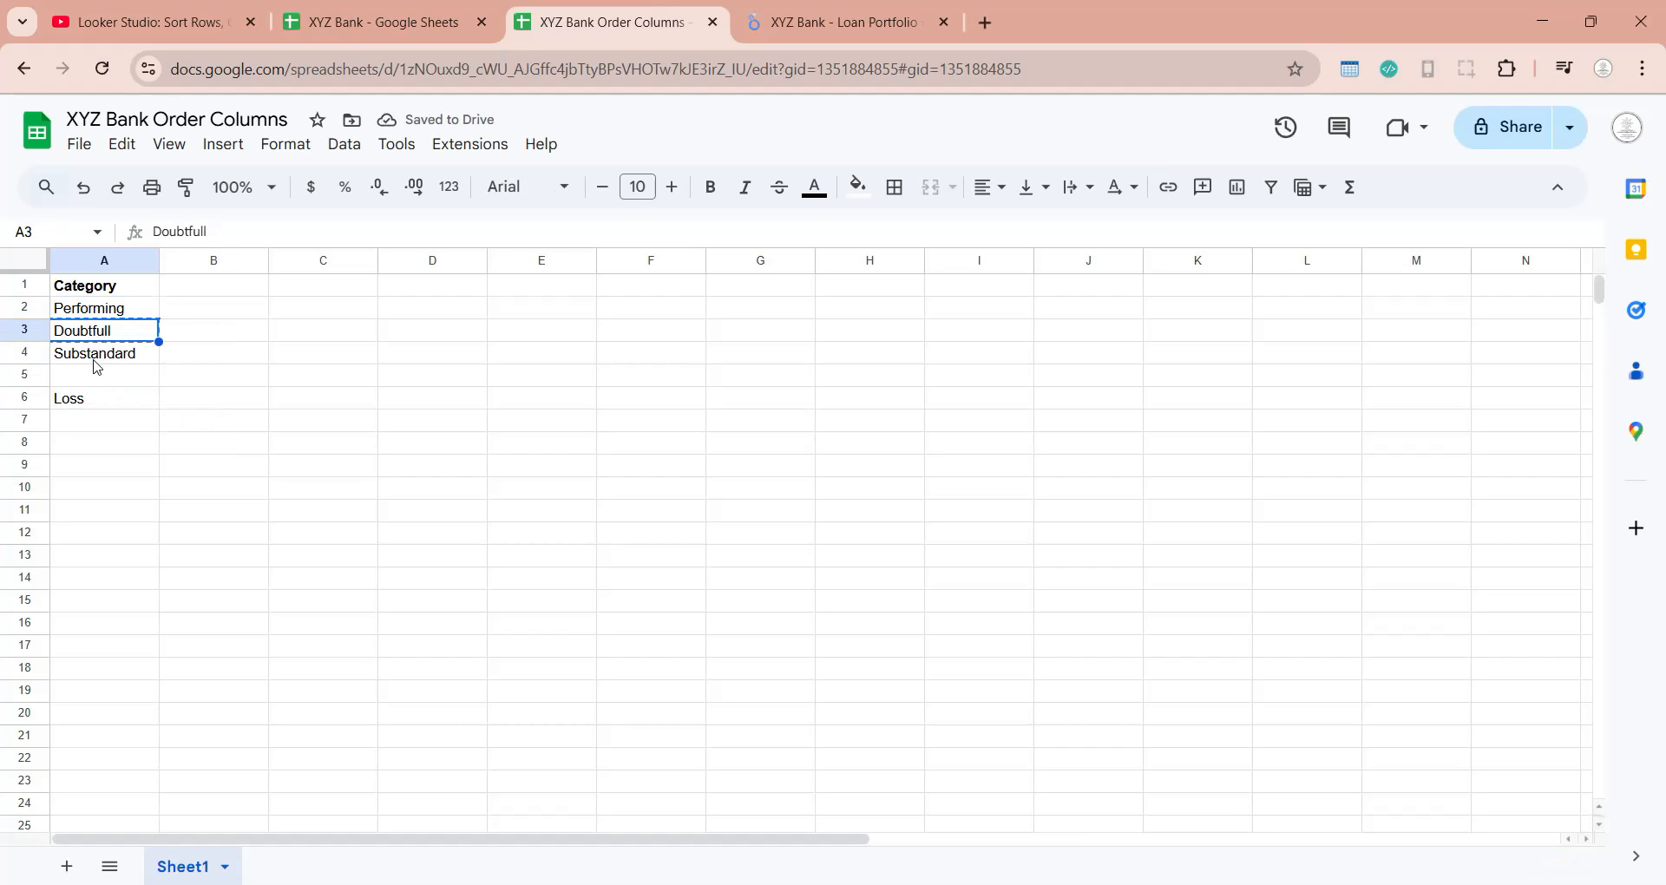
left_click(95, 374)
key("ctrl+v")
left_click_drag(94, 354, 82, 402)
key("ctrl+x")
left_click(96, 331)
key("ctrl+v")
Step: Add a Category_Order column in column B, numbering Performing 1, Substandard 2, Doubtfull 3 and Loss 4
left_click(185, 289)
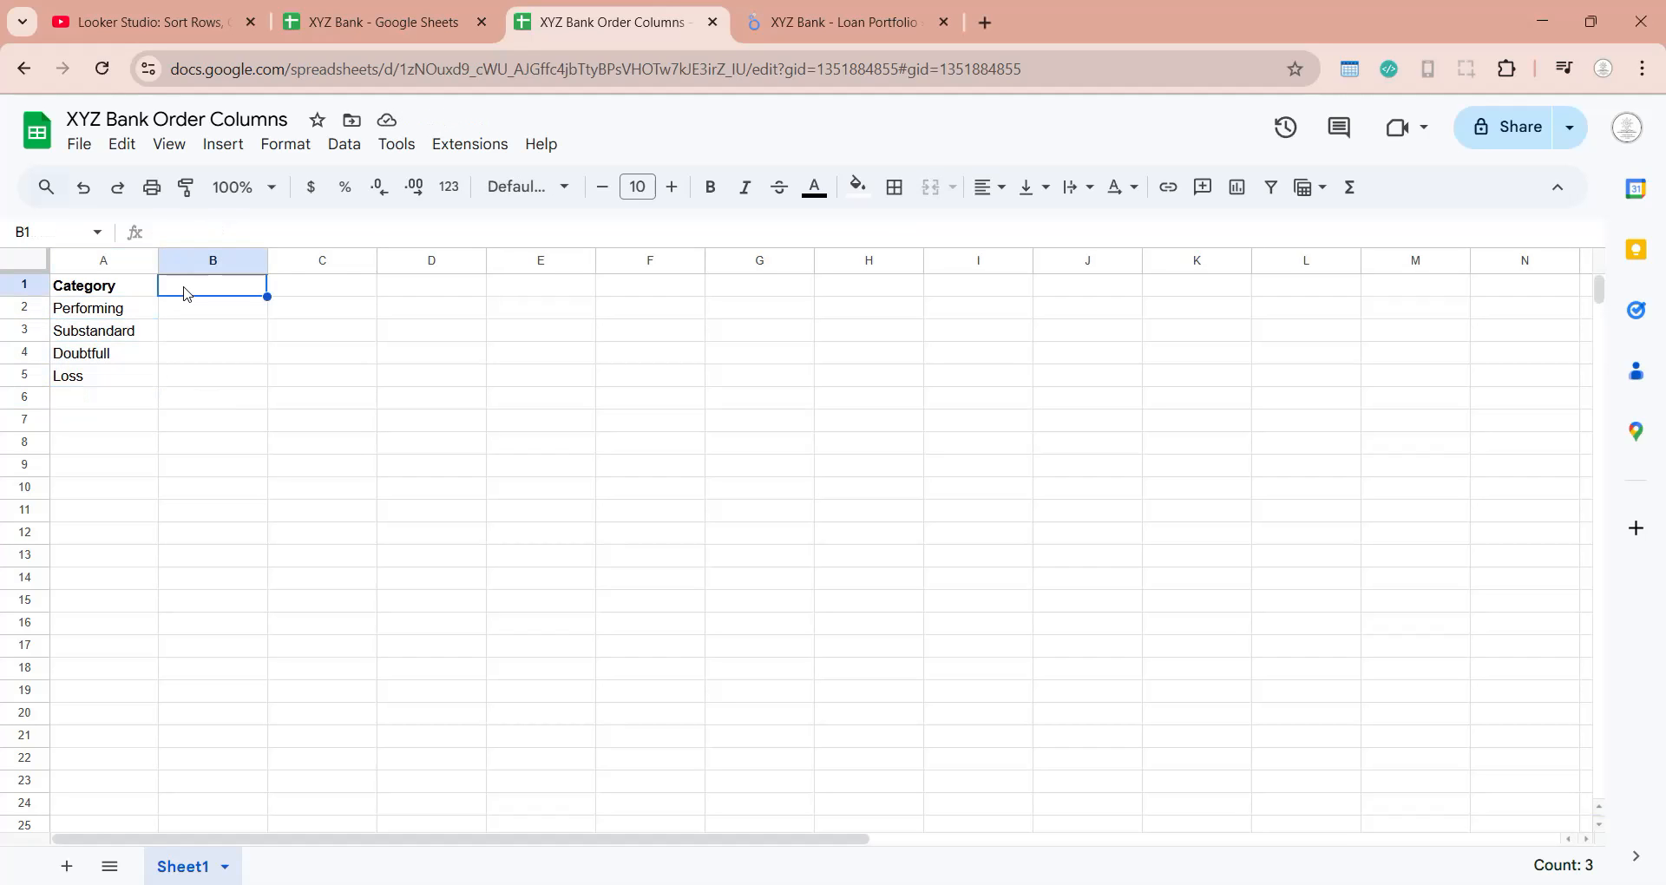
type("Categ")
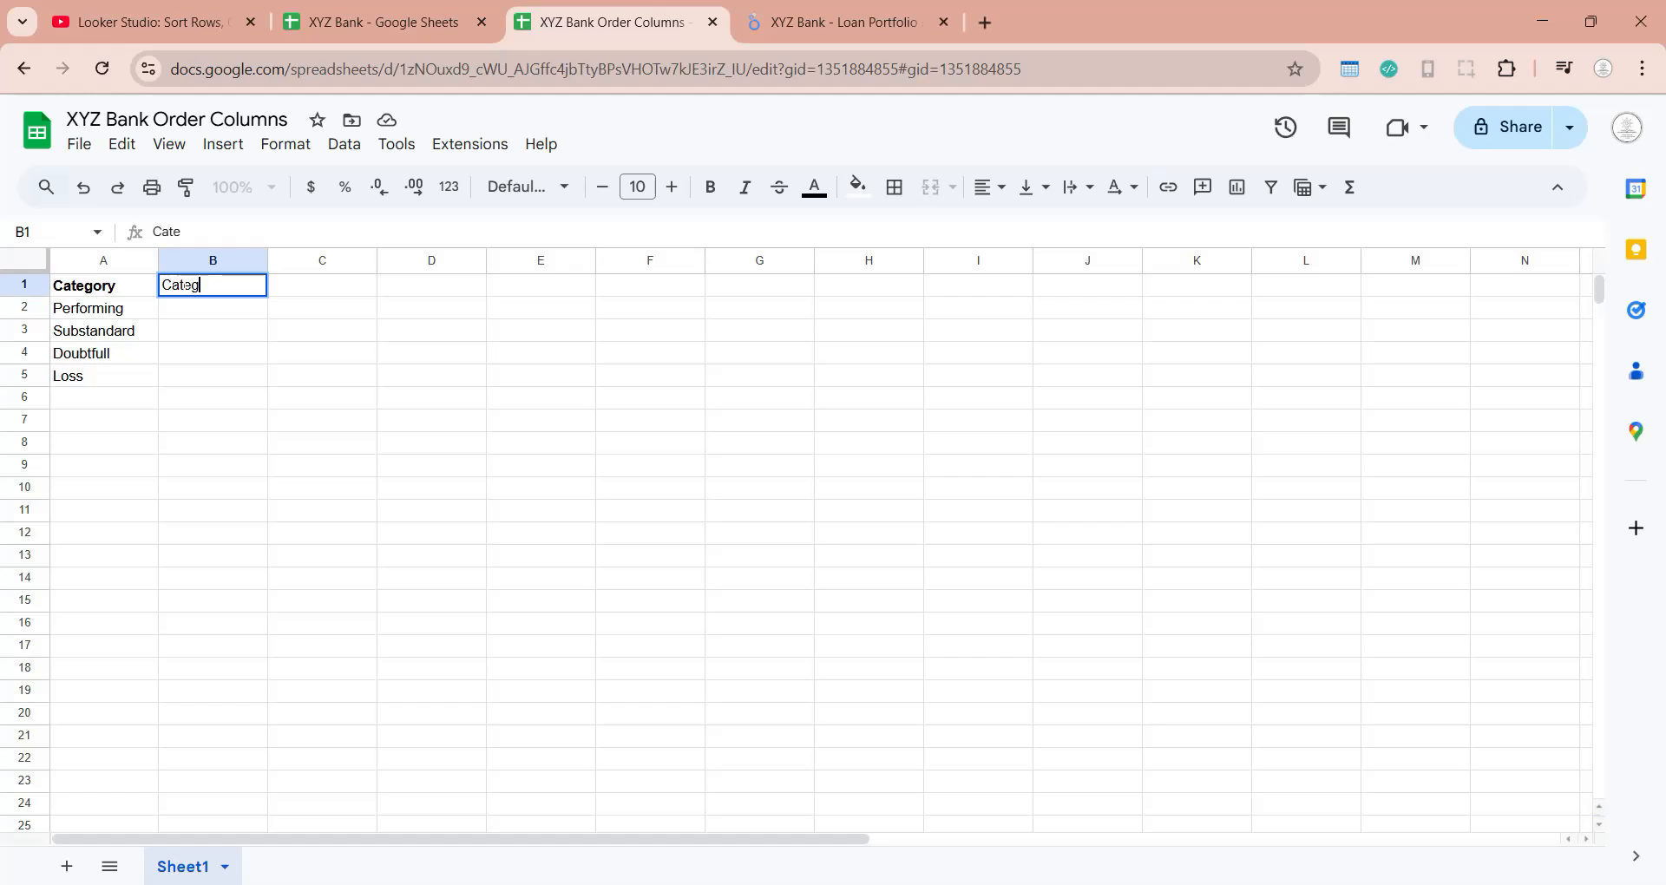
type("ory_Order")
key("Return")
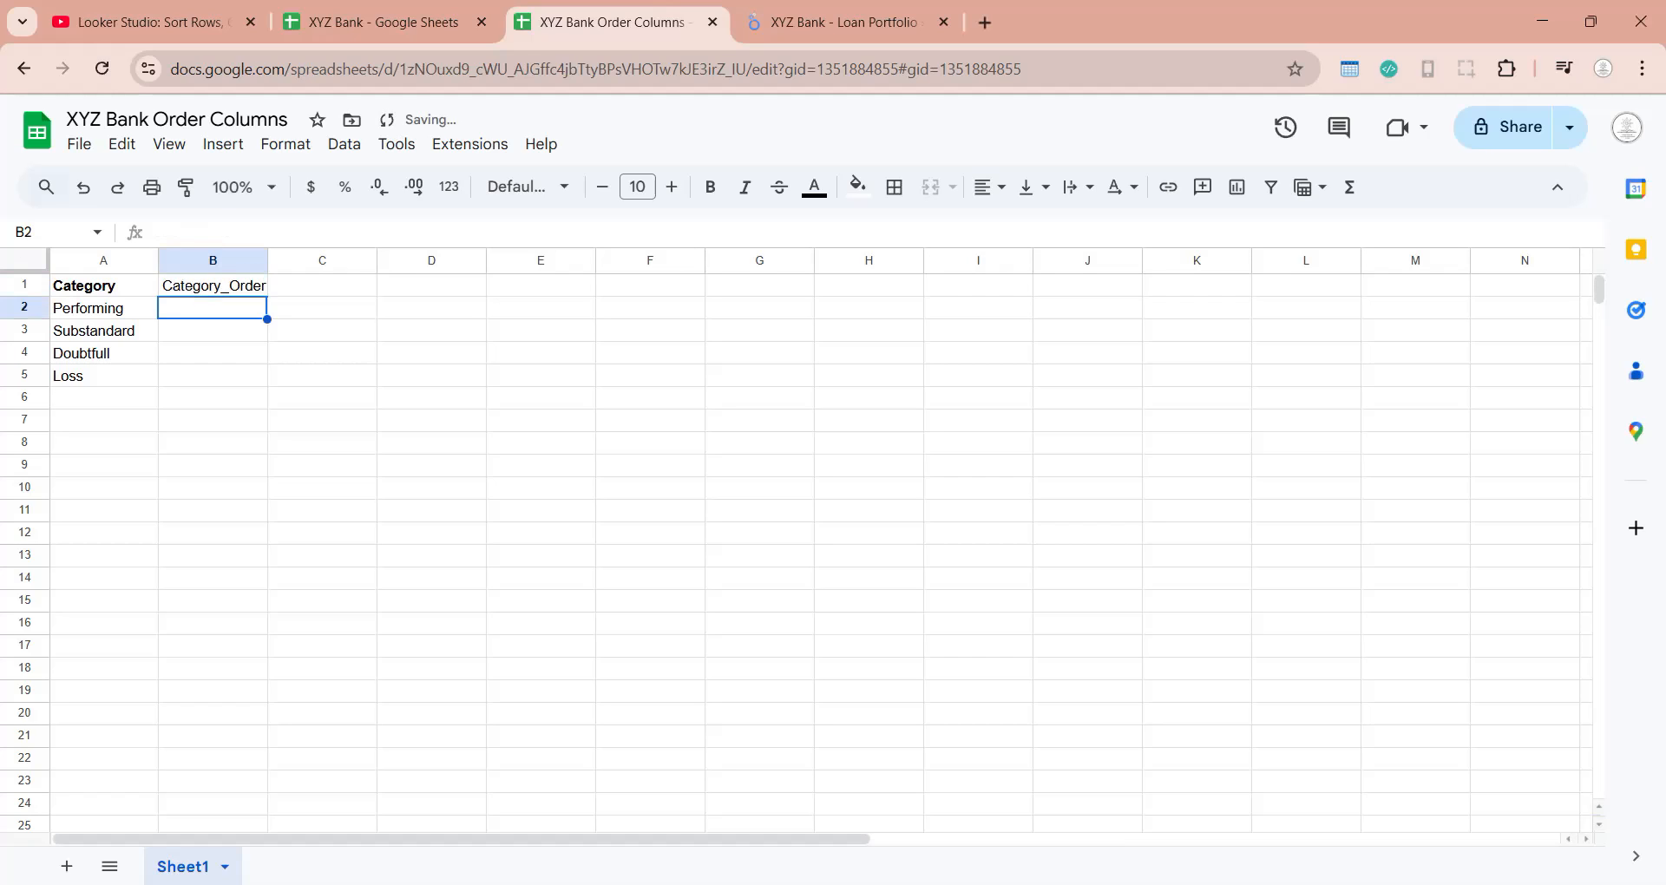
type("1")
key("Return")
type("2")
key("Return")
type("3")
key("Return")
type("4")
key("Return")
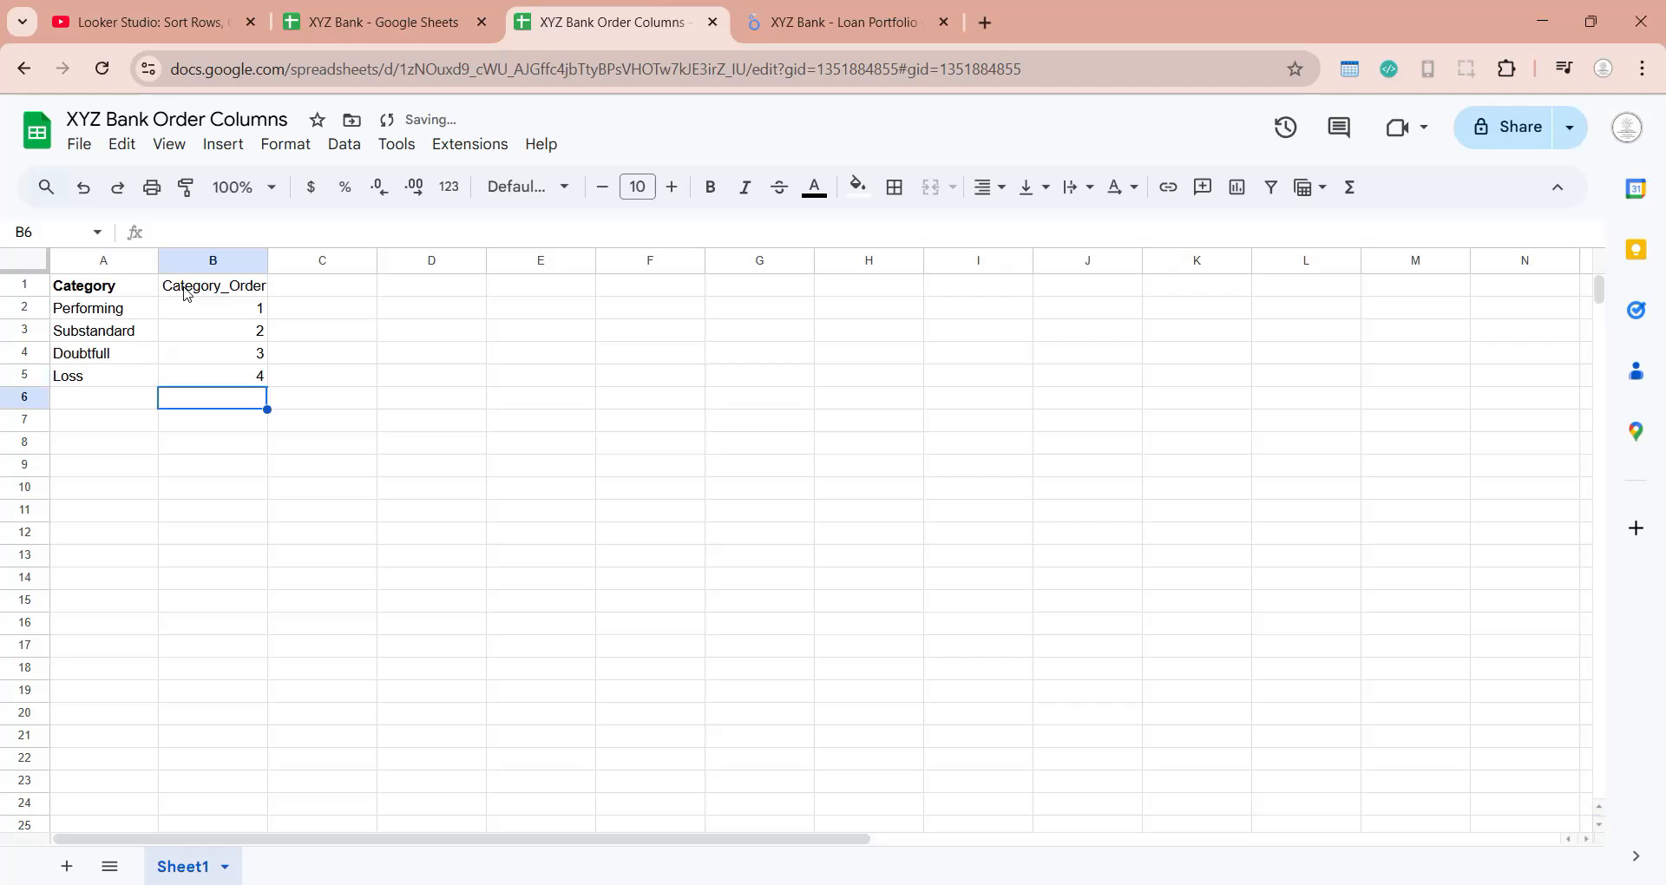
Step: Rename the Sheet1 sheet as Category_Table
double_click(184, 866)
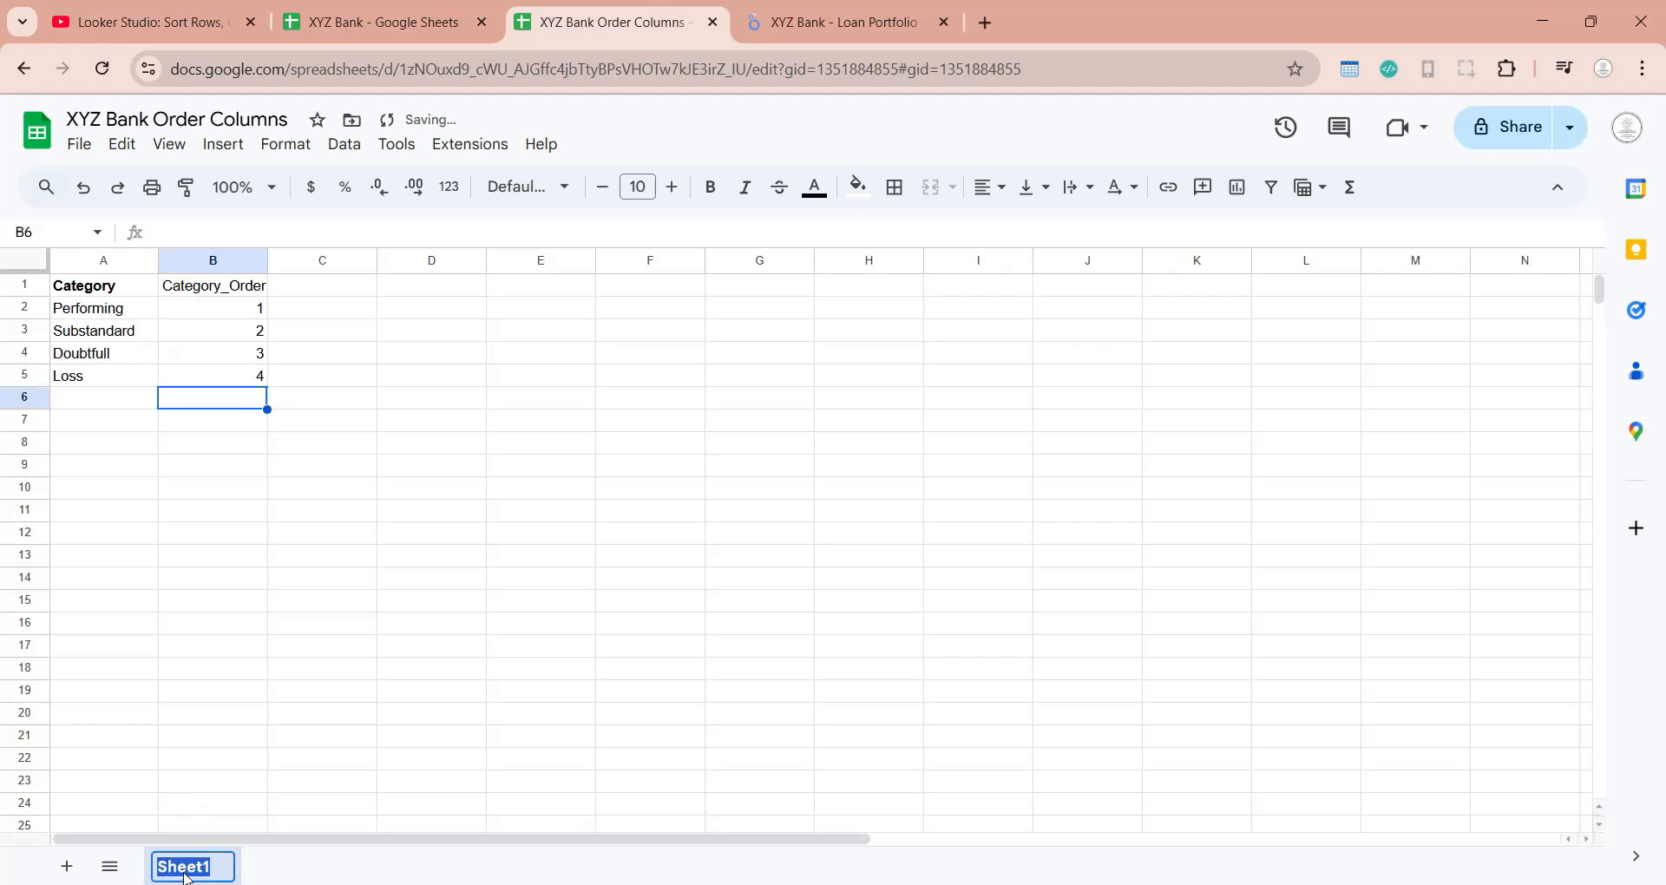
type("Category")
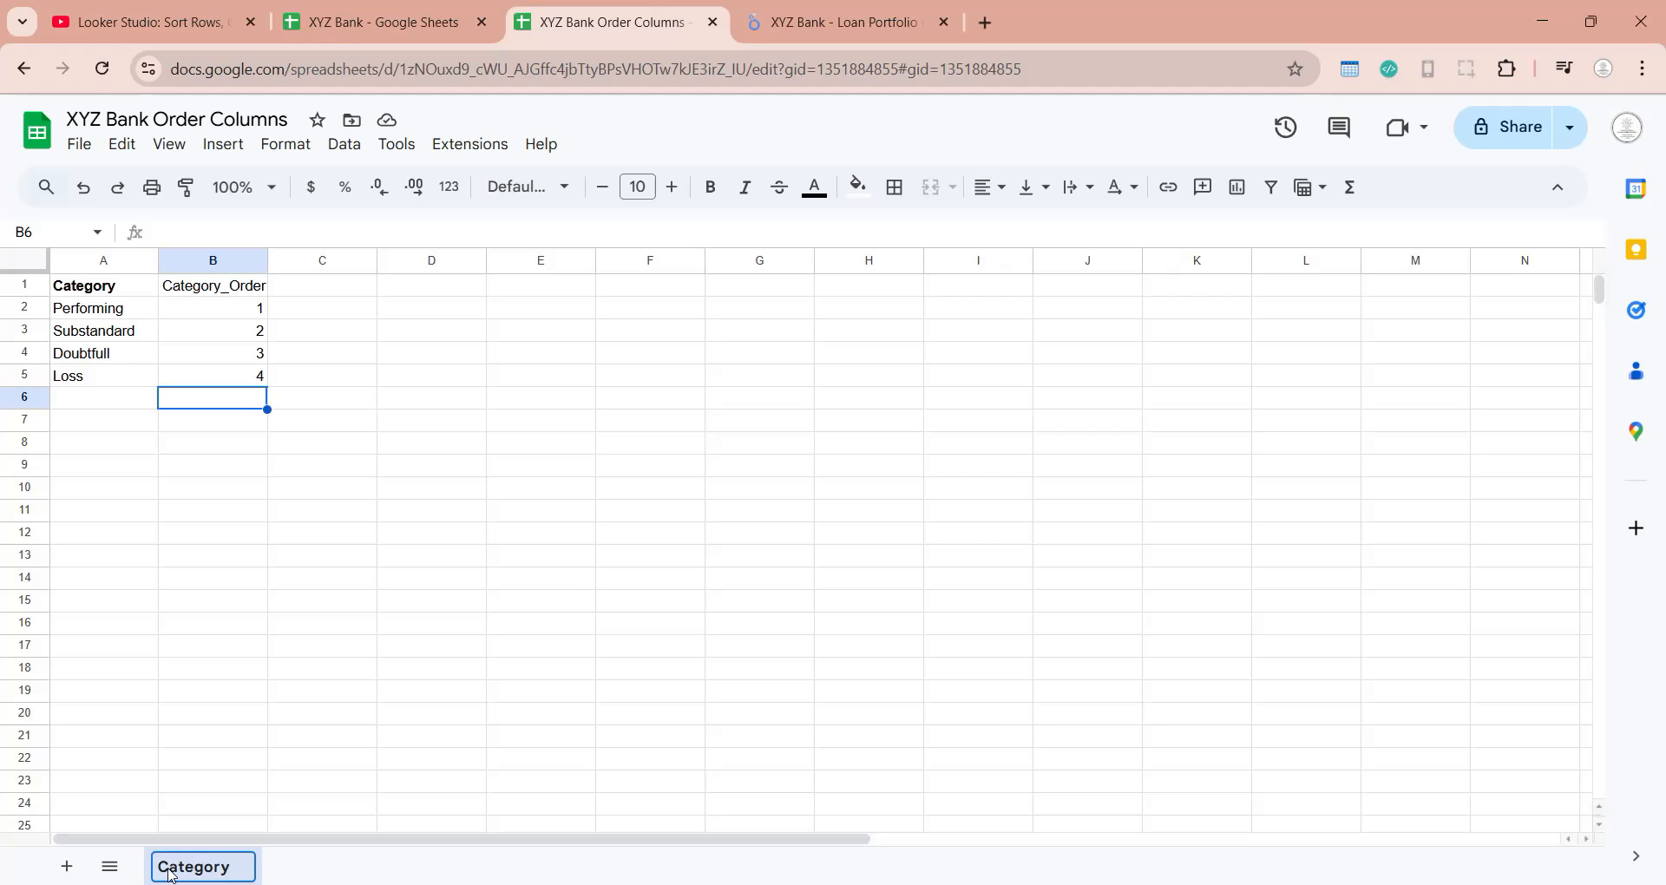
type("_Table")
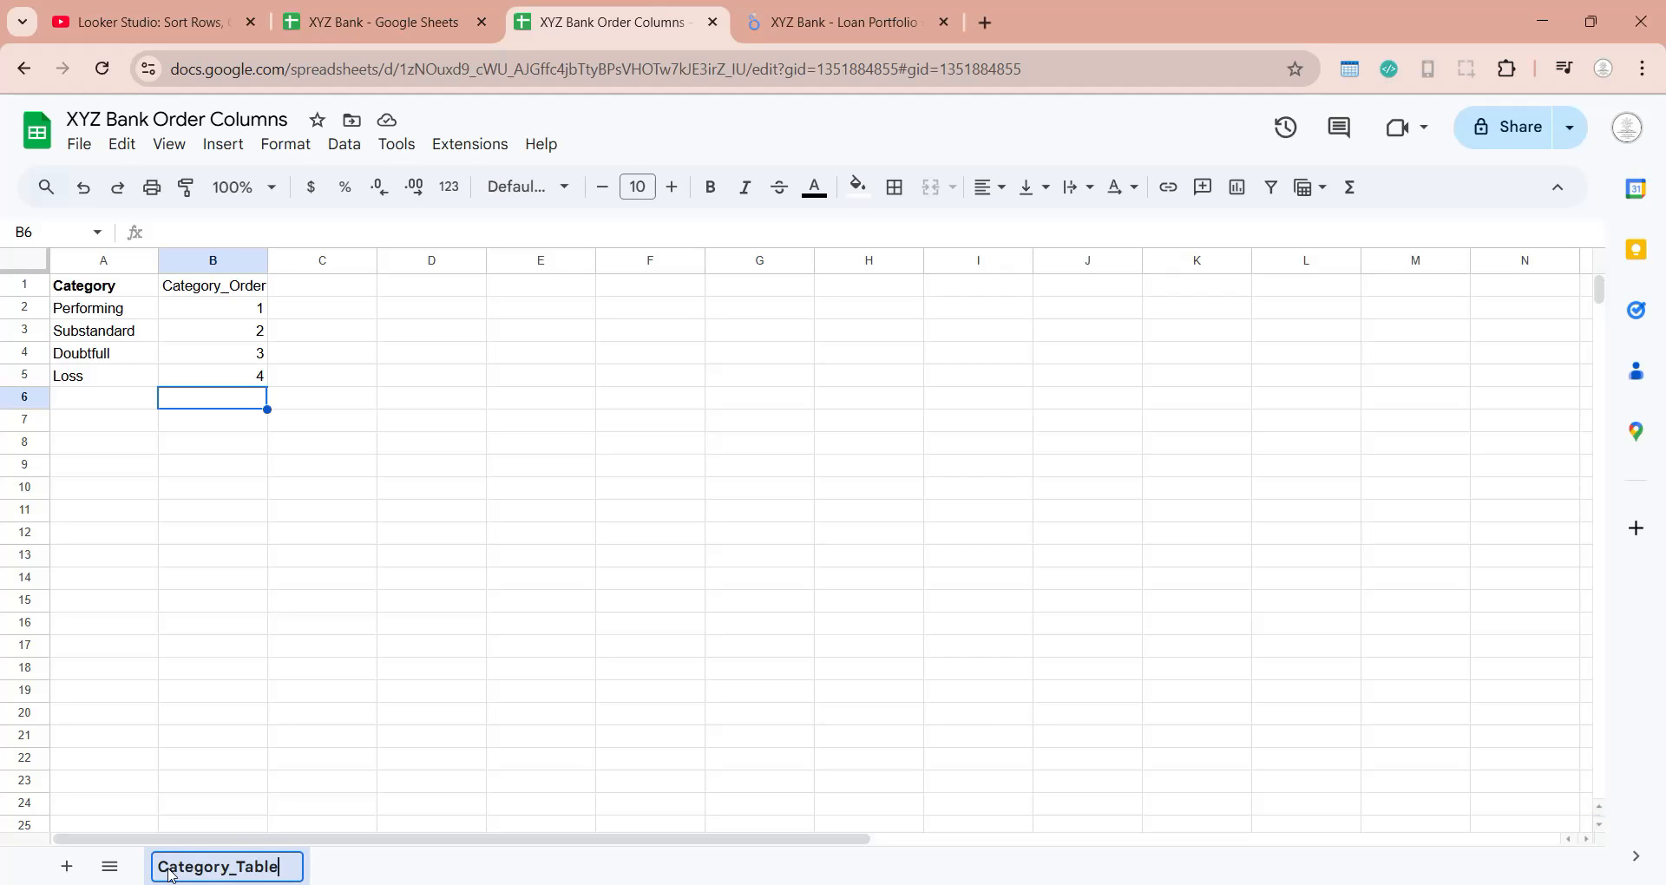
key("Return")
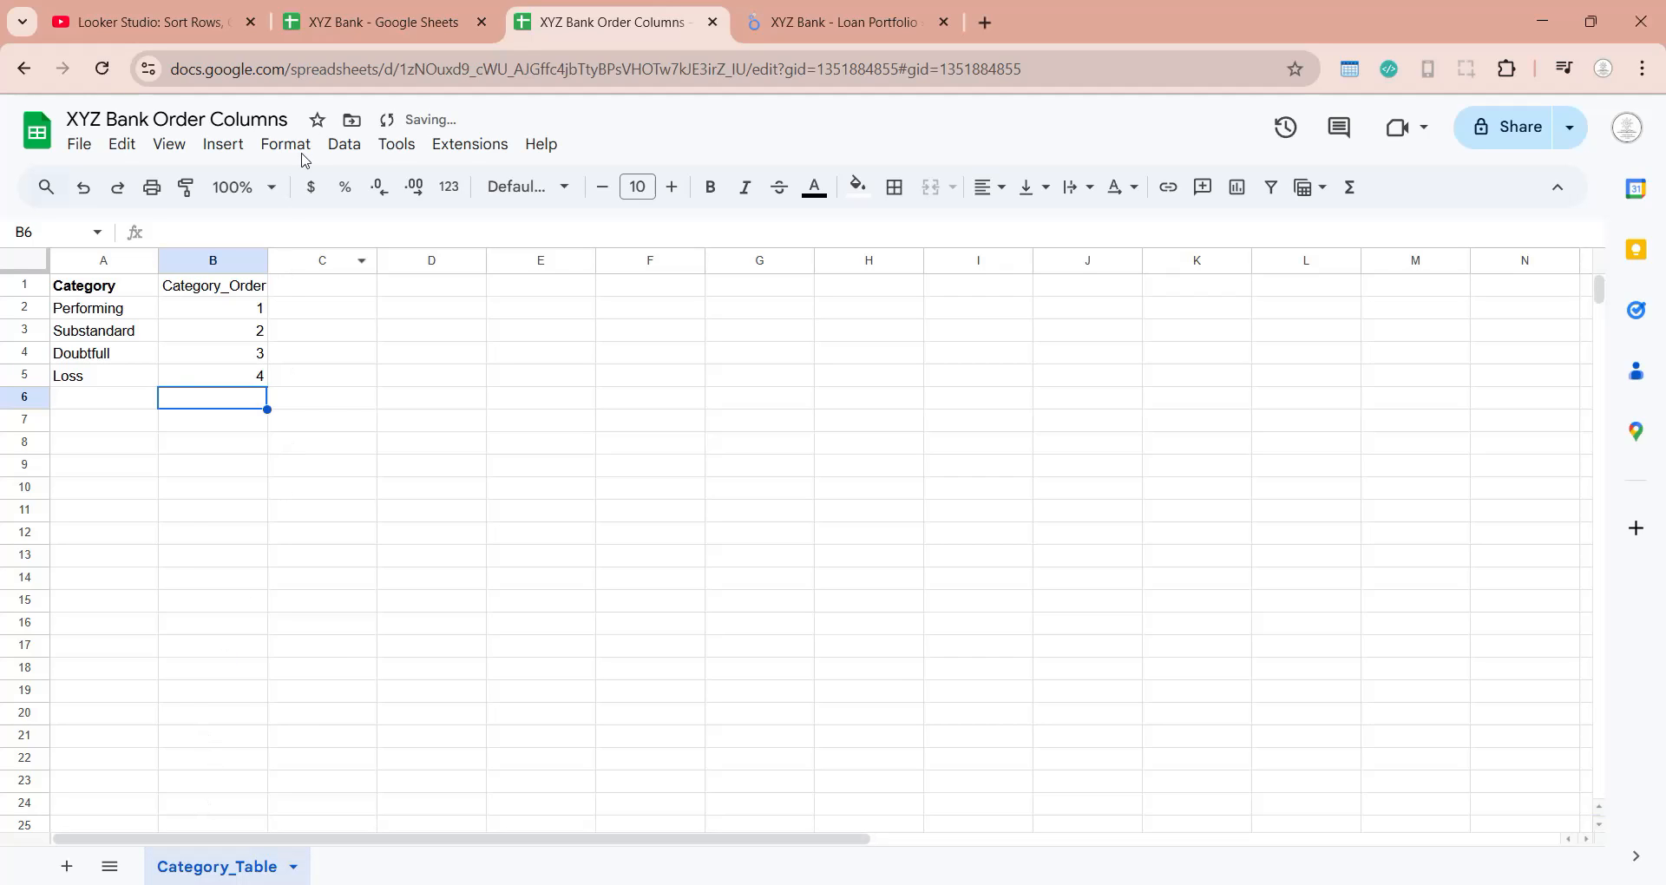
Step: Copy the History column from the XYZ Bank Loan Portfolio sheet into column A of a new sheet in XYZ Bank Order Columns
left_click(373, 22)
left_click(192, 264)
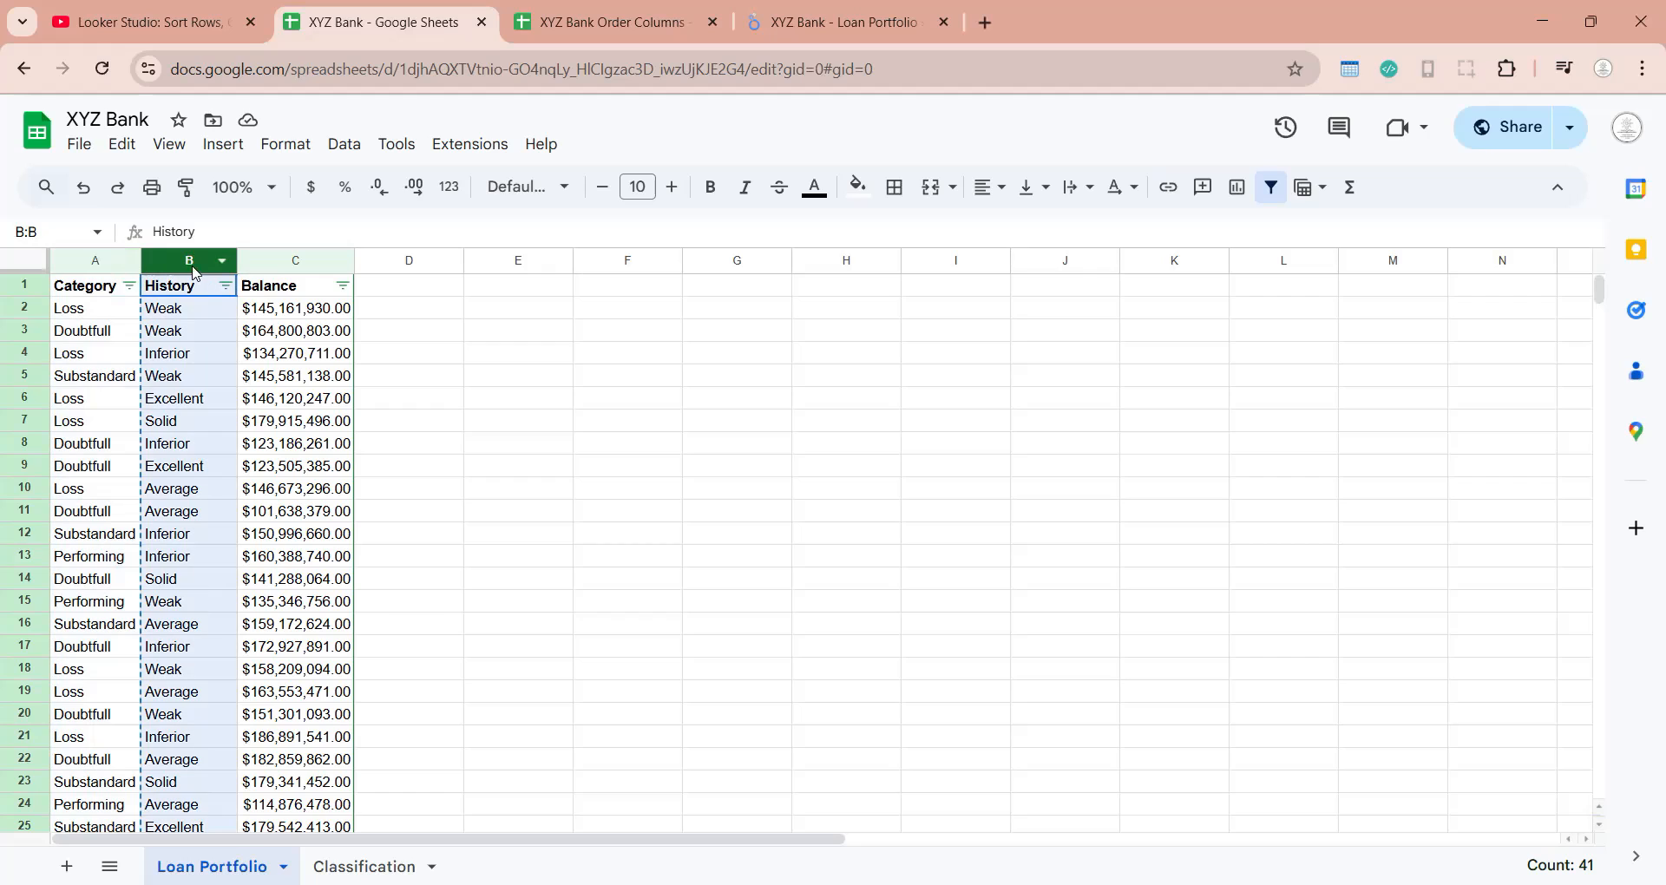
left_click(566, 26)
left_click(67, 865)
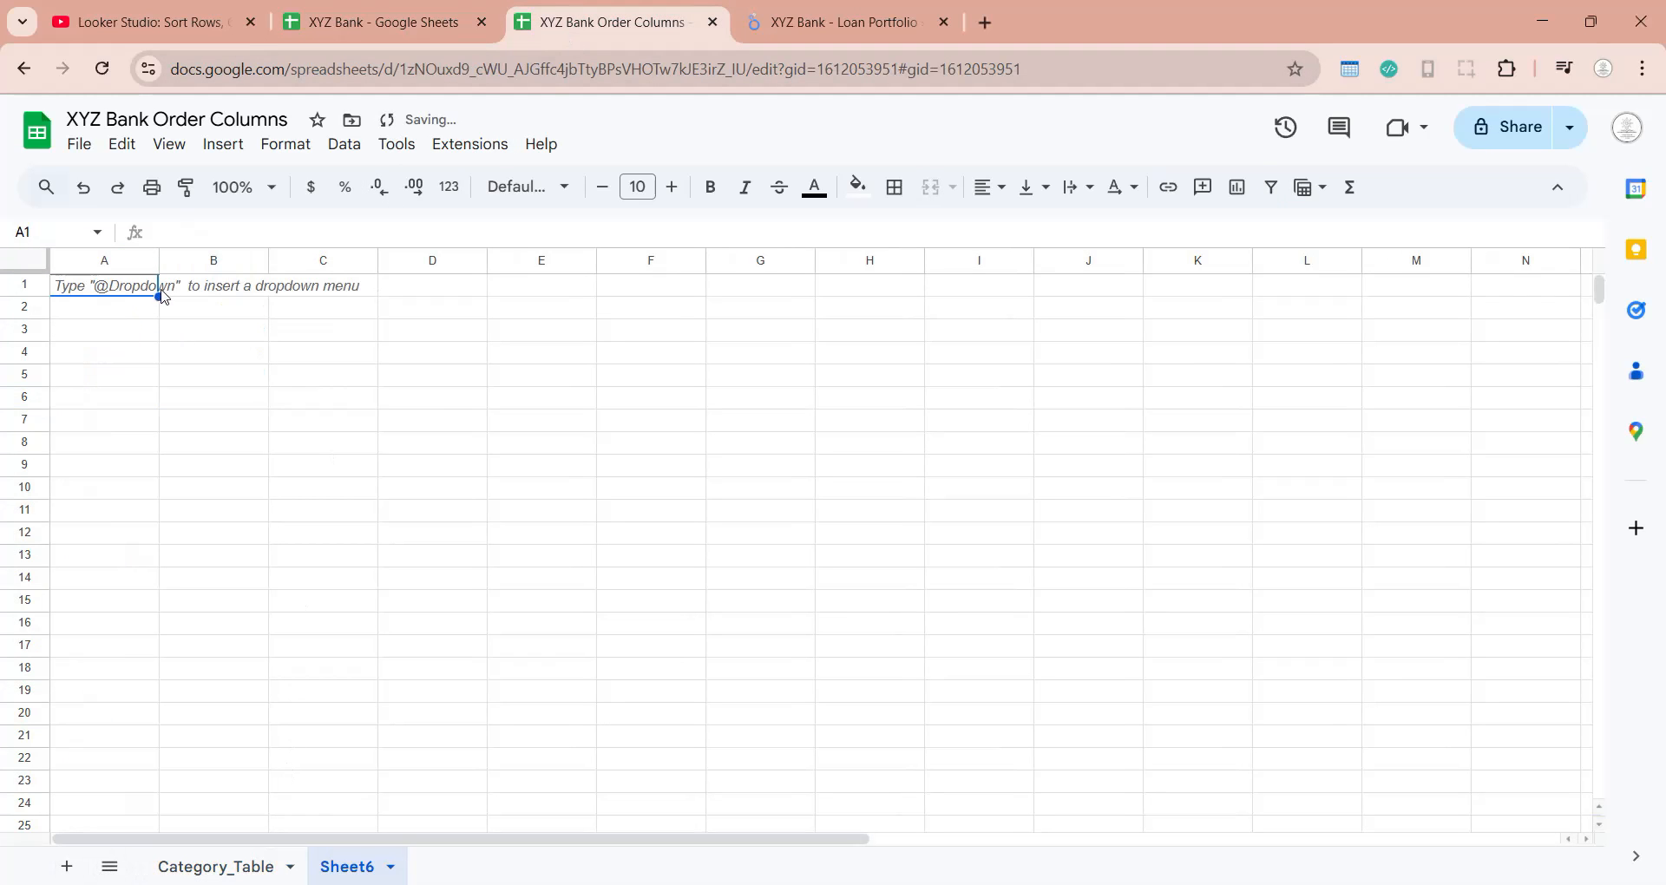
key("ctrl+v")
Step: Remove the duplicates from the pasted History column, treating the first row as a header
left_click(345, 144)
mouse_move(376, 651)
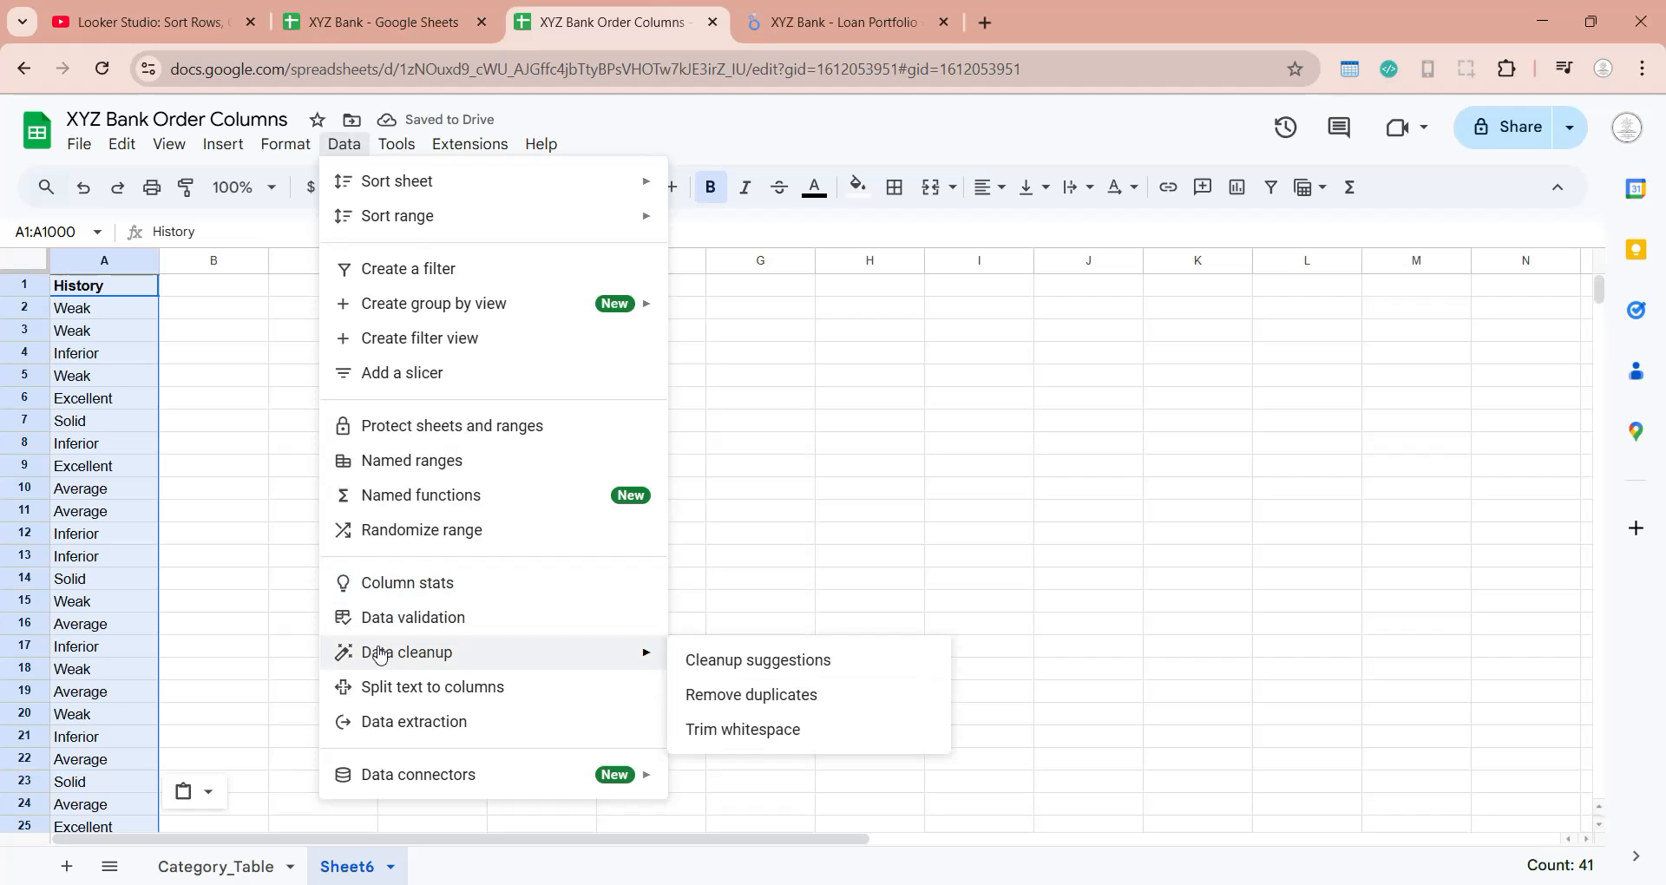
left_click(763, 692)
left_click(674, 437)
left_click(905, 628)
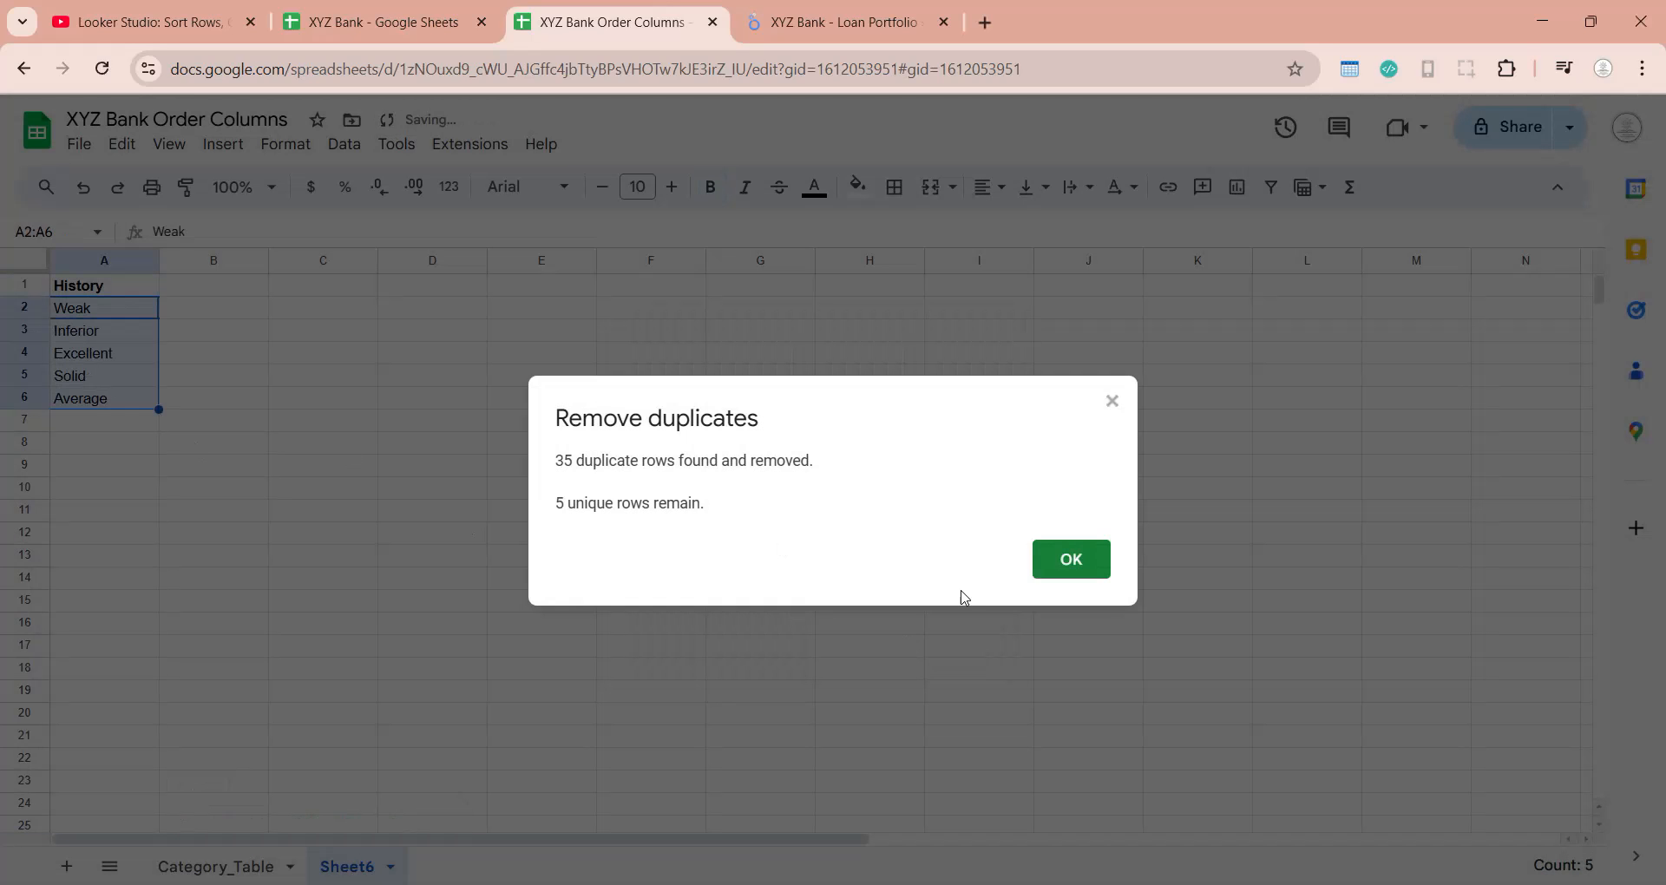
left_click(1070, 558)
Step: Move Weak to cell A8 and Excellent to cell A2 in the History list
left_click(119, 319)
left_click(108, 434)
key("ctrl+v")
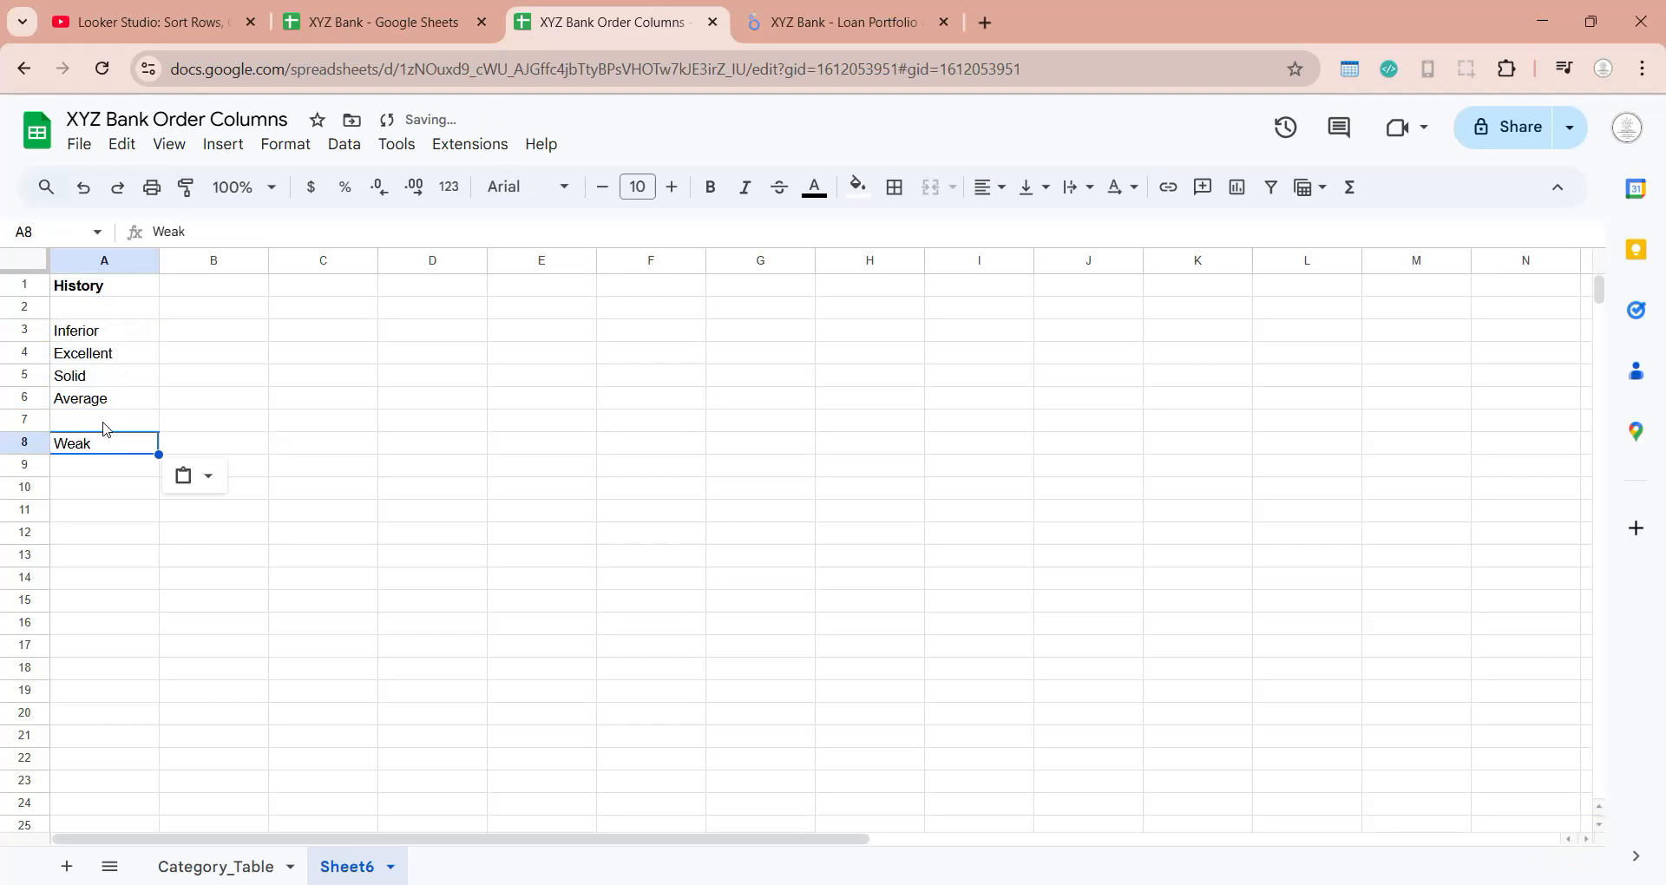
left_click(84, 351)
key("ctrl+x")
left_click(101, 306)
key("ctrl+v")
Step: Move Inferior between Average and Weak and close the gap, ordering the list as Excellent, Solid, Average, Inferior, Weak
left_click(100, 337)
key("ctrl+x")
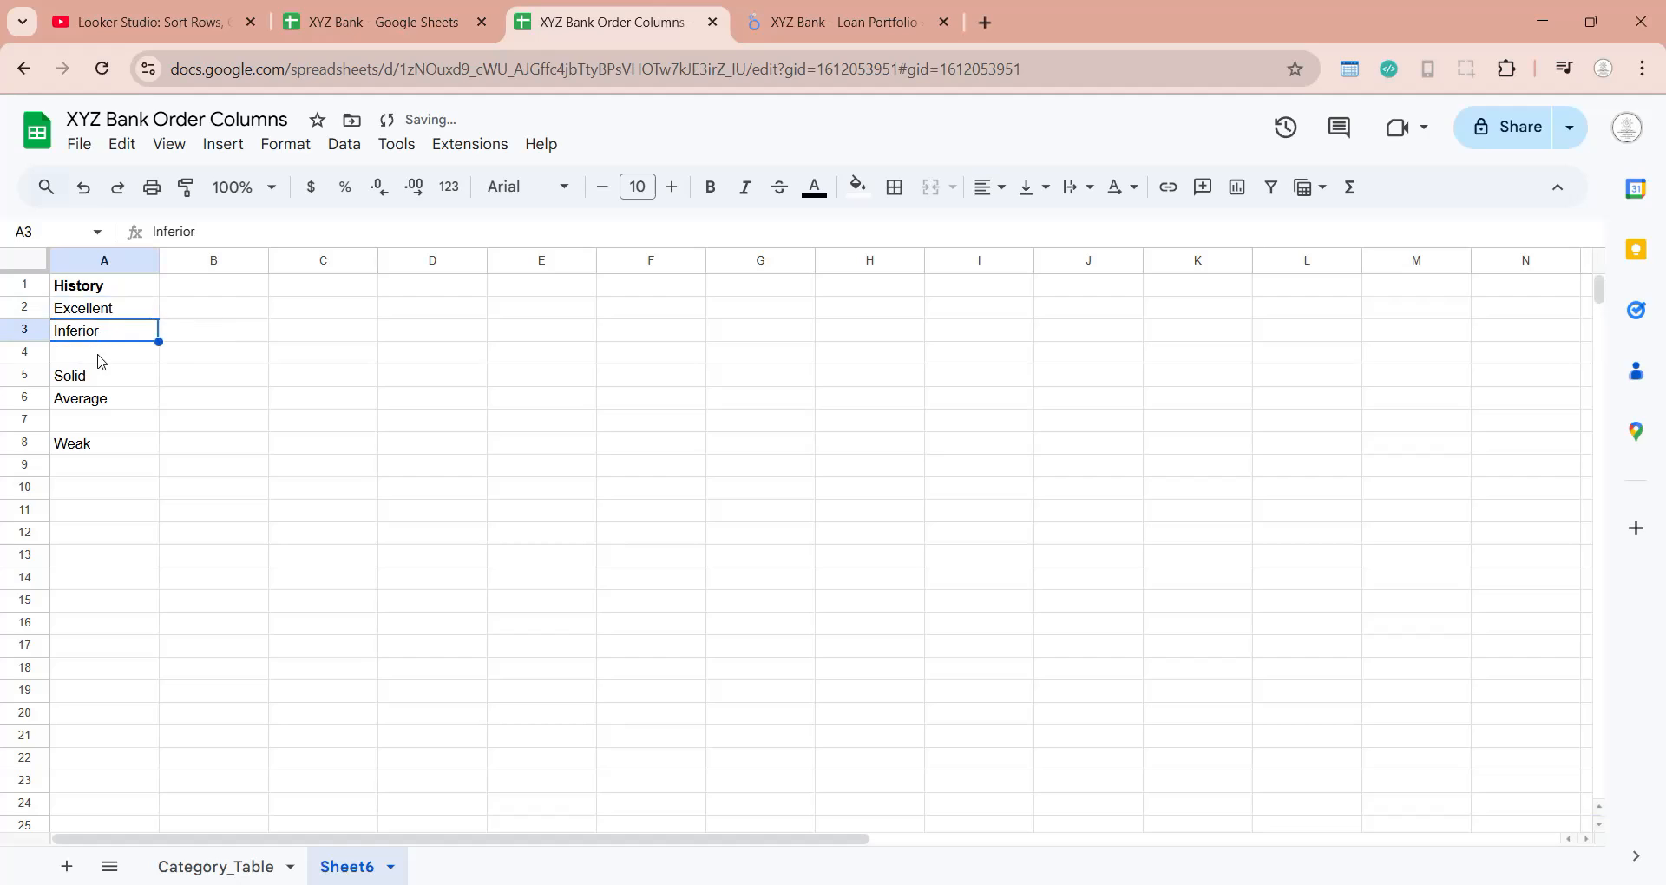
left_click(99, 416)
key("ctrl+v")
left_click(92, 382)
left_click(101, 449, "shift")
key("ctrl+x")
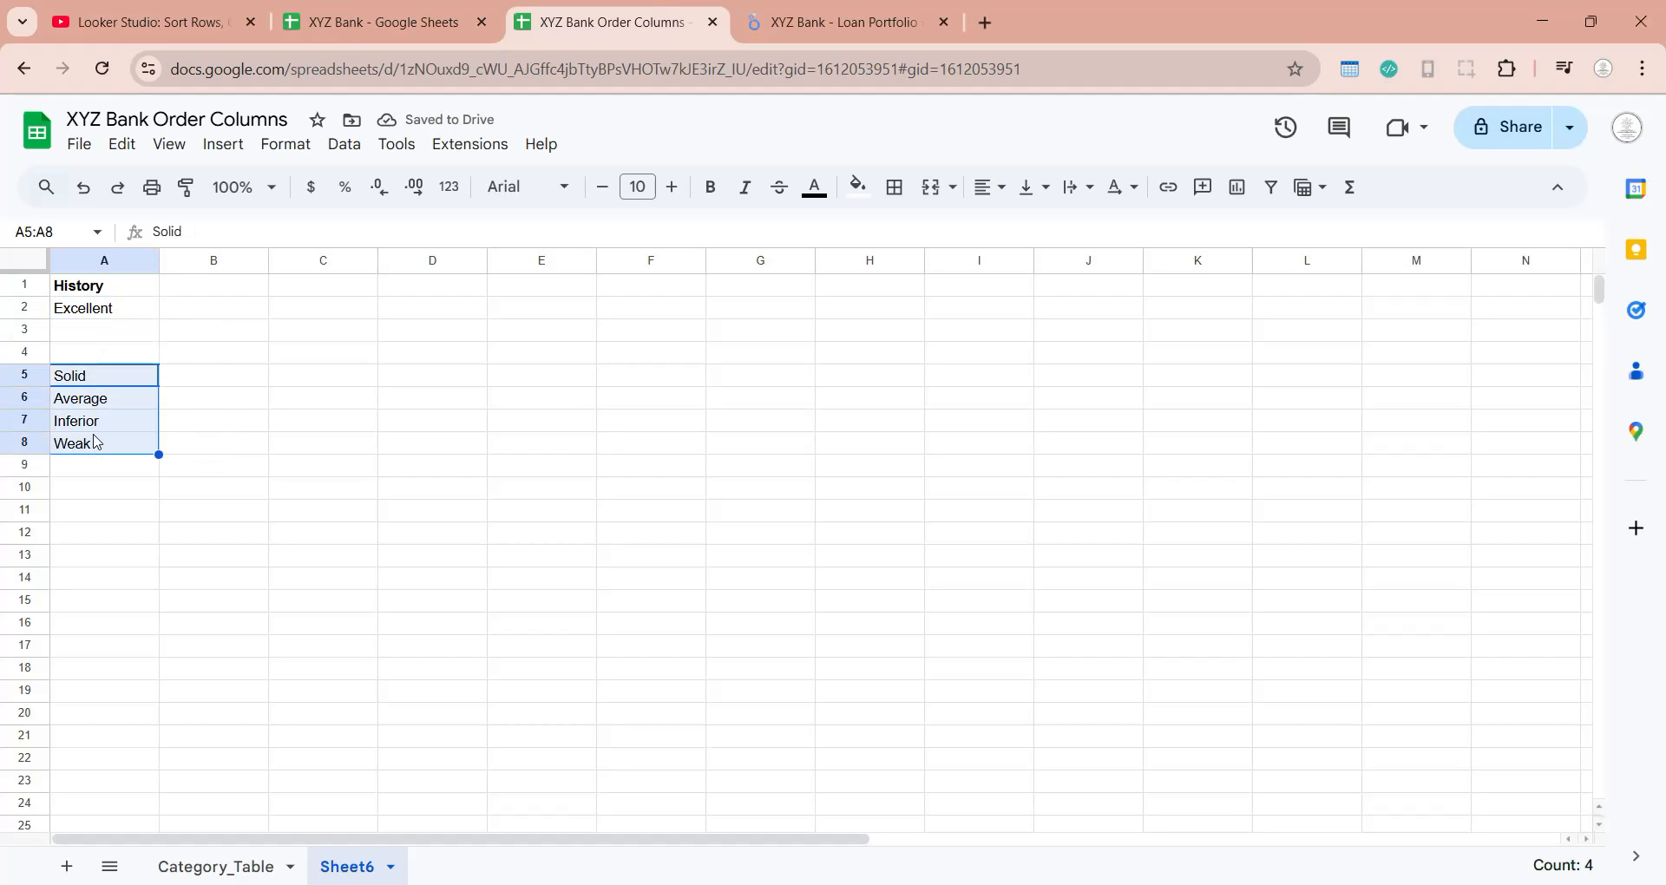
left_click(86, 334)
key("ctrl+v")
Step: Add a History_Order column in column B, numbering the five histories 1 to 5 from Excellent to Weak
left_click(182, 291)
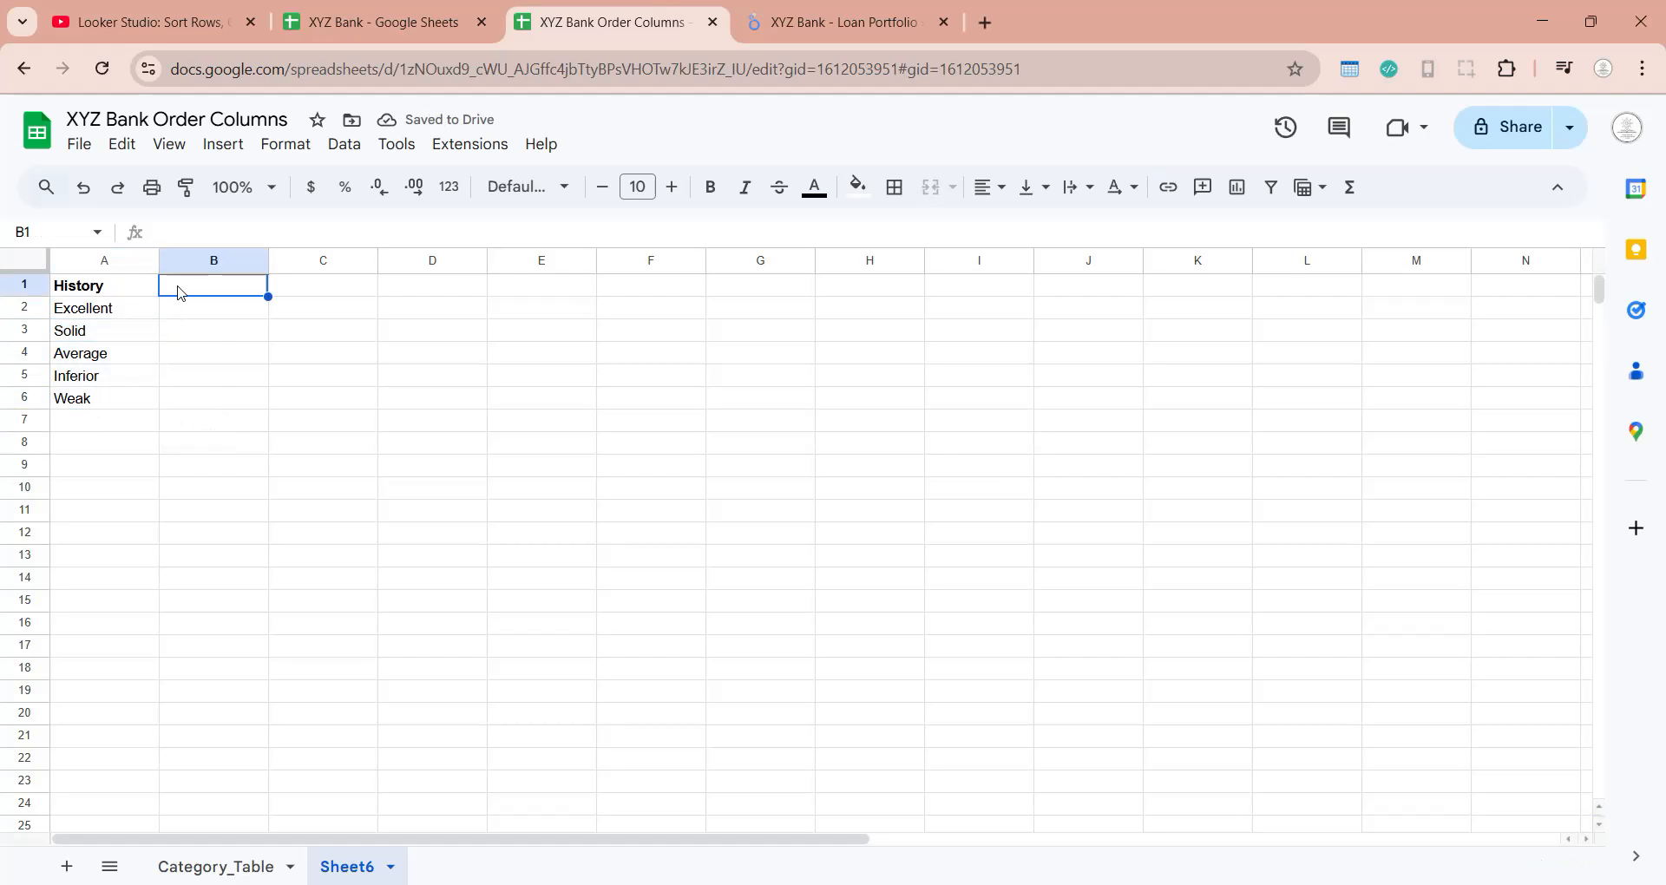
type("History_Order")
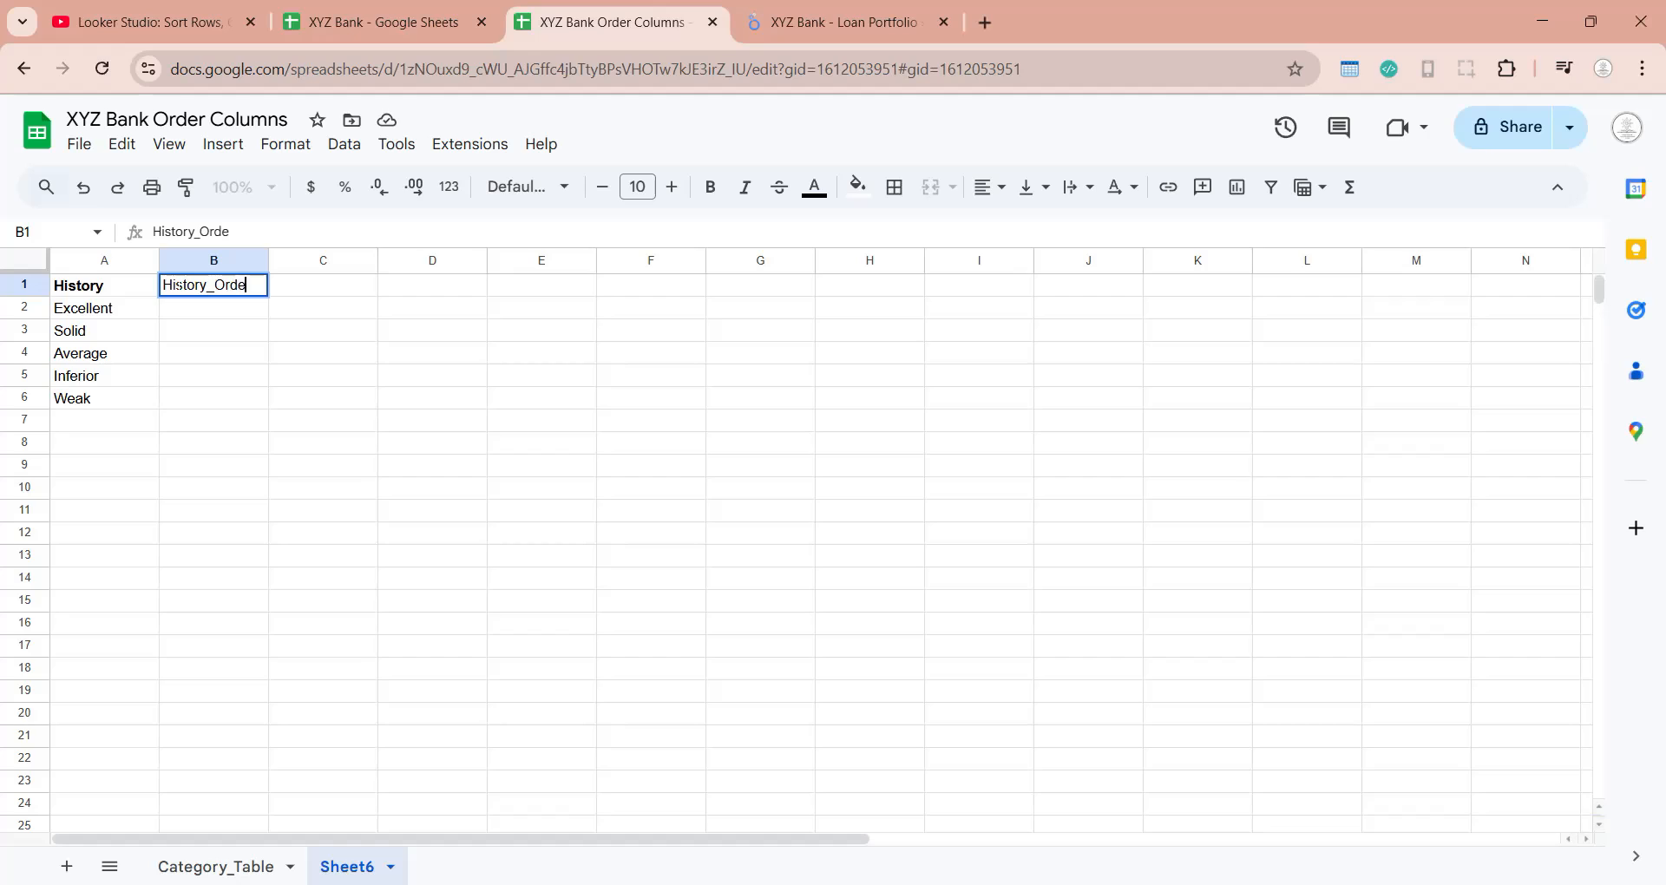
key("Return")
type("1 2 3 4 5")
key("Return")
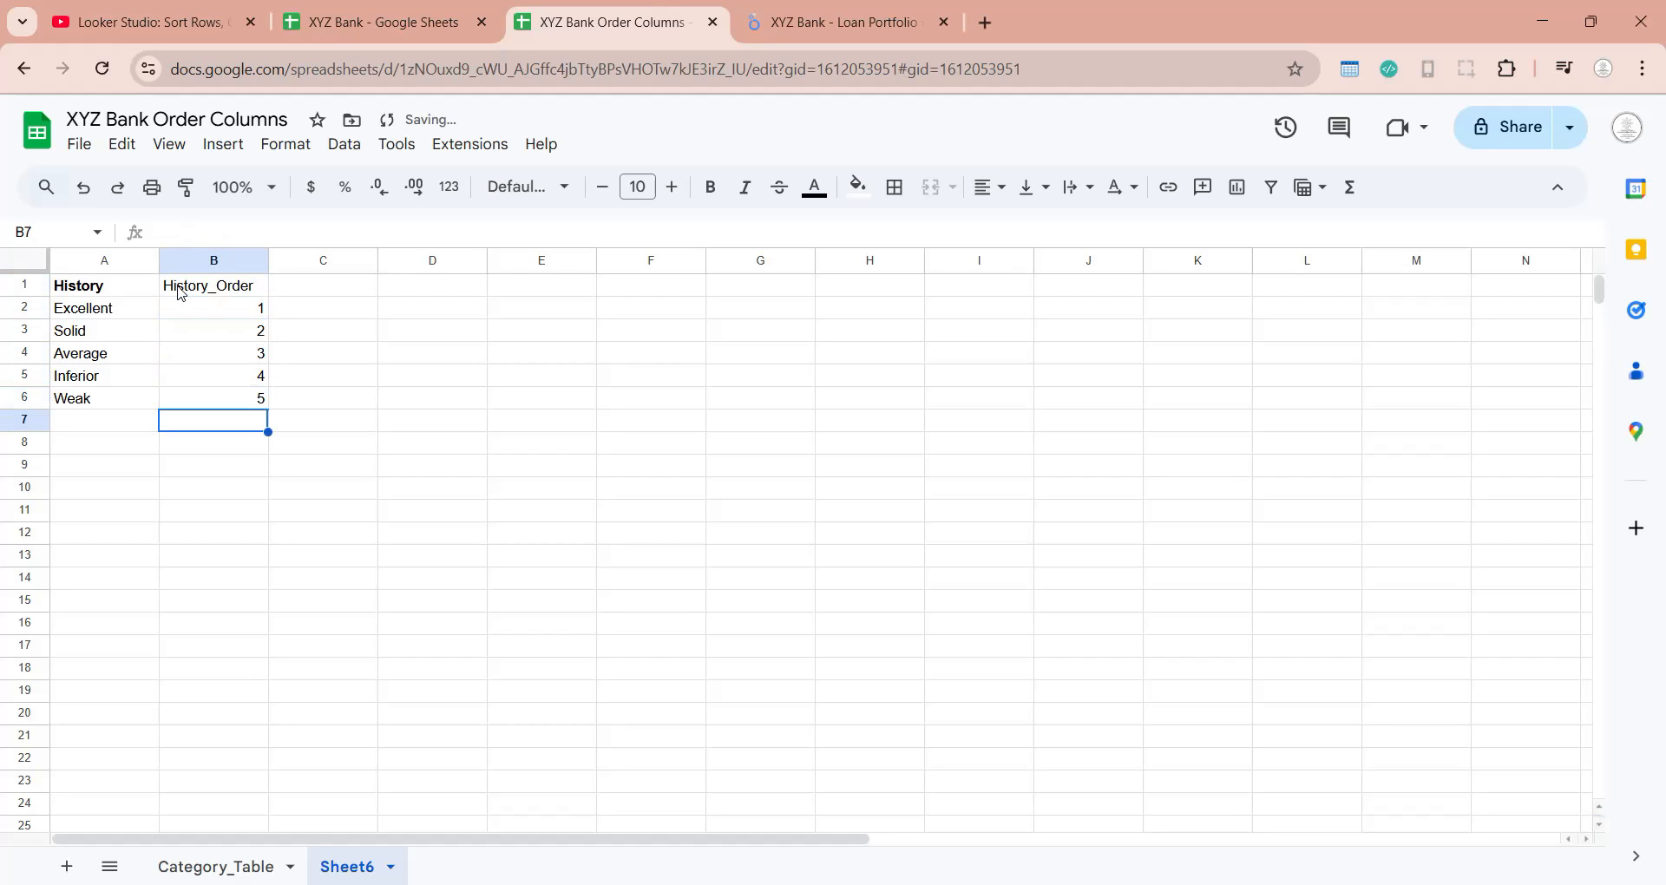
Step: Rename the history sheet as History_Table
double_click(345, 867)
type("History")
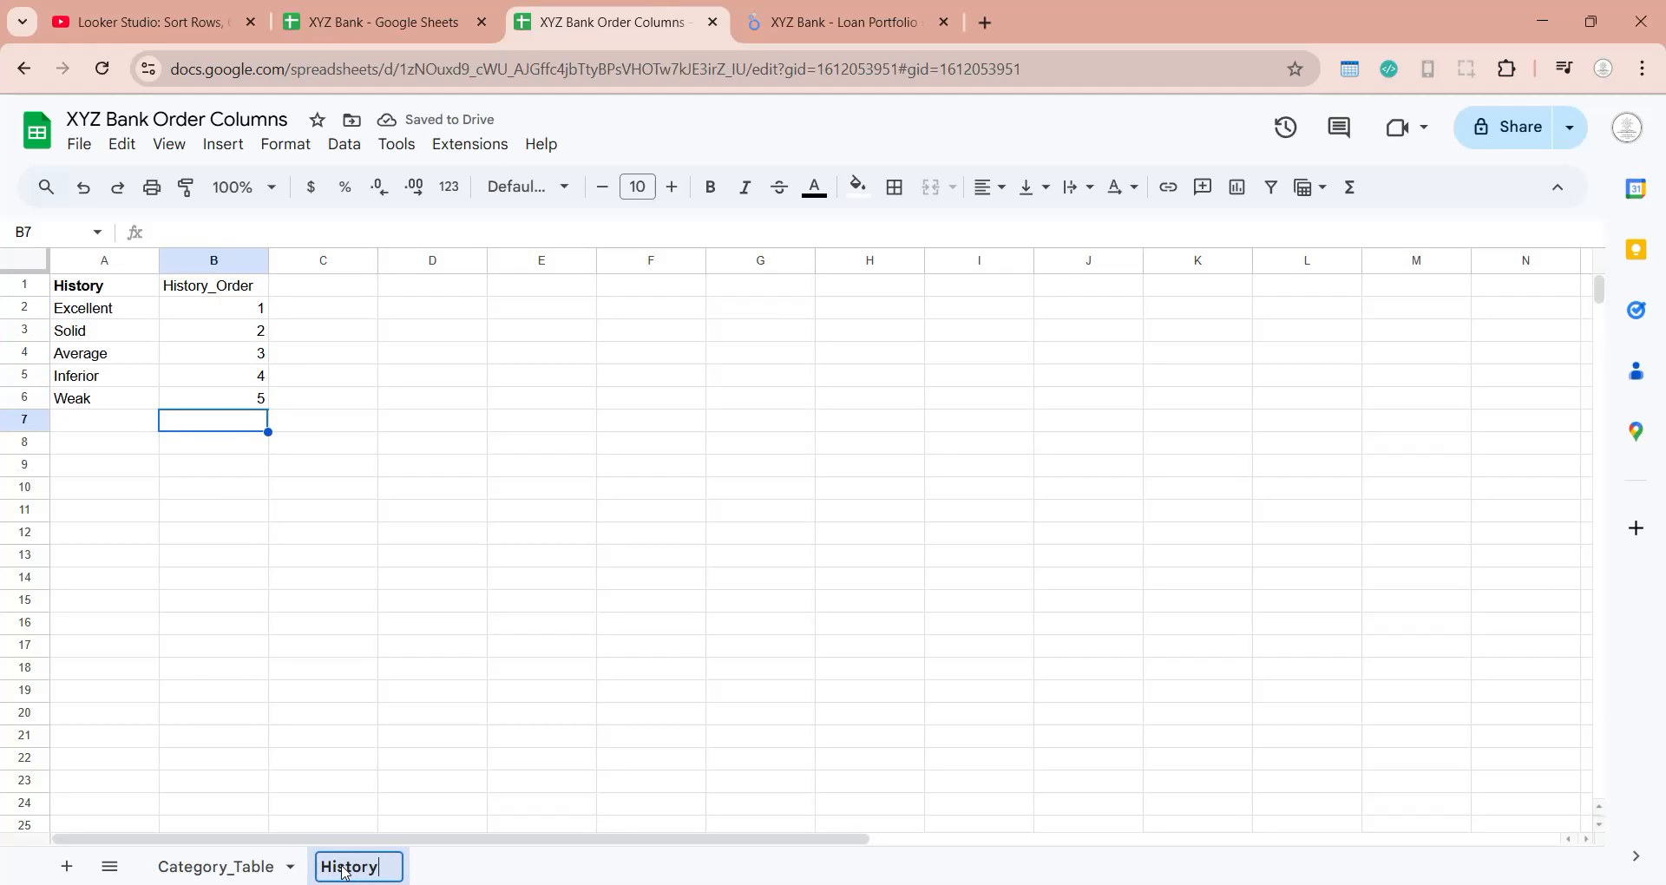
type("_Tab")
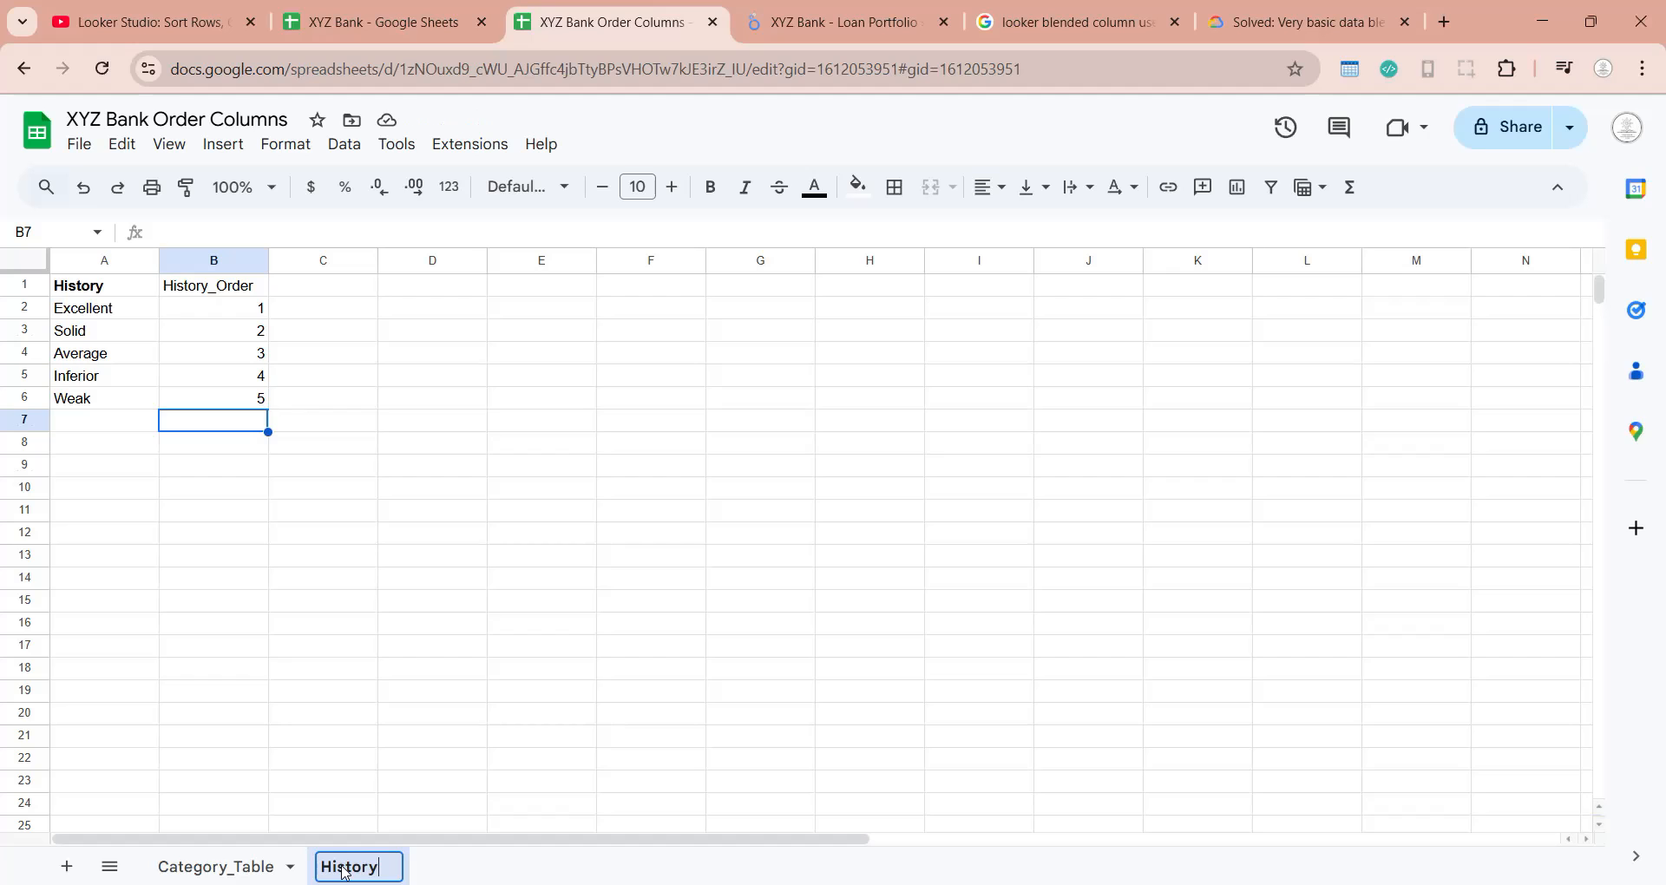
type("_Tab")
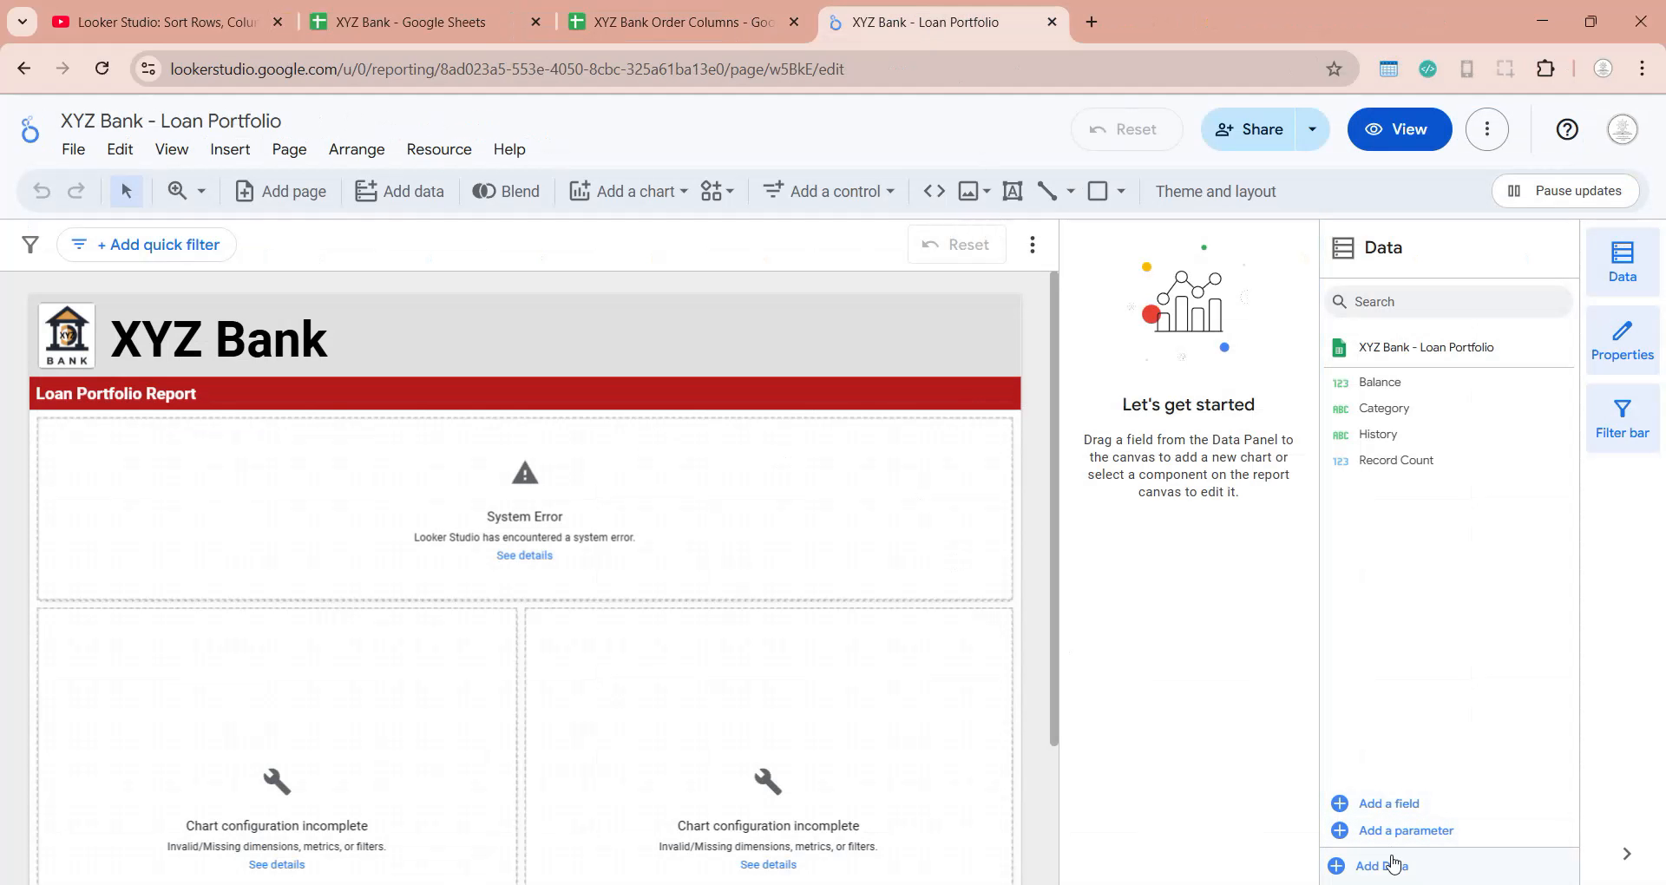
Step: Add the Category_Table worksheet of XYZ Bank Order Columns to the Looker Studio report as a Google Sheets data source and expand its fields
left_click(1382, 866)
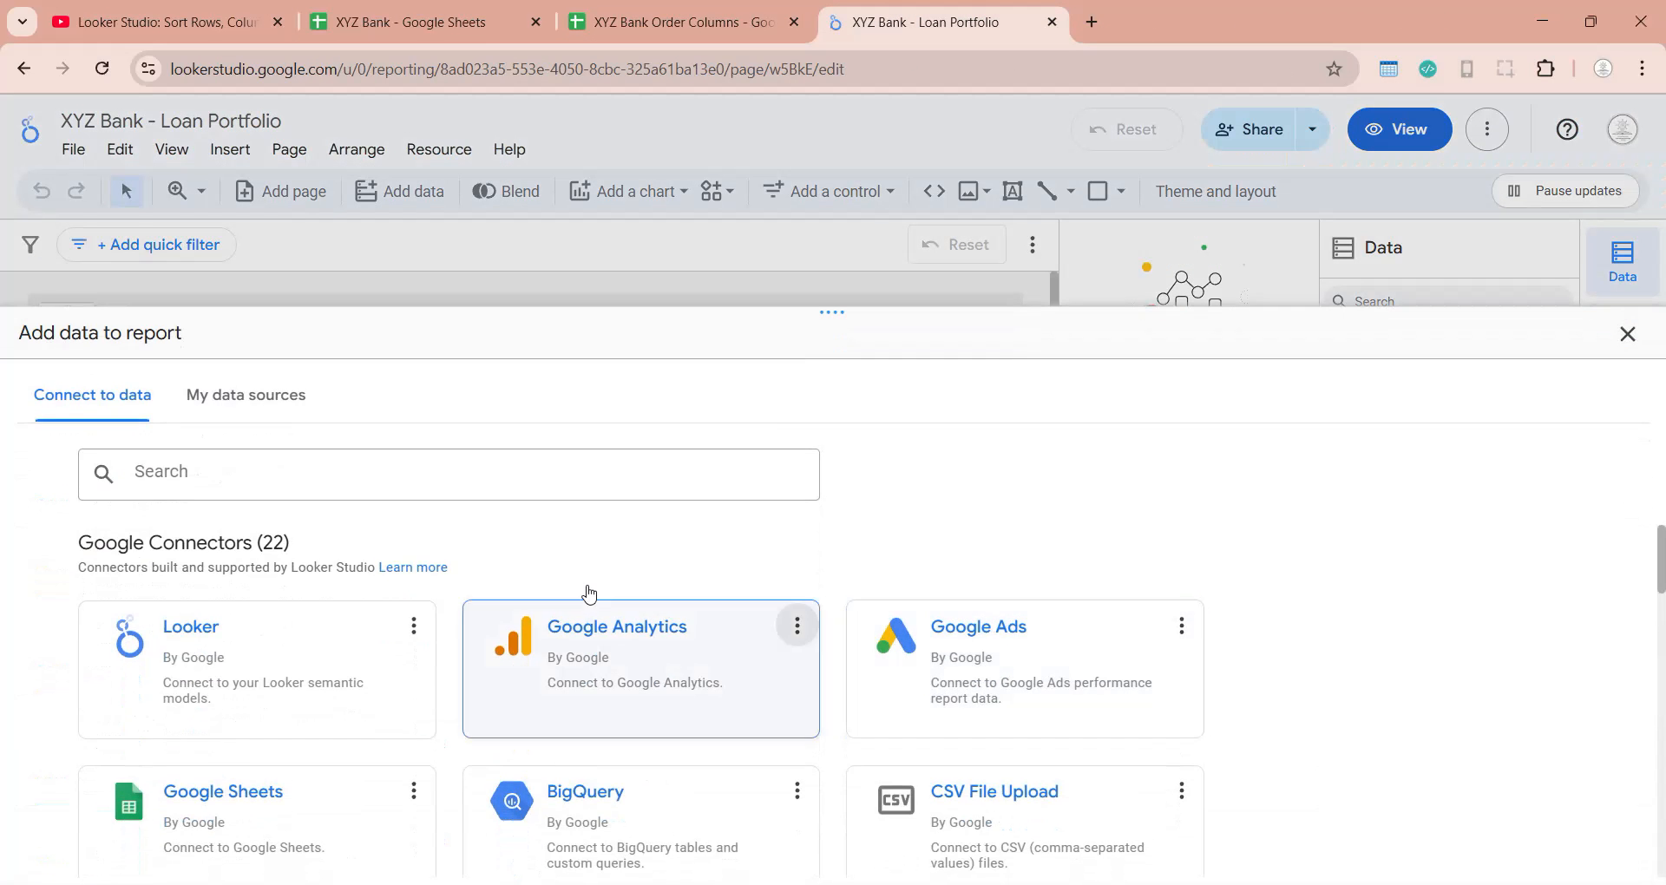
left_click(242, 792)
left_click(397, 648)
left_click(1532, 848)
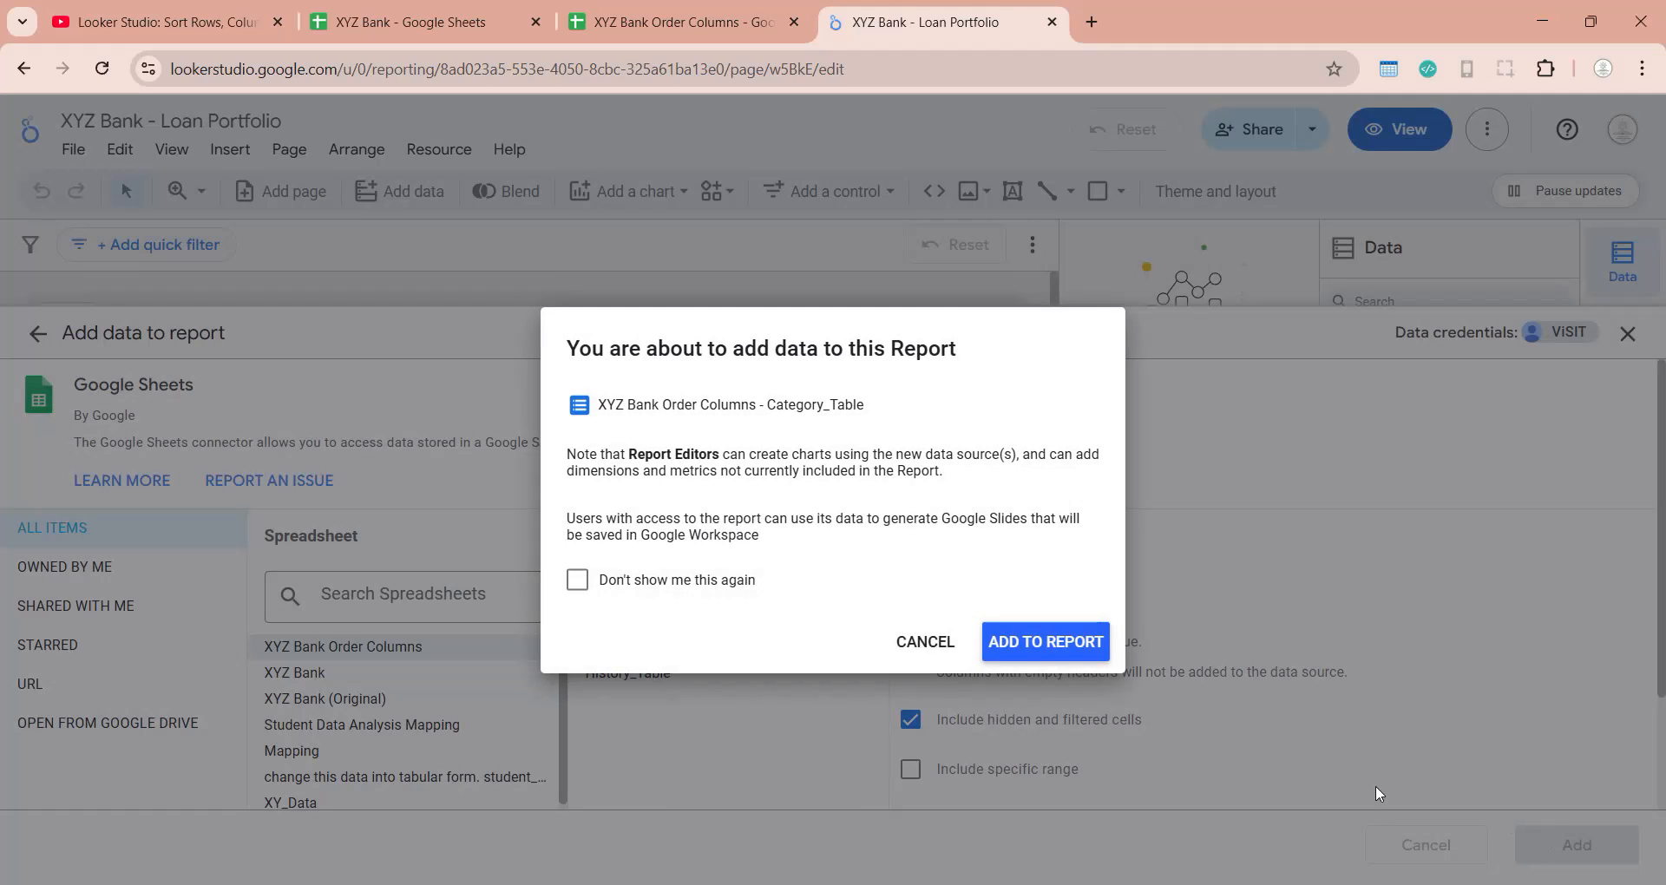
left_click(1034, 653)
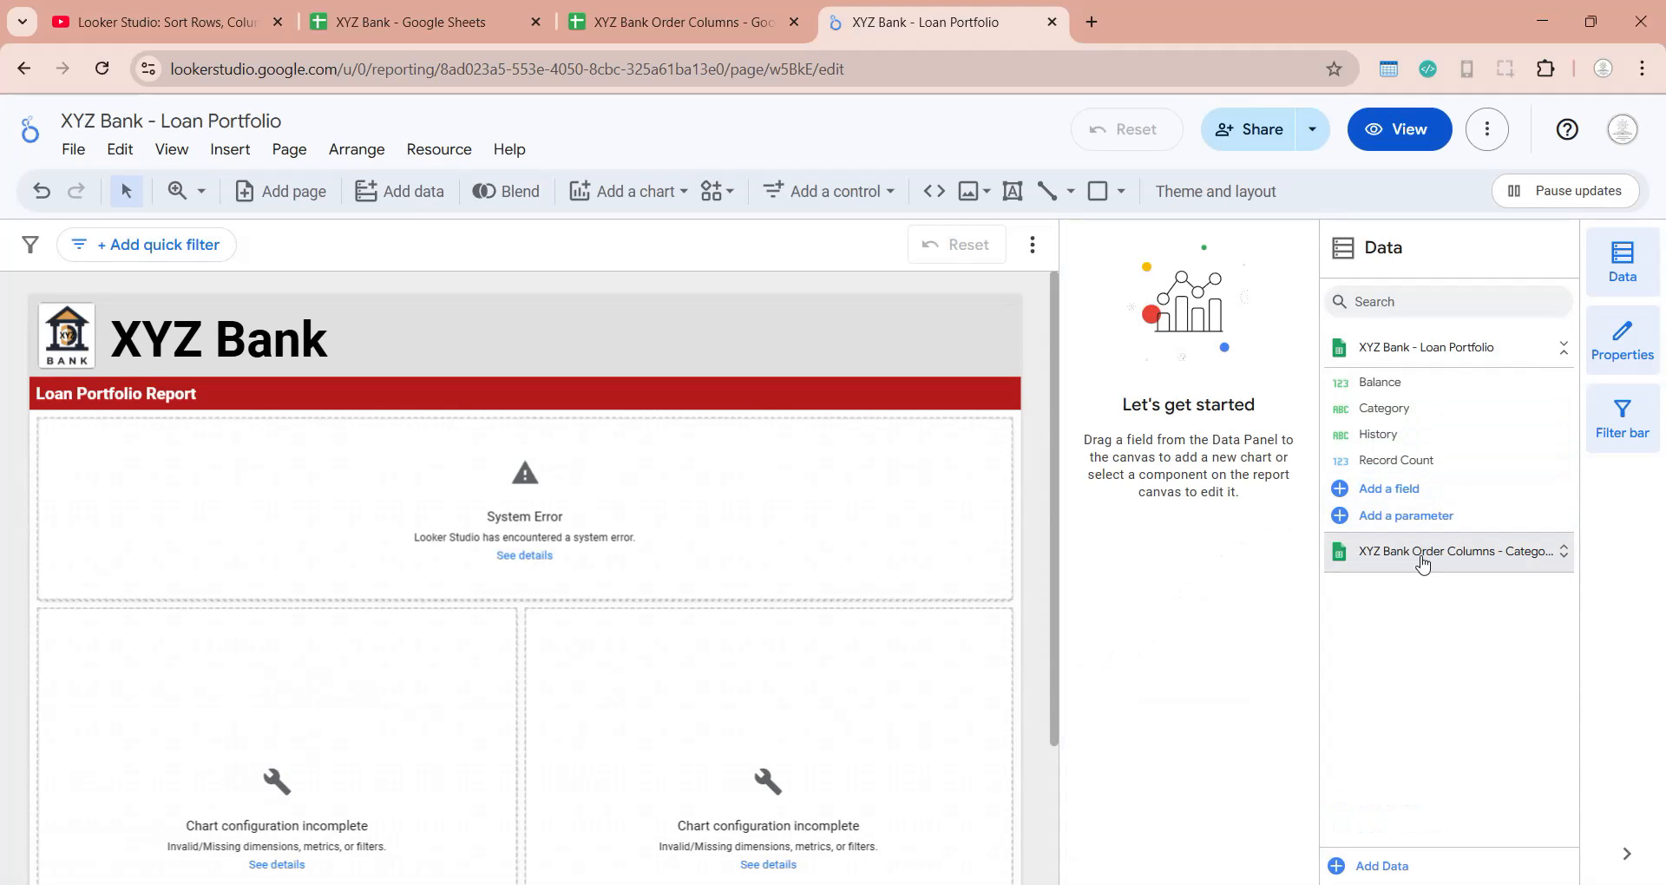
left_click(1501, 551)
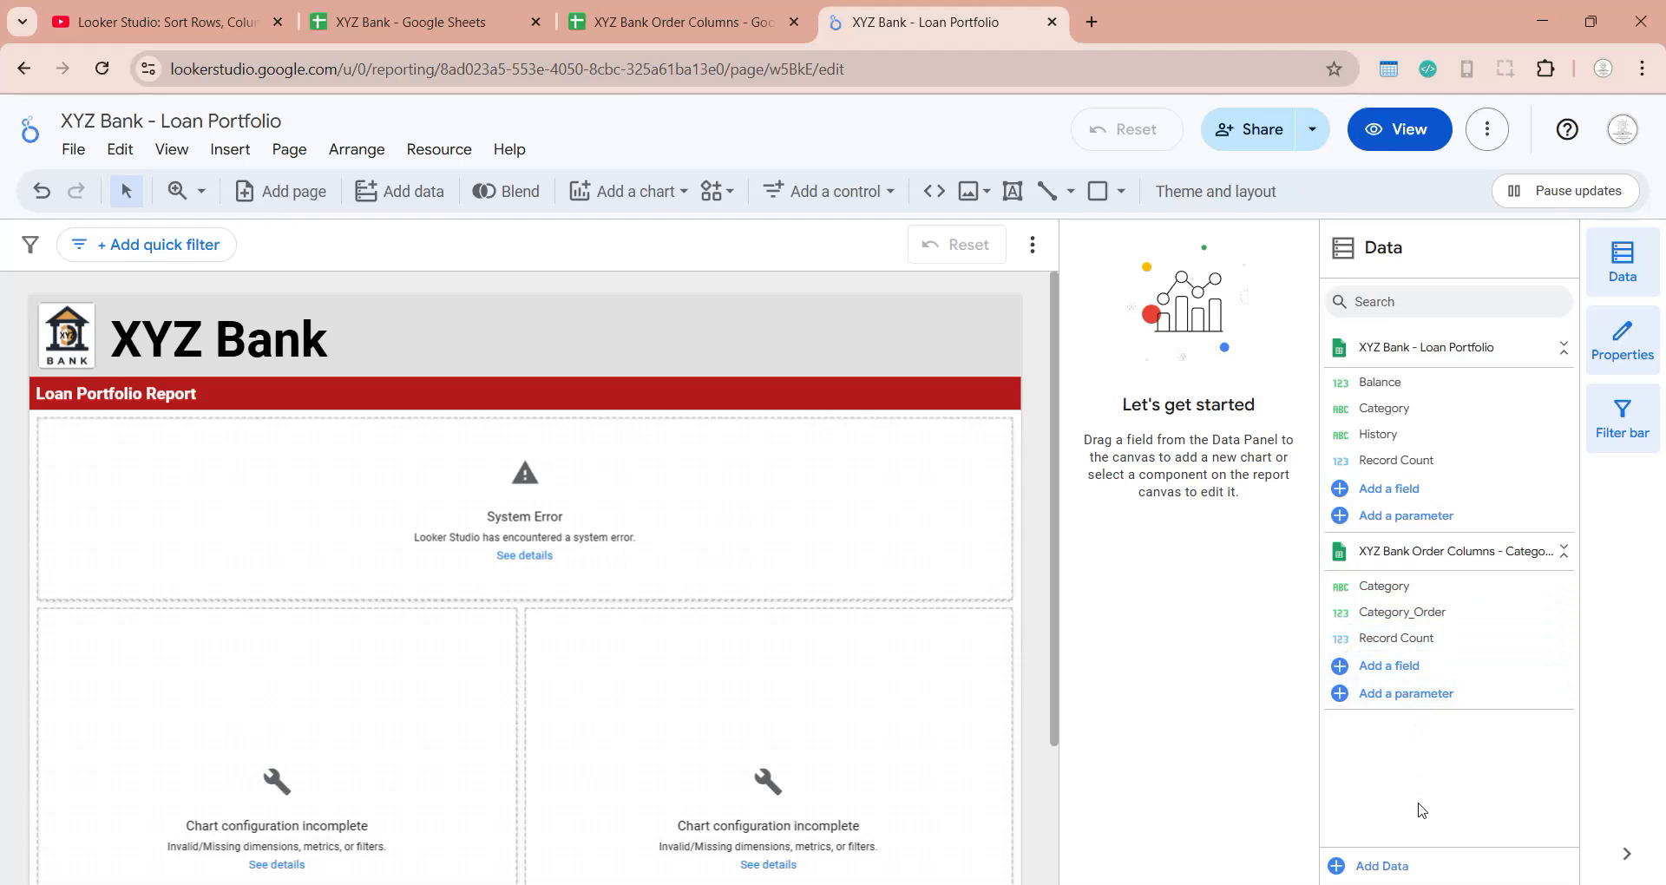
Step: Add the History_Table worksheet of XYZ Bank Order Columns as a Google Sheets data source and collapse the Loan Portfolio field list
left_click(1379, 865)
left_click(217, 791)
left_click(382, 647)
left_click(627, 672)
left_click(1598, 863)
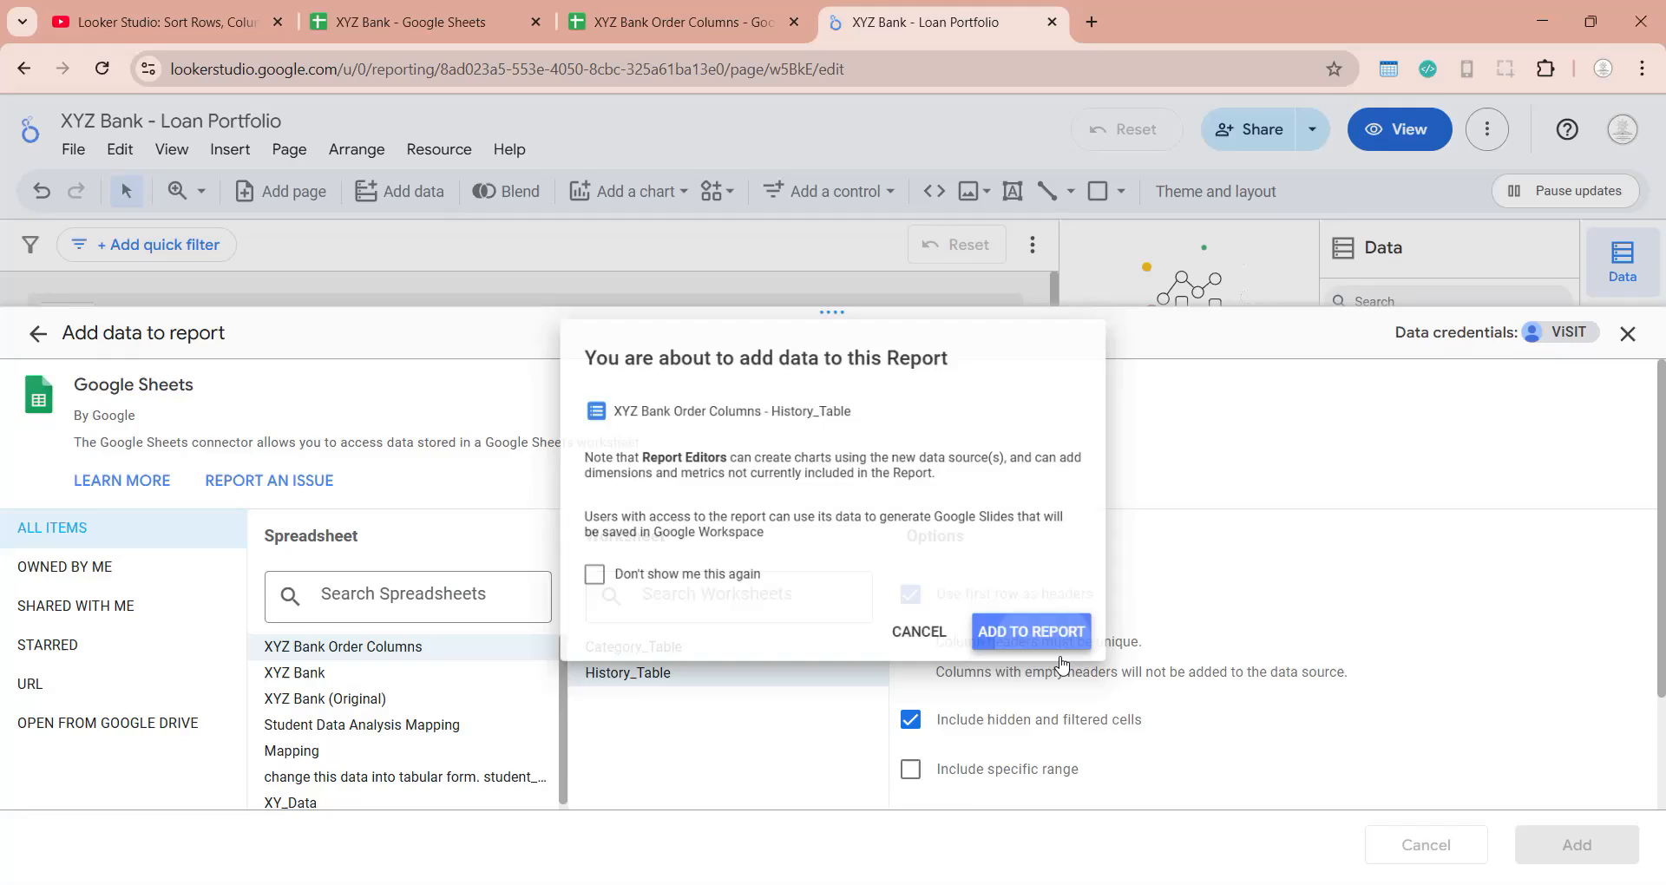
left_click(1054, 640)
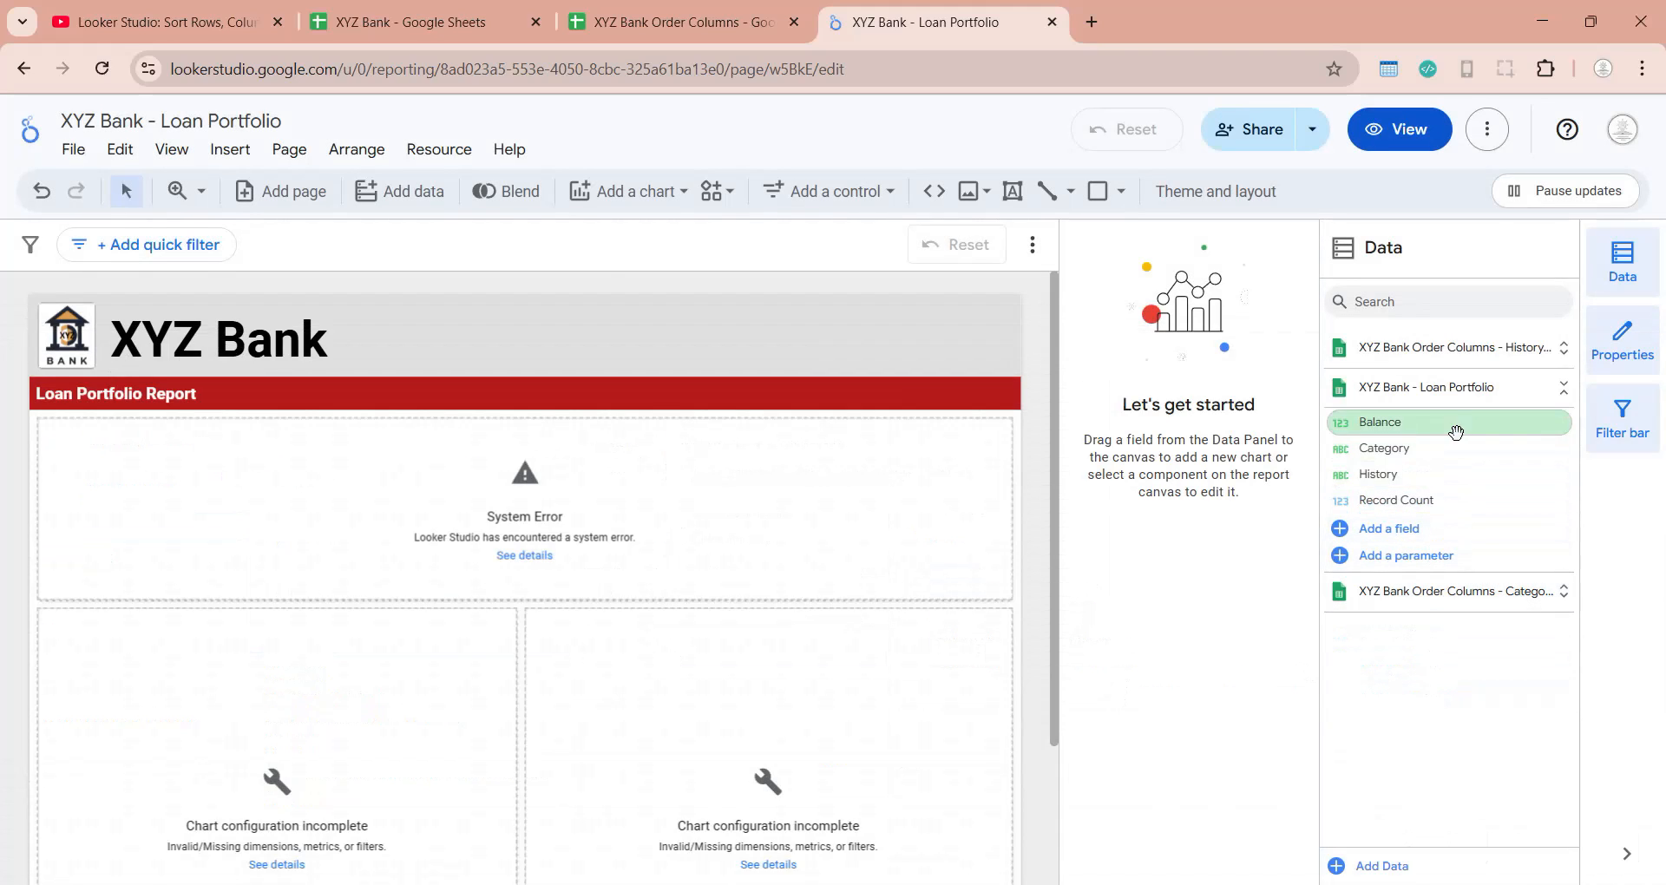
left_click(1489, 387)
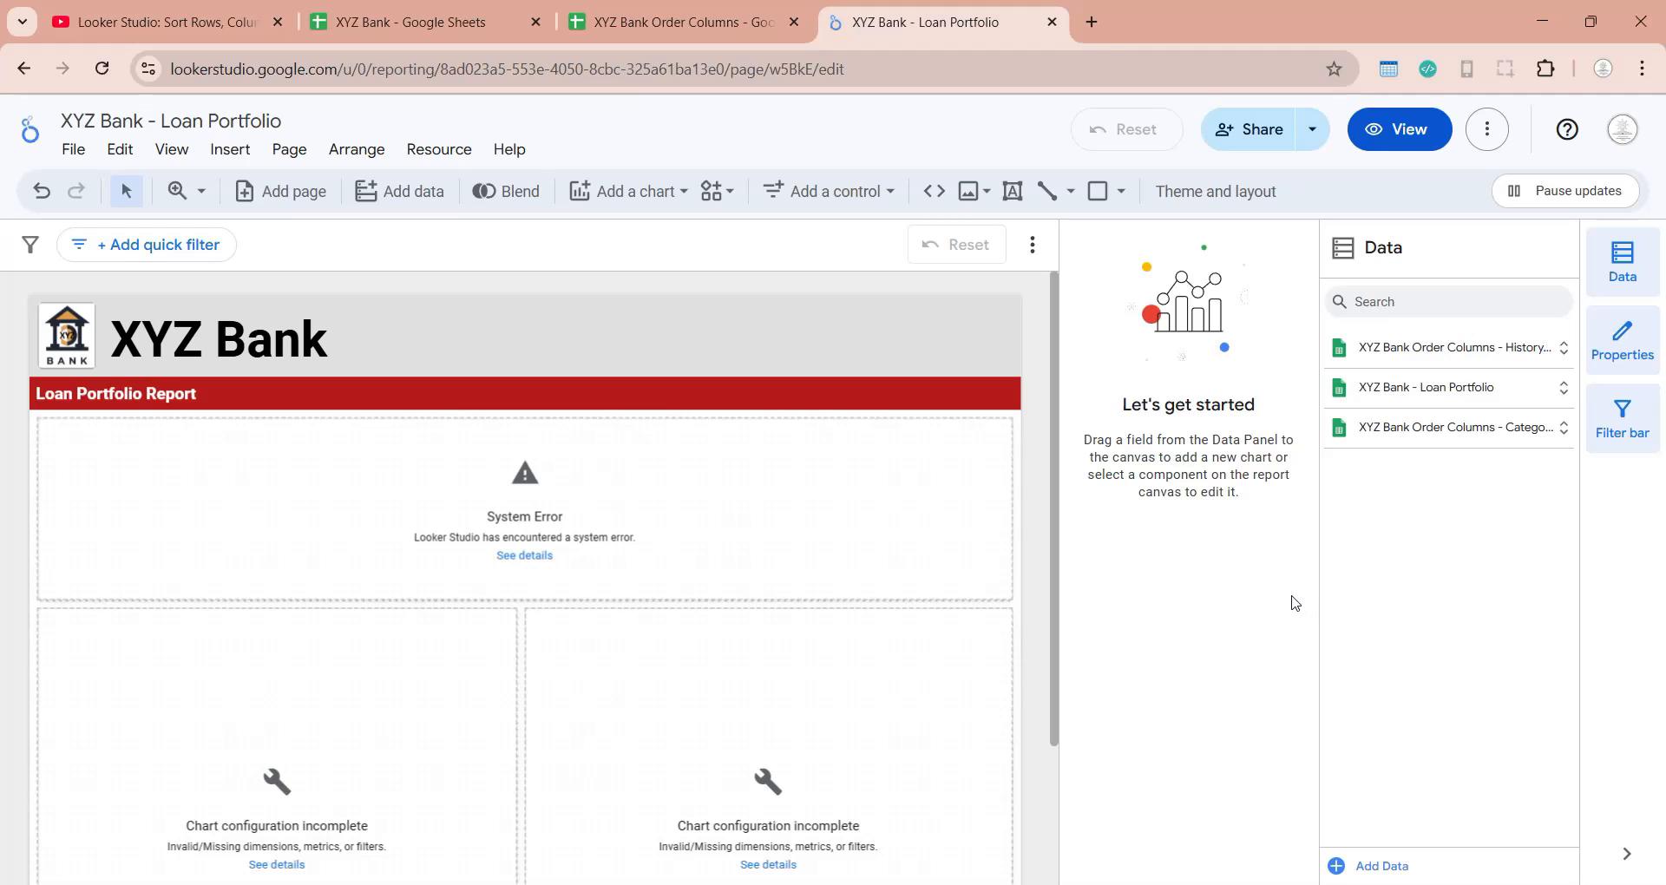
Step: Create a data blend with XYZ Bank - Loan Portfolio as Table 1, using Balance and Record Count as its metrics
left_click(421, 150)
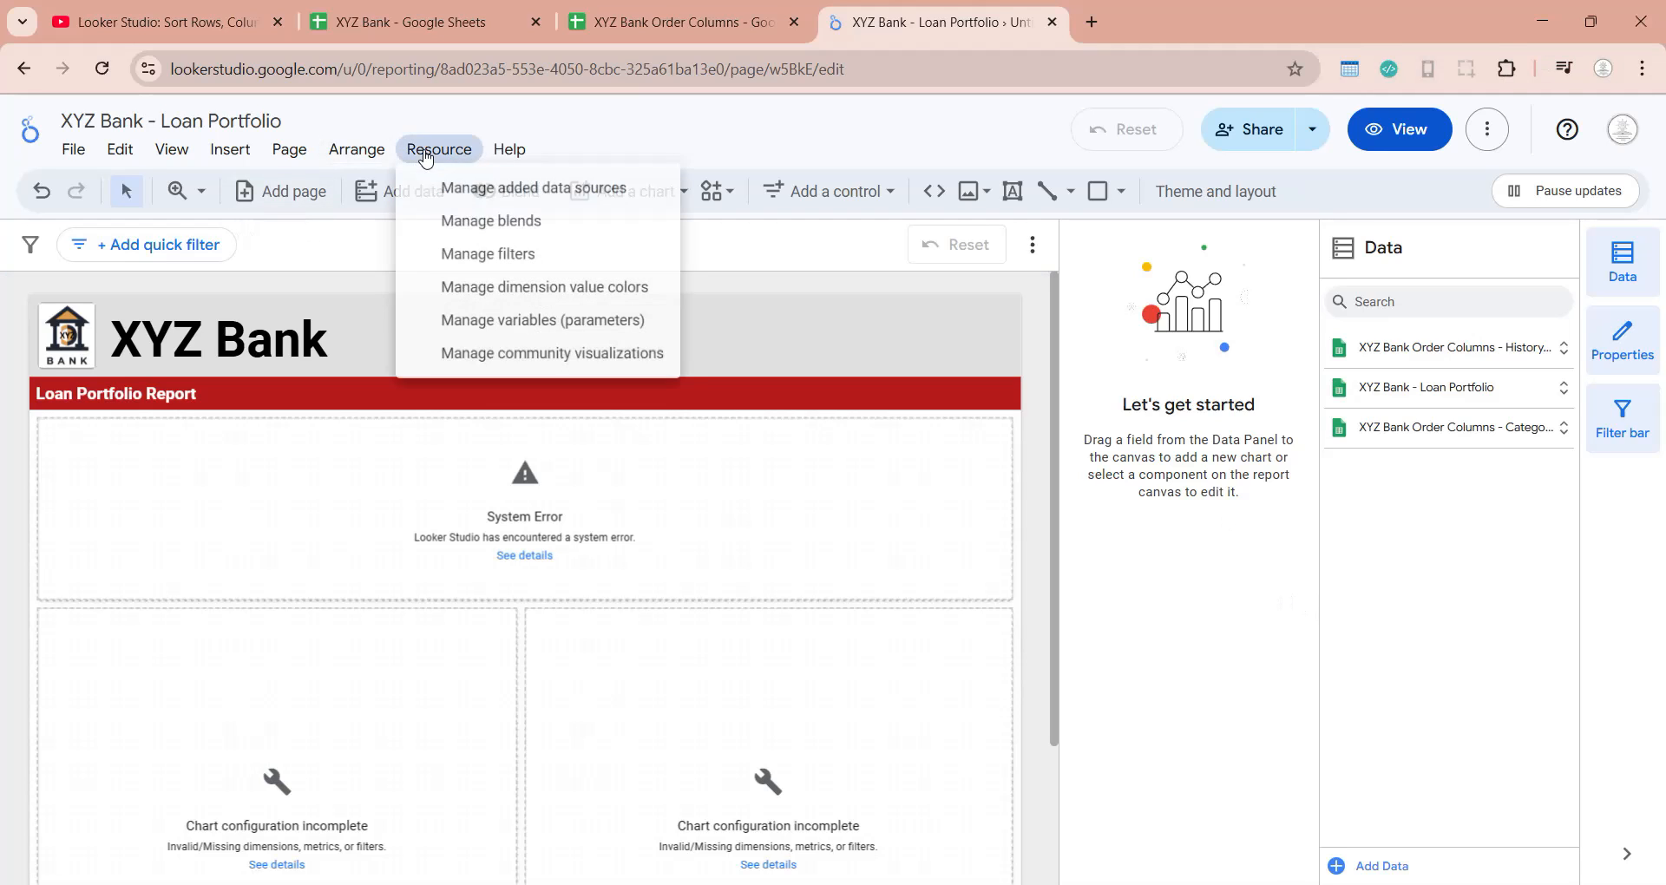
left_click(468, 222)
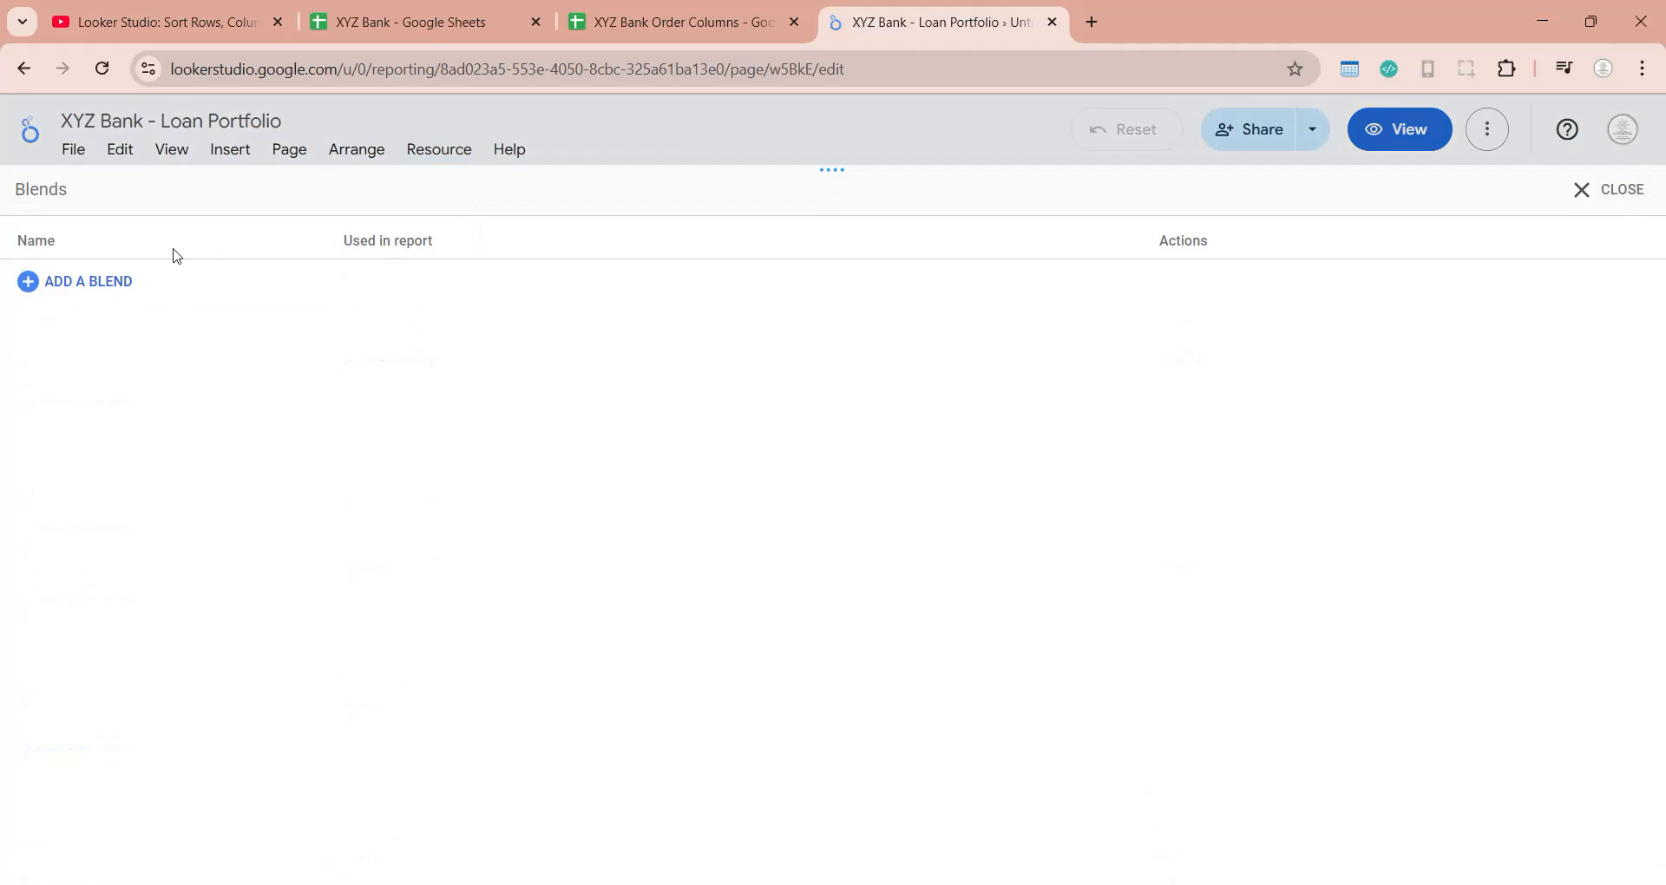
left_click(132, 281)
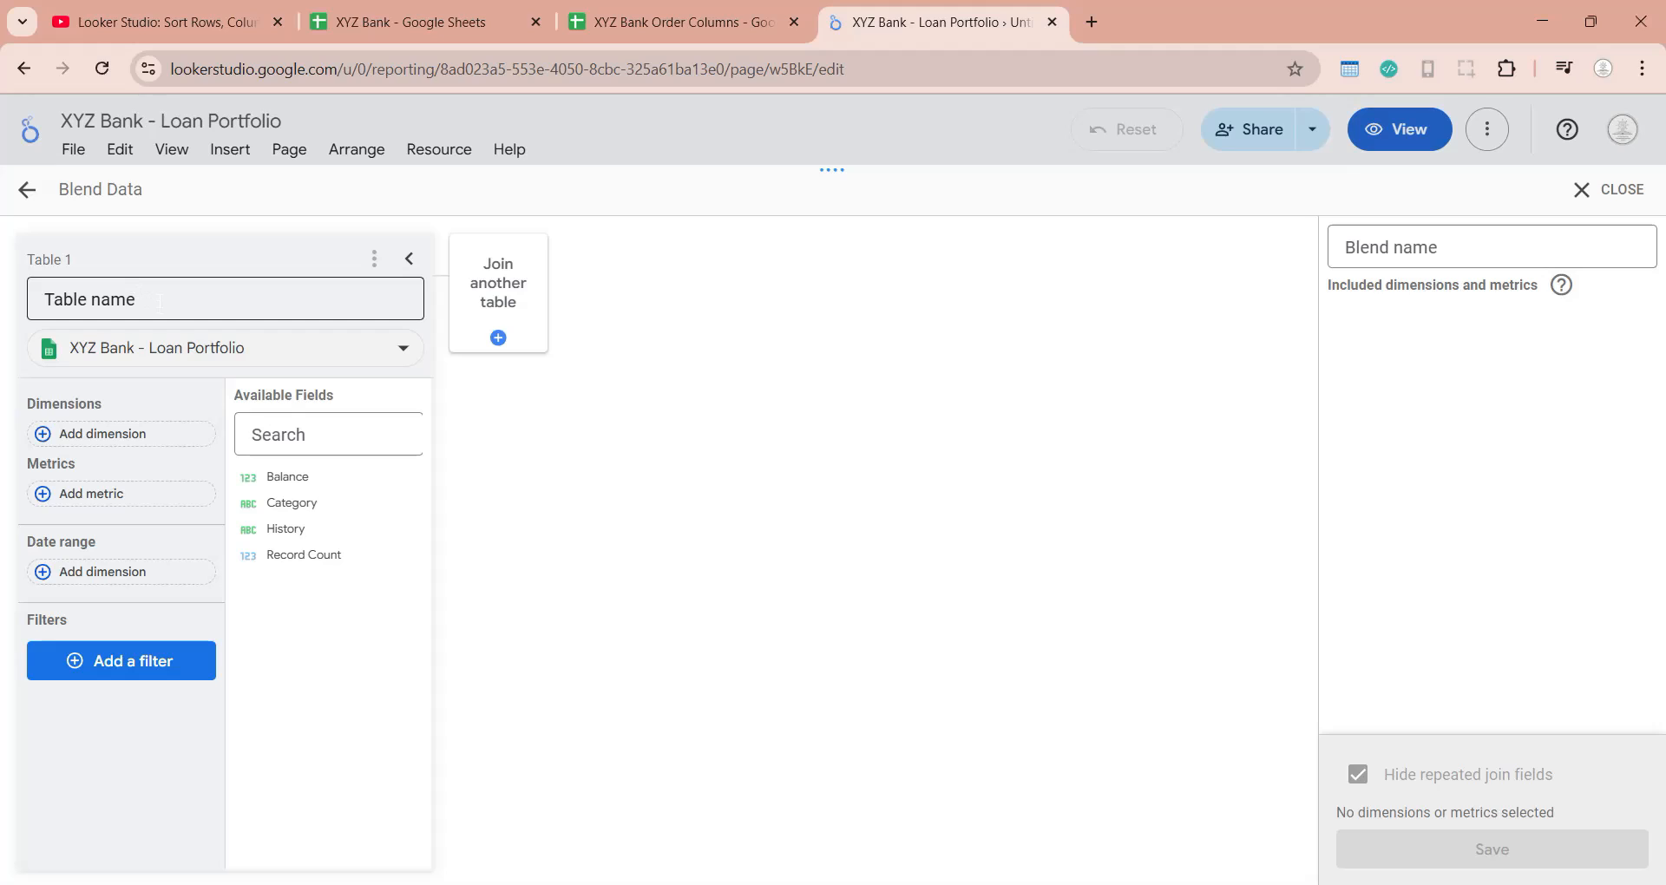
left_click(159, 302)
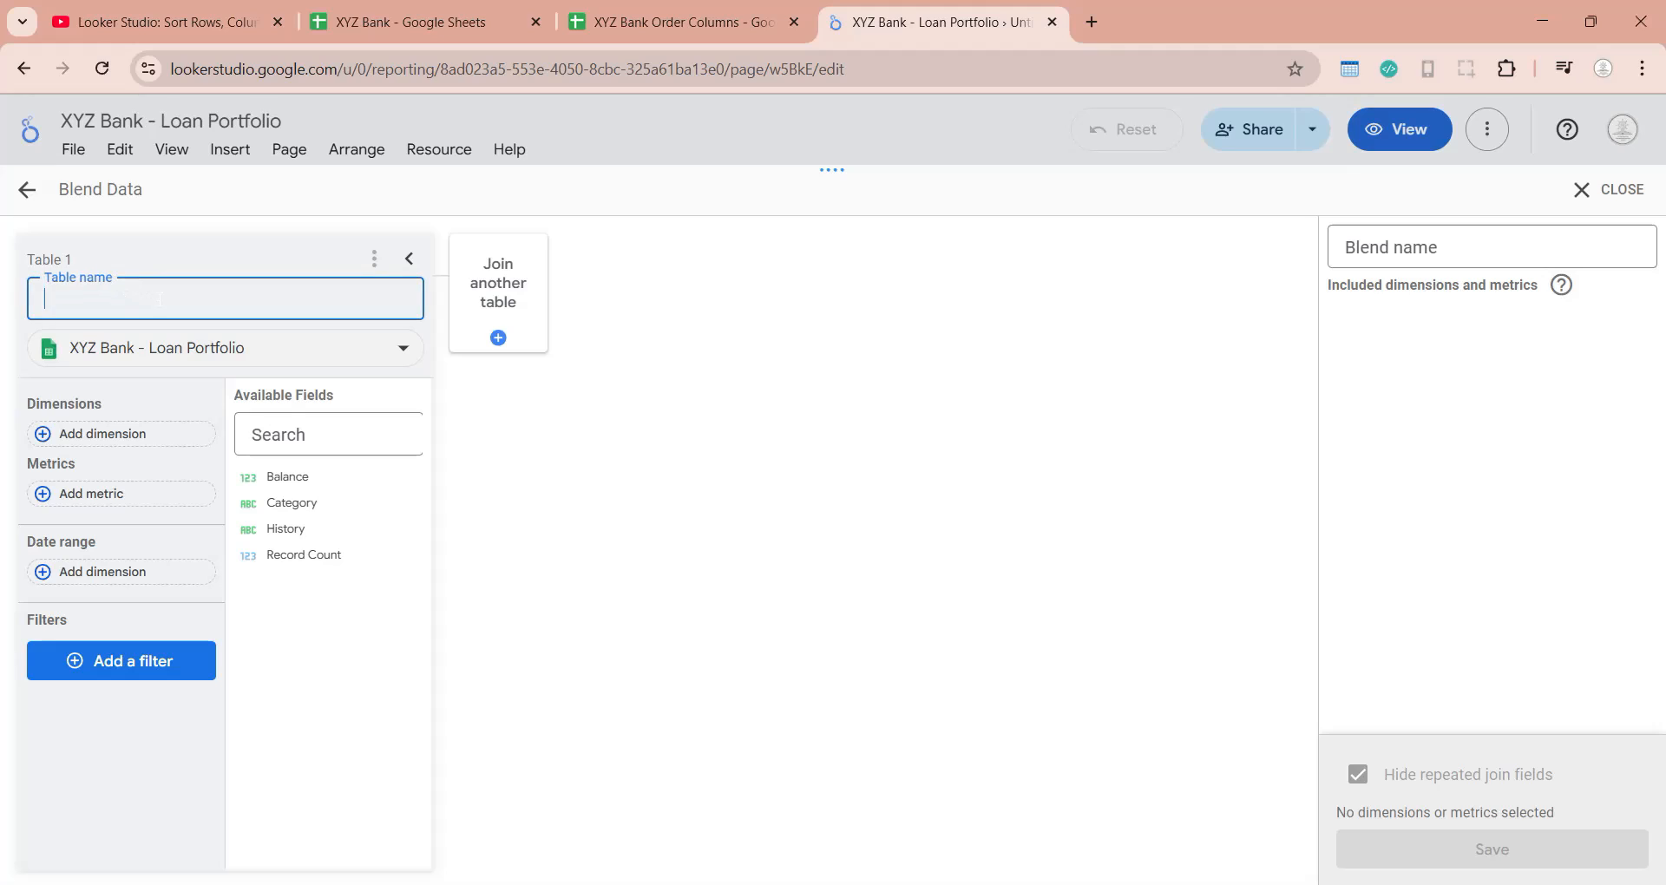
left_click(187, 360)
left_click(119, 466)
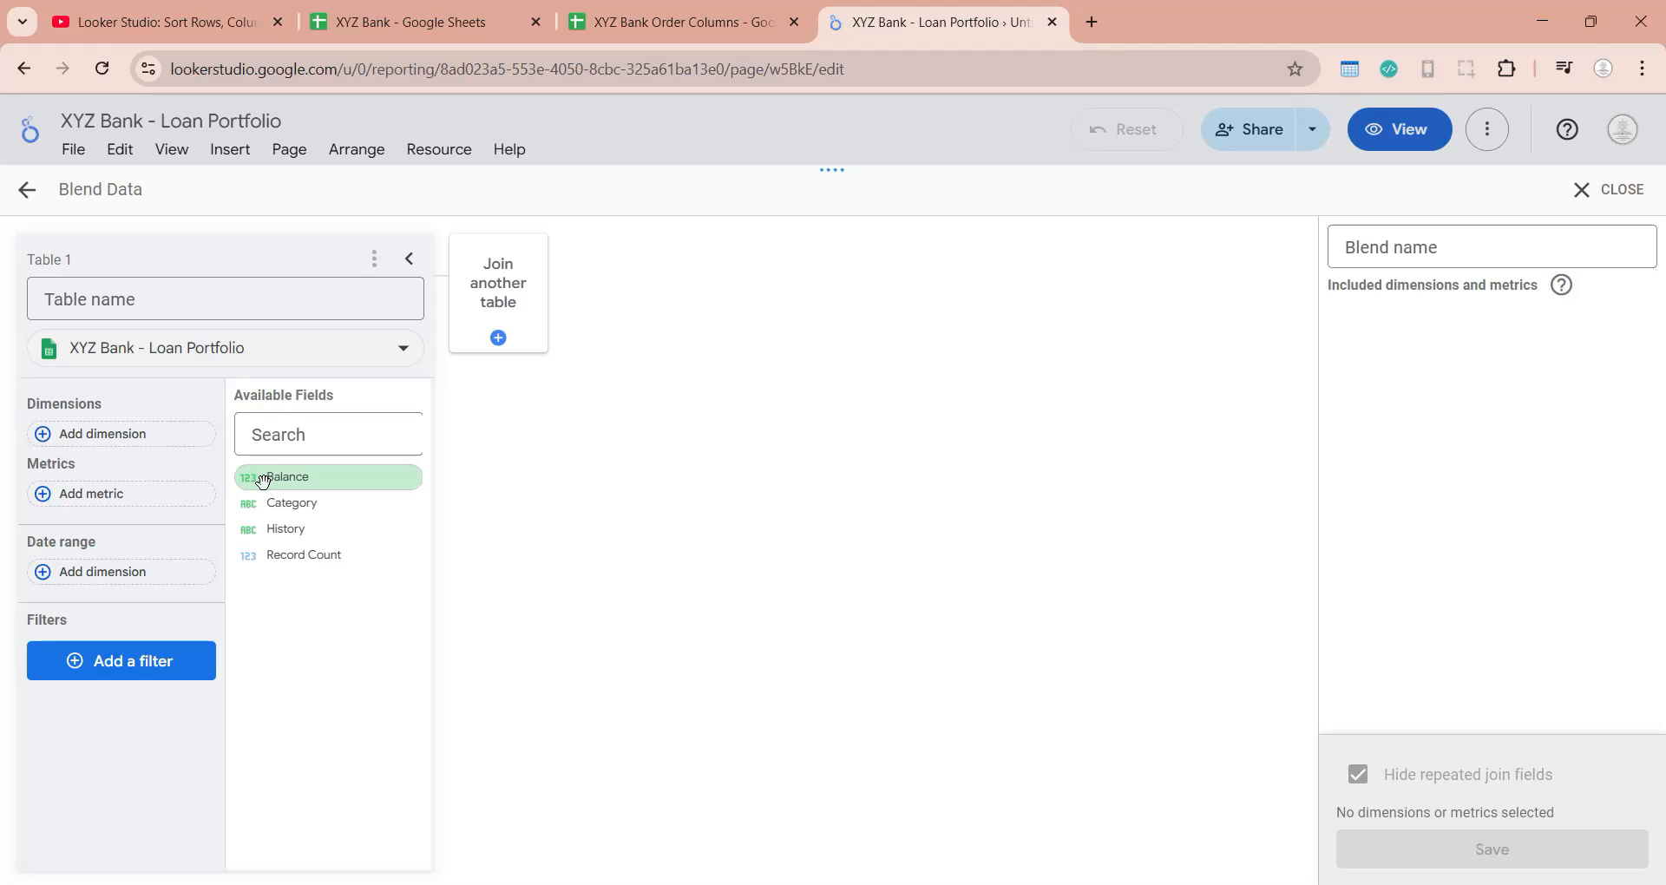
left_click_drag(289, 478, 122, 494)
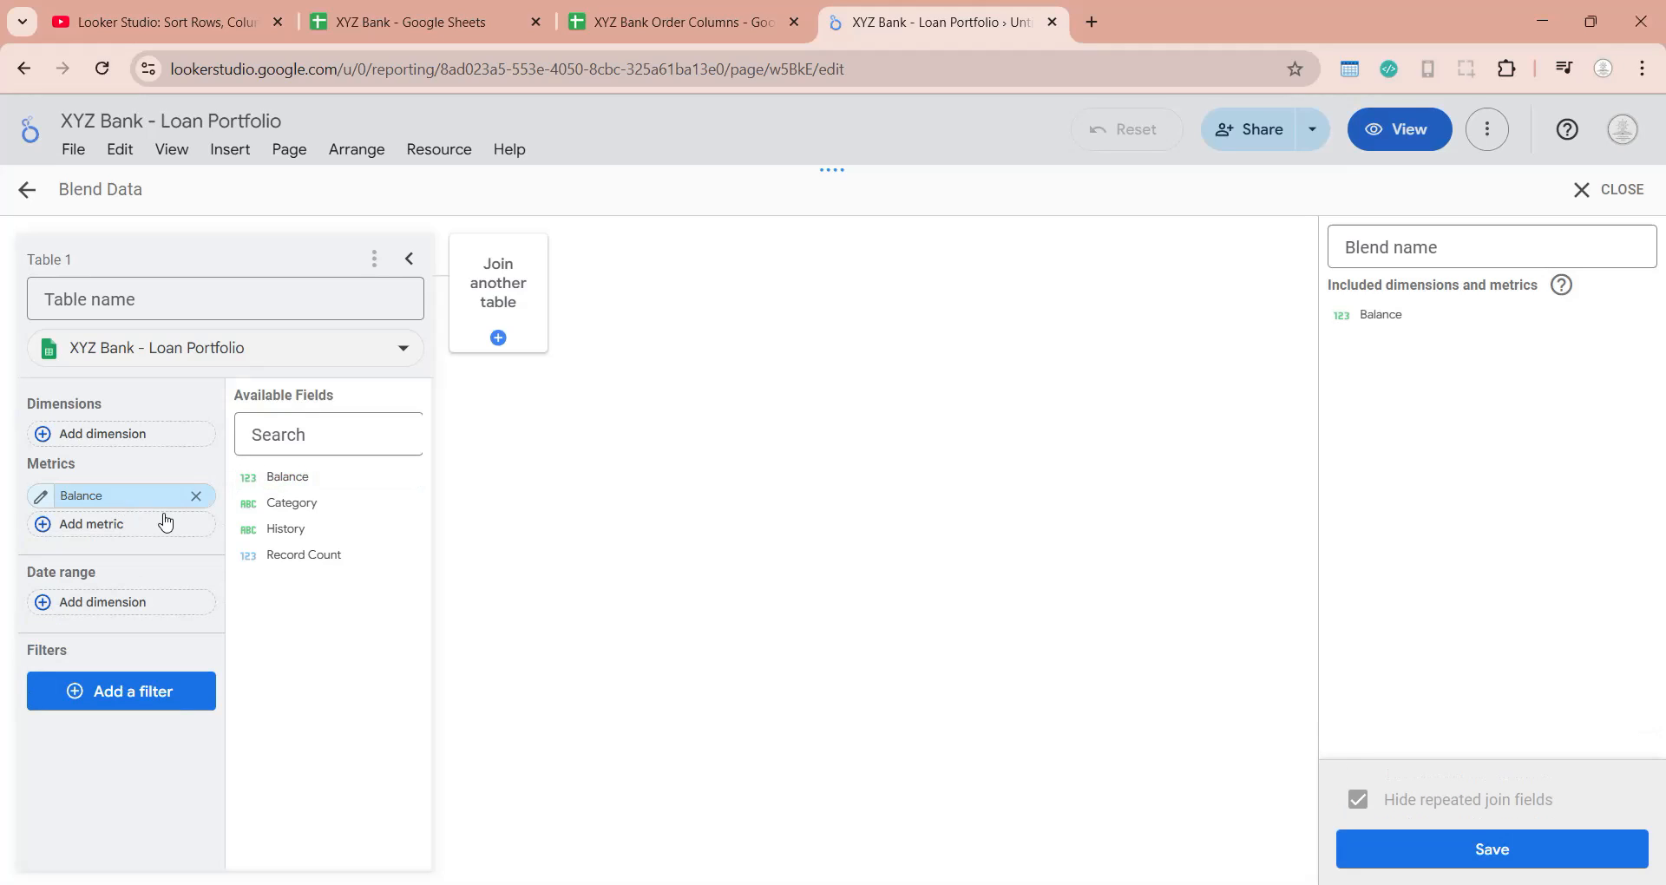
left_click_drag(286, 548, 121, 520)
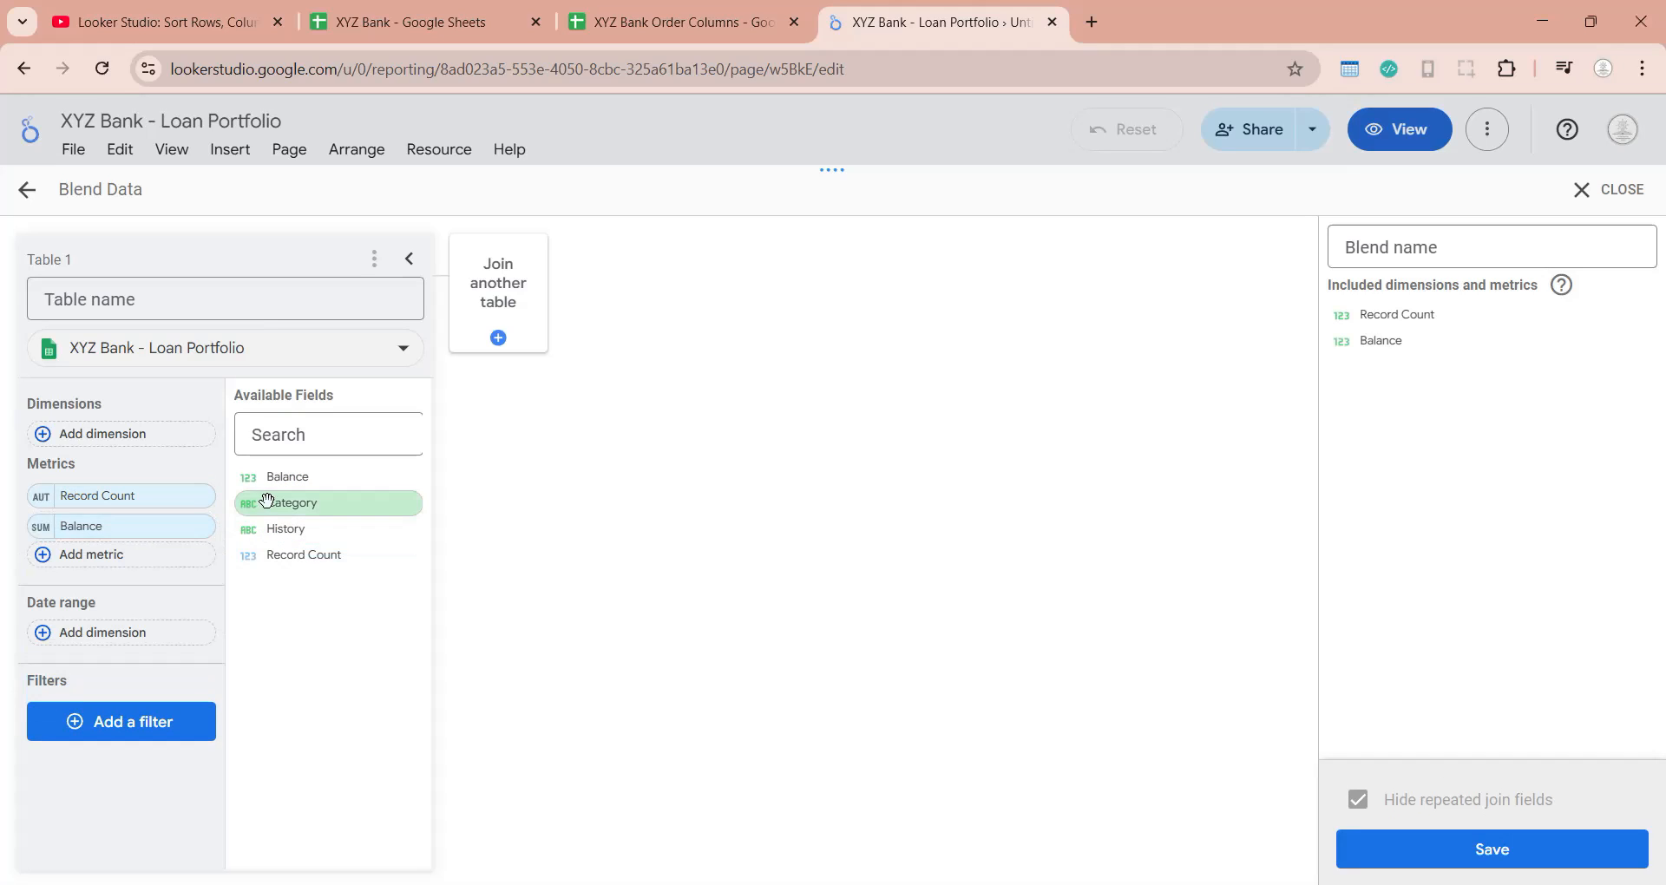
Step: Add Category and History as dimensions of the blend's Table 1
left_click_drag(110, 437, 111, 437)
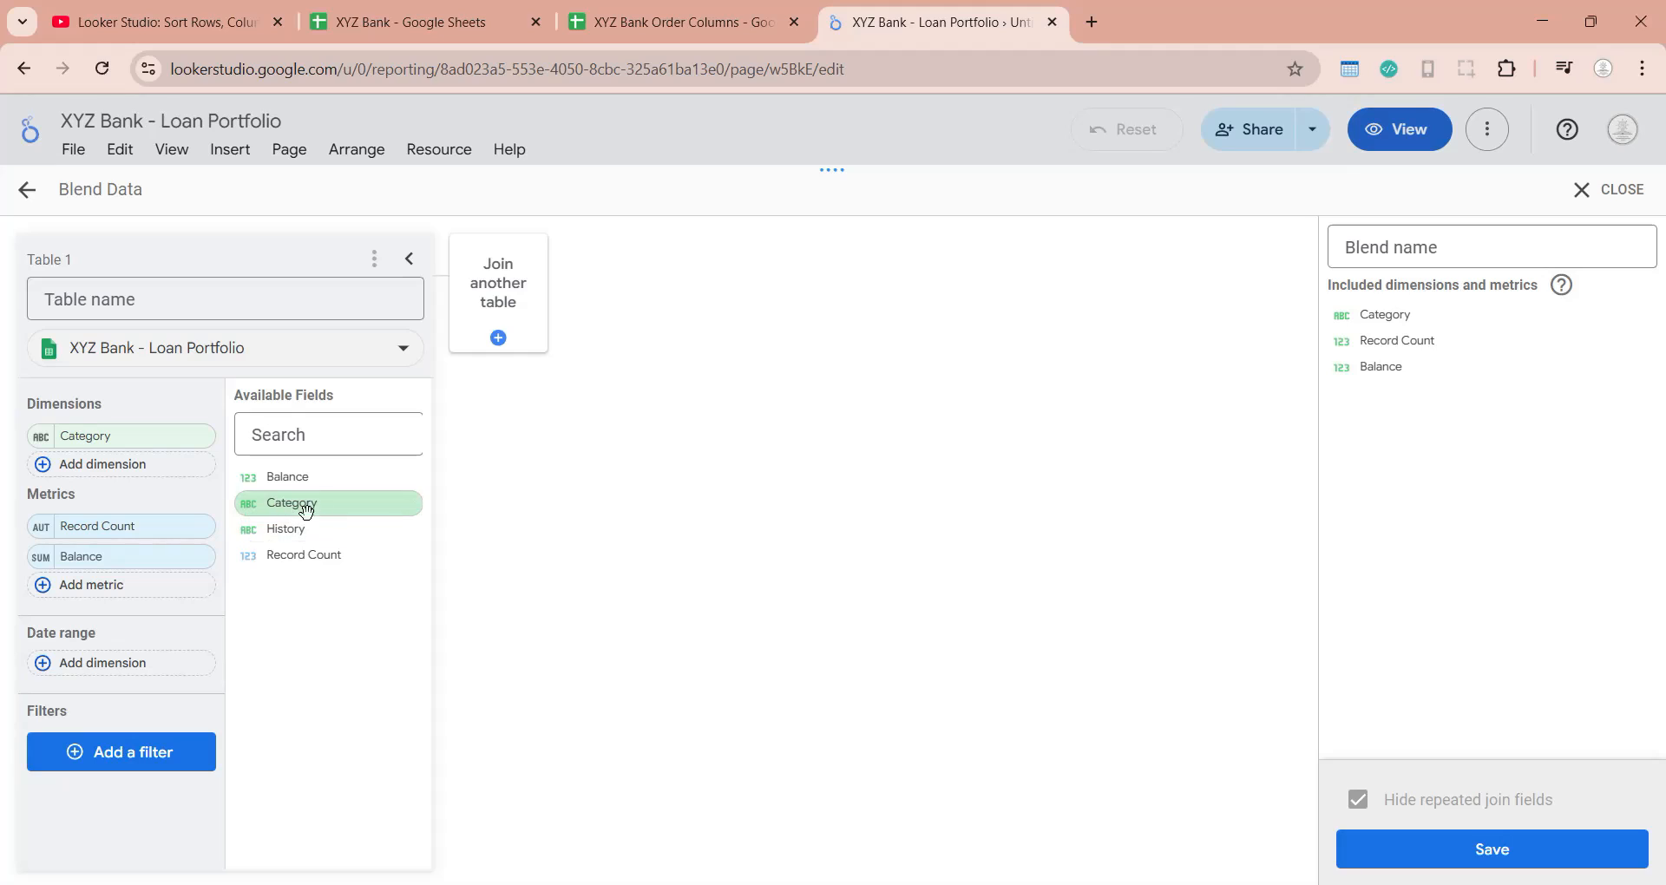
left_click_drag(308, 528, 129, 476)
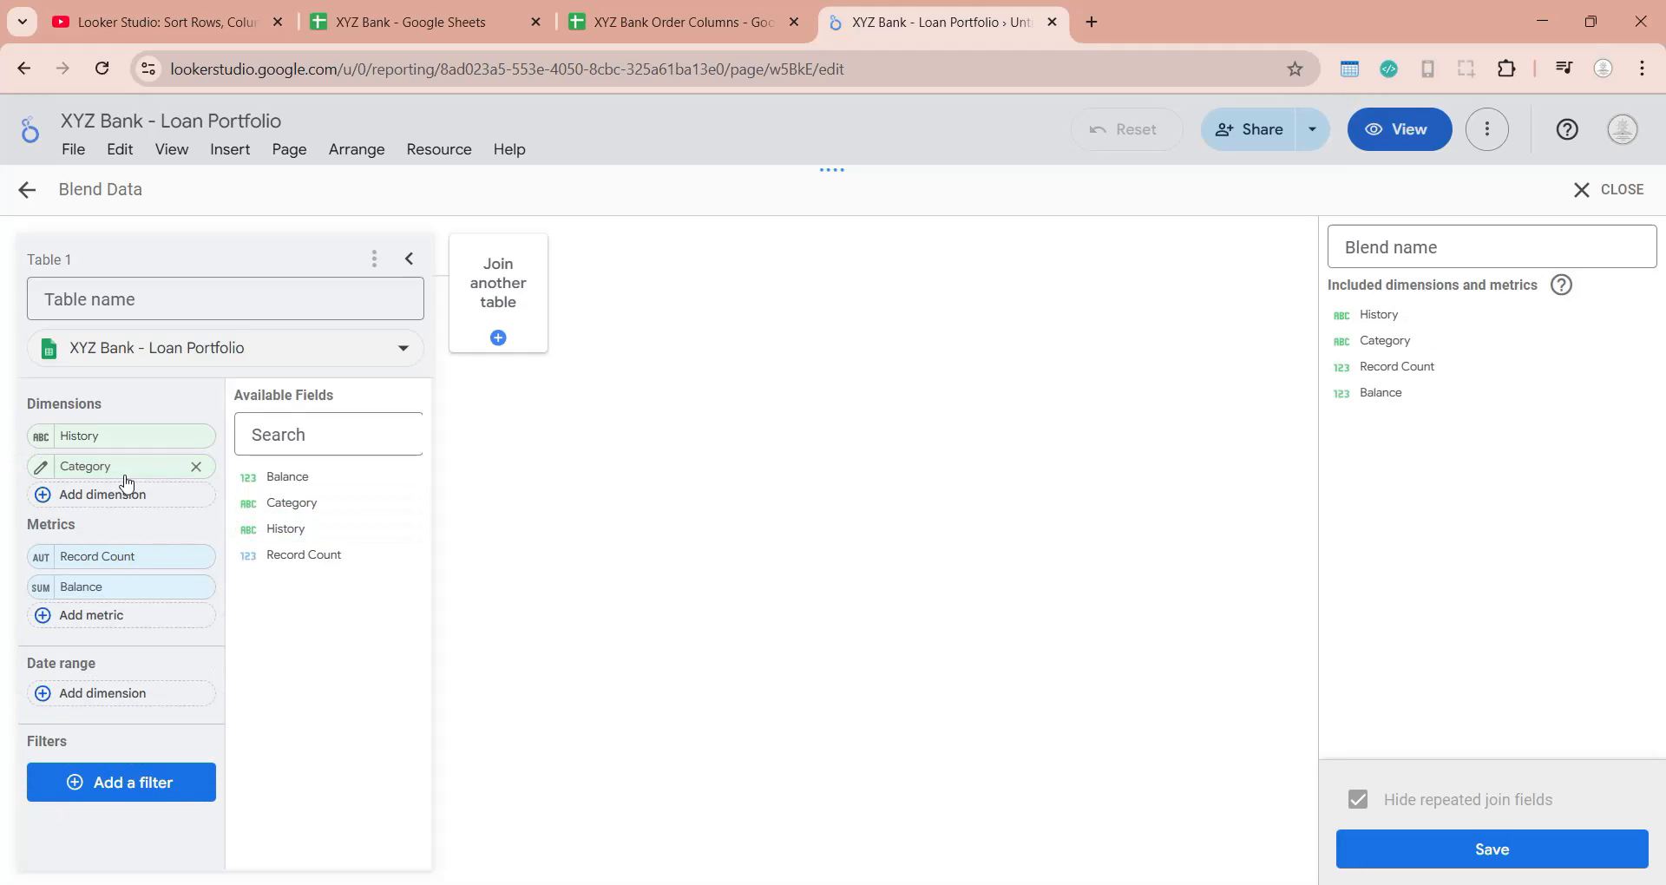
Step: Join Category_Table as Table 2 with dimensions Category and Category_Order, using a left outer join on Category
left_click(467, 298)
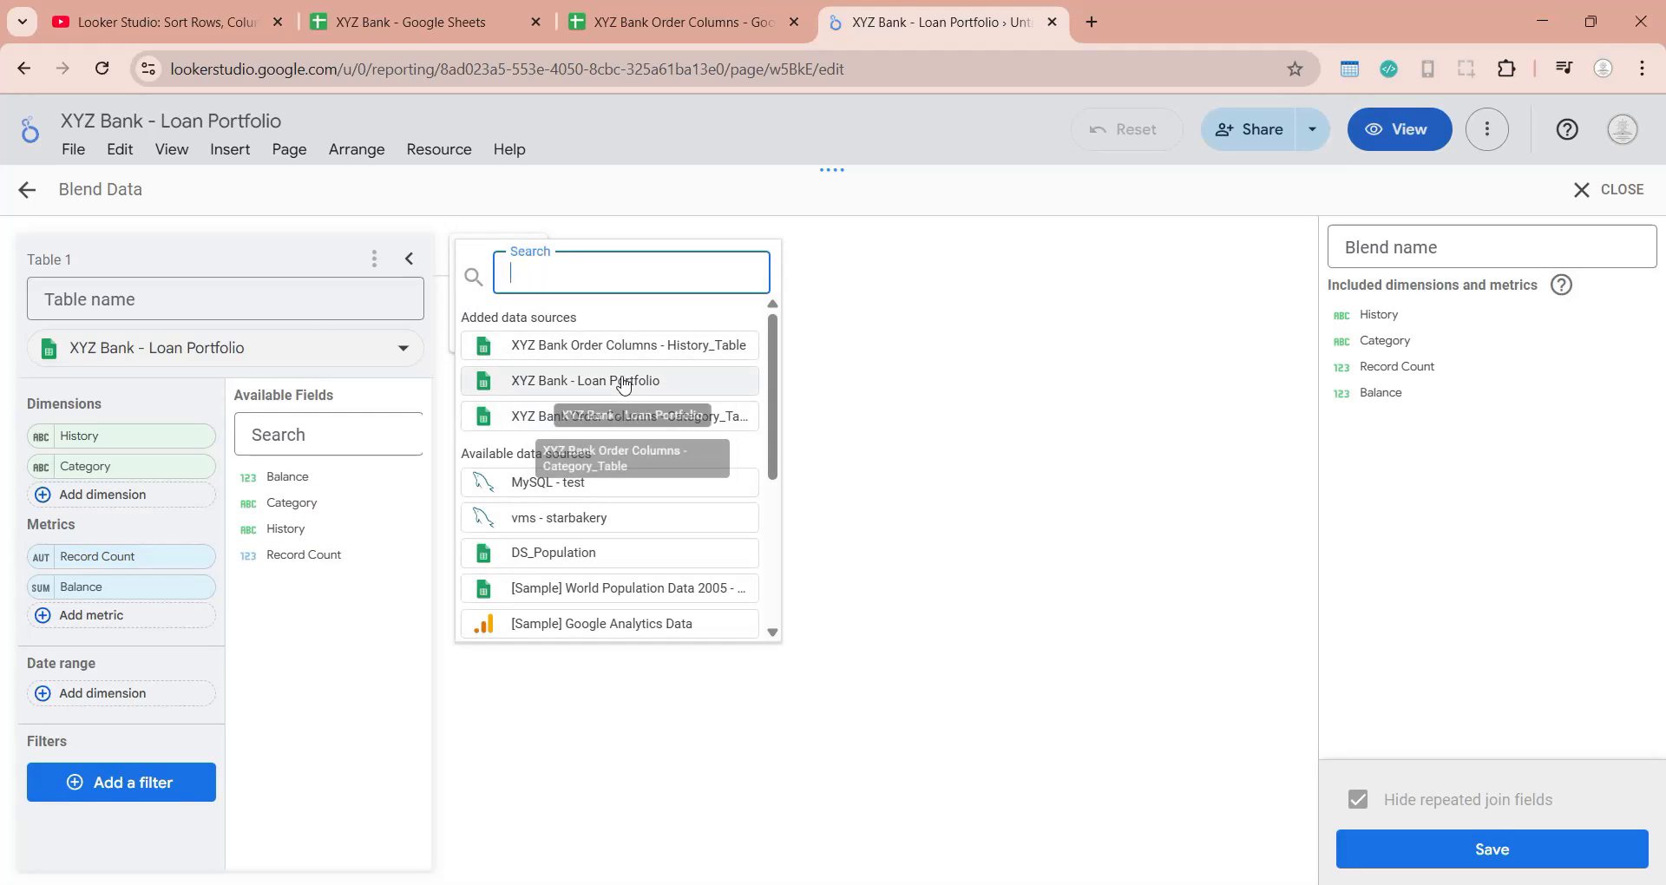
left_click(660, 418)
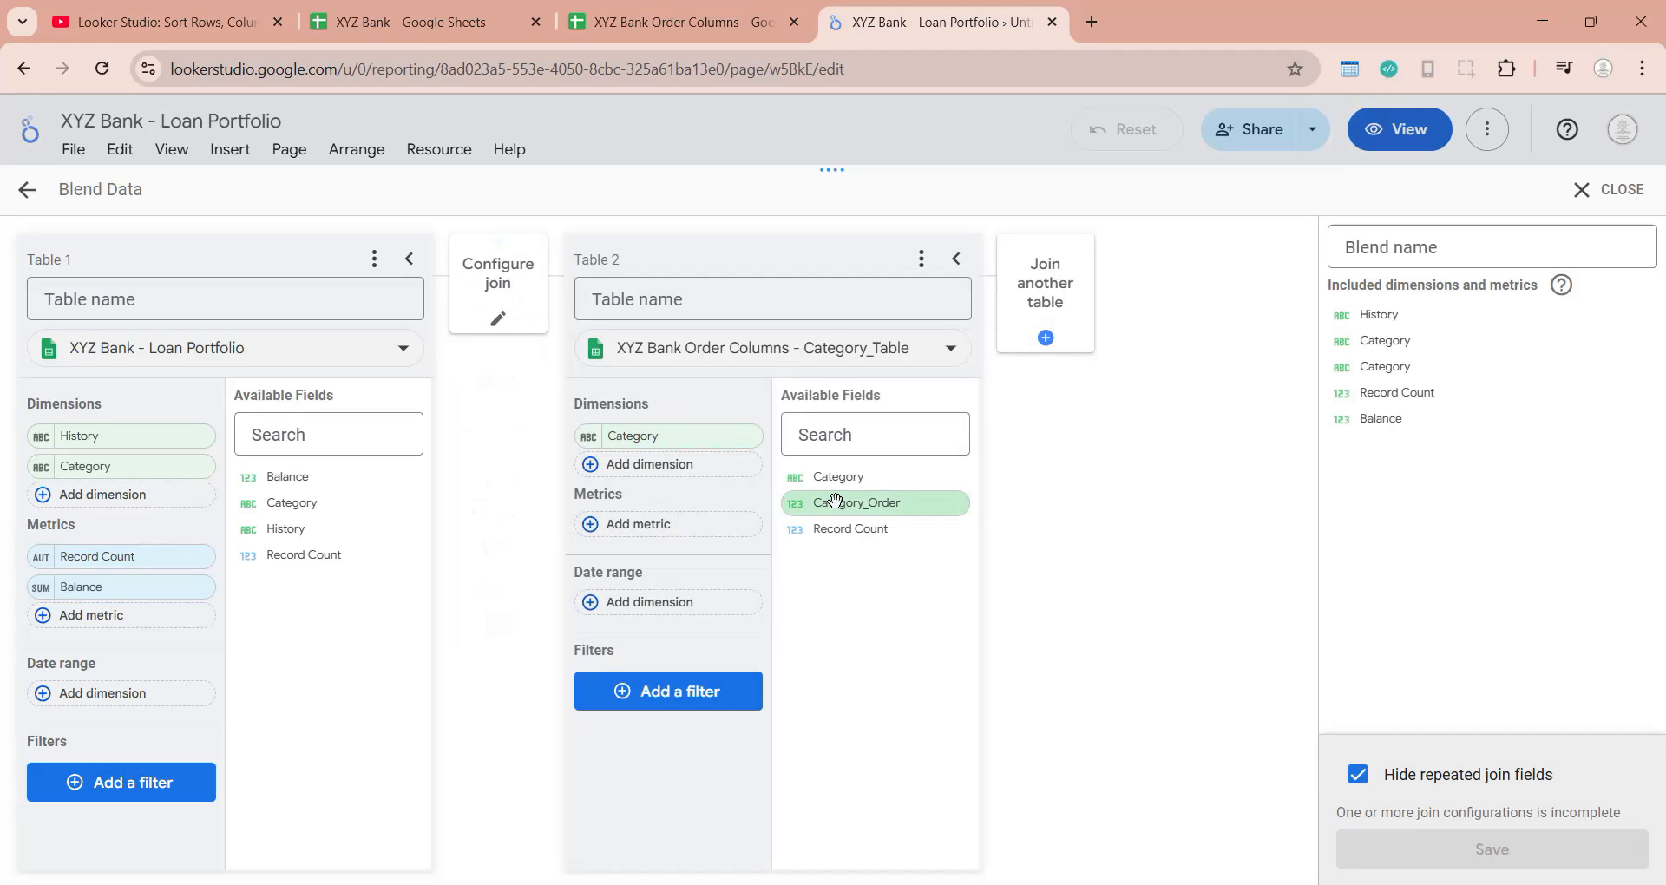
left_click_drag(876, 507, 731, 484)
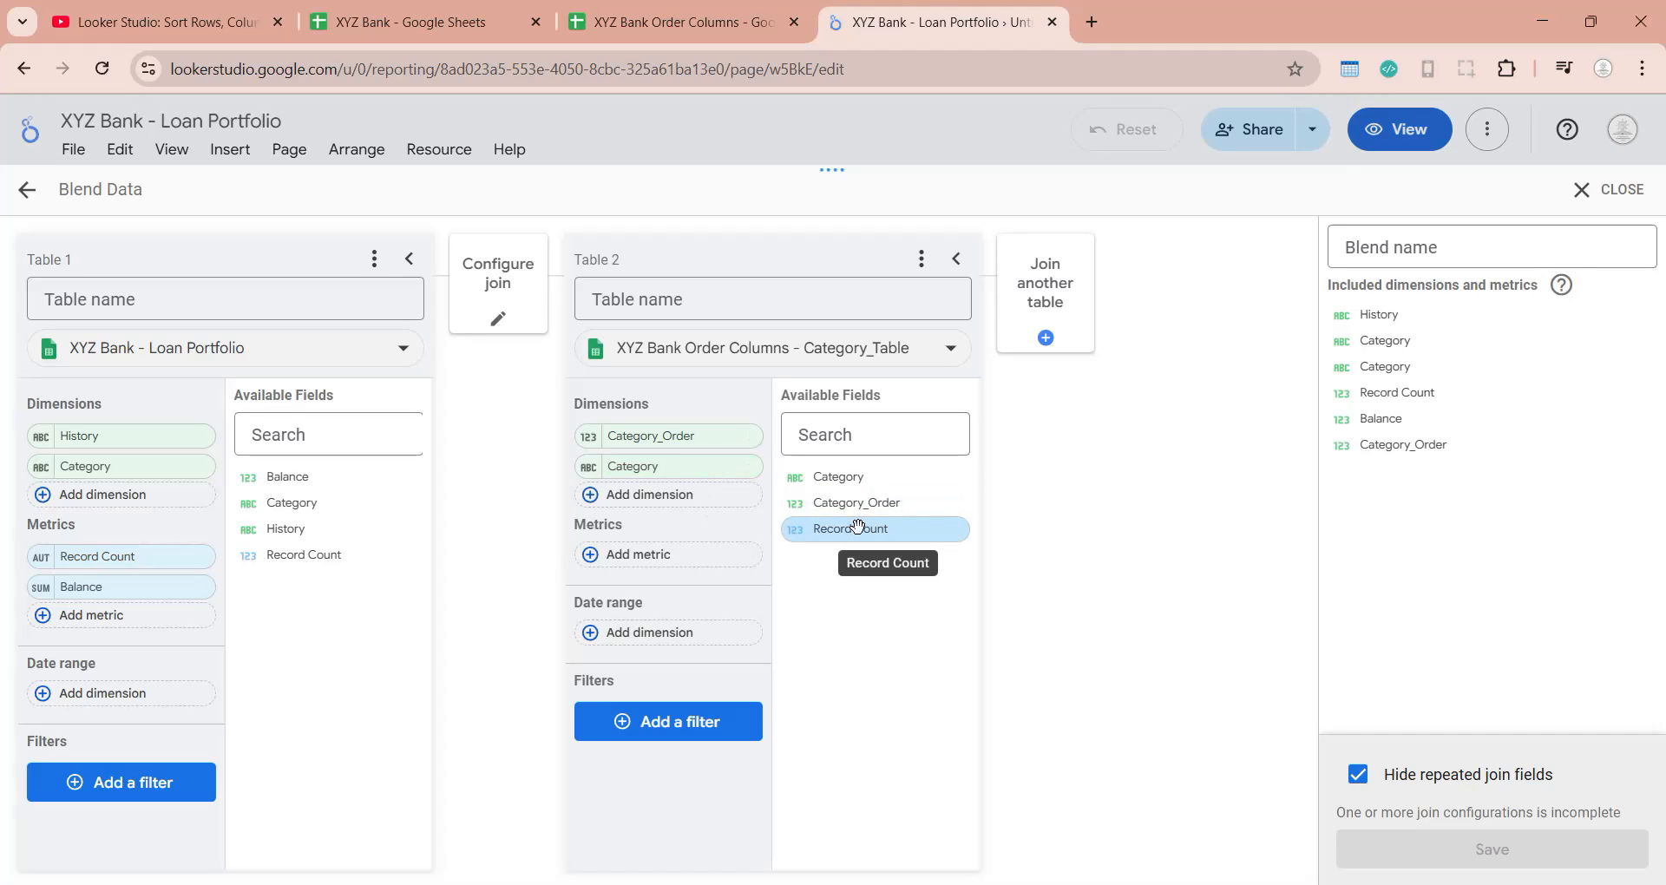
left_click(491, 282)
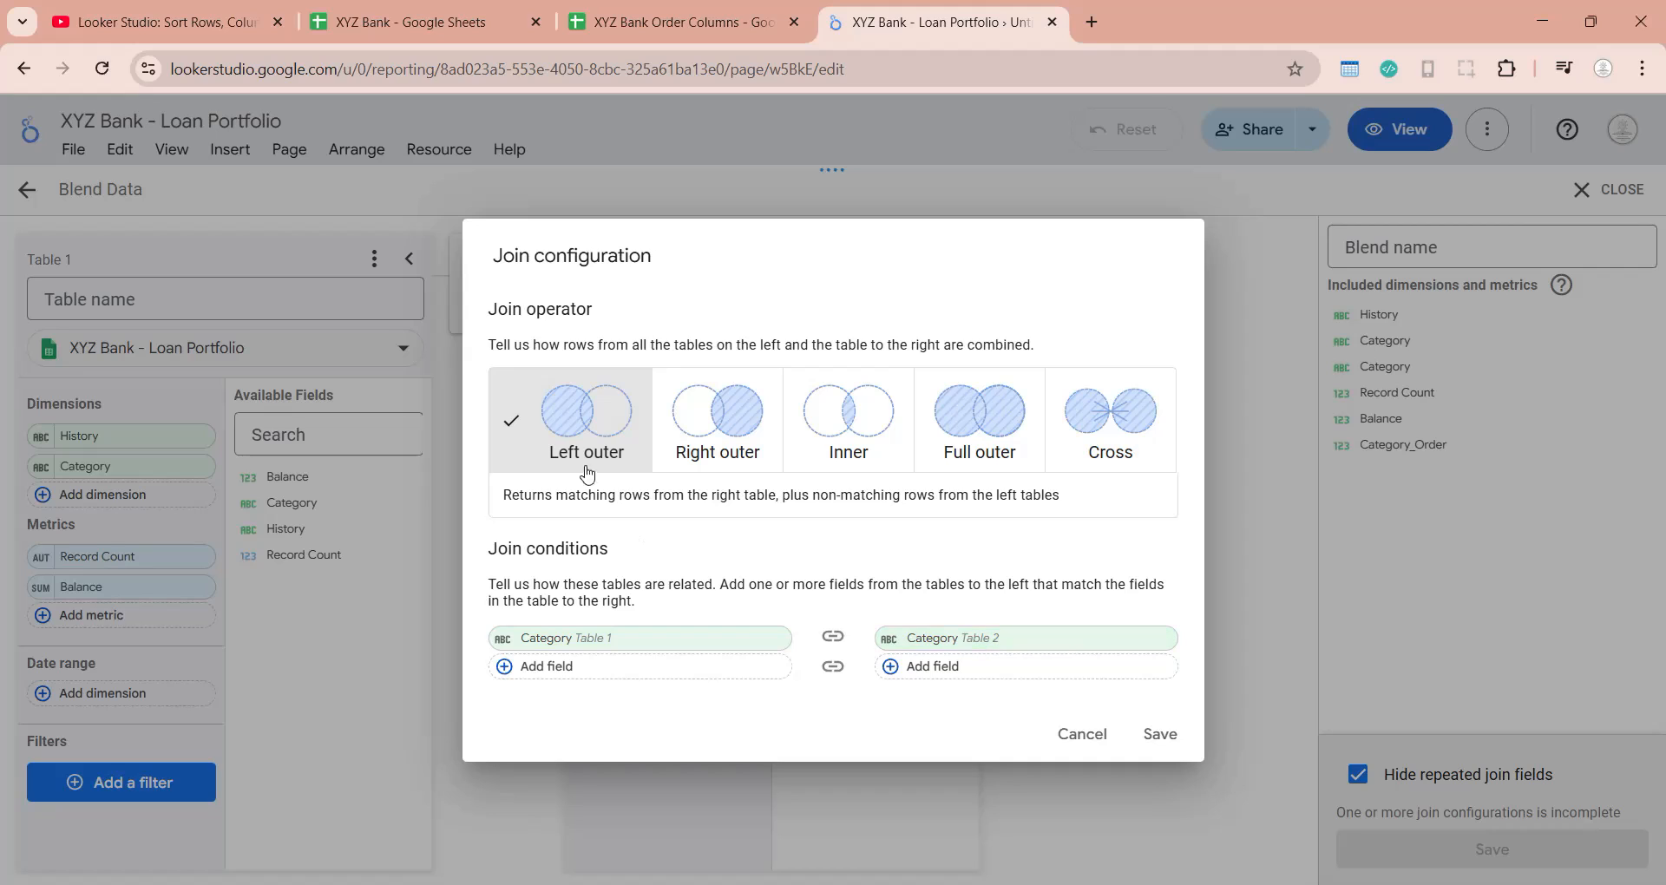
left_click(1163, 737)
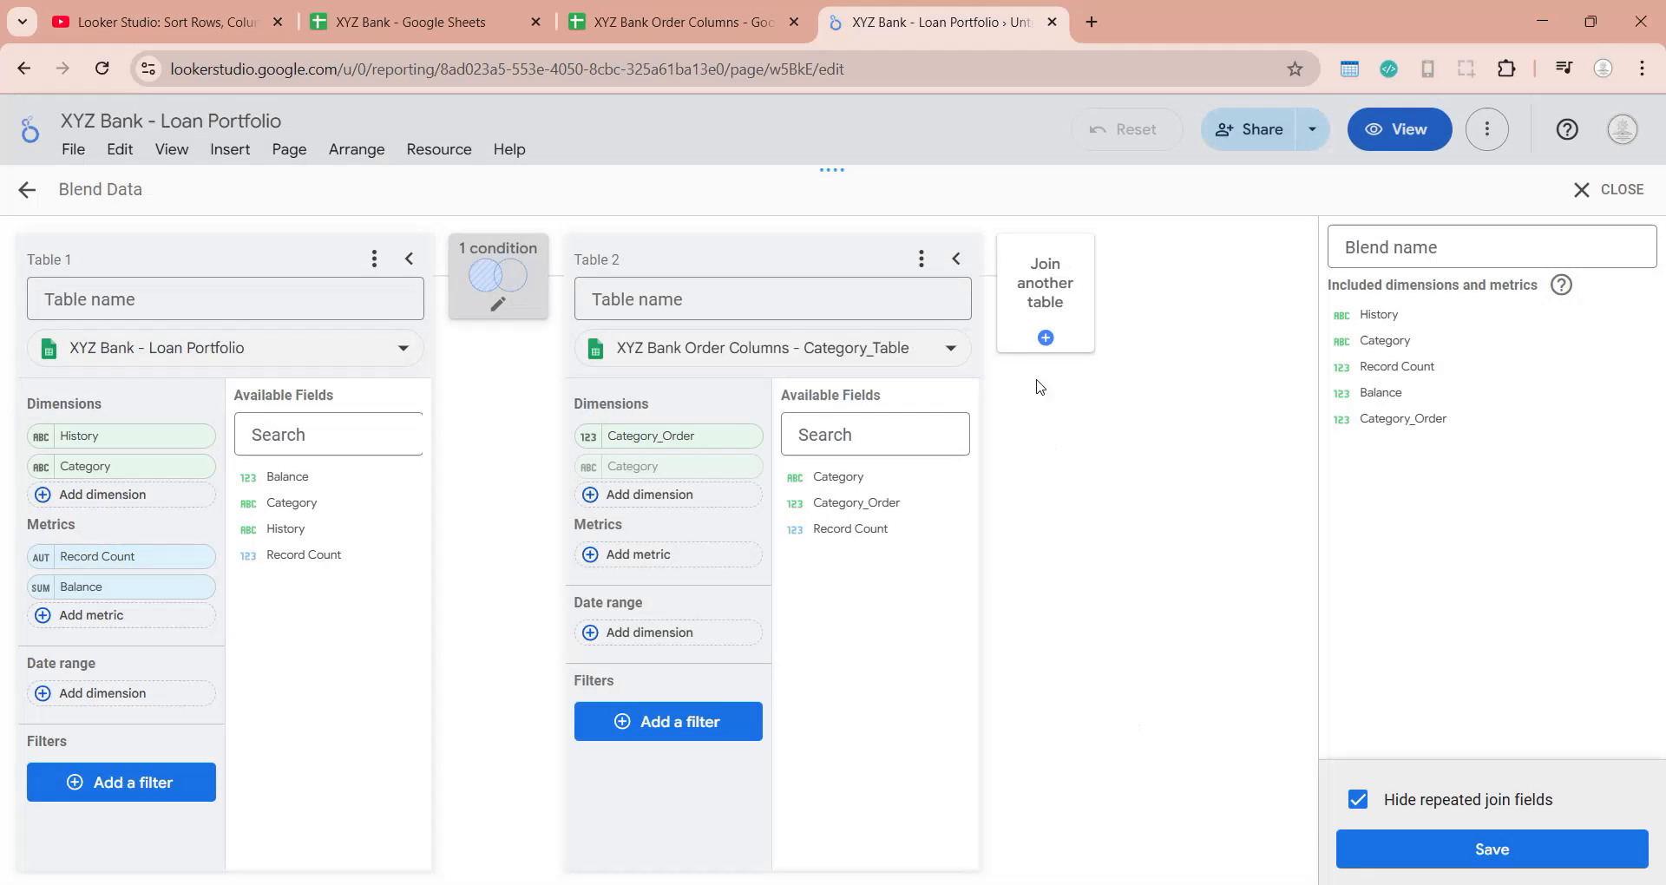
Step: Join History_Table as Table 3 with dimensions History and History_Order, using a left outer join on History
left_click(1033, 310)
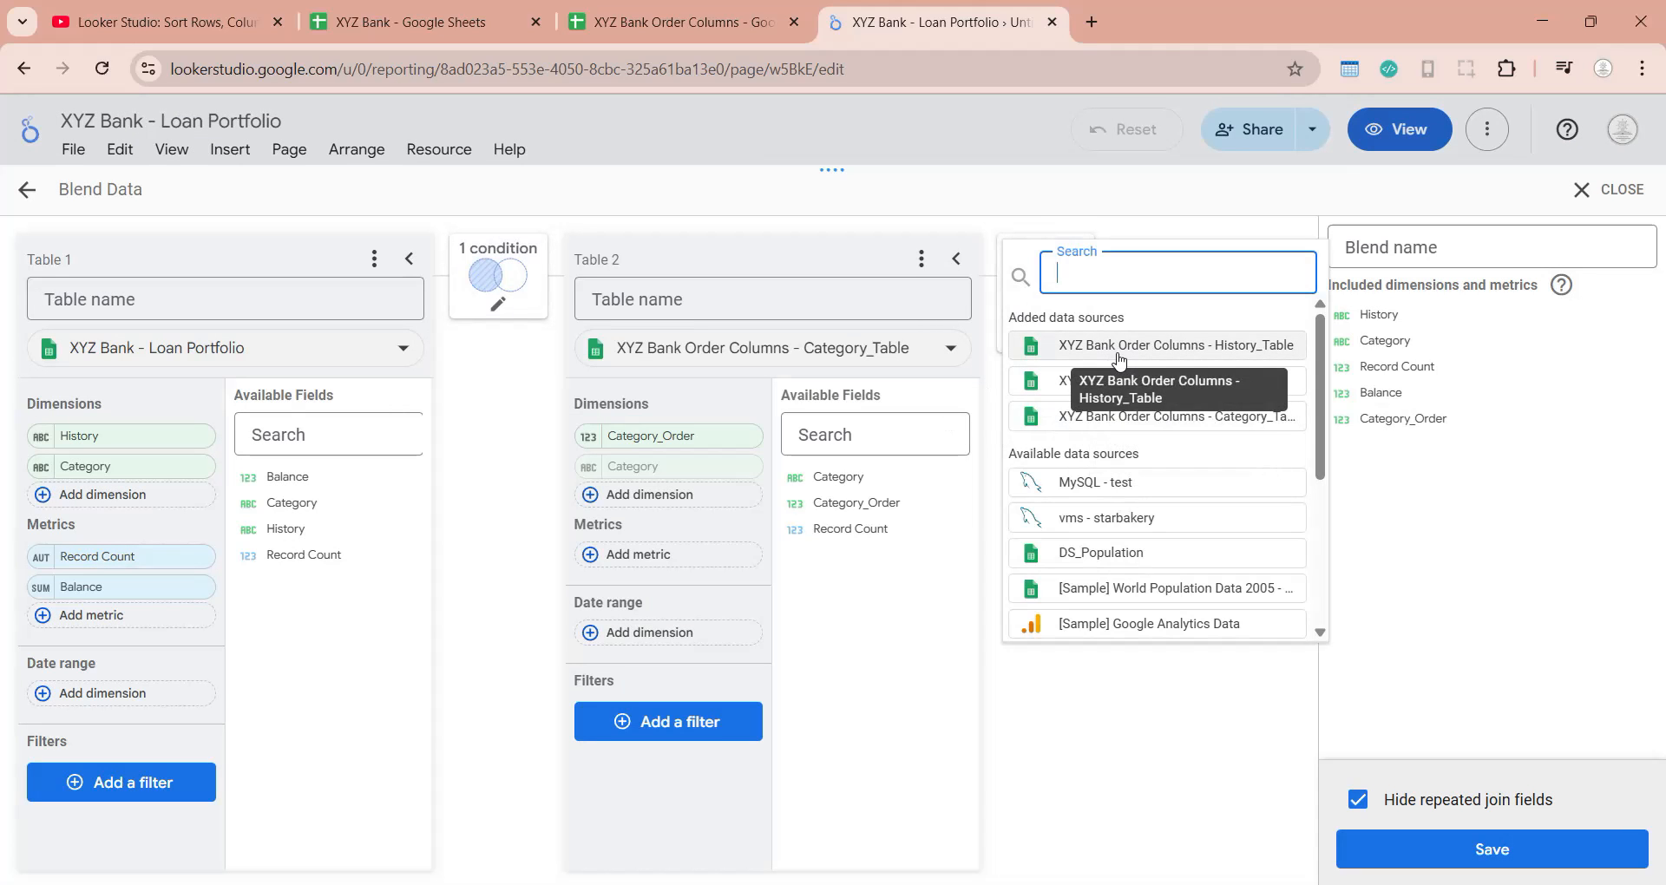
left_click(1085, 345)
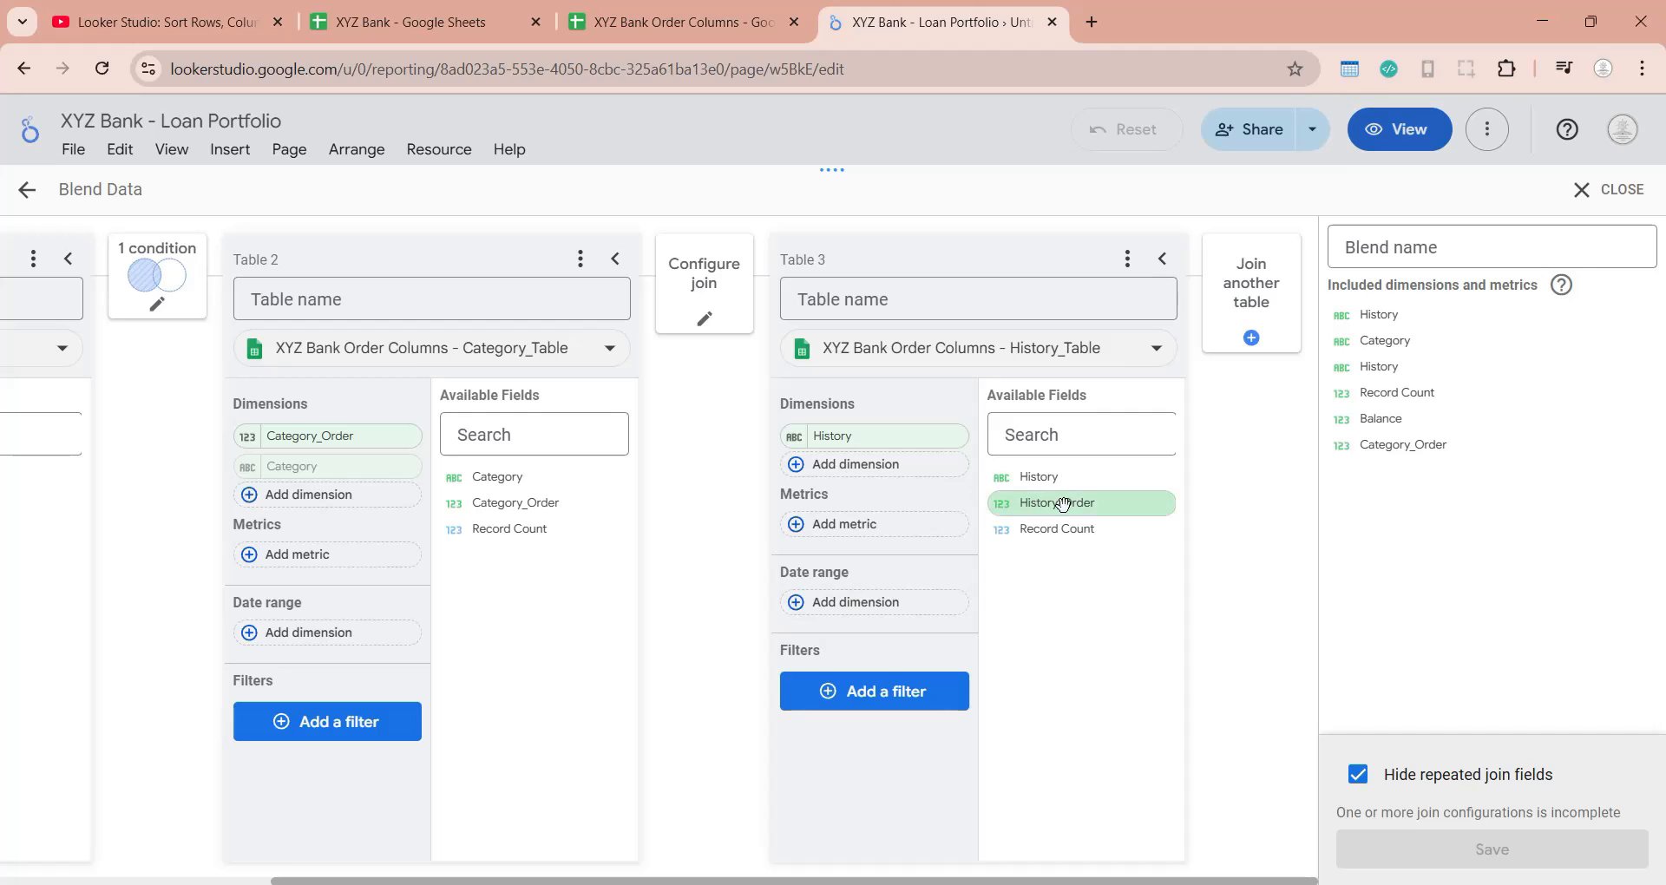
left_click_drag(1063, 503, 866, 469)
left_click(718, 299)
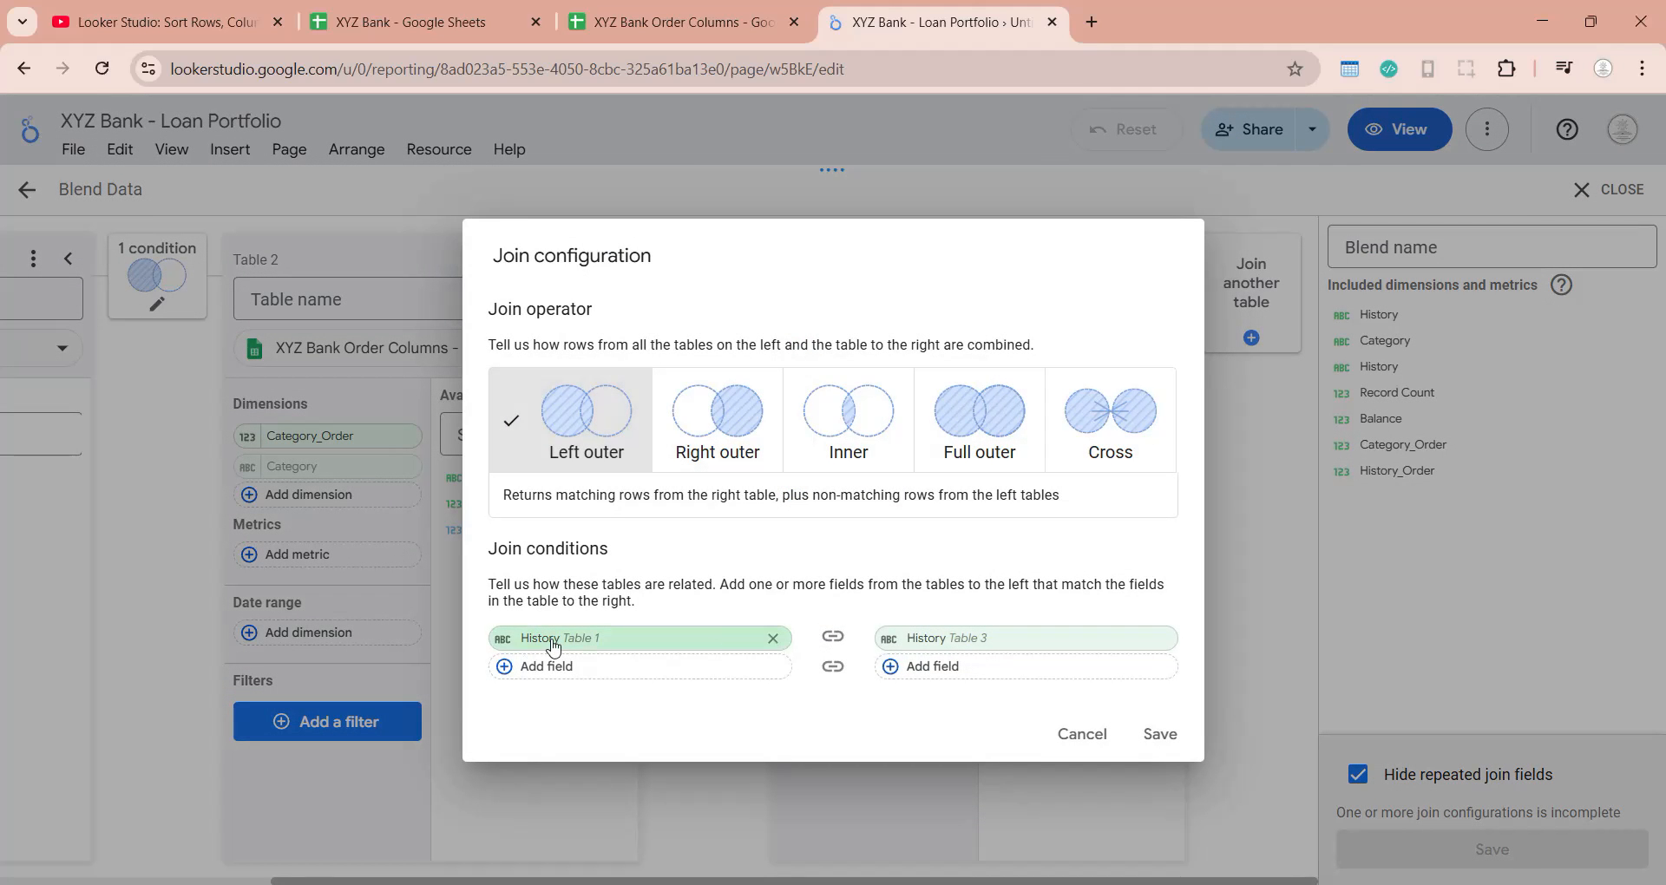
left_click(1144, 734)
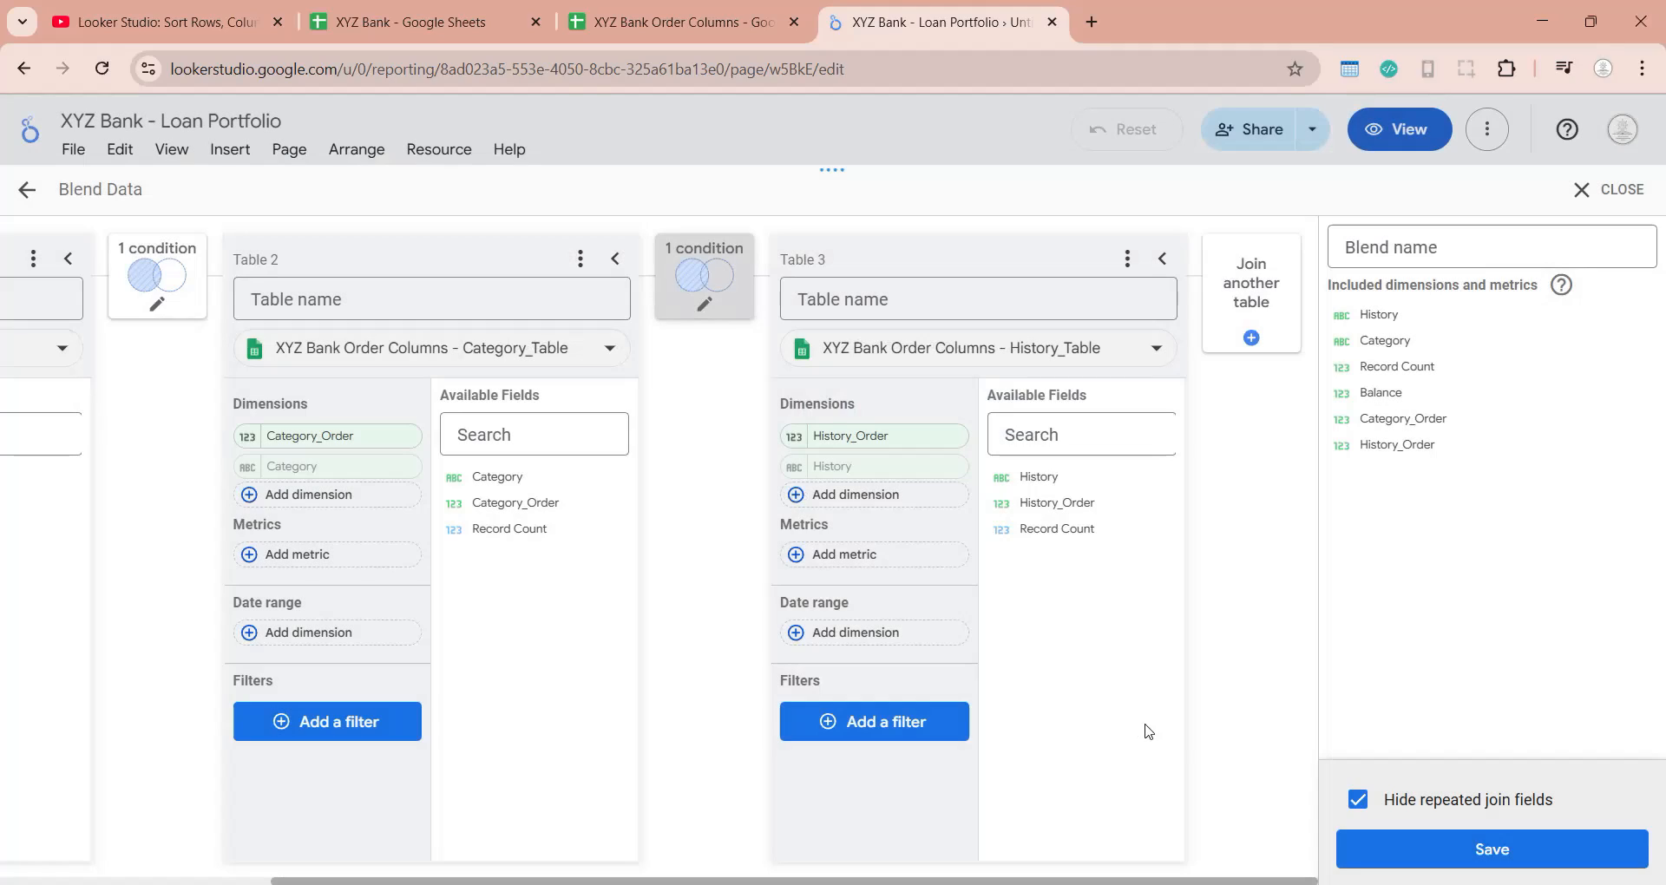
Step: Name the blend XYZ Order Blend, save it, and expand its fields in the report's data list
left_click(1377, 239)
type("XYZ")
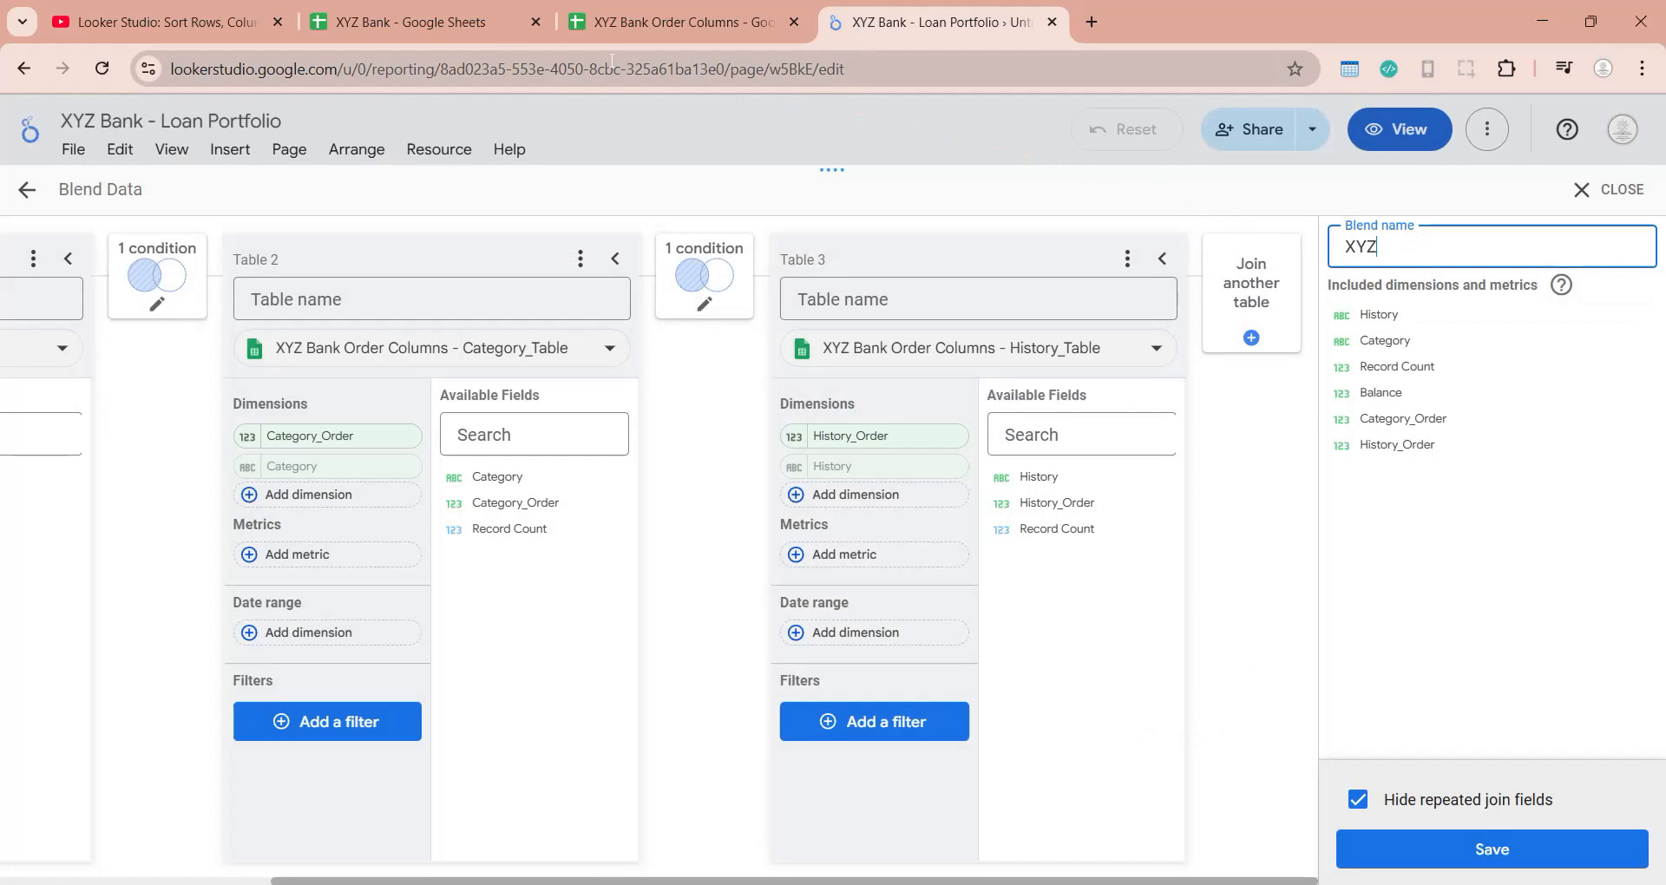
type(" Order")
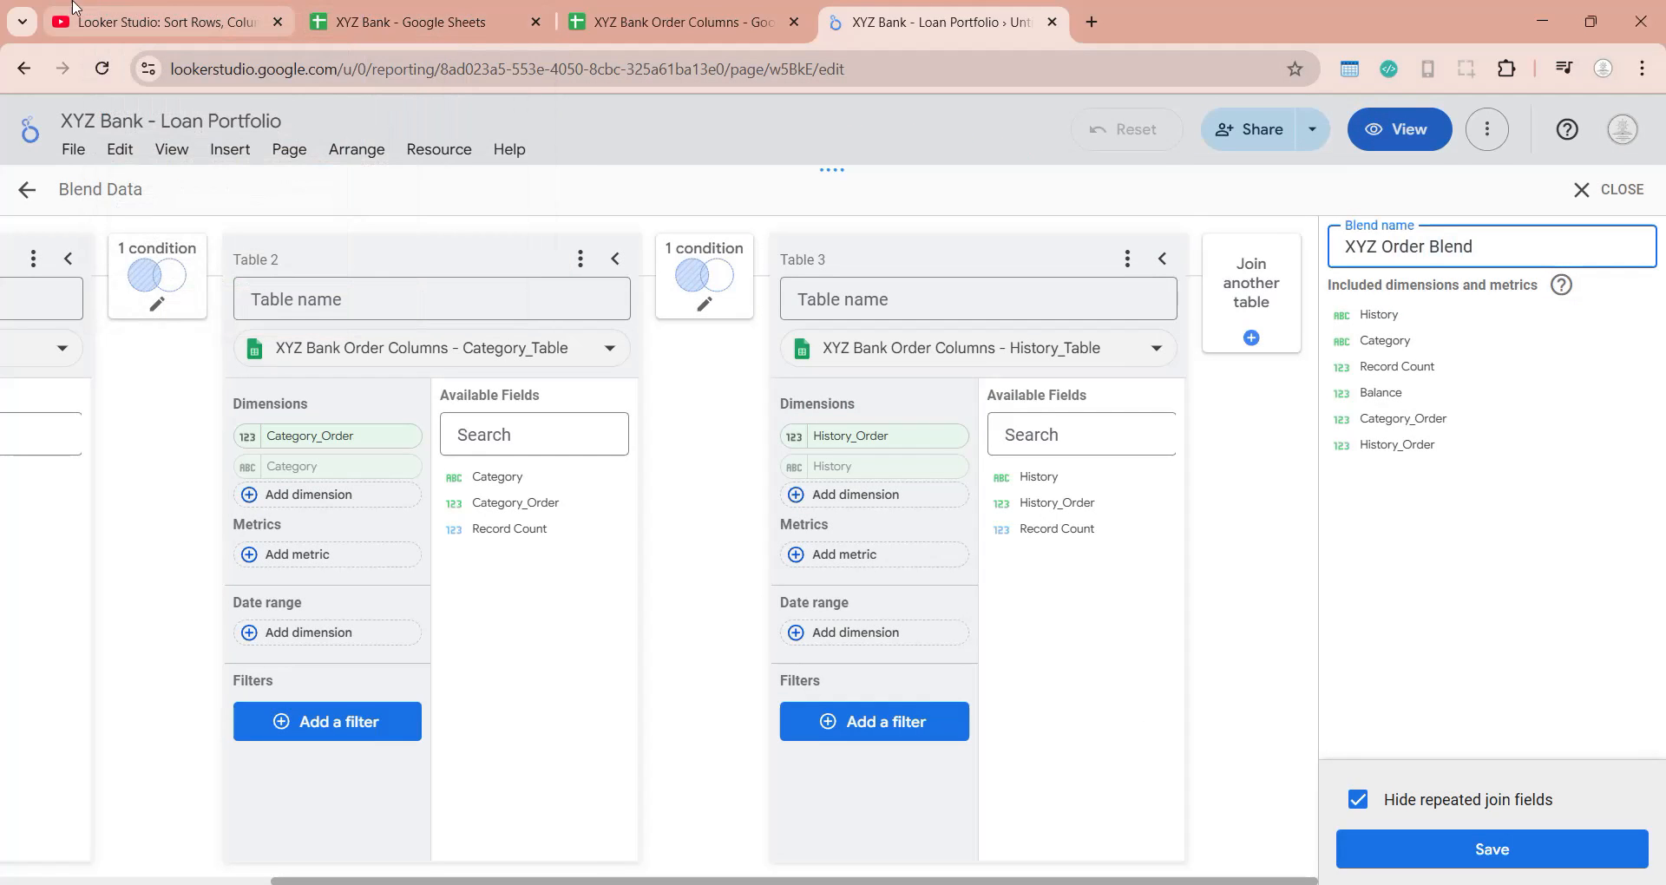
type(" Blend")
left_click(1466, 850)
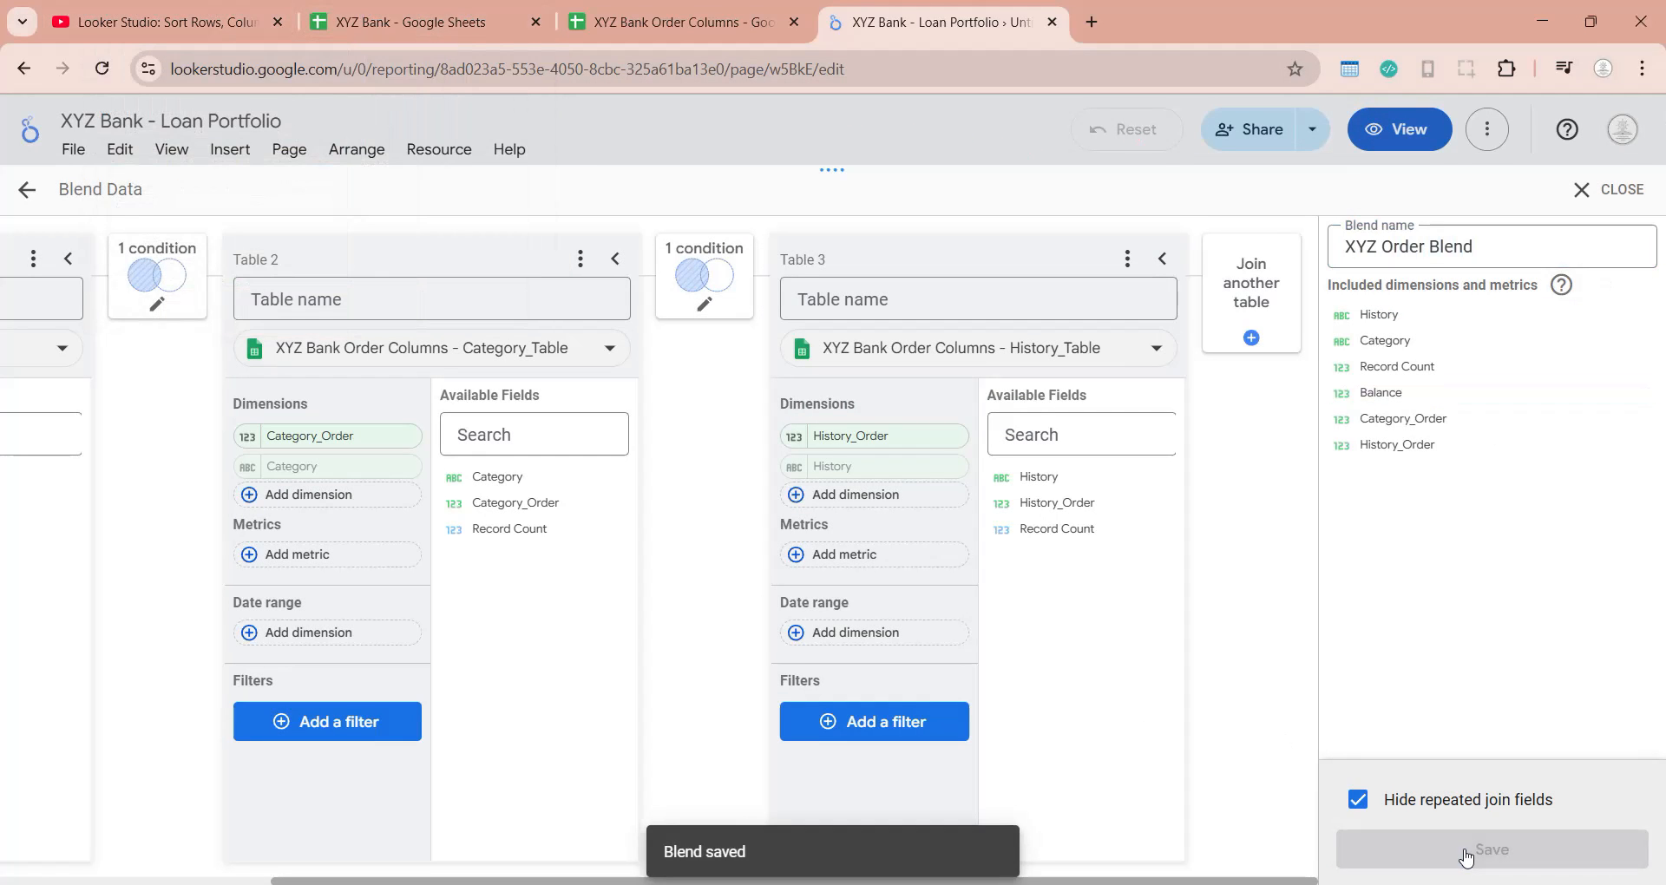
left_click(1618, 191)
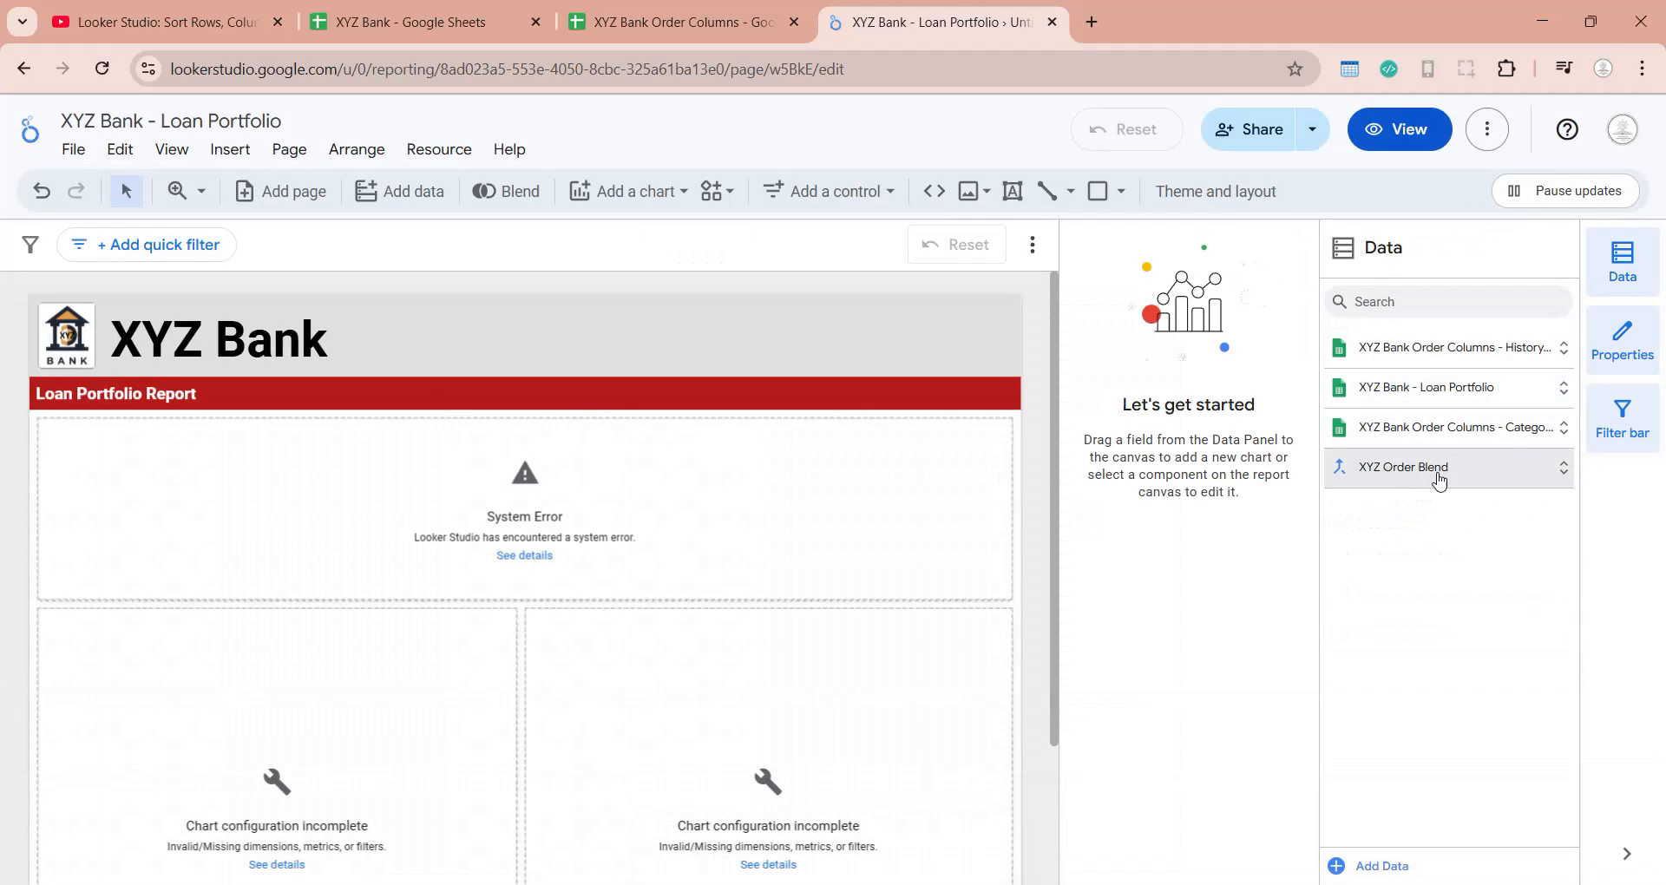
left_click(1463, 479)
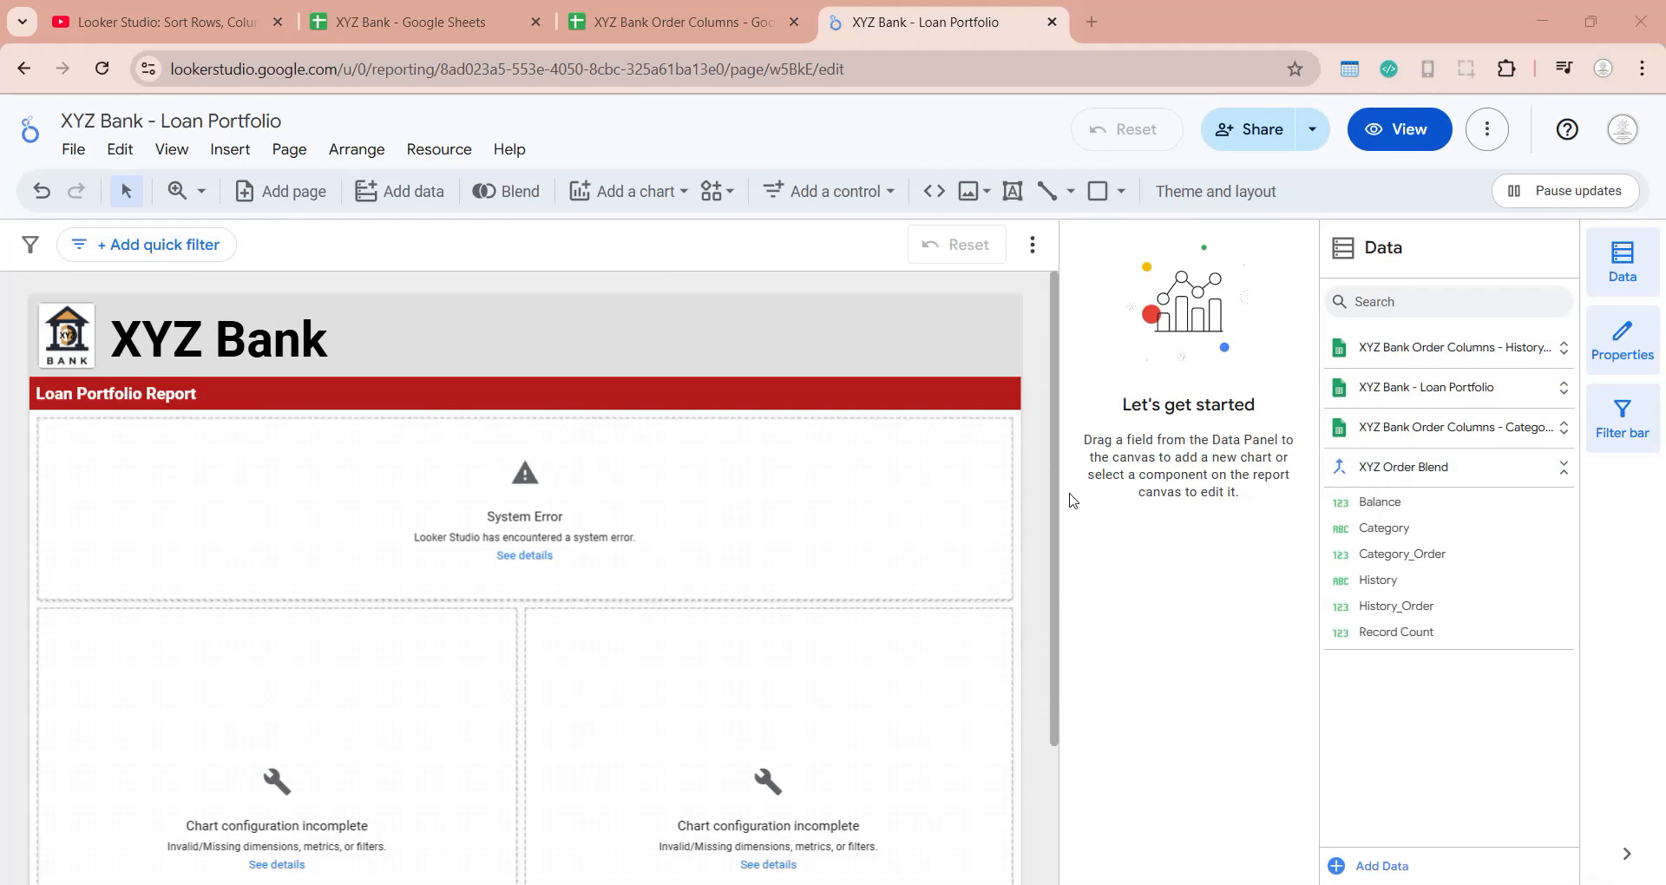
Step: Switch the pivot table's data source to XYZ Order Blend
left_click(930, 472)
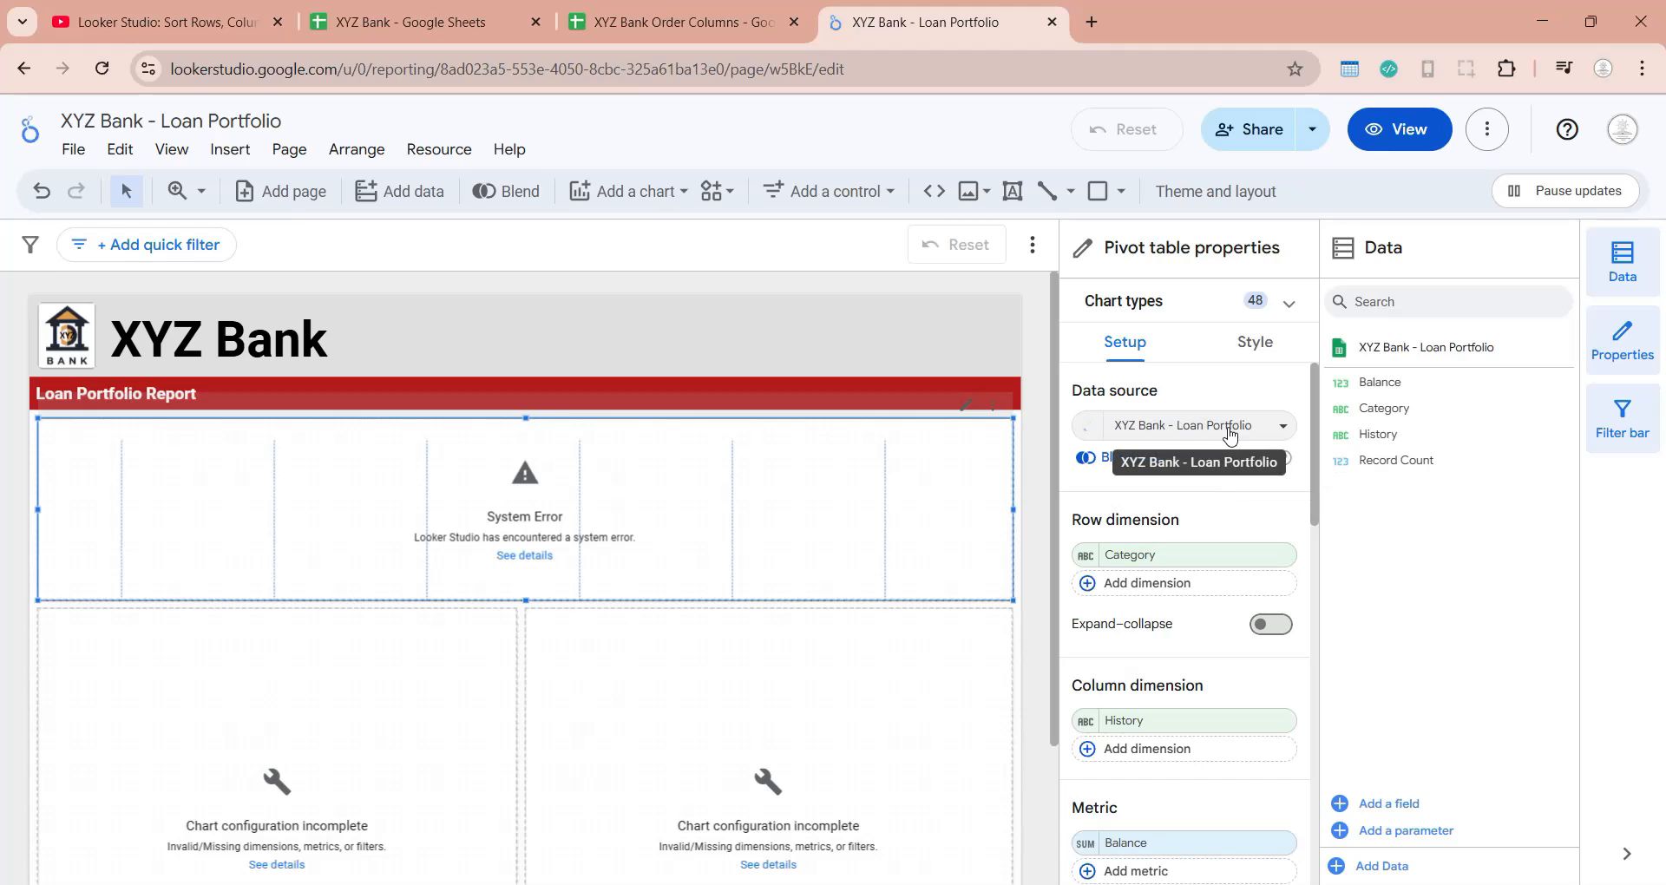
left_click(1232, 425)
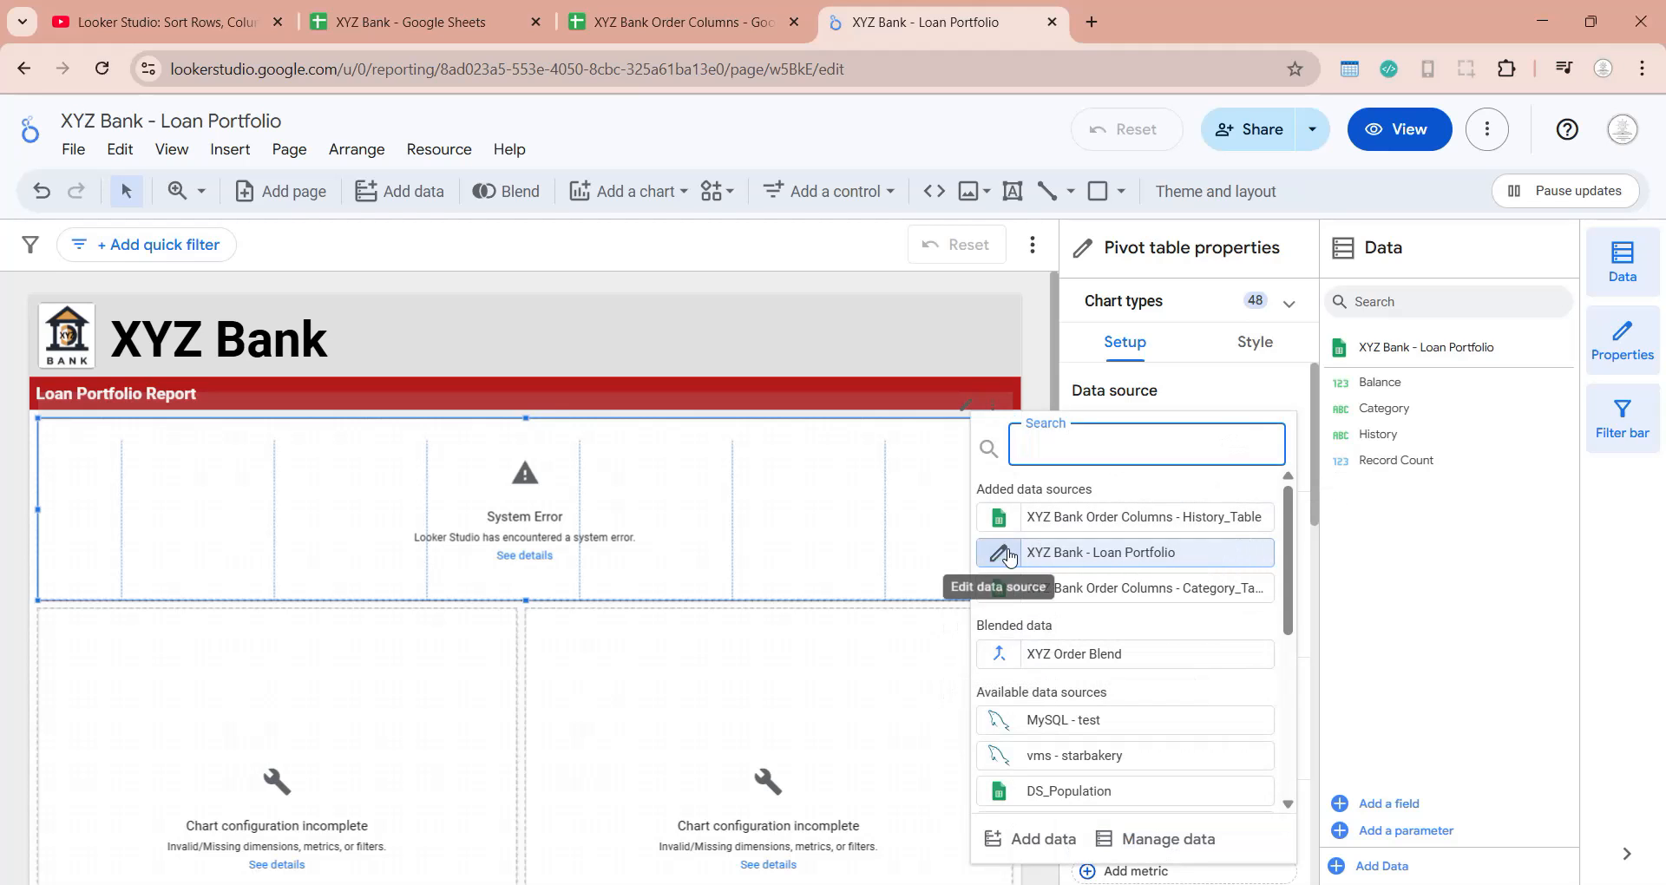
left_click(1085, 654)
left_click(1232, 587)
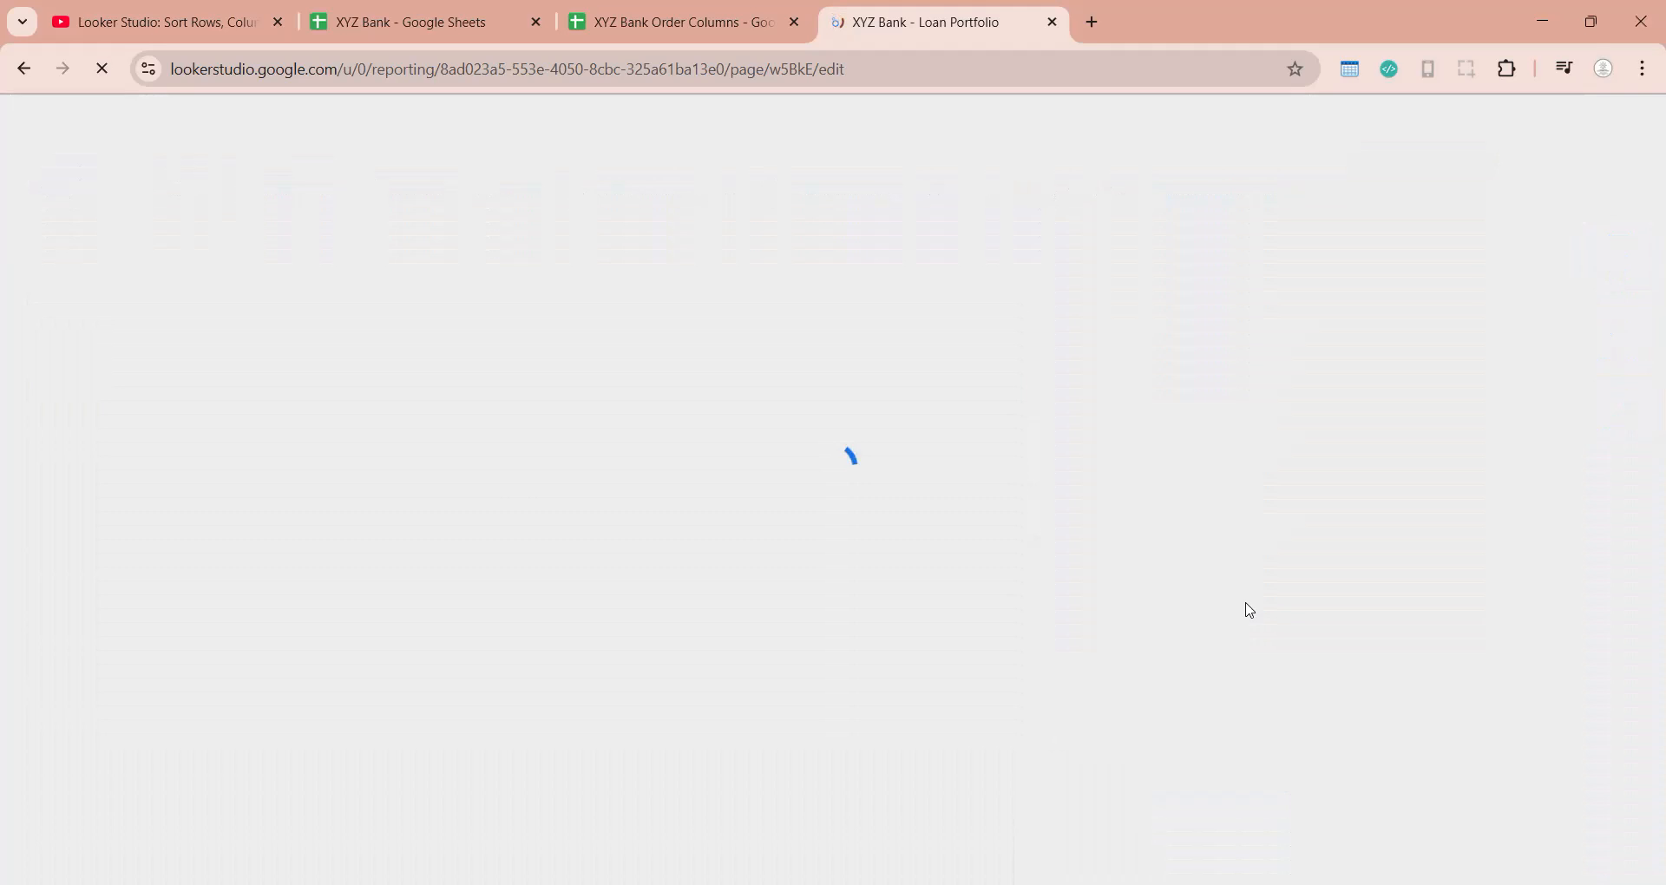
Step: Set the pivot table's row sort field to Category_Order
scroll(1246, 668, "down", 10)
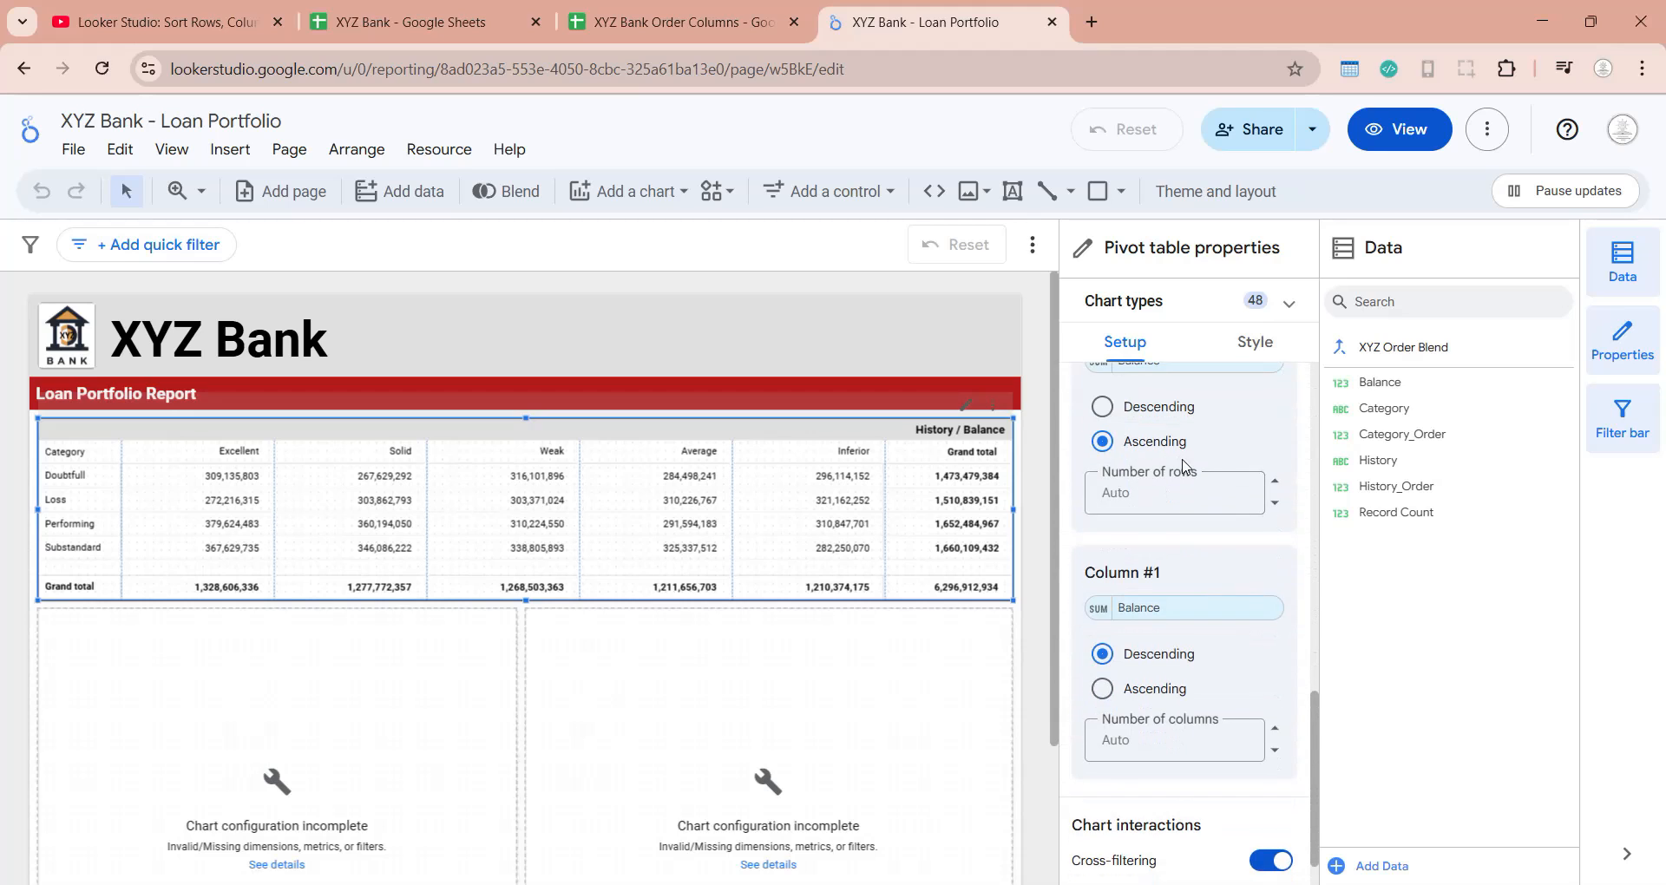
scroll(1163, 564, "up", 3)
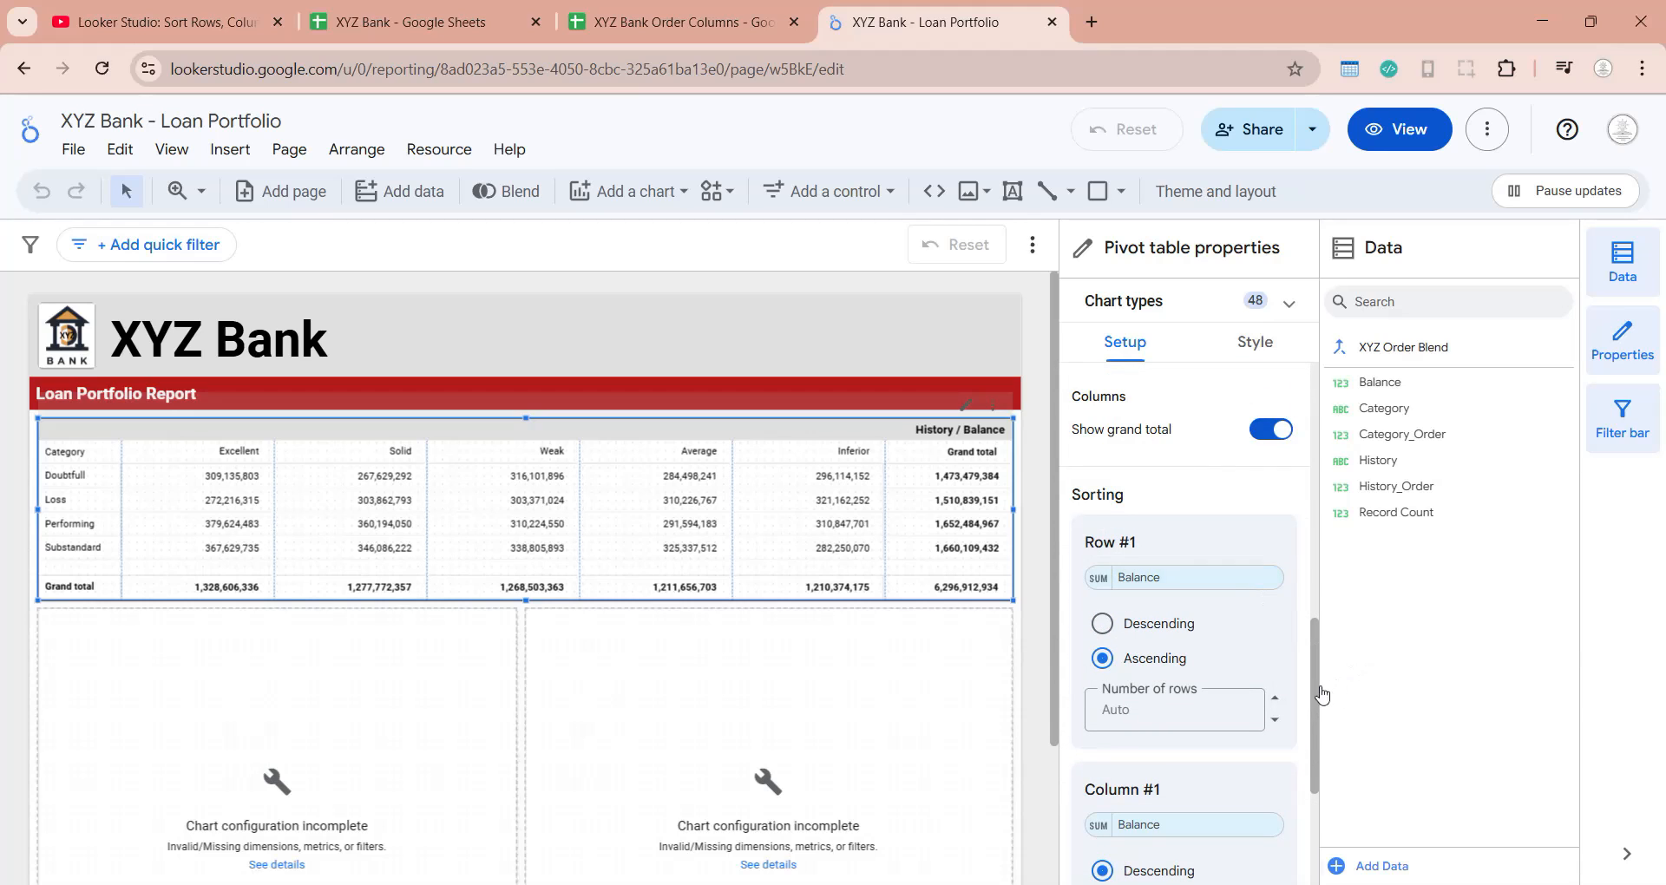
scroll(1290, 500, "up", 4)
scroll(1290, 499, "up", 5)
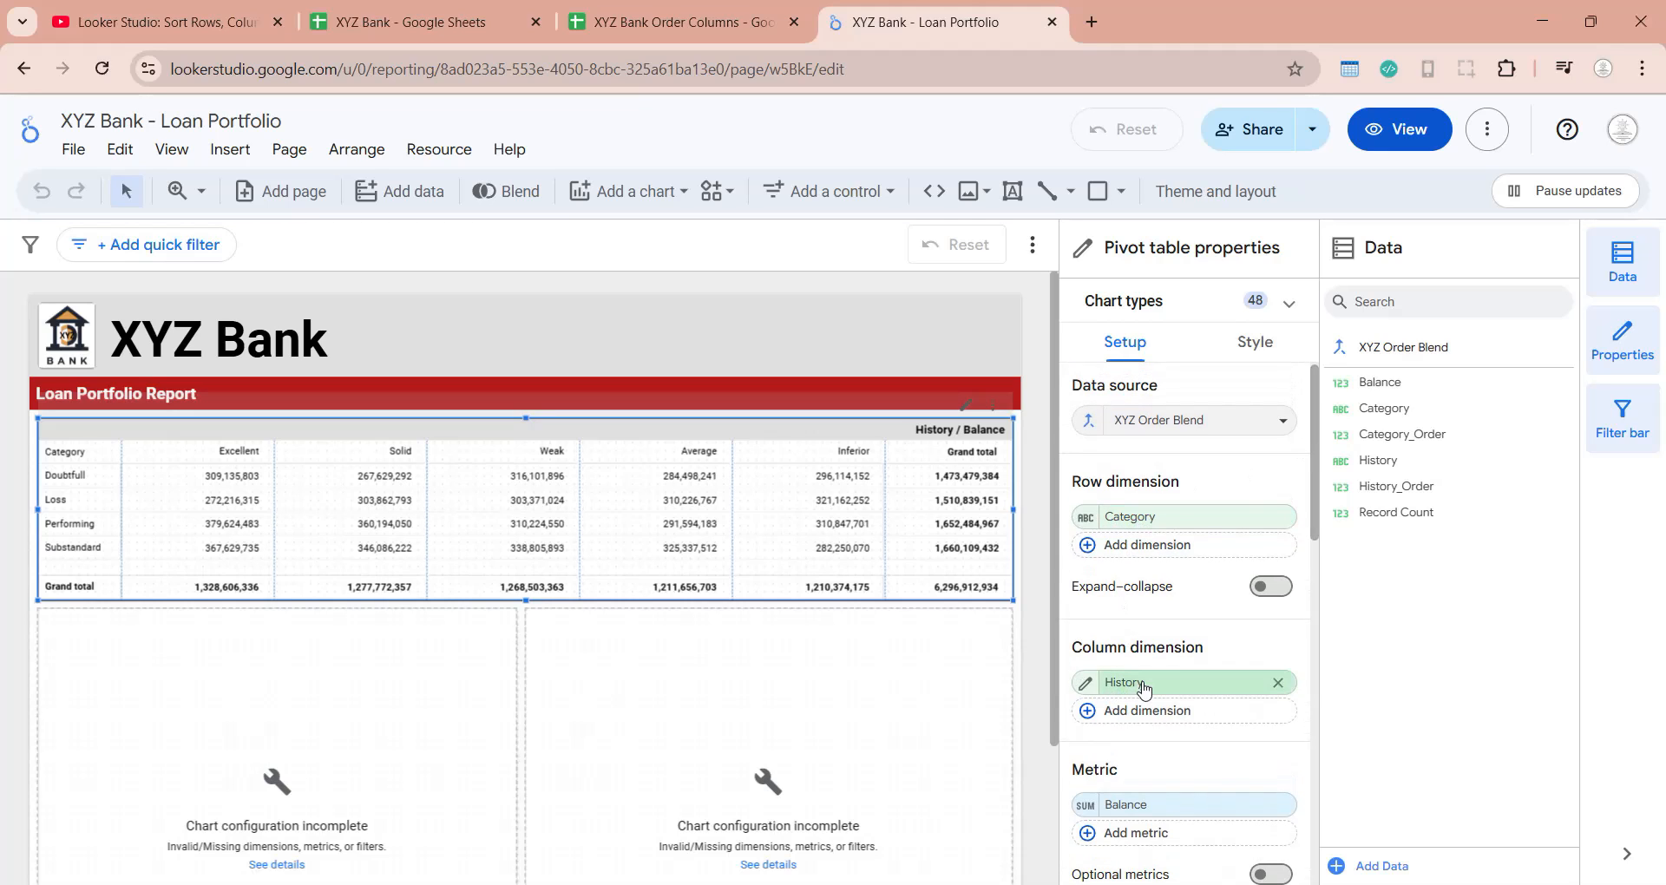
scroll(1143, 688, "down", 8)
left_click(1171, 525)
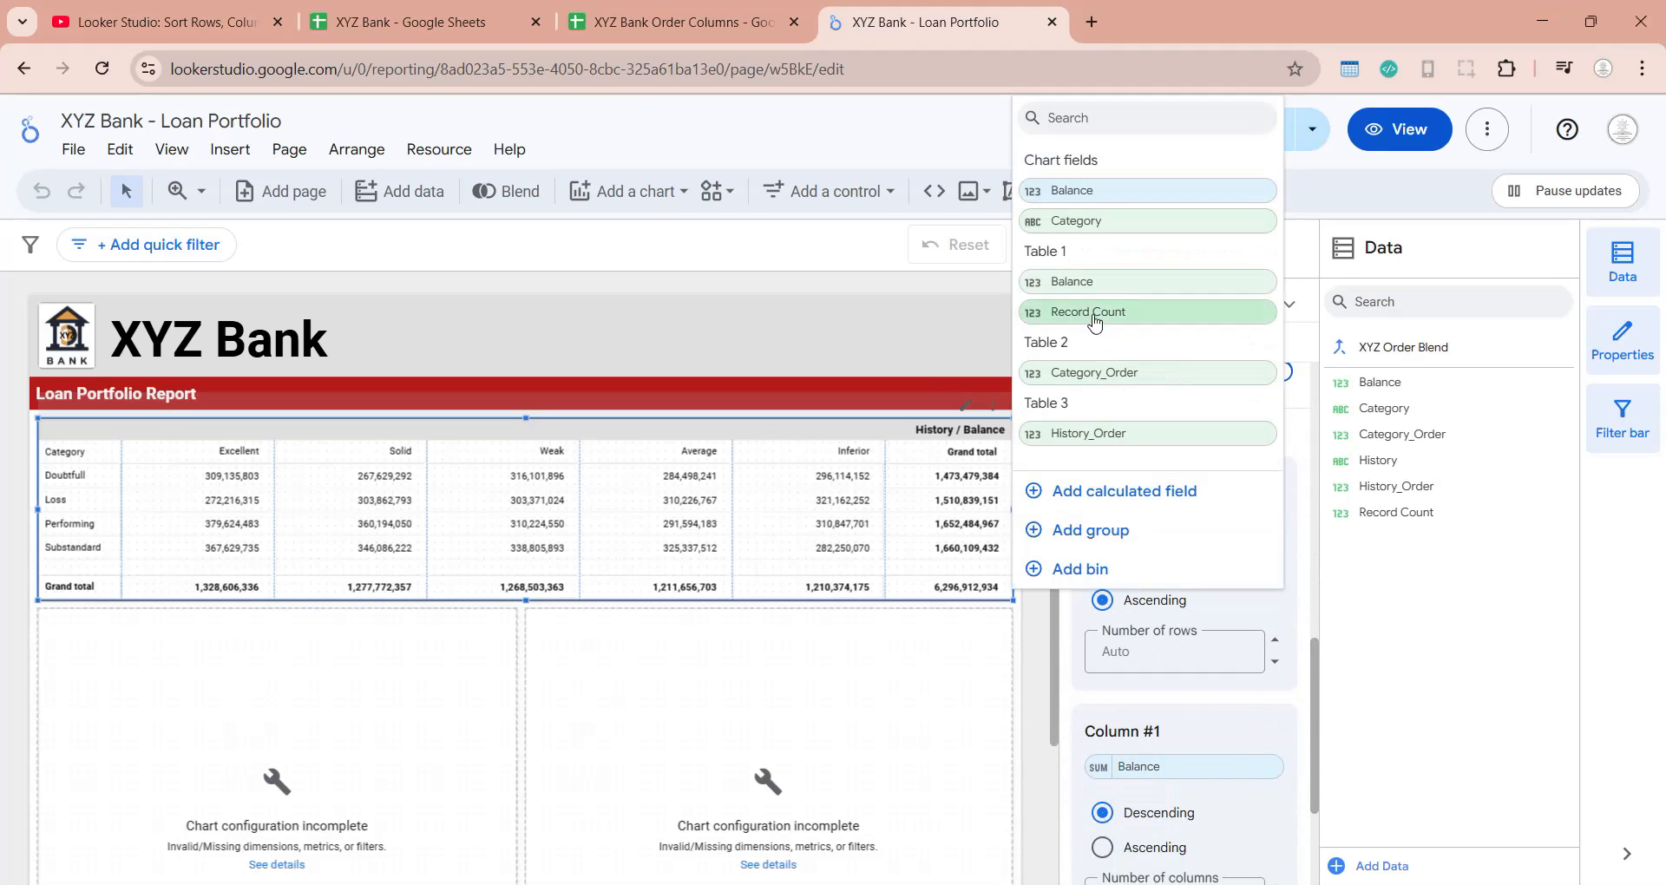
left_click(1091, 375)
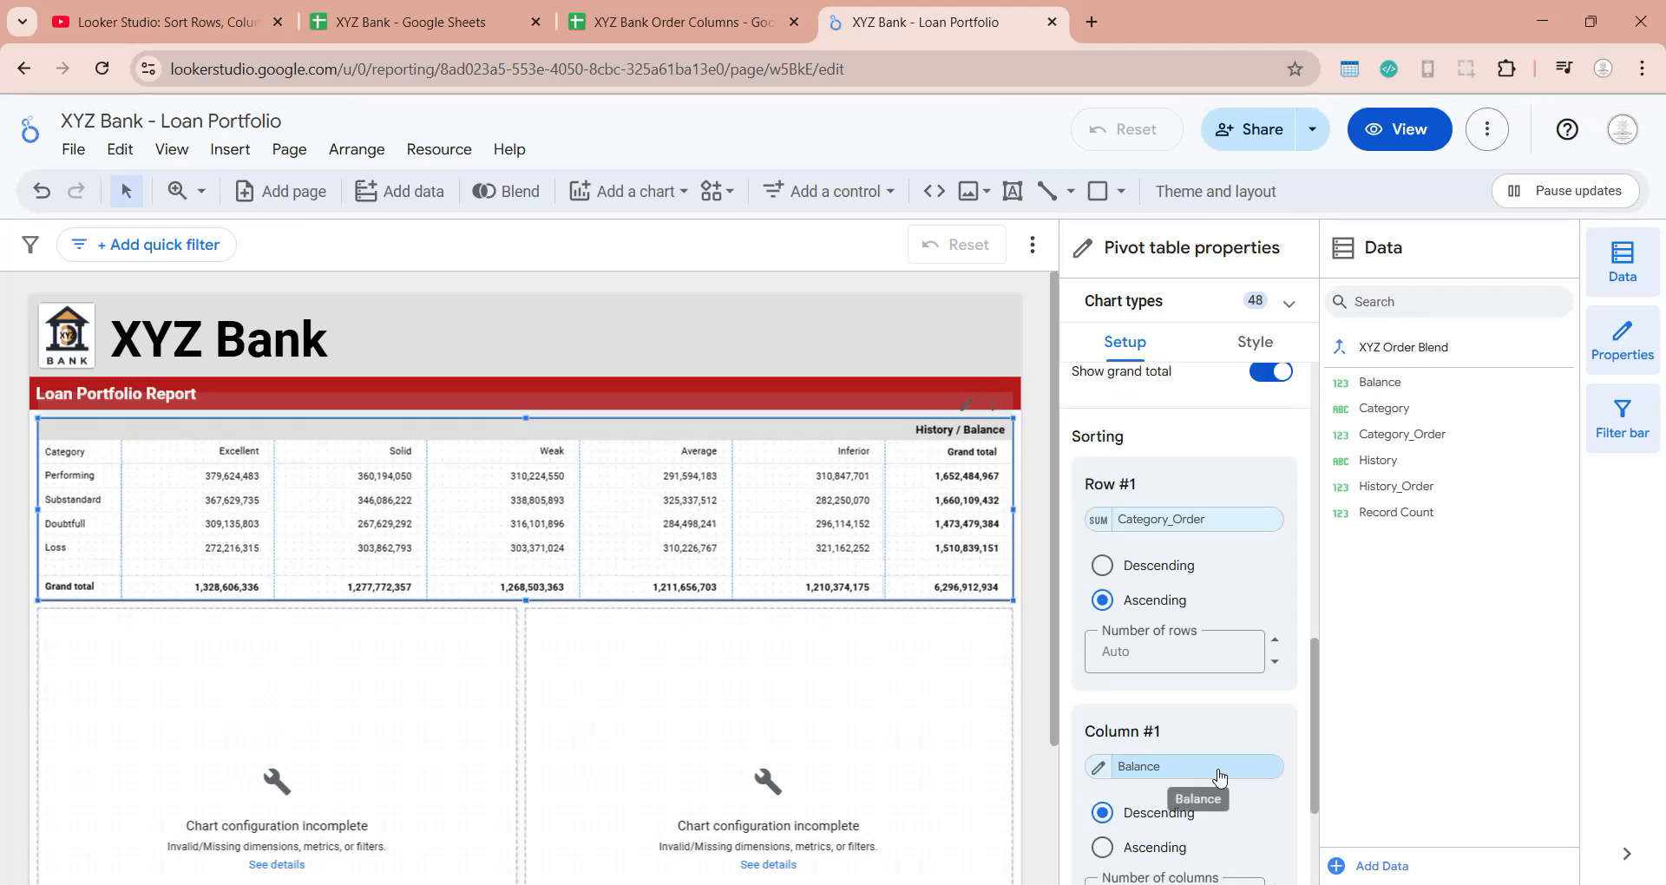
Step: Sort the pivot table's columns by History_Order in ascending order
left_click(1219, 775)
left_click(1085, 623)
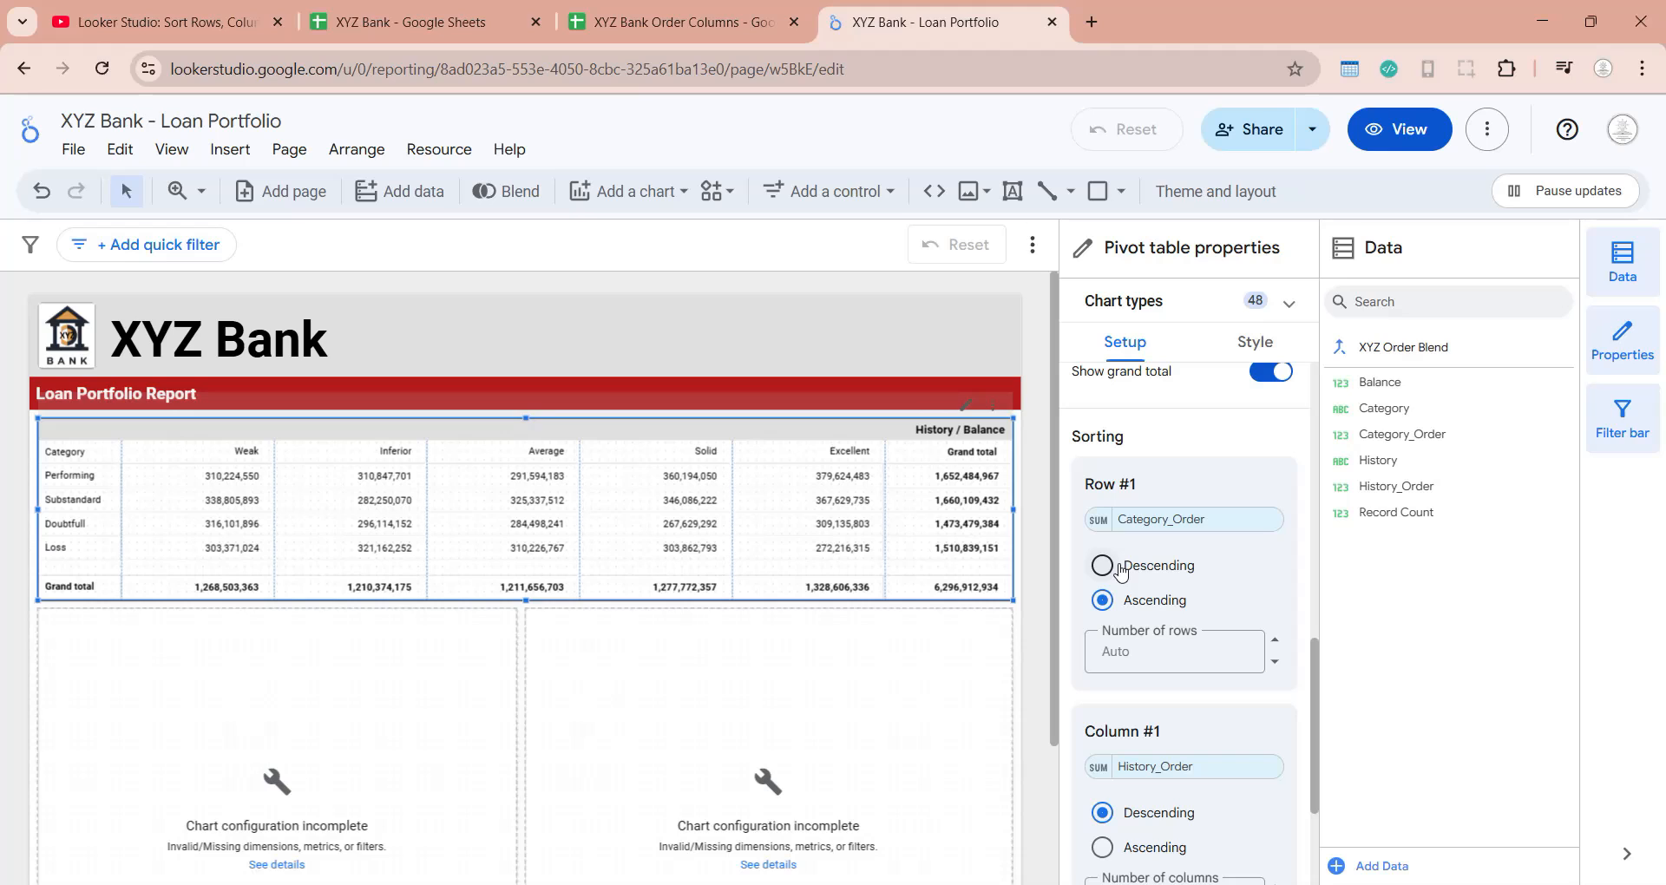
left_click(1103, 848)
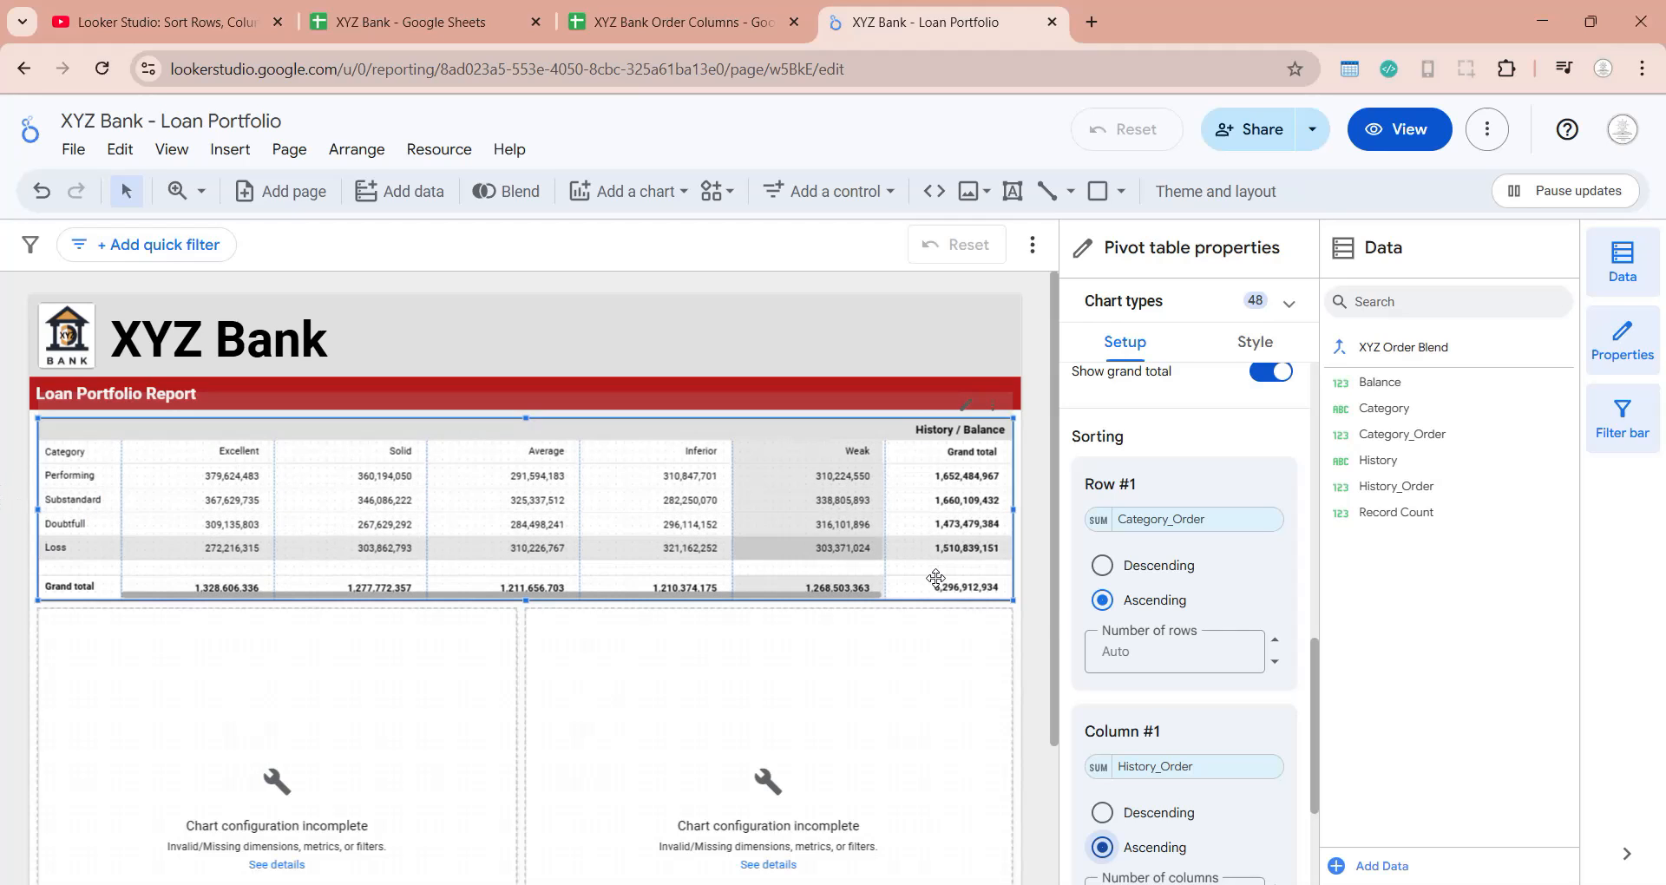
Step: Switch the Category bar chart's data source to XYZ Order Blend and review its sort settings
scroll(1038, 622, "down", 3)
left_click(451, 603)
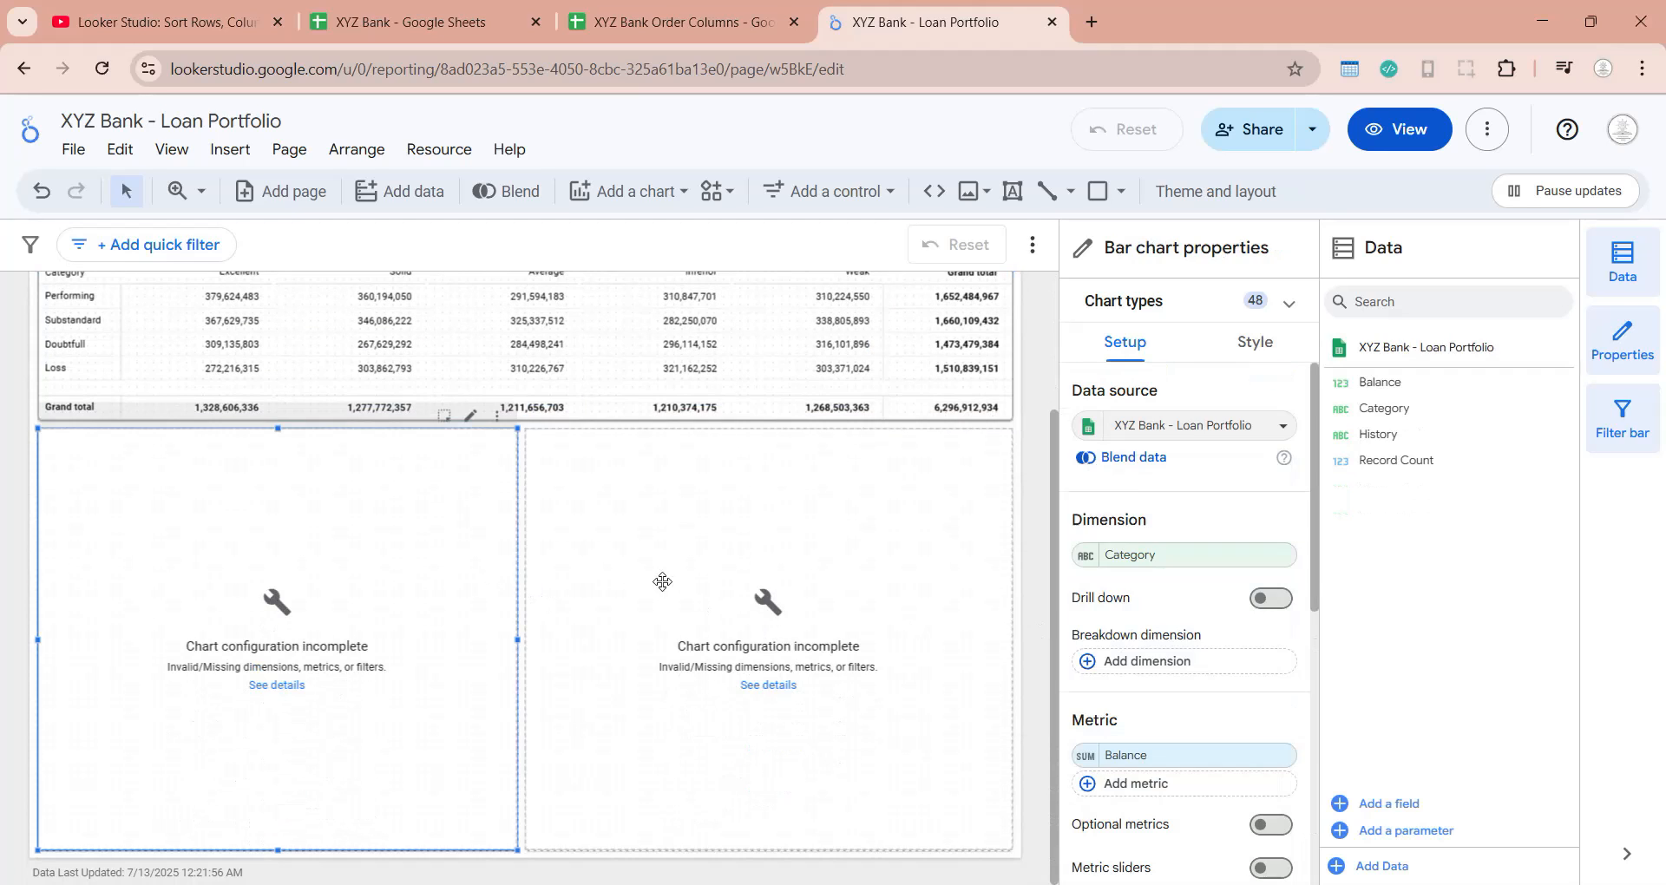
left_click(1197, 427)
left_click(1145, 685)
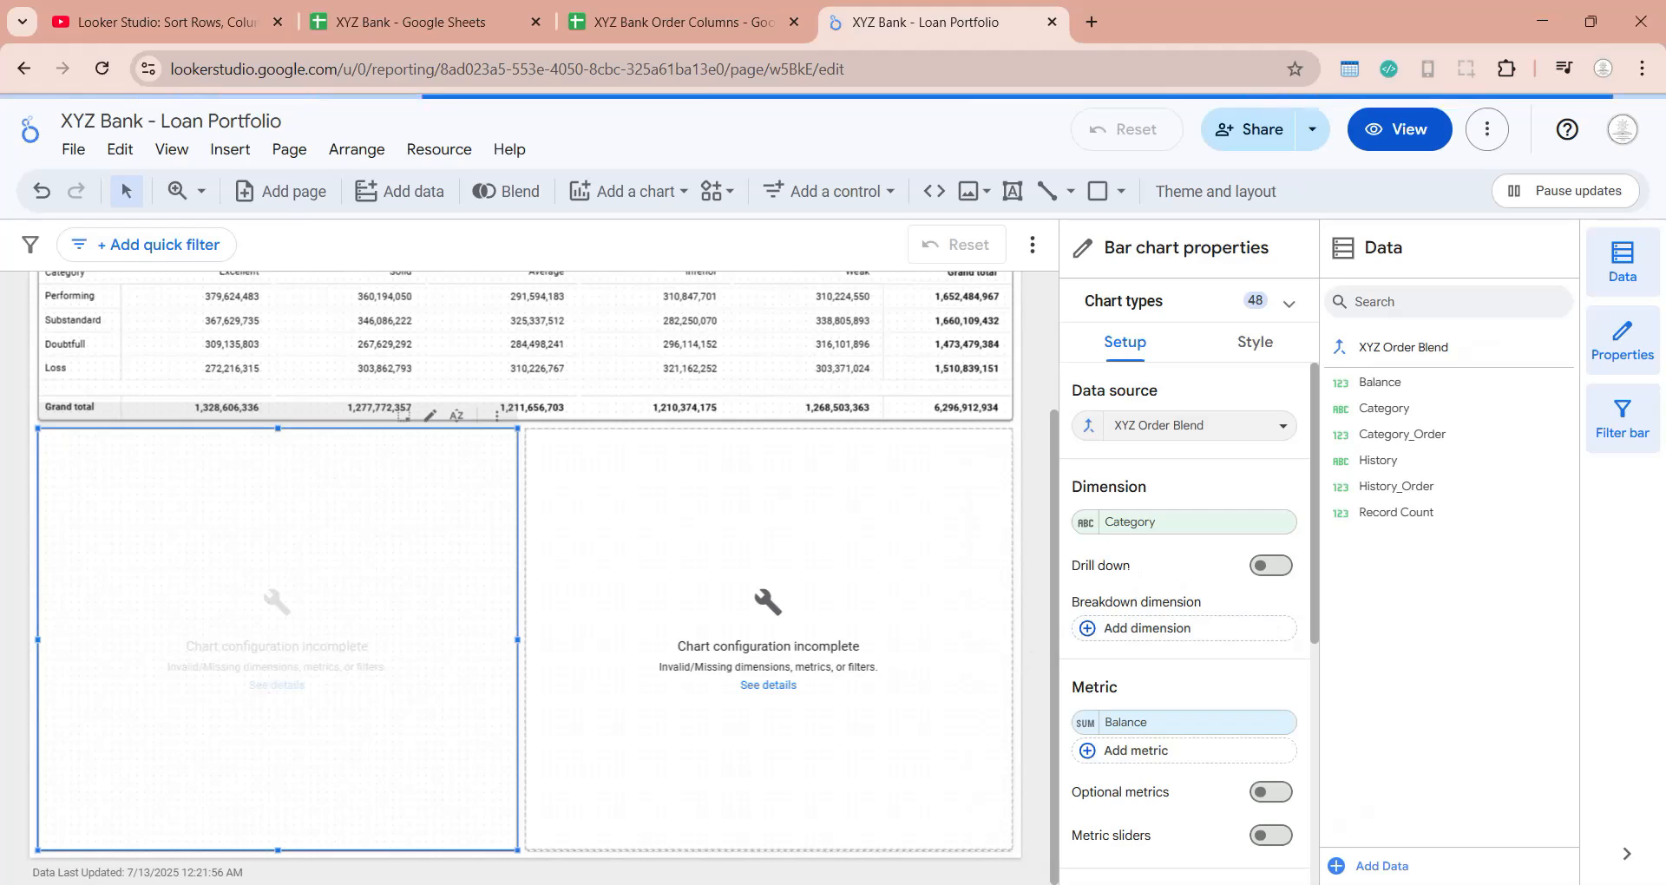
scroll(1193, 673, "down", 5)
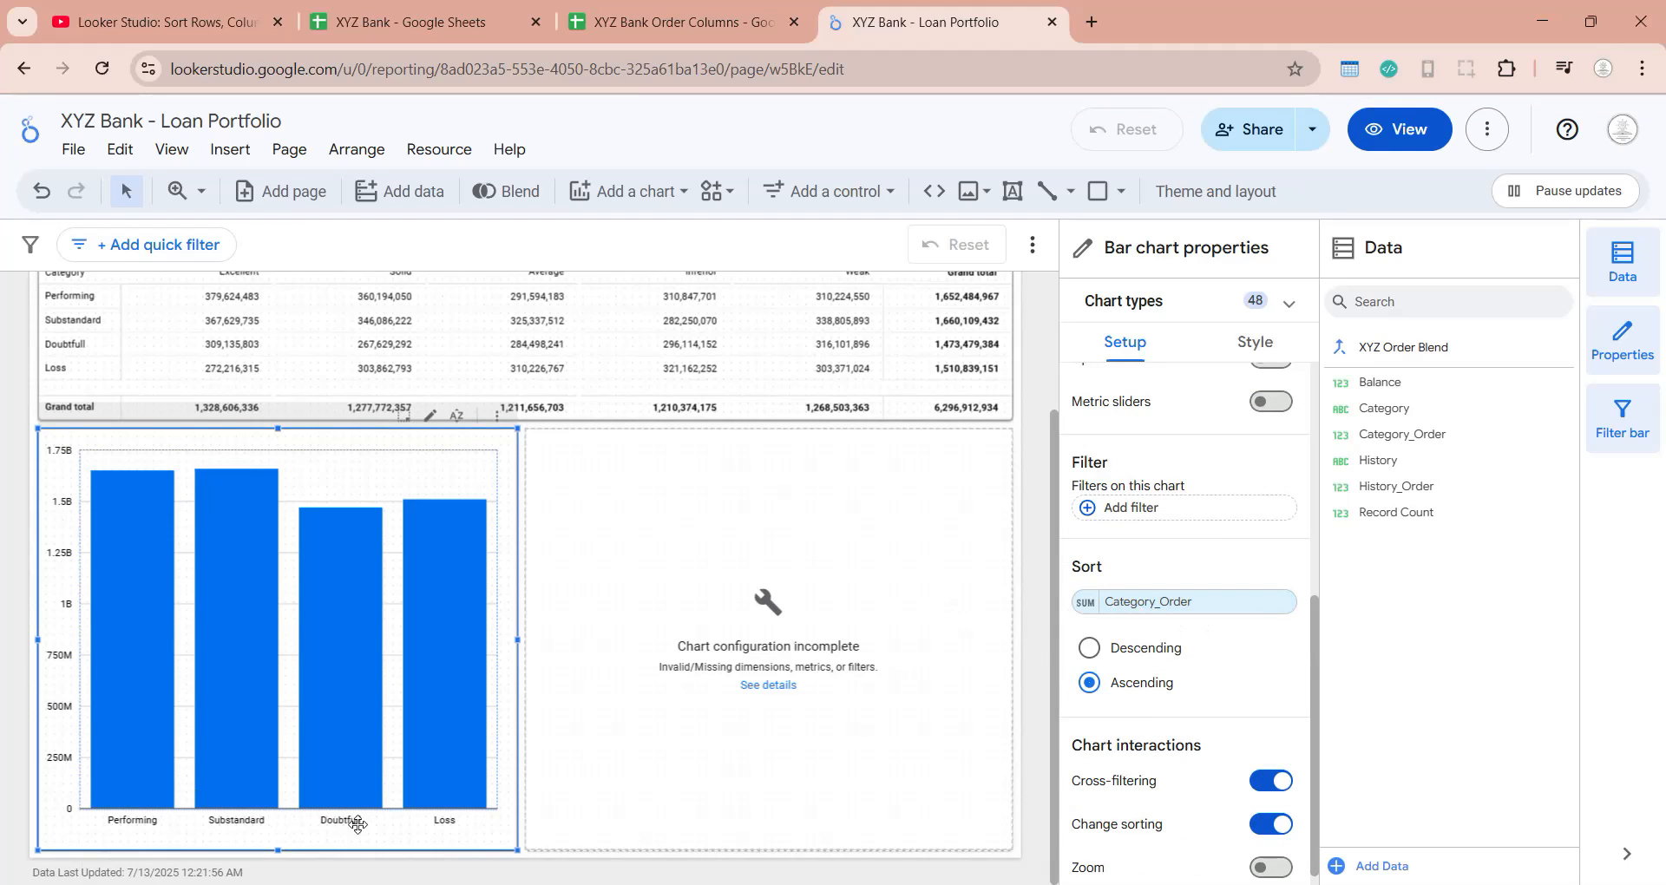
Step: Switch the History bar chart's data source to XYZ Order Blend
left_click(624, 480)
left_click(1171, 430)
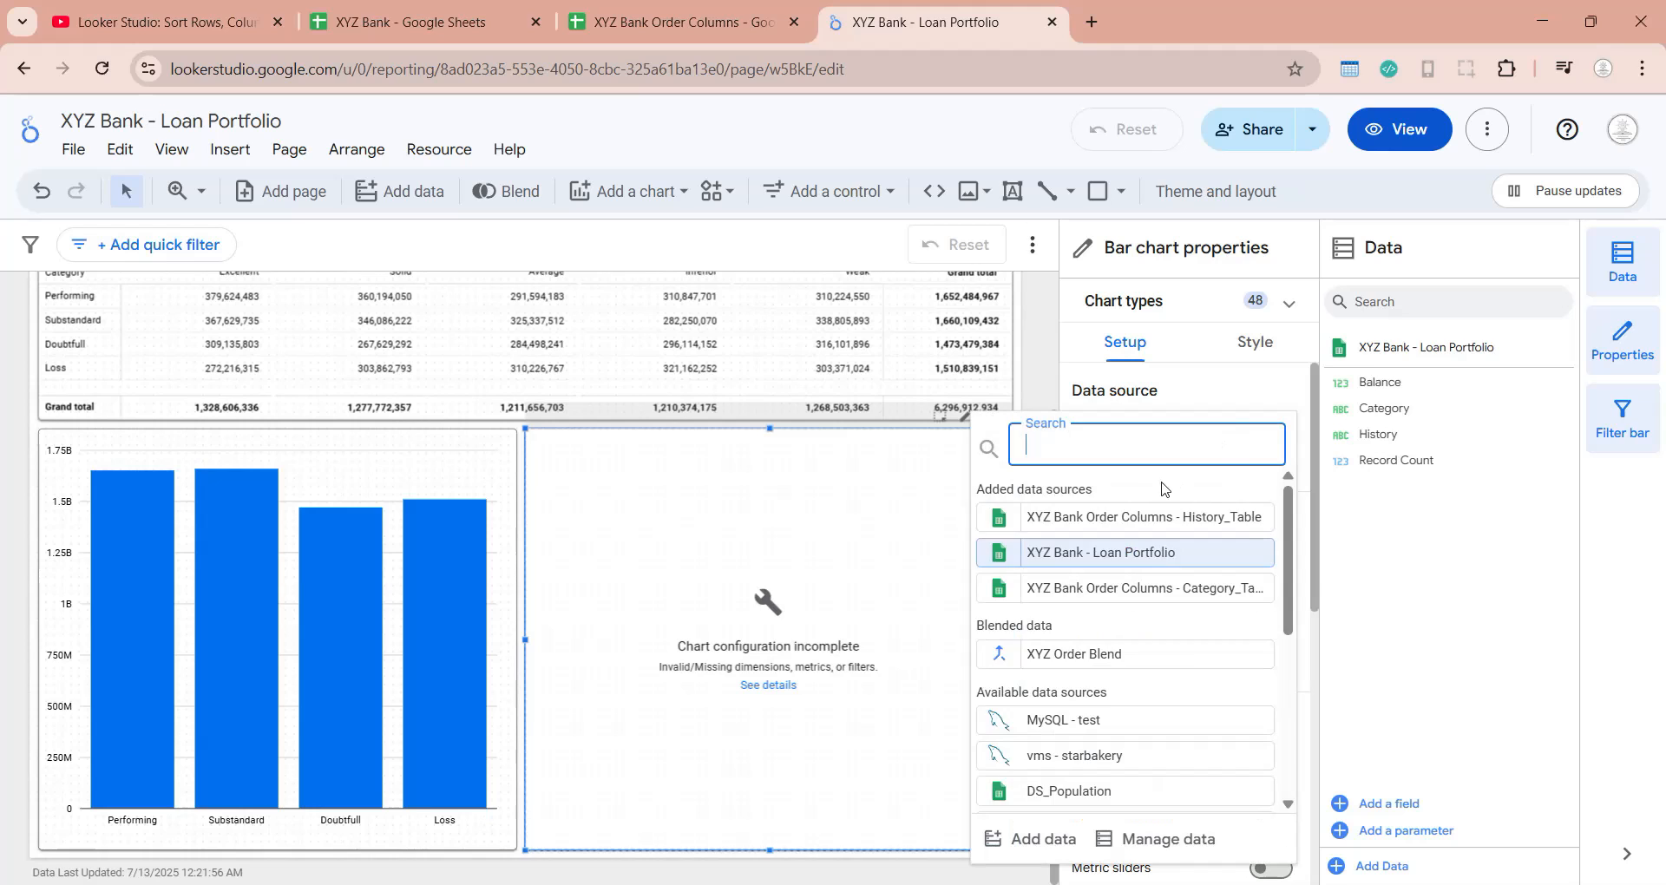
left_click(998, 653)
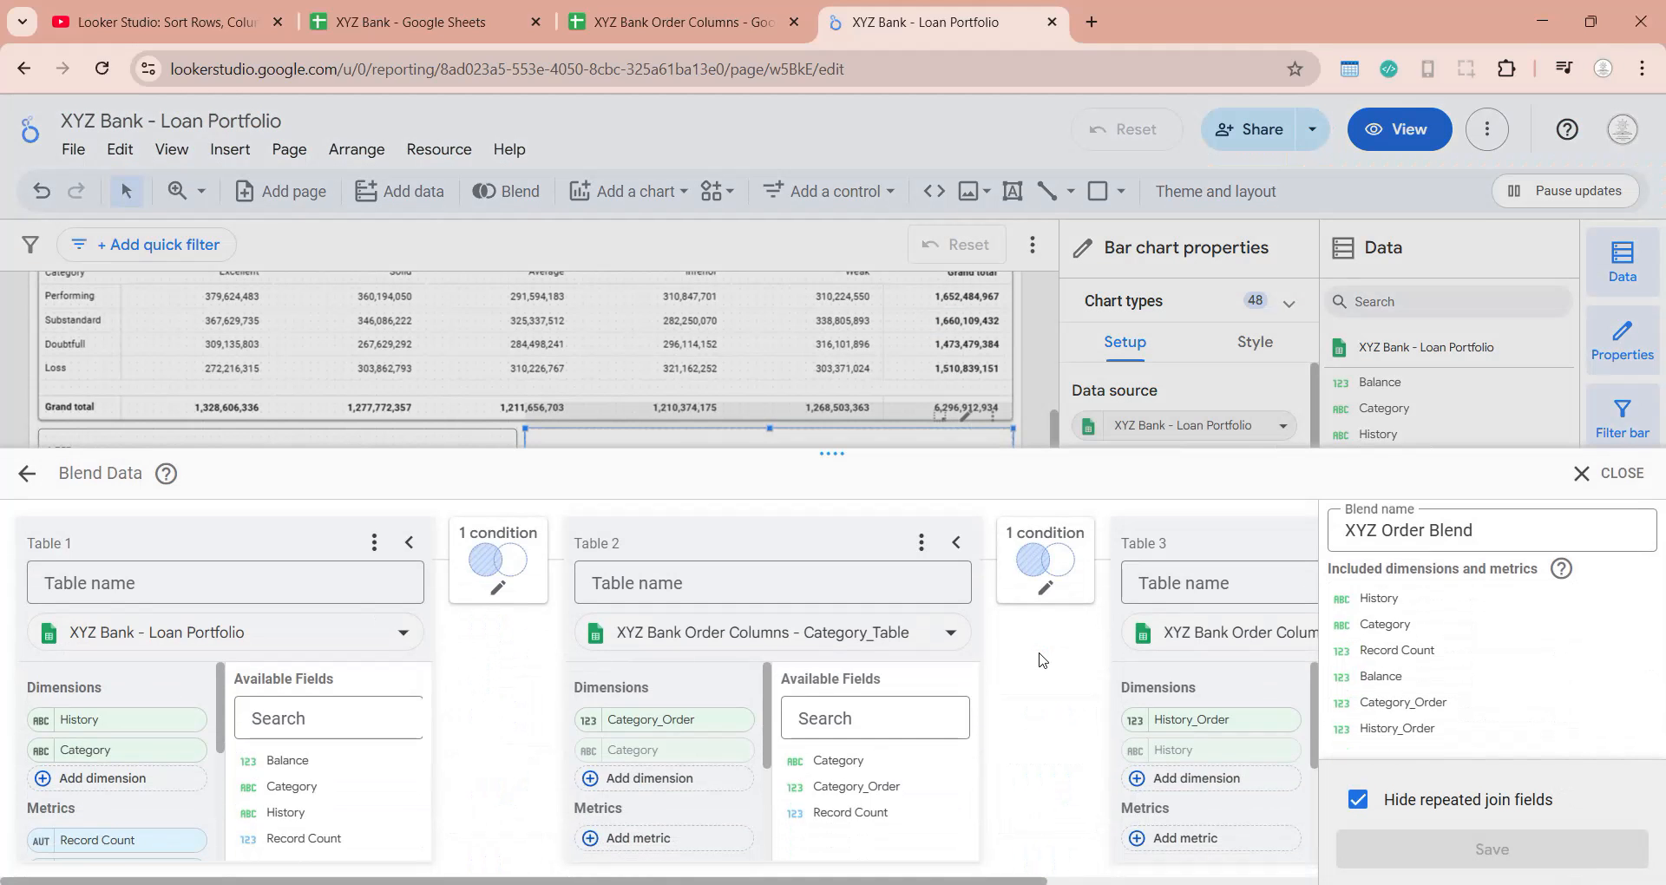
left_click(1579, 474)
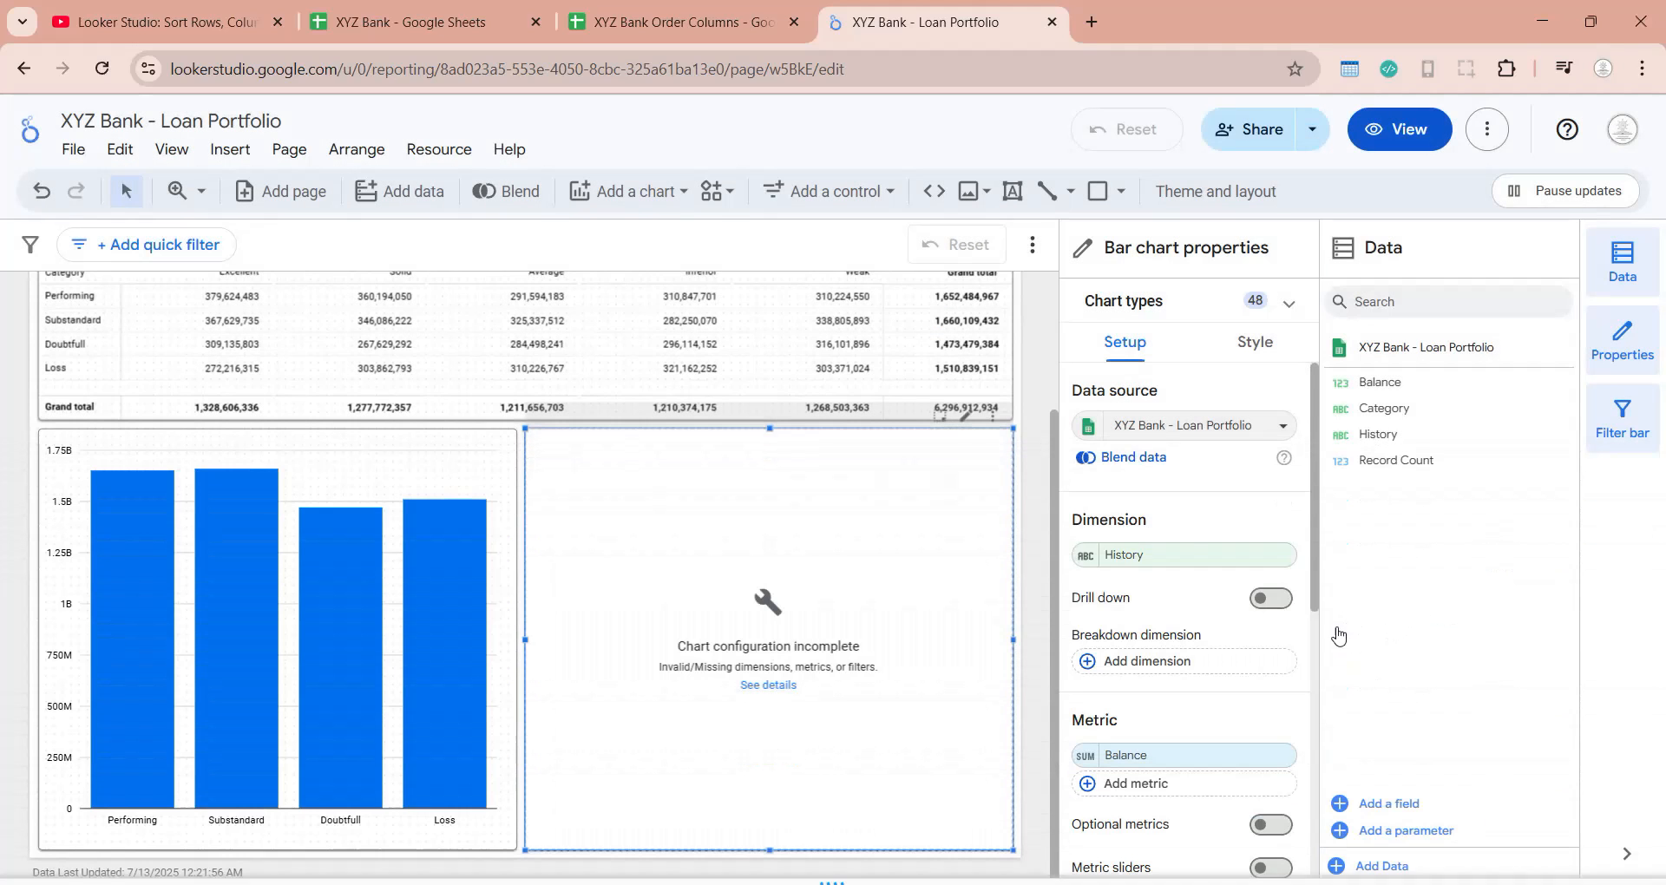
left_click(1135, 439)
left_click(1119, 654)
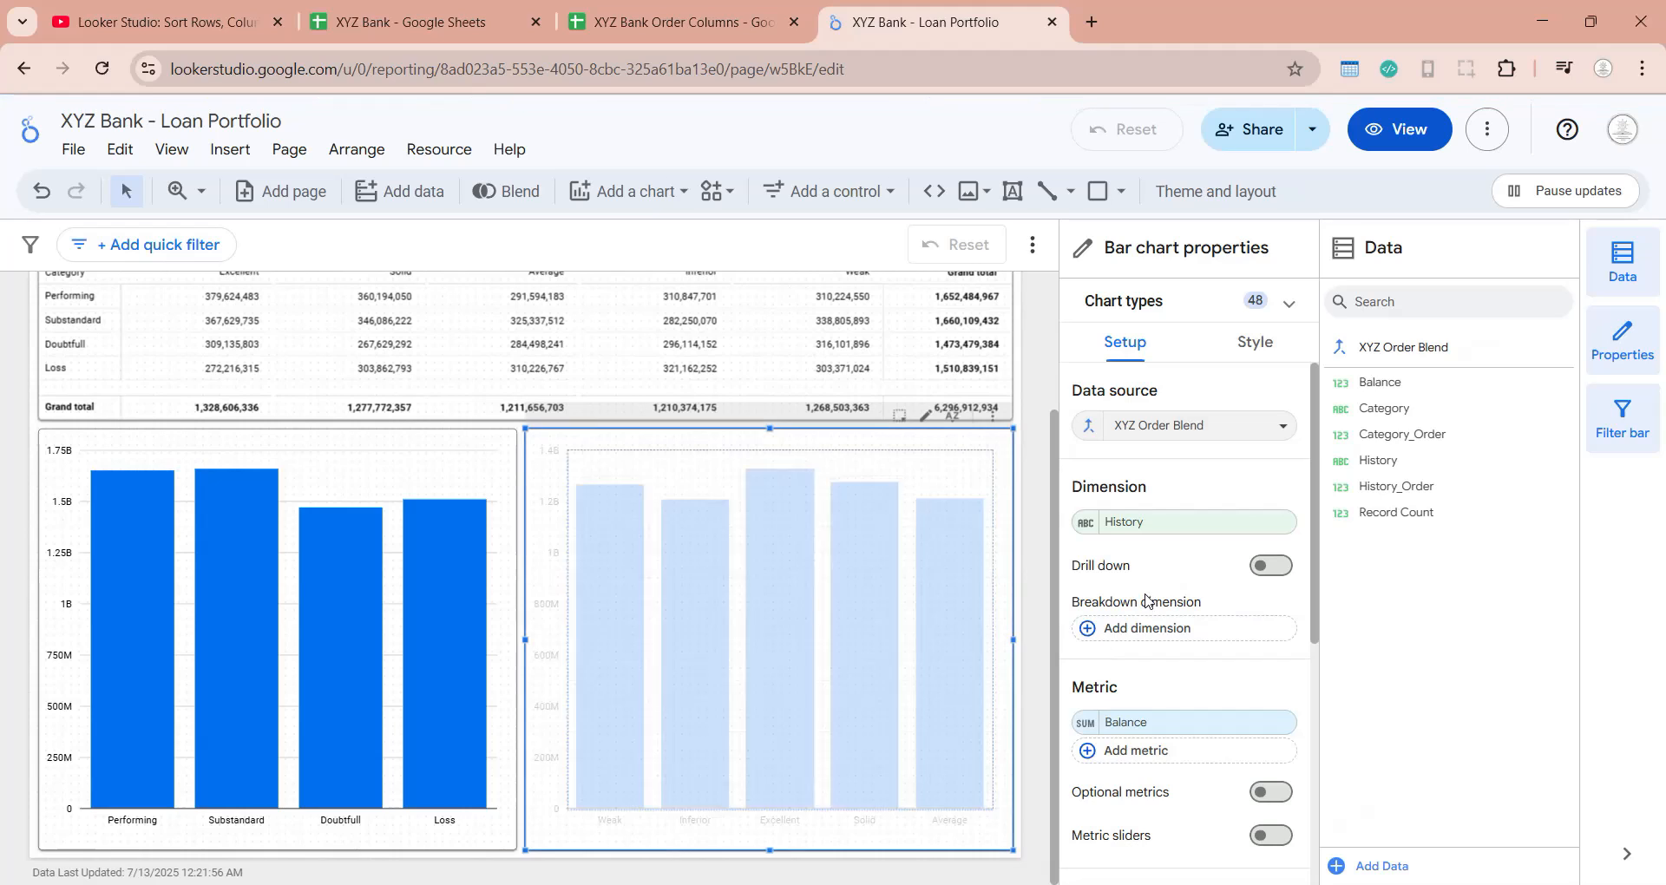
Step: Sort the History bar chart by History_Order in ascending order
scroll(1227, 674, "down", 5)
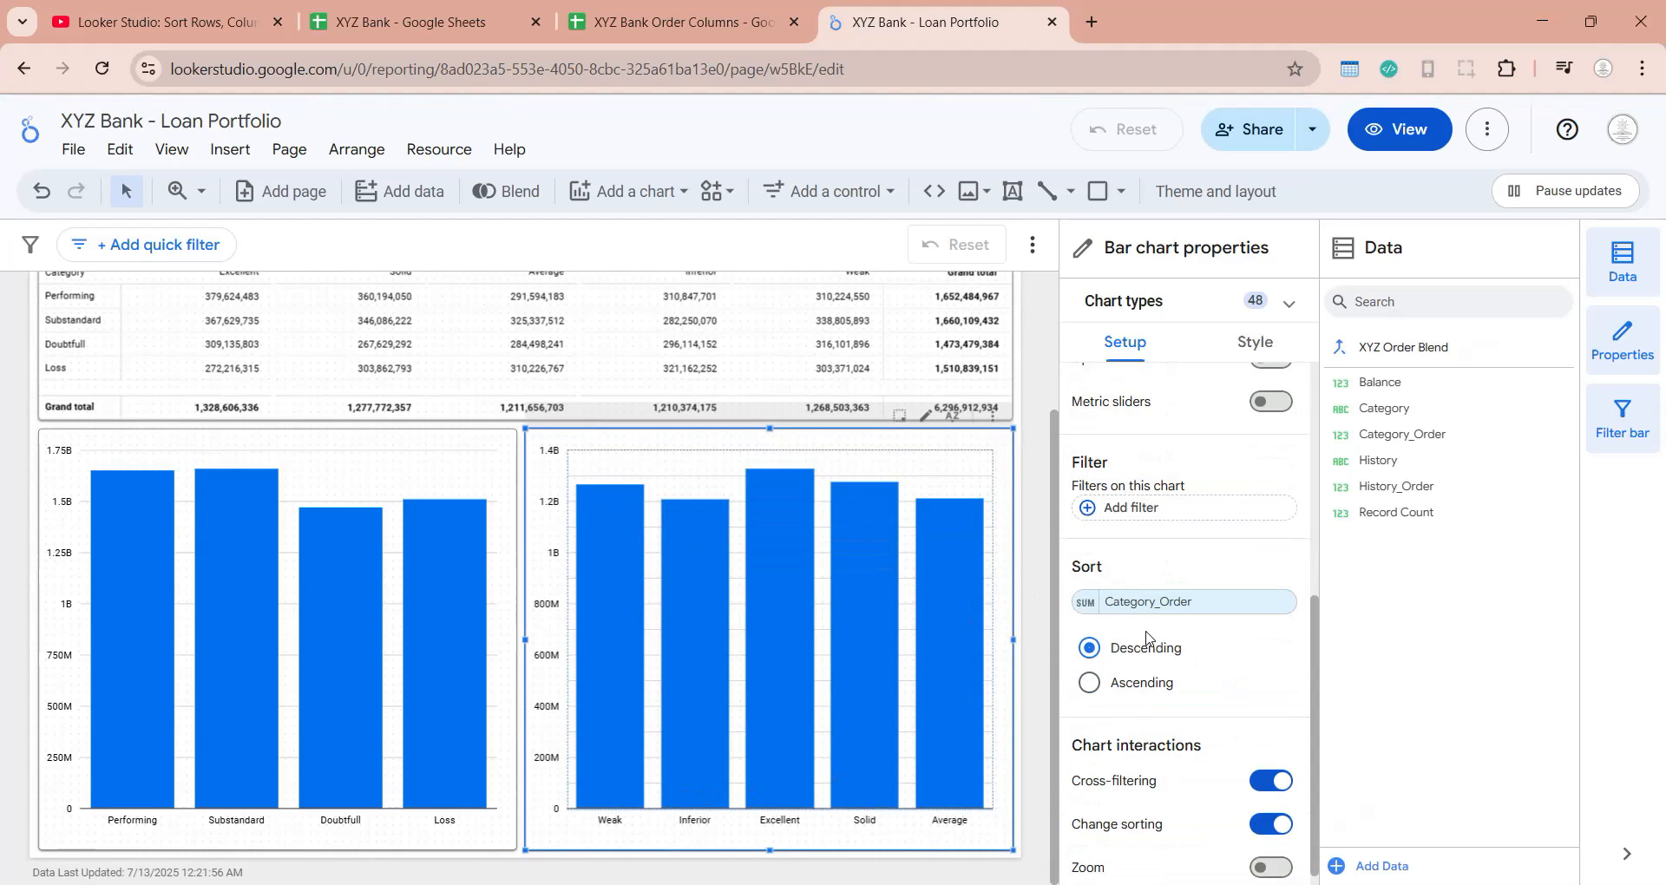
left_click(1145, 610)
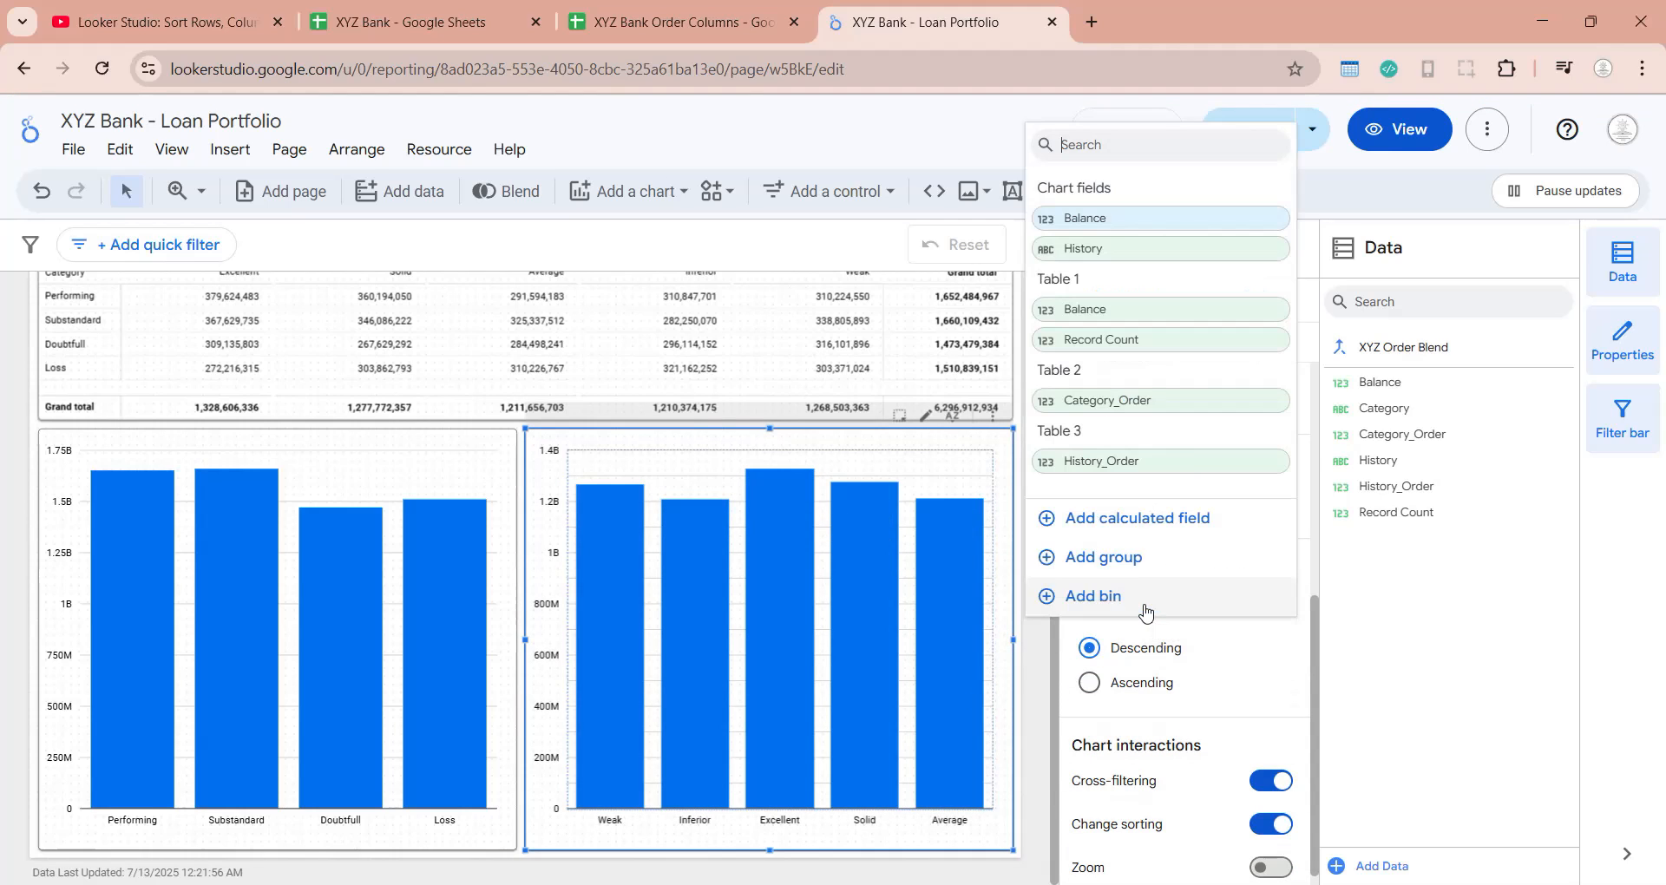
left_click(1119, 465)
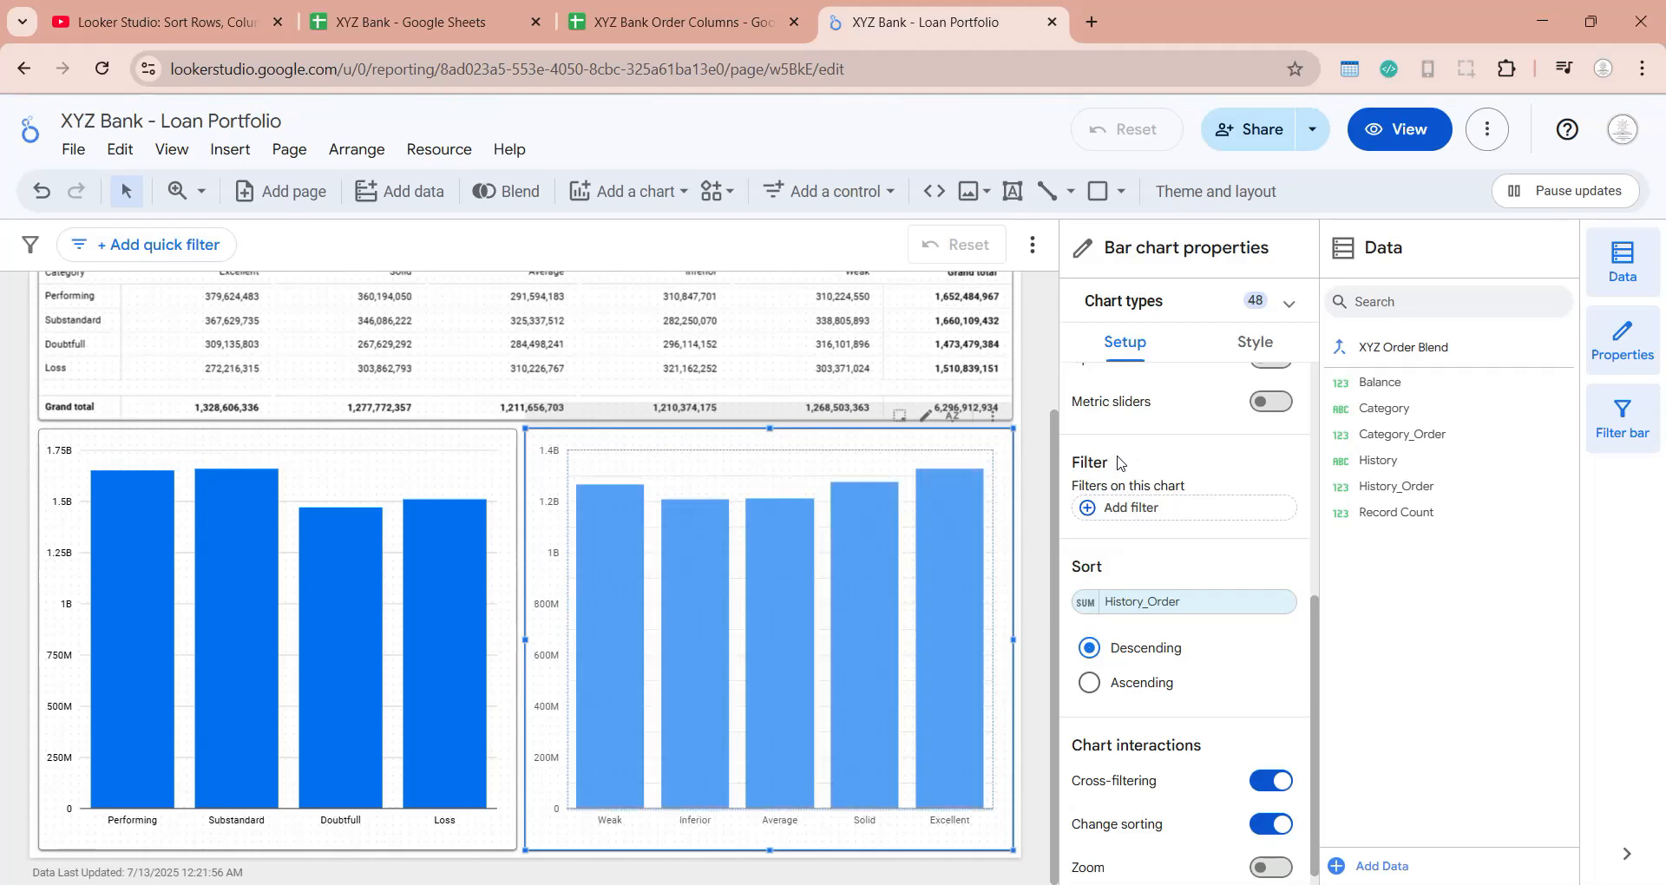
left_click(1119, 693)
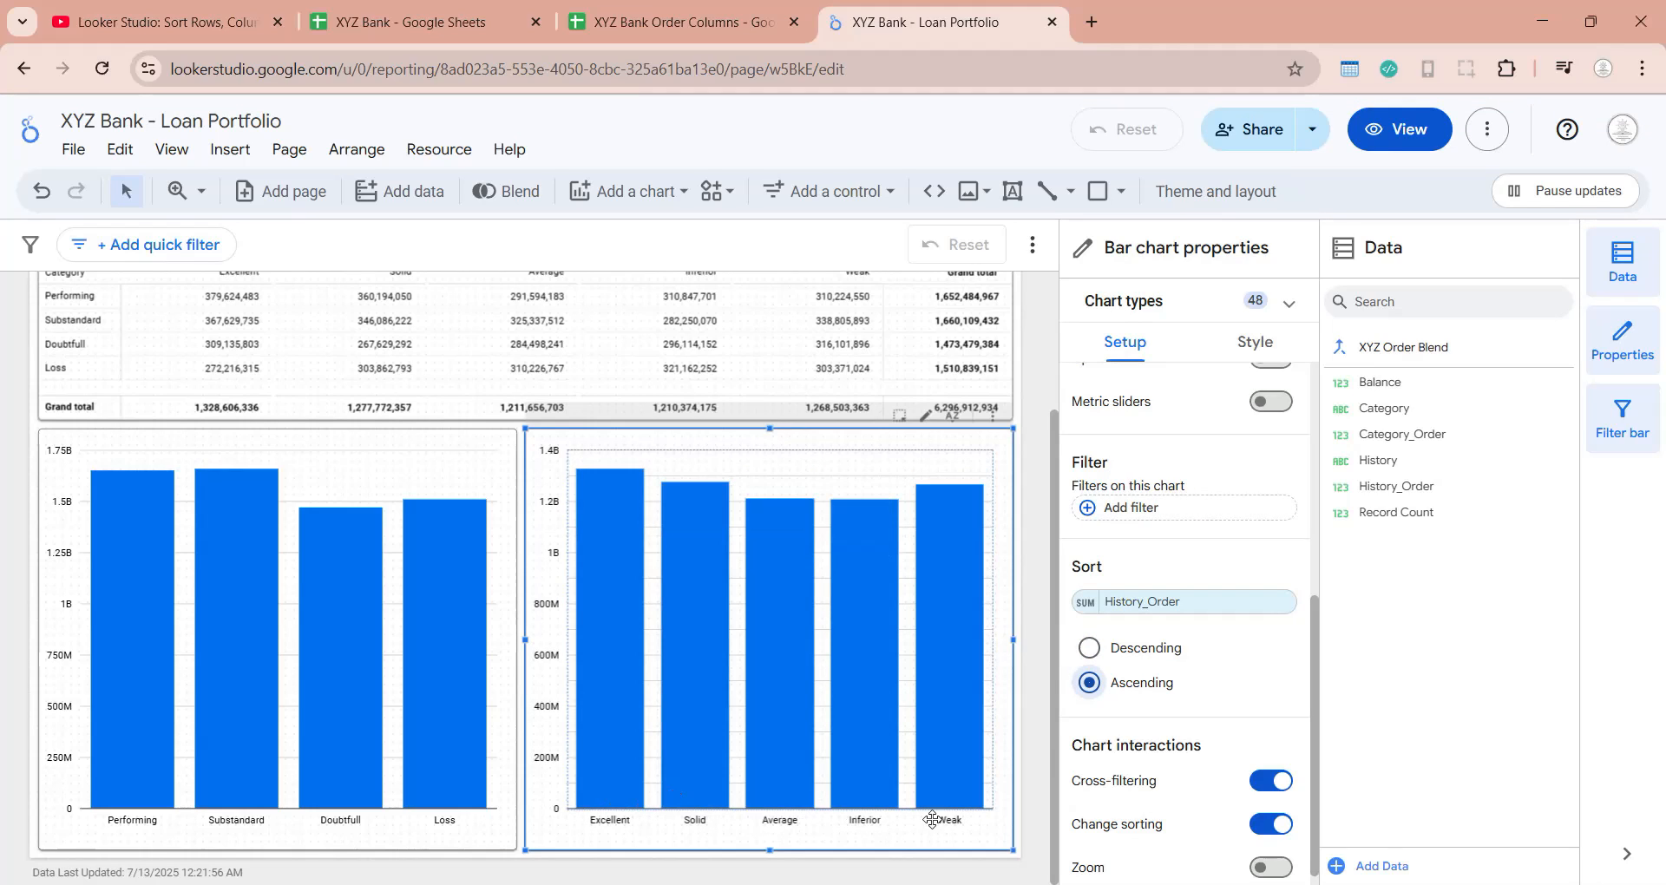
scroll(1023, 555, "up", 3)
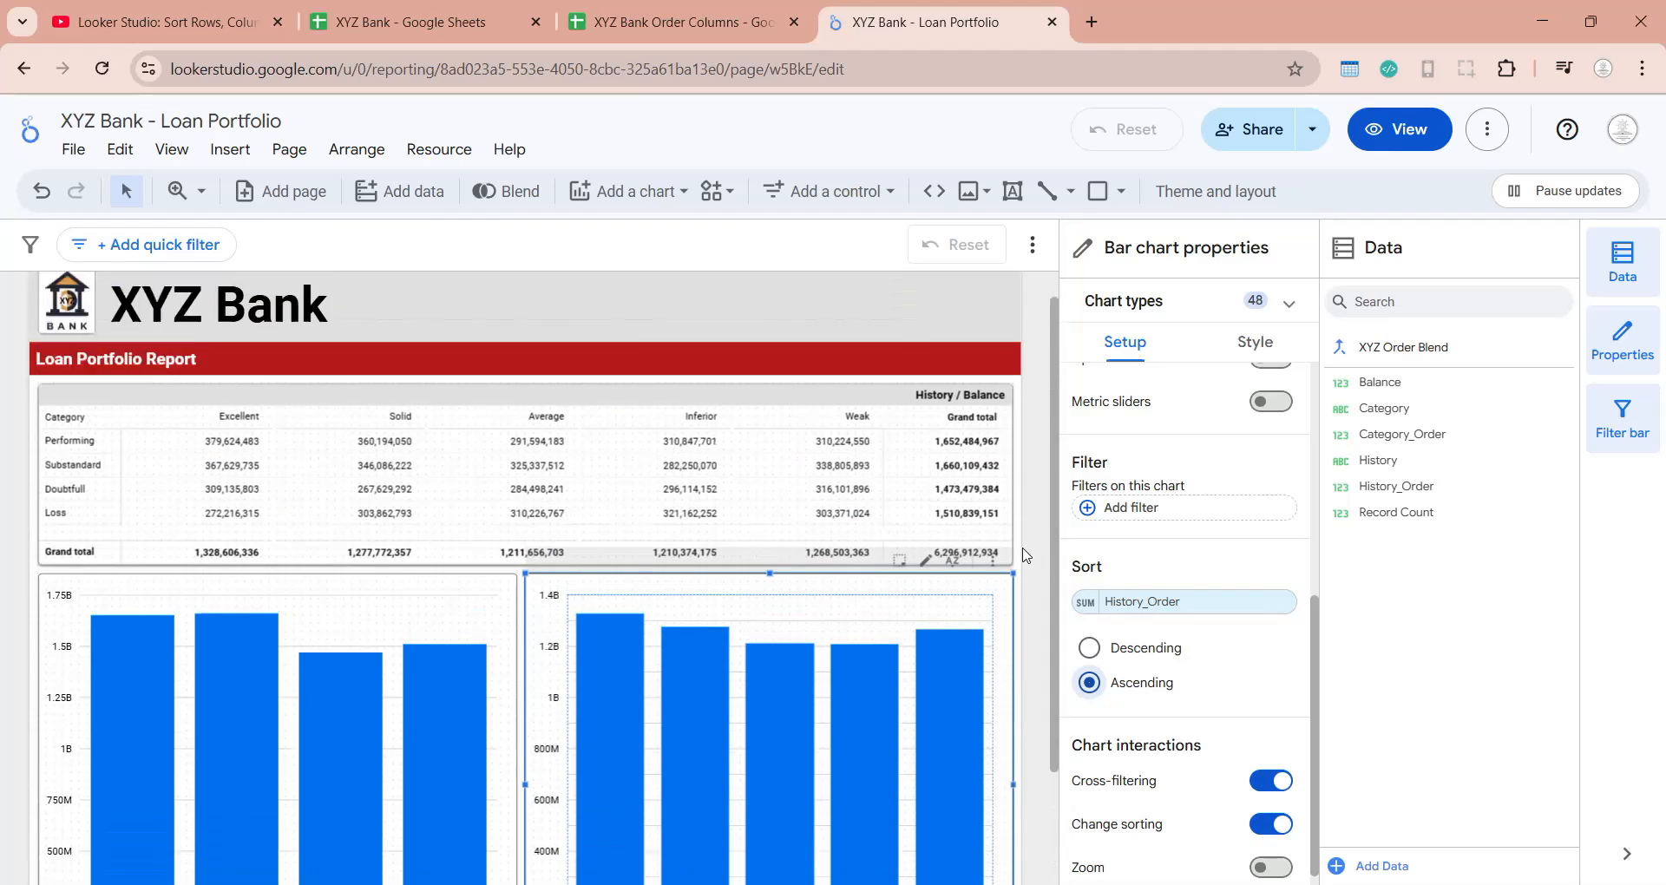
left_click(1024, 551)
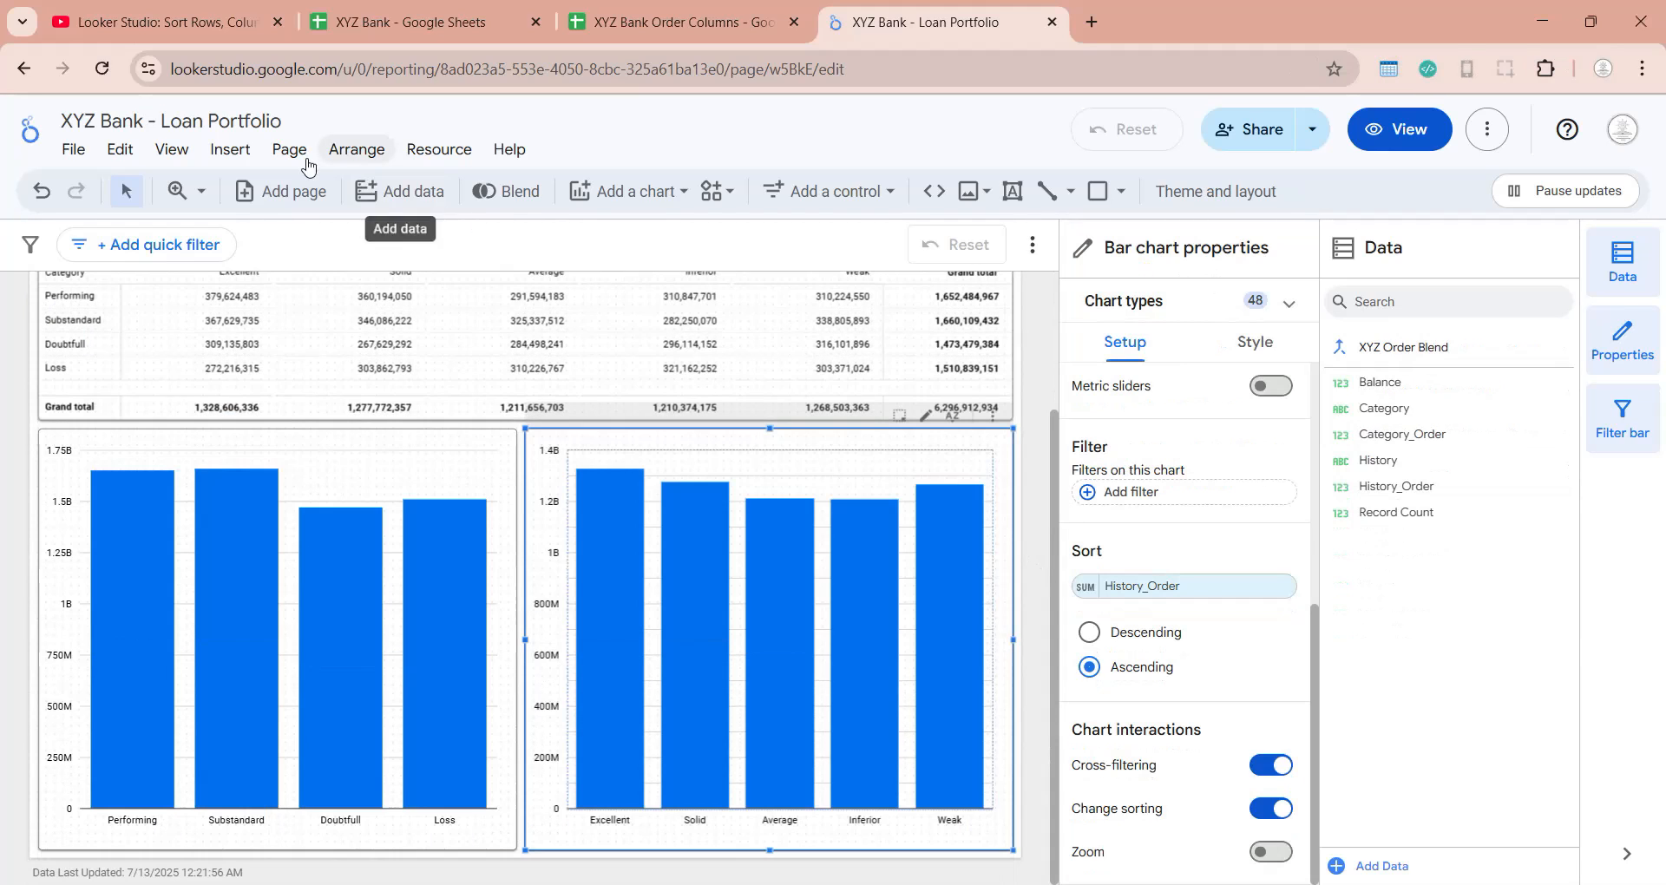
Step: Add a new report page and place a table on it listing Category with Category_Order from XYZ Order Blend
left_click(293, 152)
left_click(363, 200)
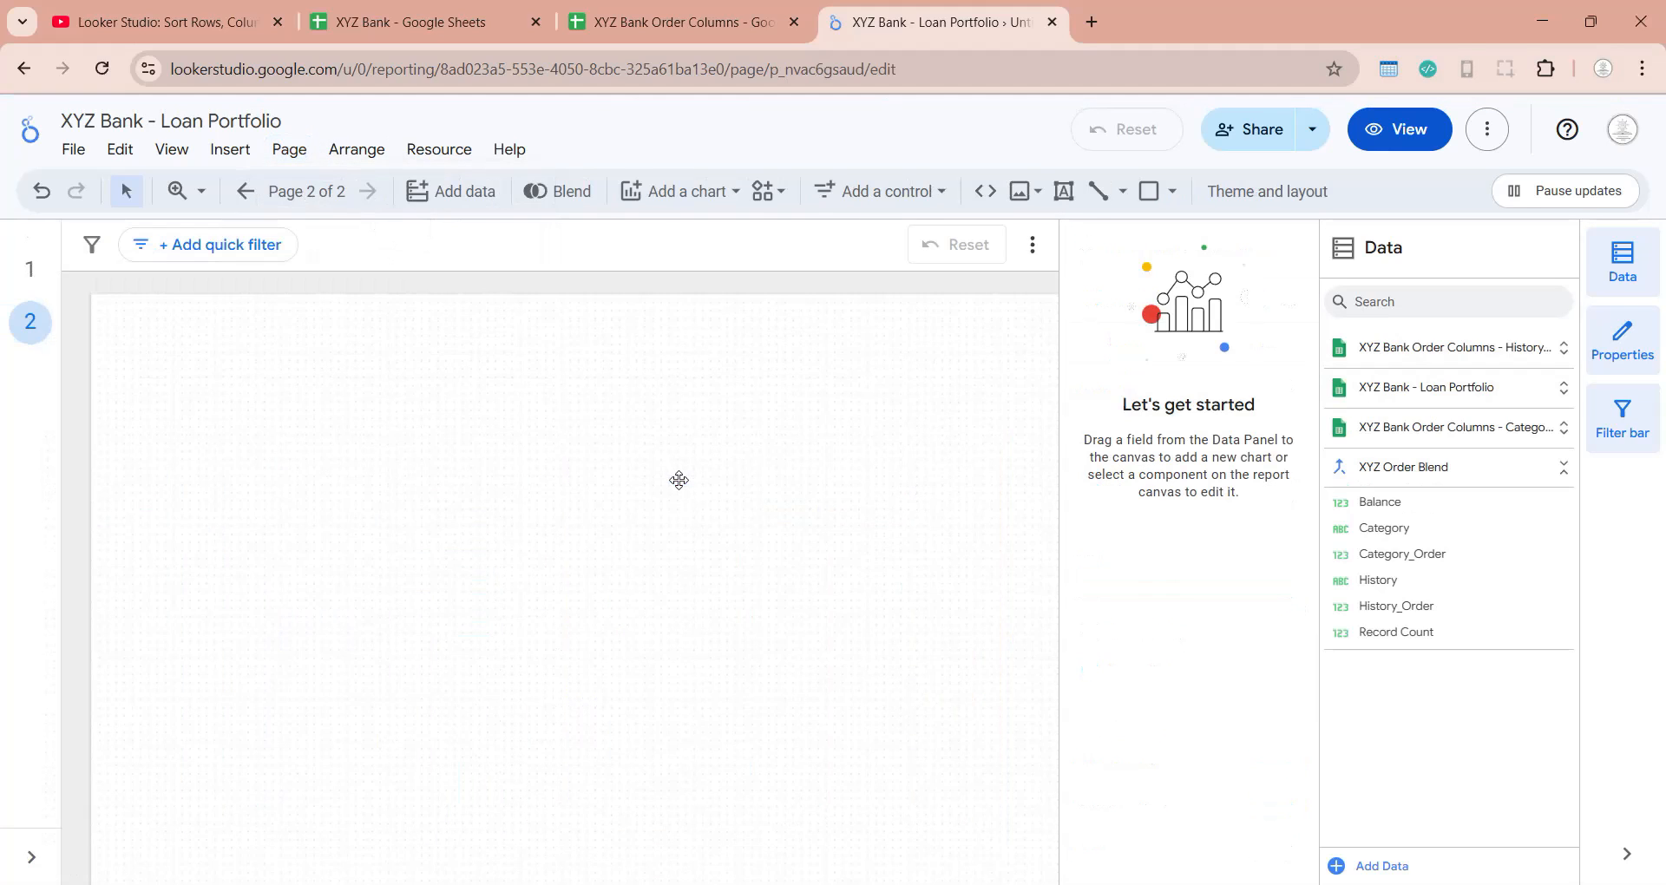
left_click_drag(1403, 531, 143, 329)
left_click_drag(1434, 440, 408, 483)
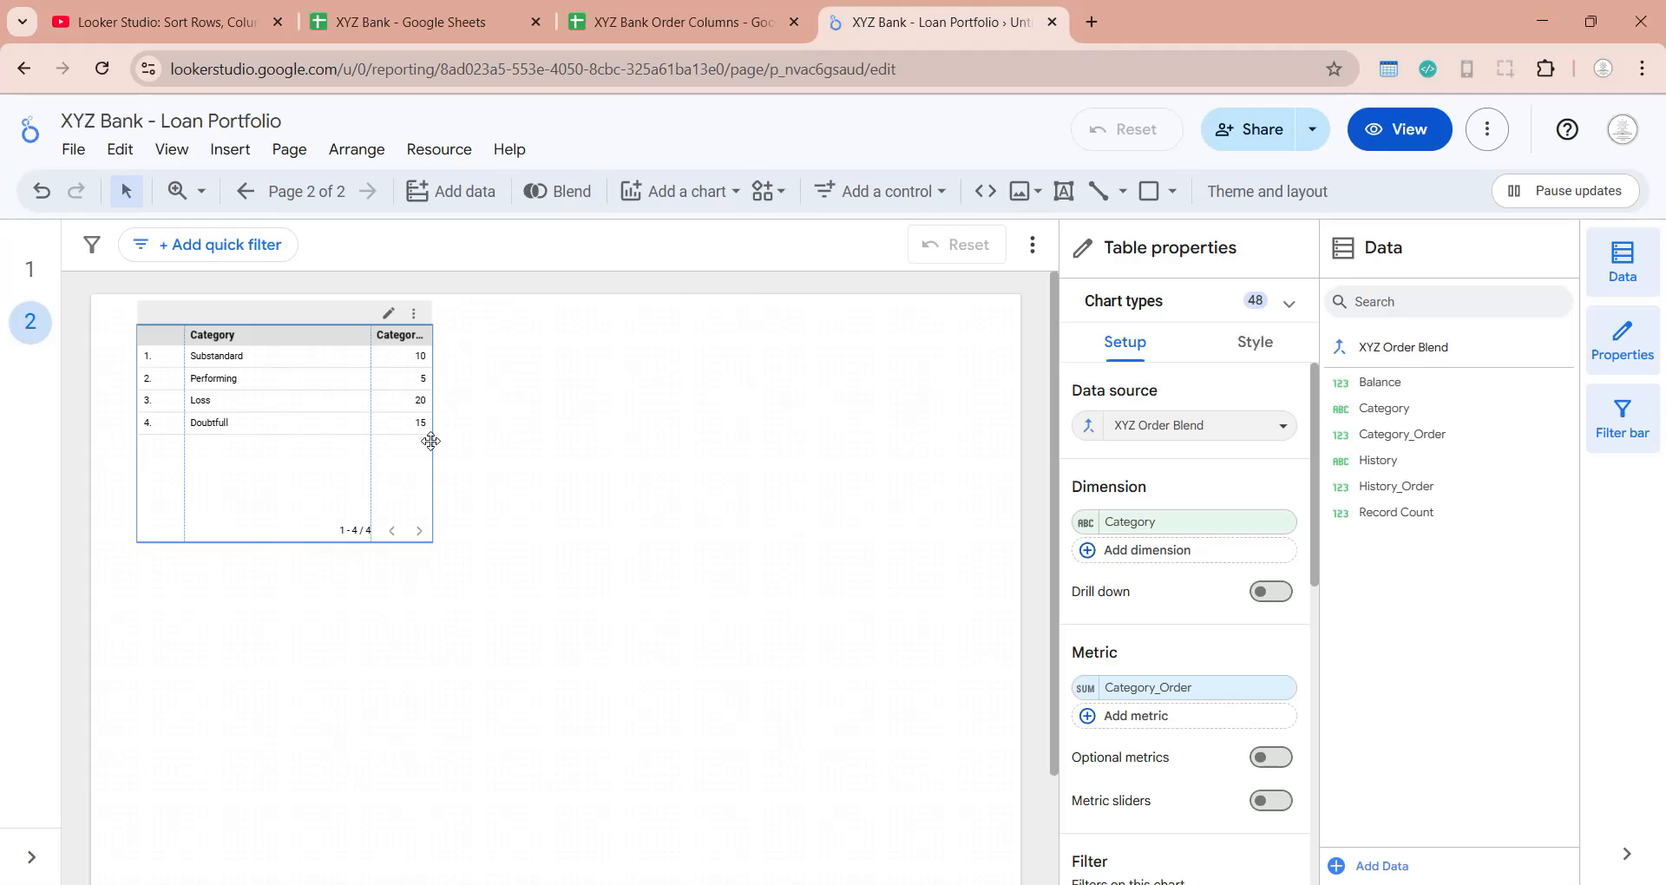
Step: Add a second table beside the Category table, listing History with History_Order from XYZ Order Blend
left_click(778, 468)
left_click_drag(1427, 580, 495, 337)
left_click_drag(1396, 485, 757, 496)
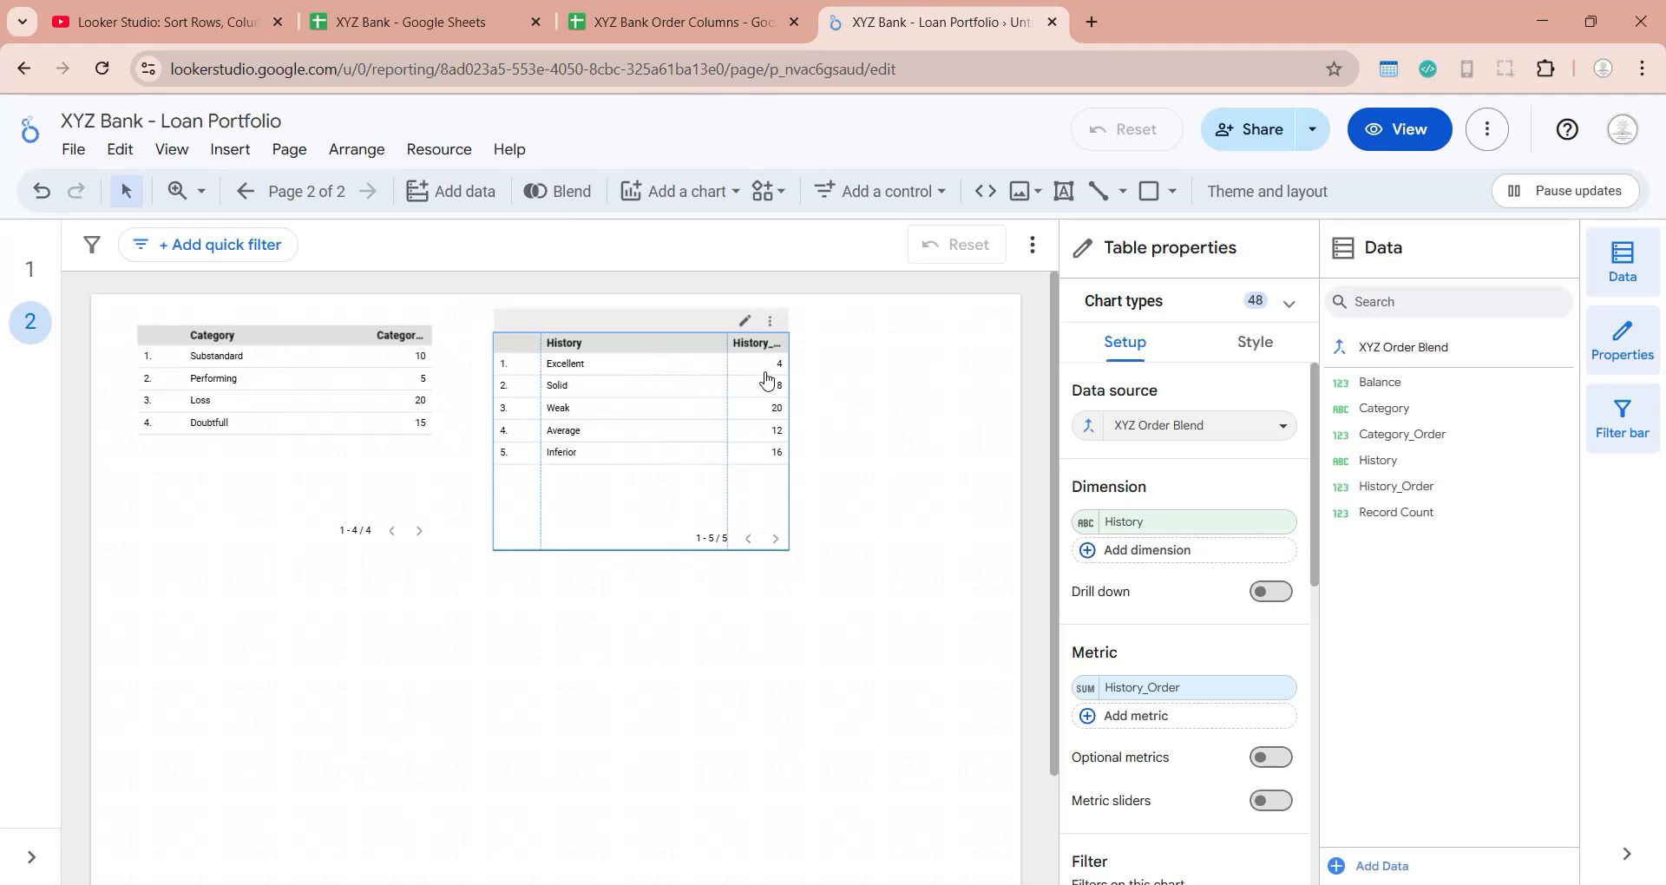
Step: Change the aggregation of the Category table's Category_Order metric to Min
left_click(404, 466)
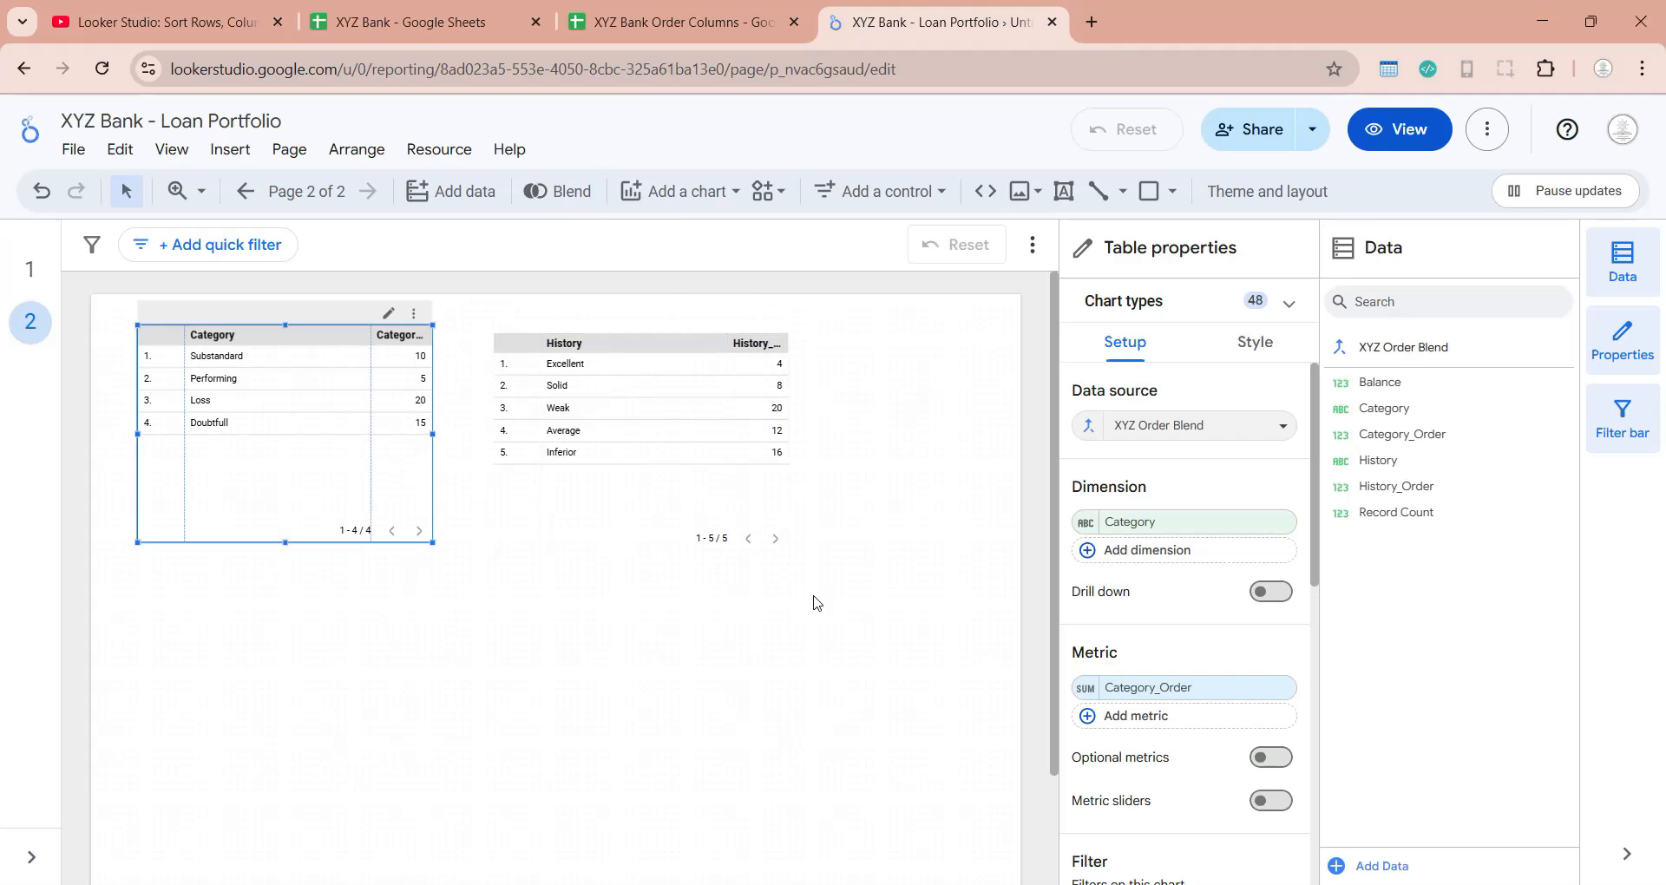
left_click(1111, 692)
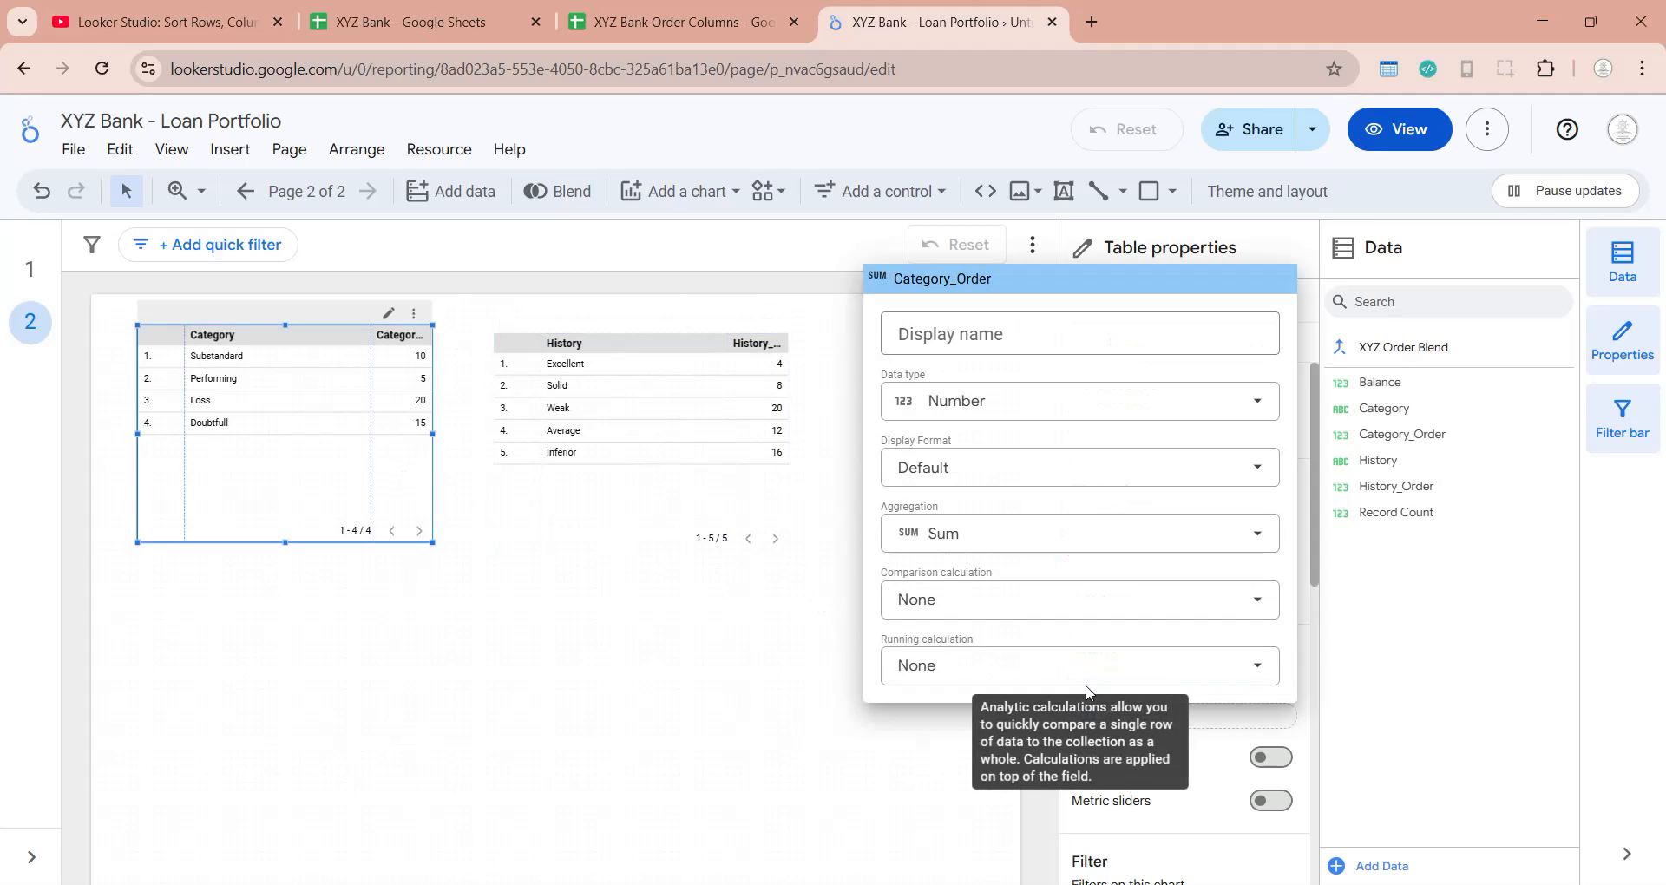
left_click(955, 531)
left_click(944, 340)
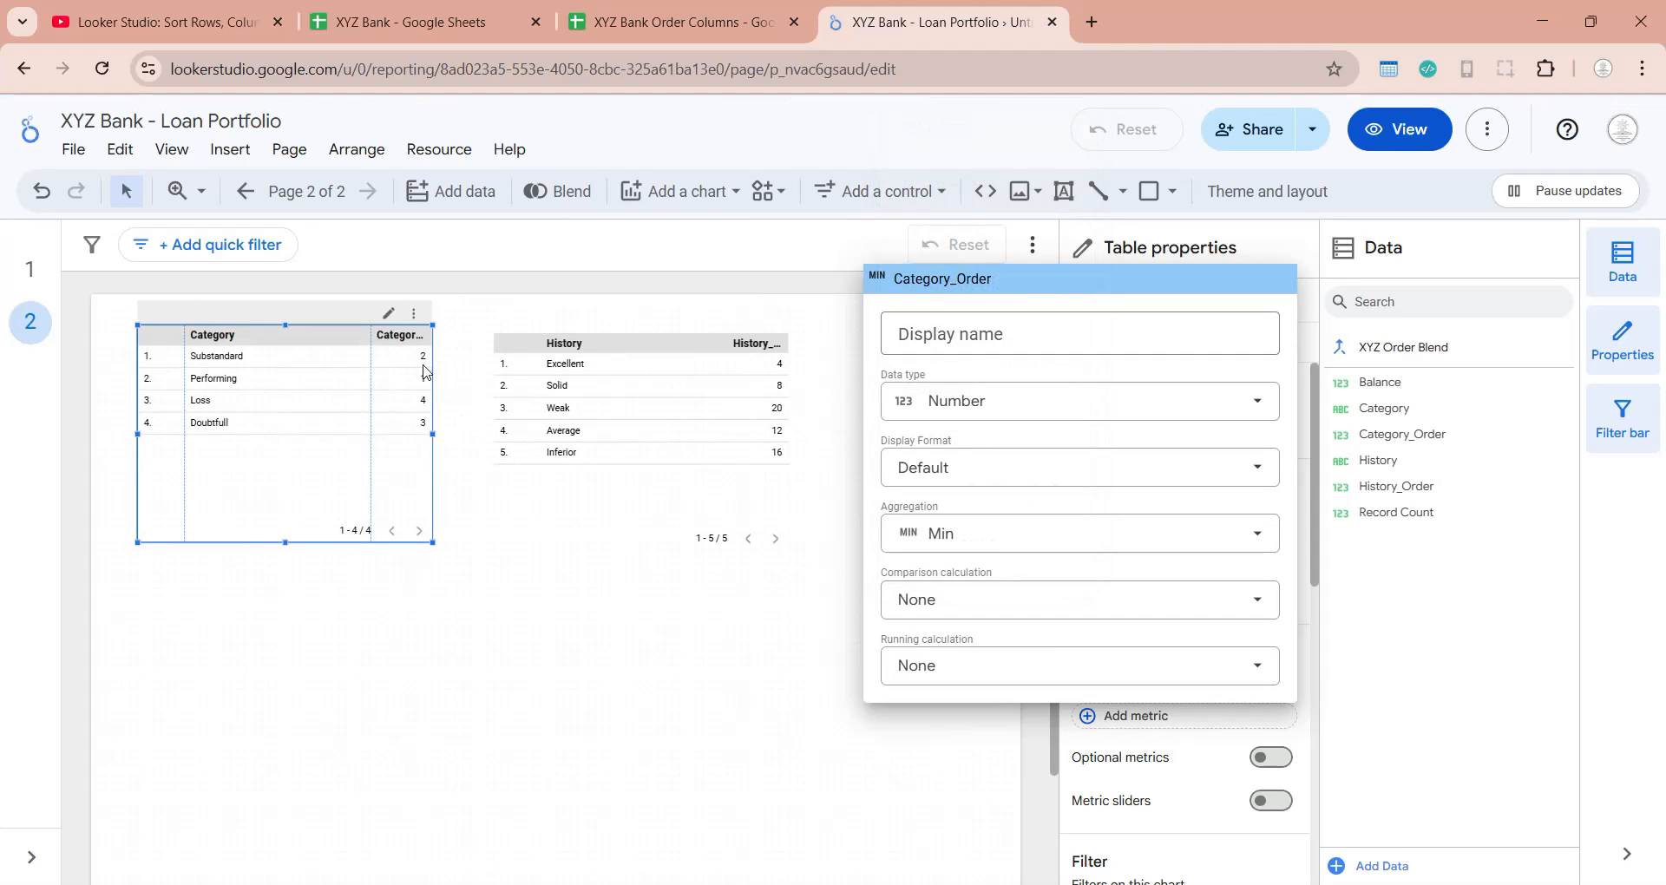
Step: Change the aggregation of the History table's History_Order metric to Min
left_click(666, 485)
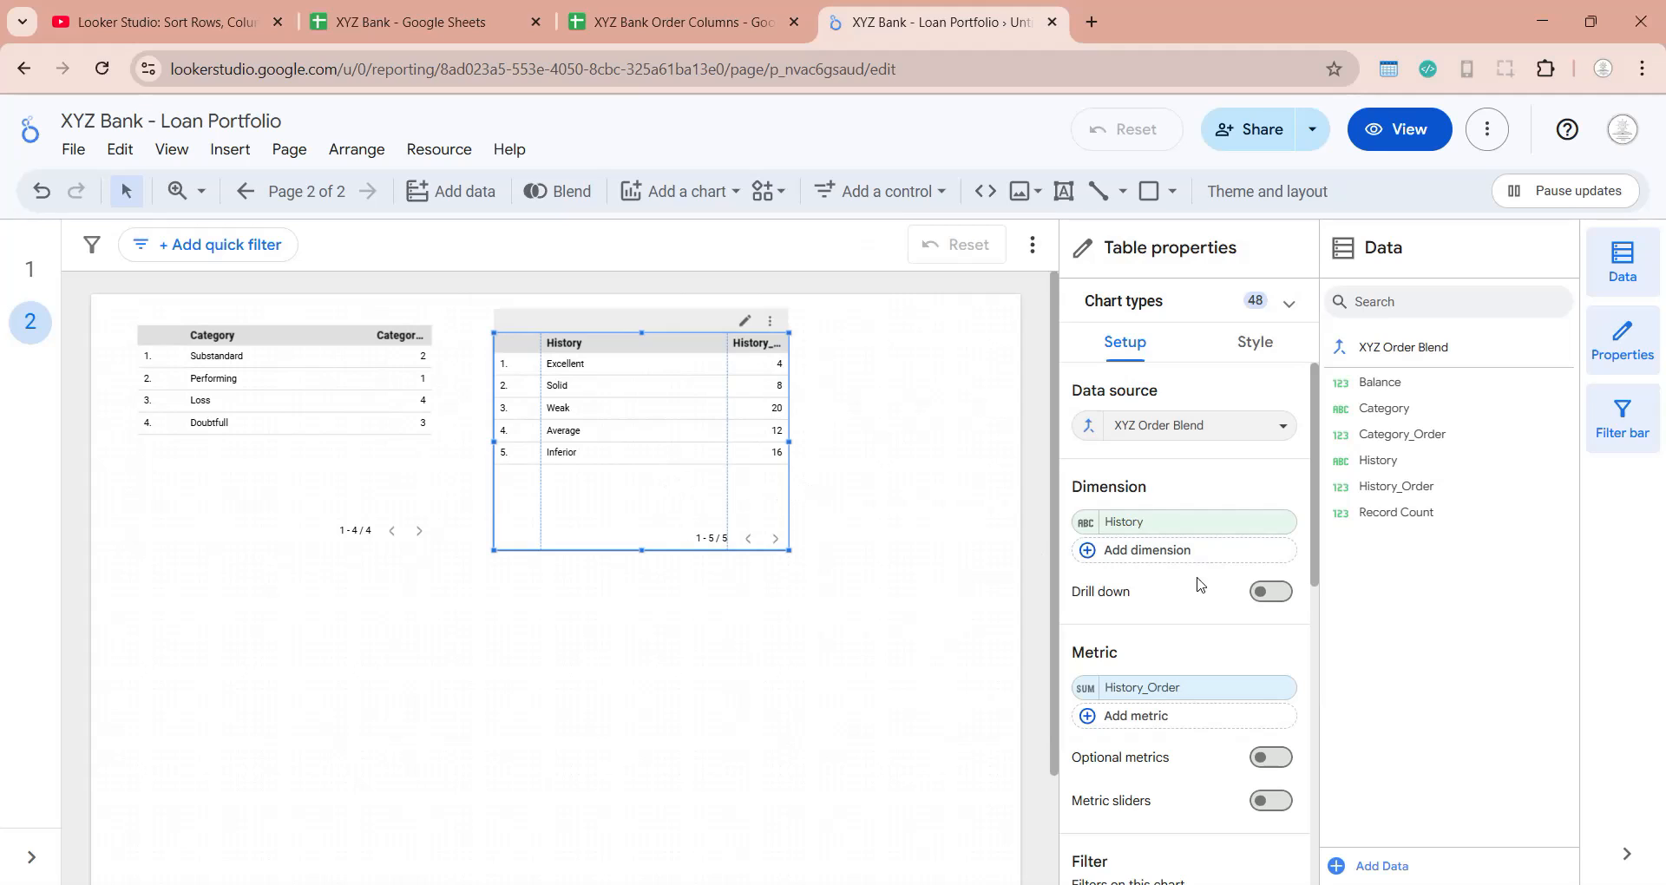
left_click(1204, 687)
left_click(954, 533)
left_click(943, 337)
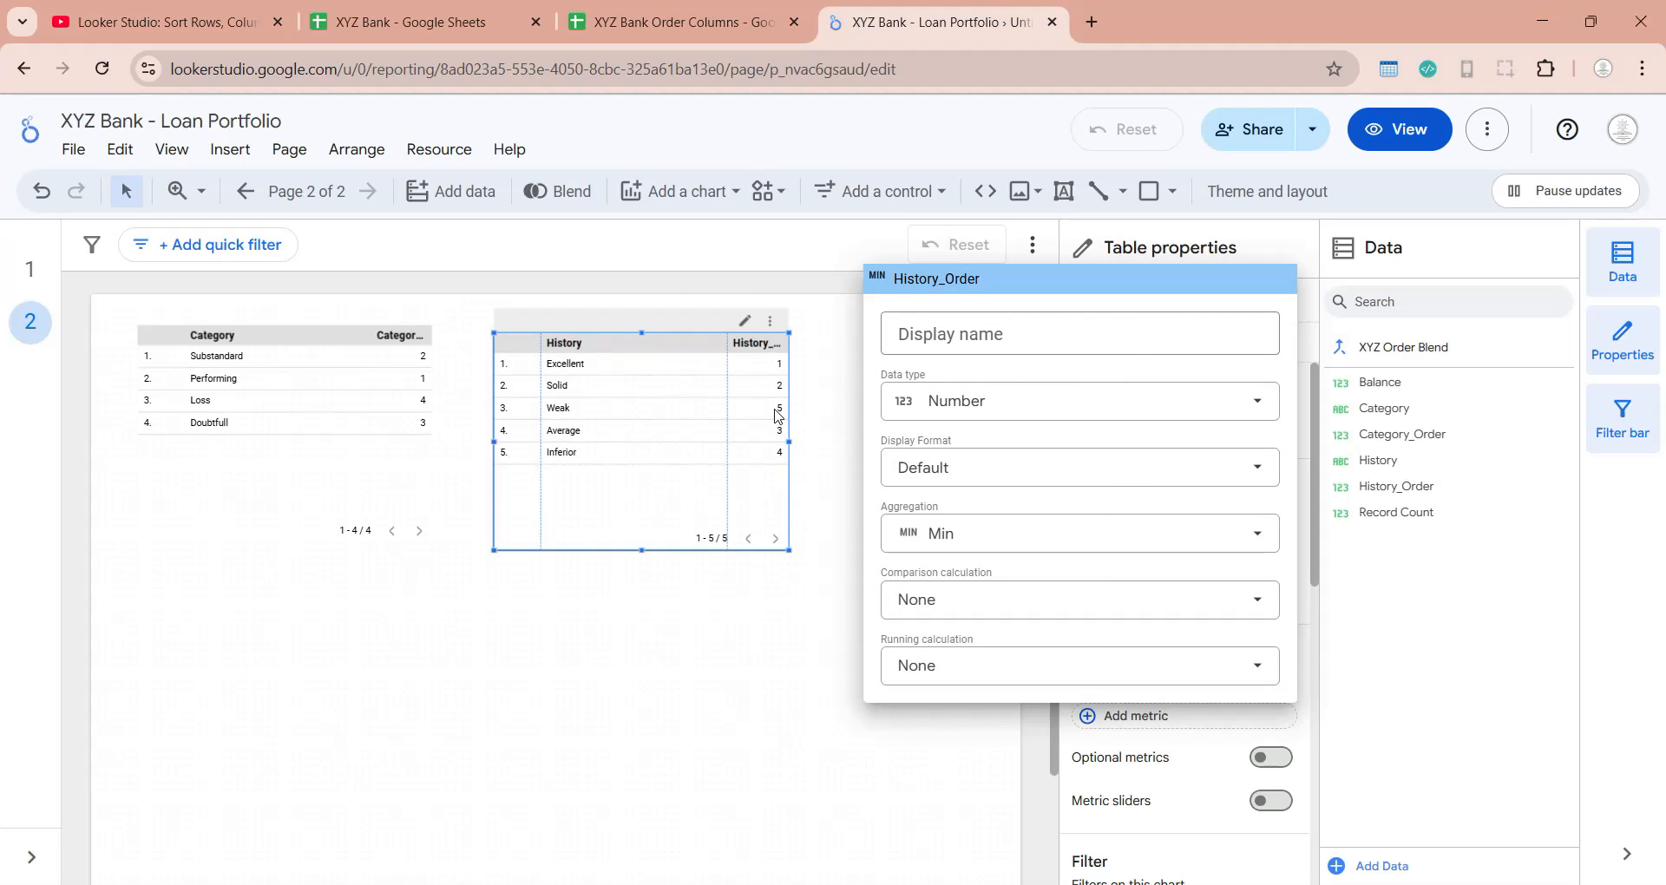
left_click(835, 472)
Step: Delete the second report page holding the two test tables
left_click(290, 153)
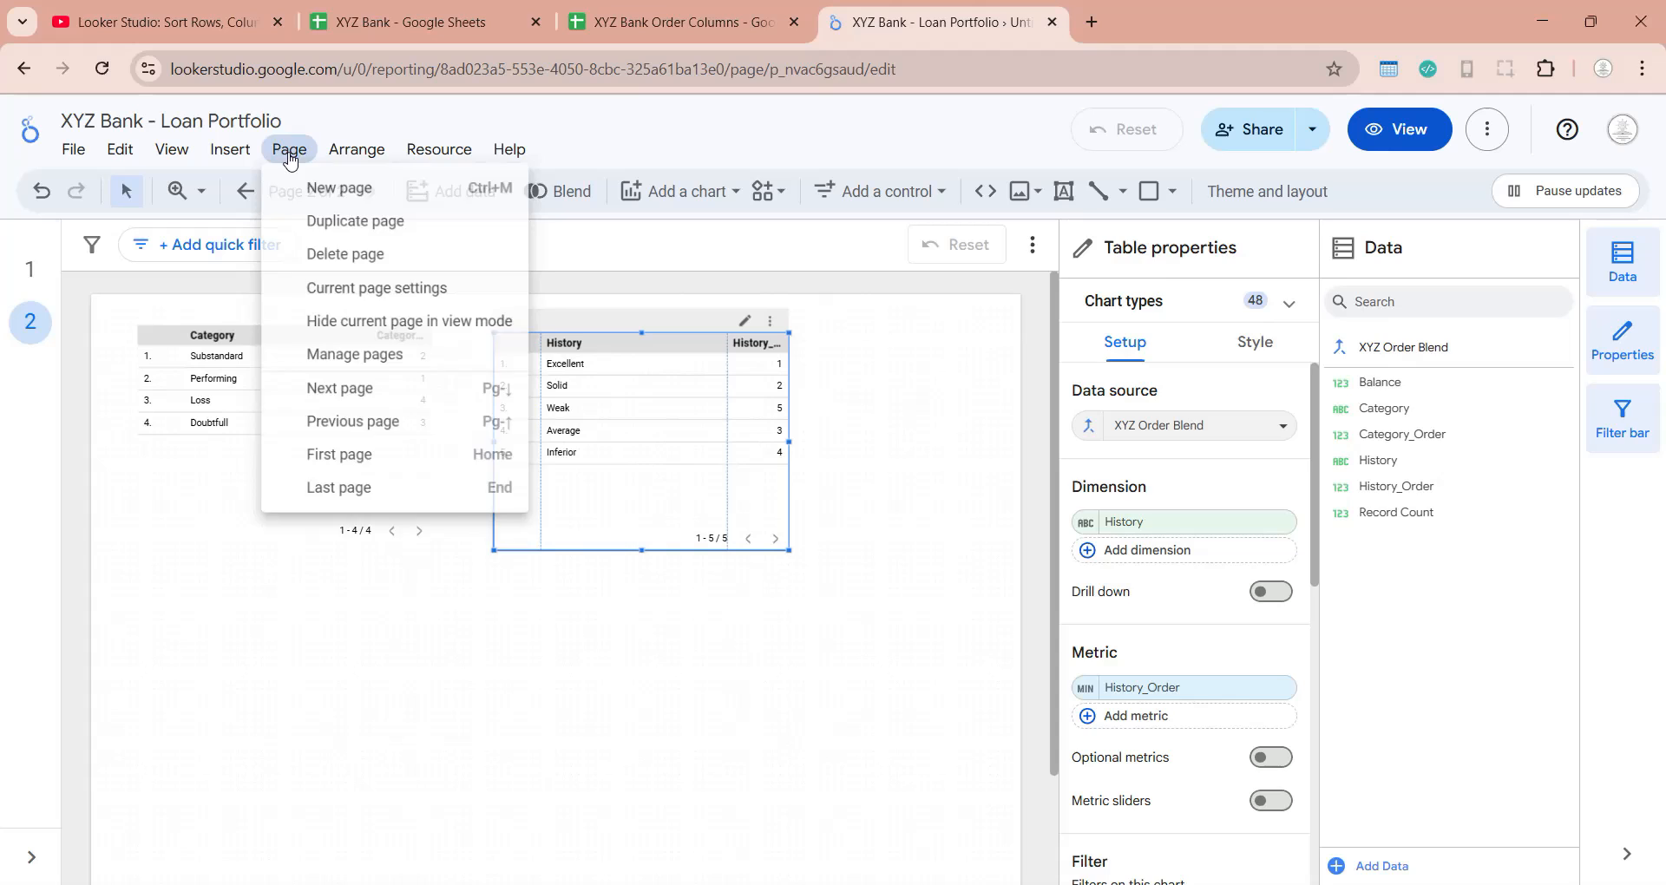
left_click(329, 259)
left_click(963, 599)
Step: Set the aggregation of the pivot table's History_Order column sort to Min and look over the charts
scroll(1128, 660, "down", 4)
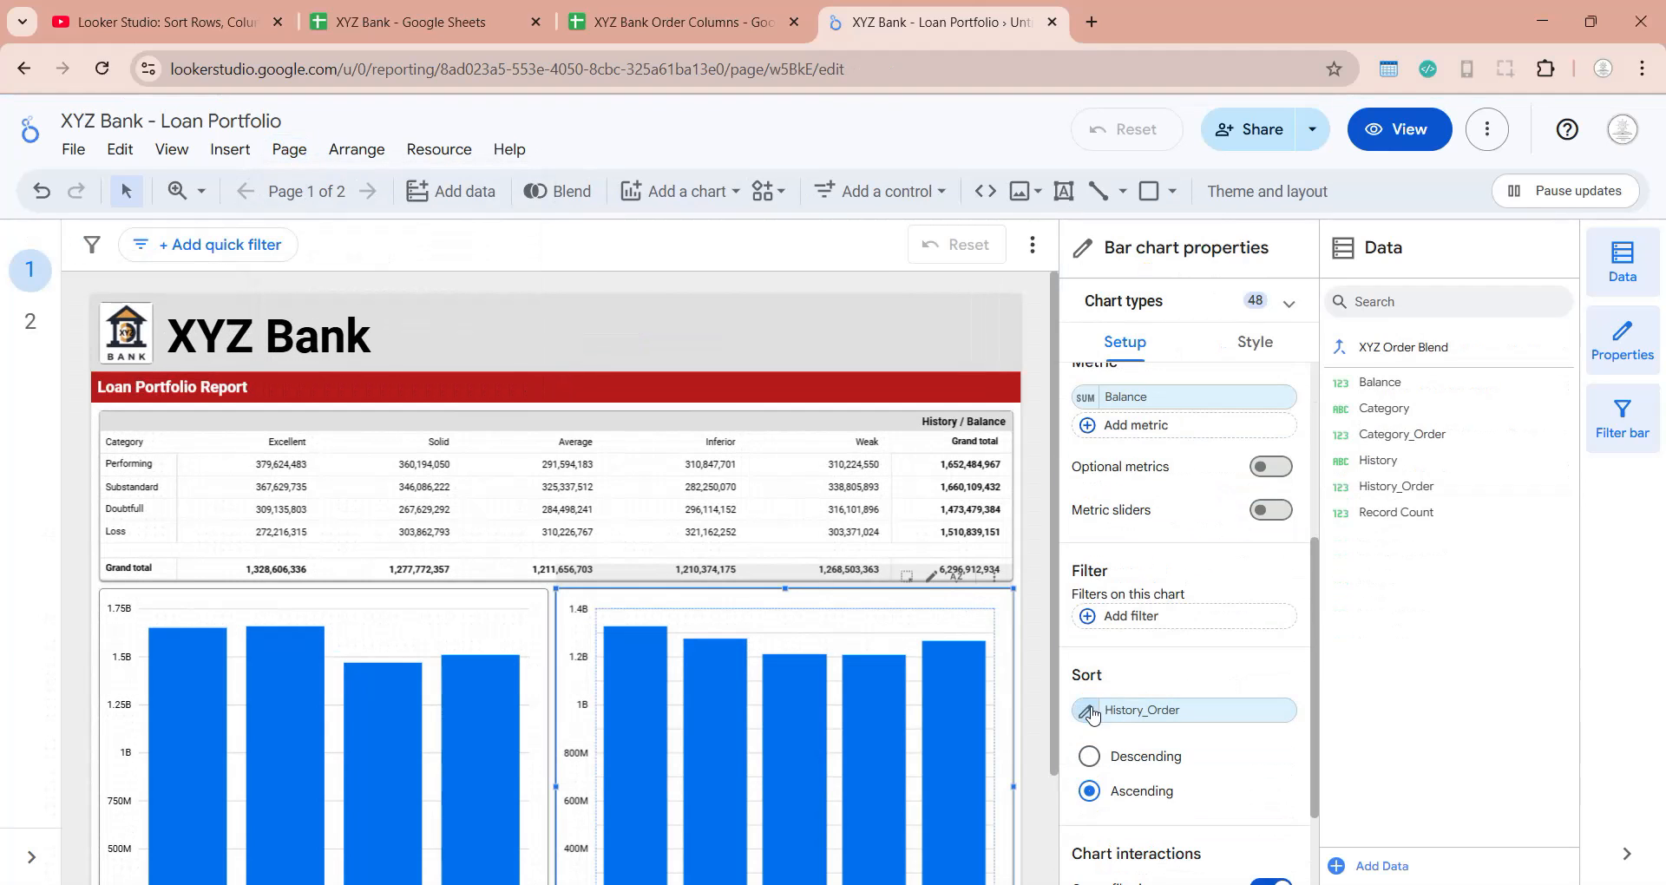
left_click(1089, 707)
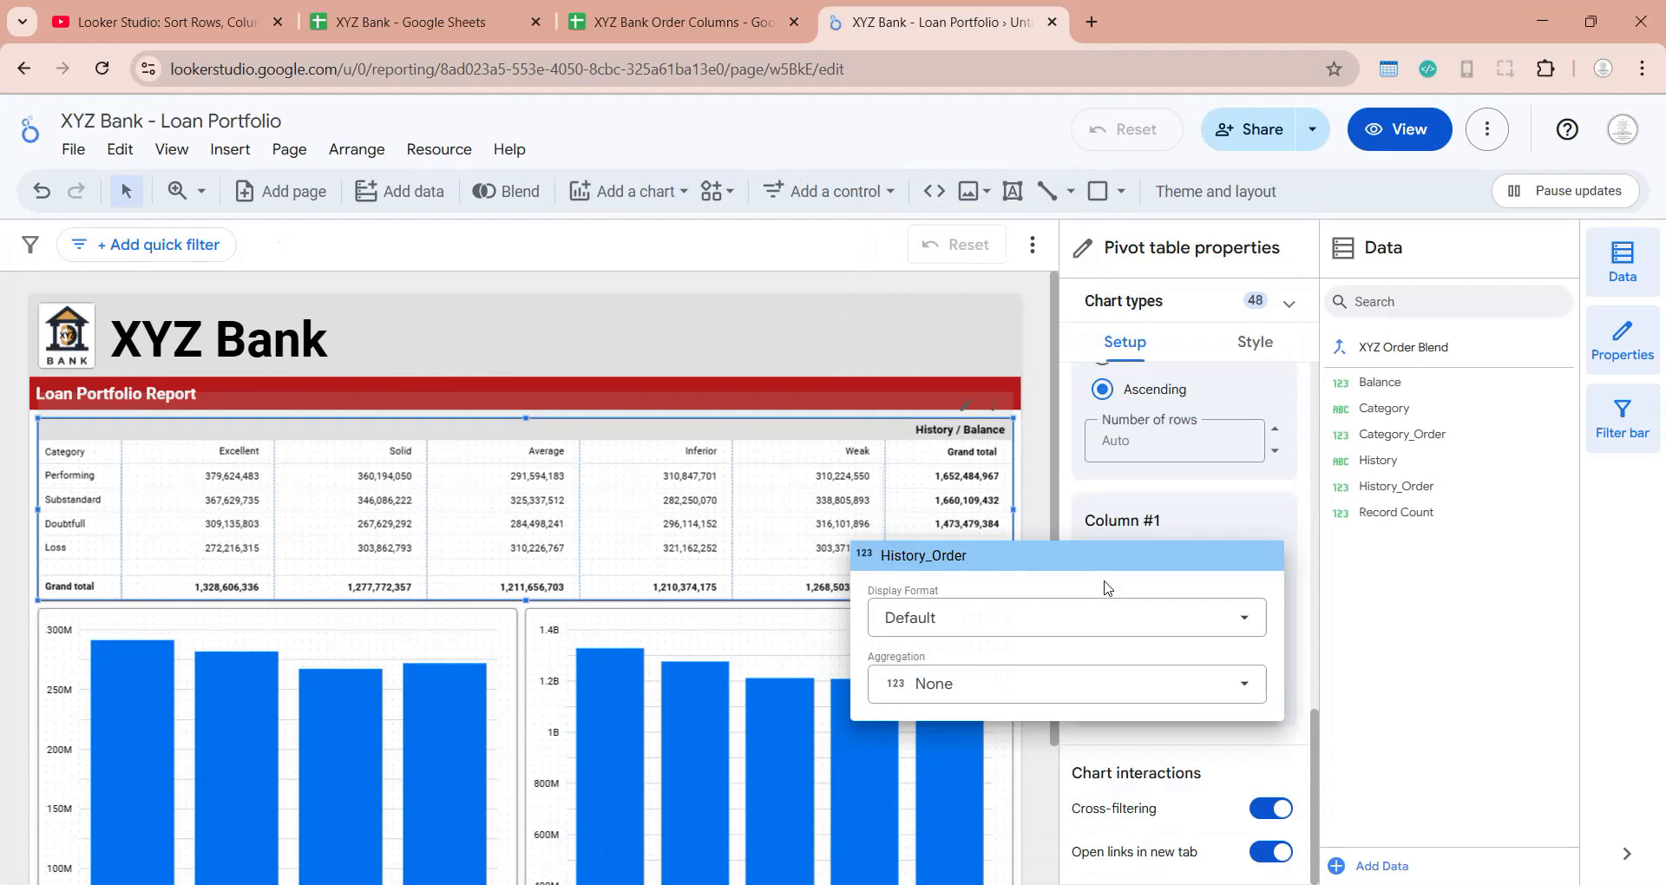
left_click(1067, 683)
left_click(939, 457)
left_click(1294, 766)
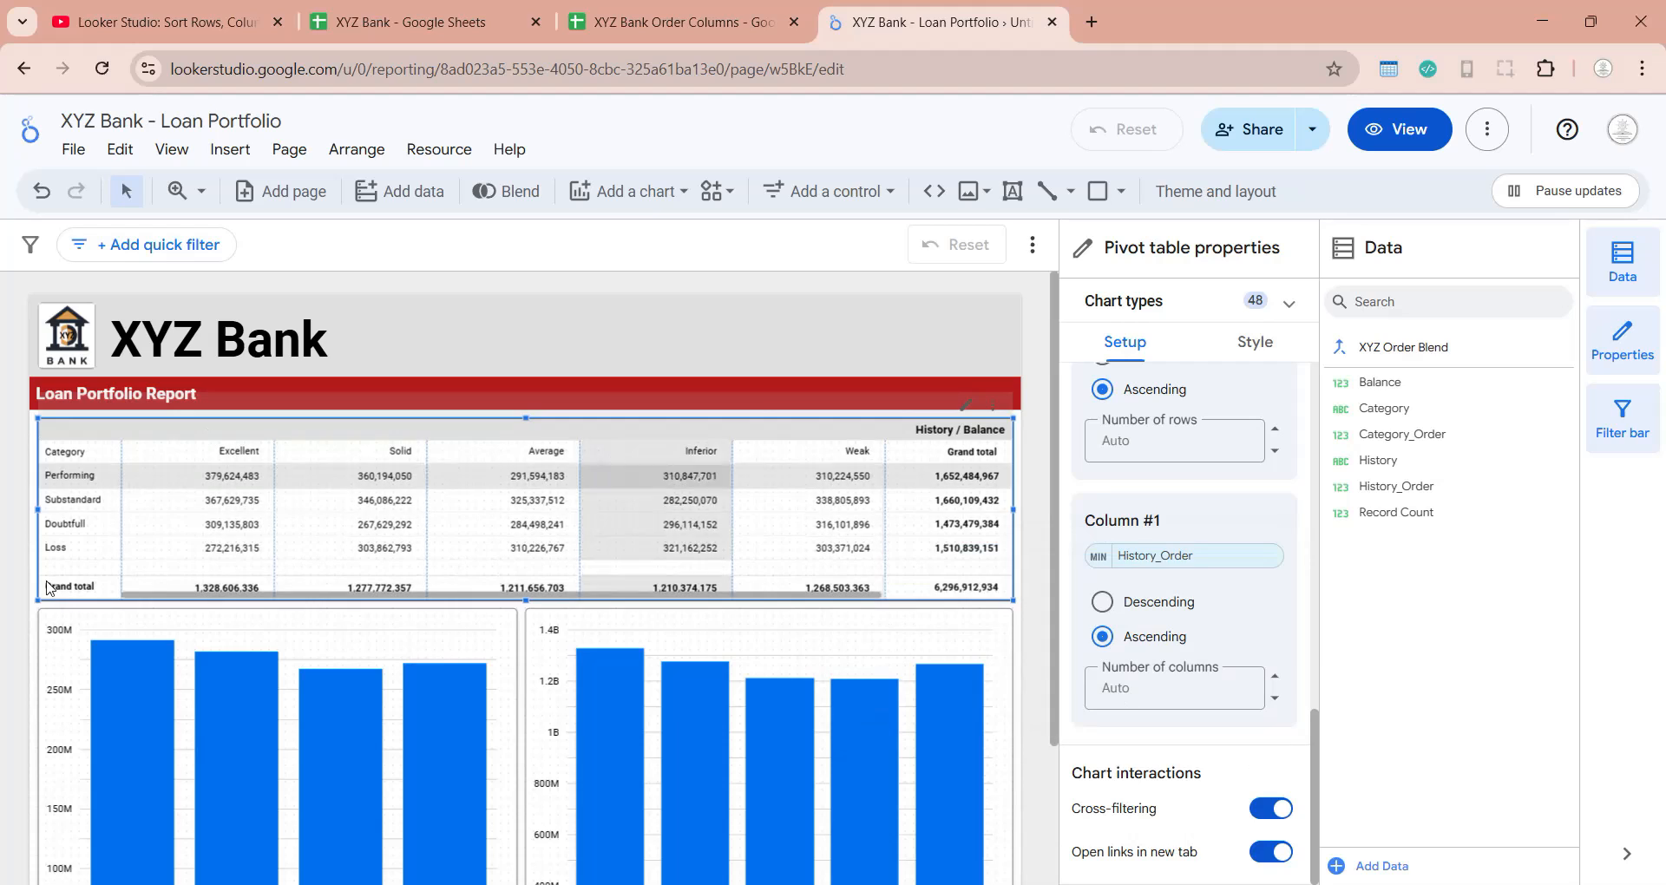
scroll(1030, 673, "down", 3)
left_click(1030, 674)
scroll(1030, 674, "up", 2)
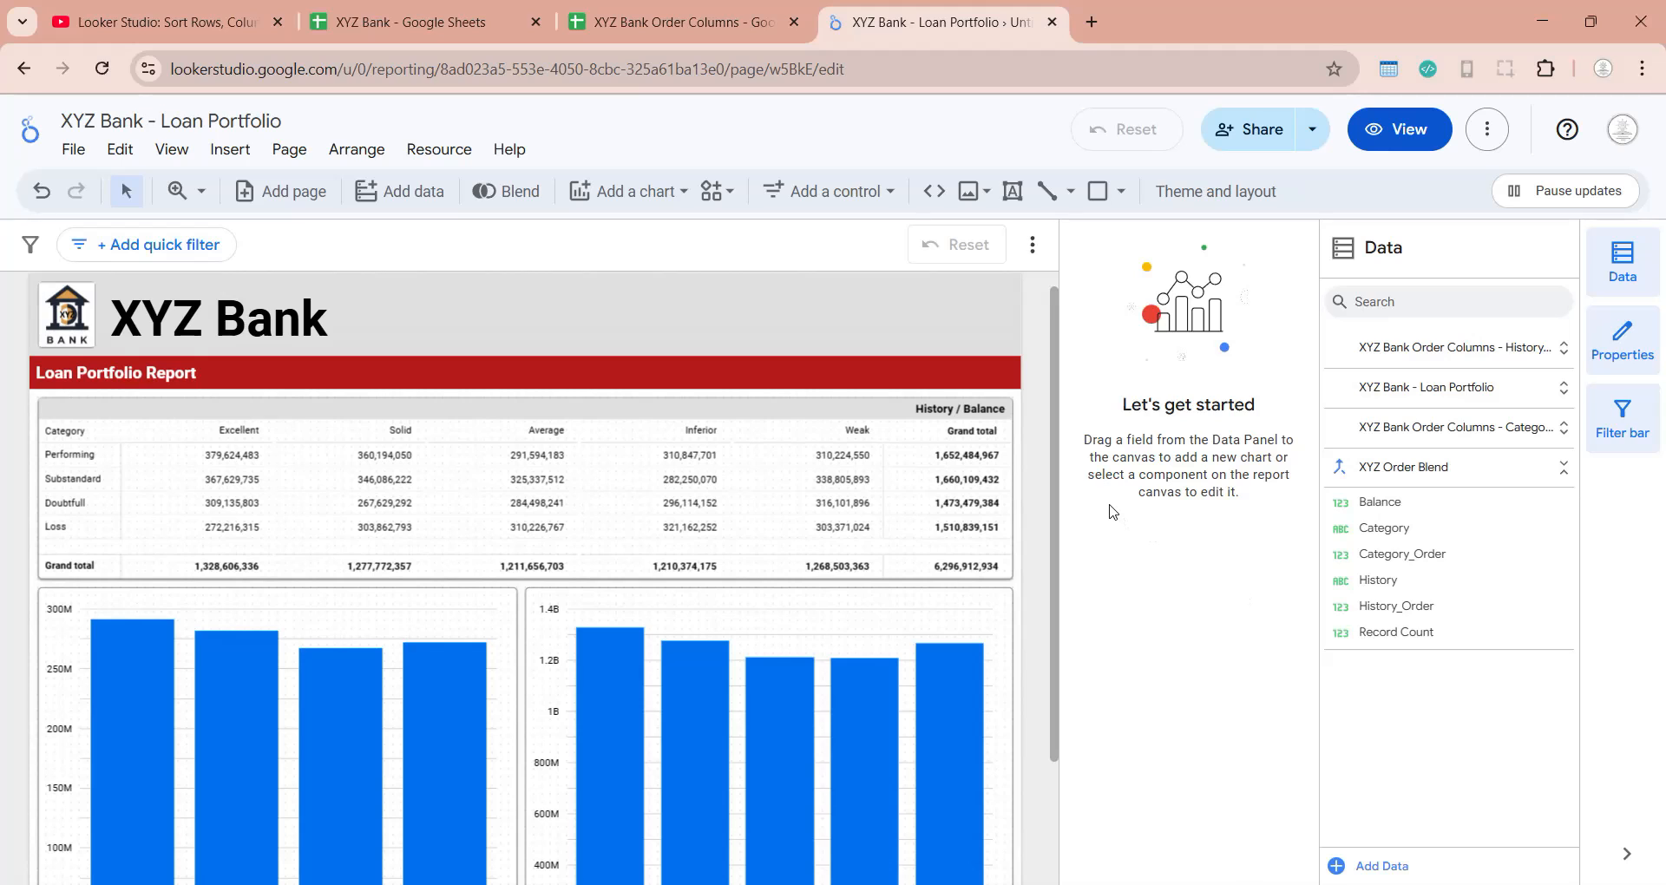
Step: Remove XYZ Order Blend from the report's blends and return to the canvas
left_click(1341, 469)
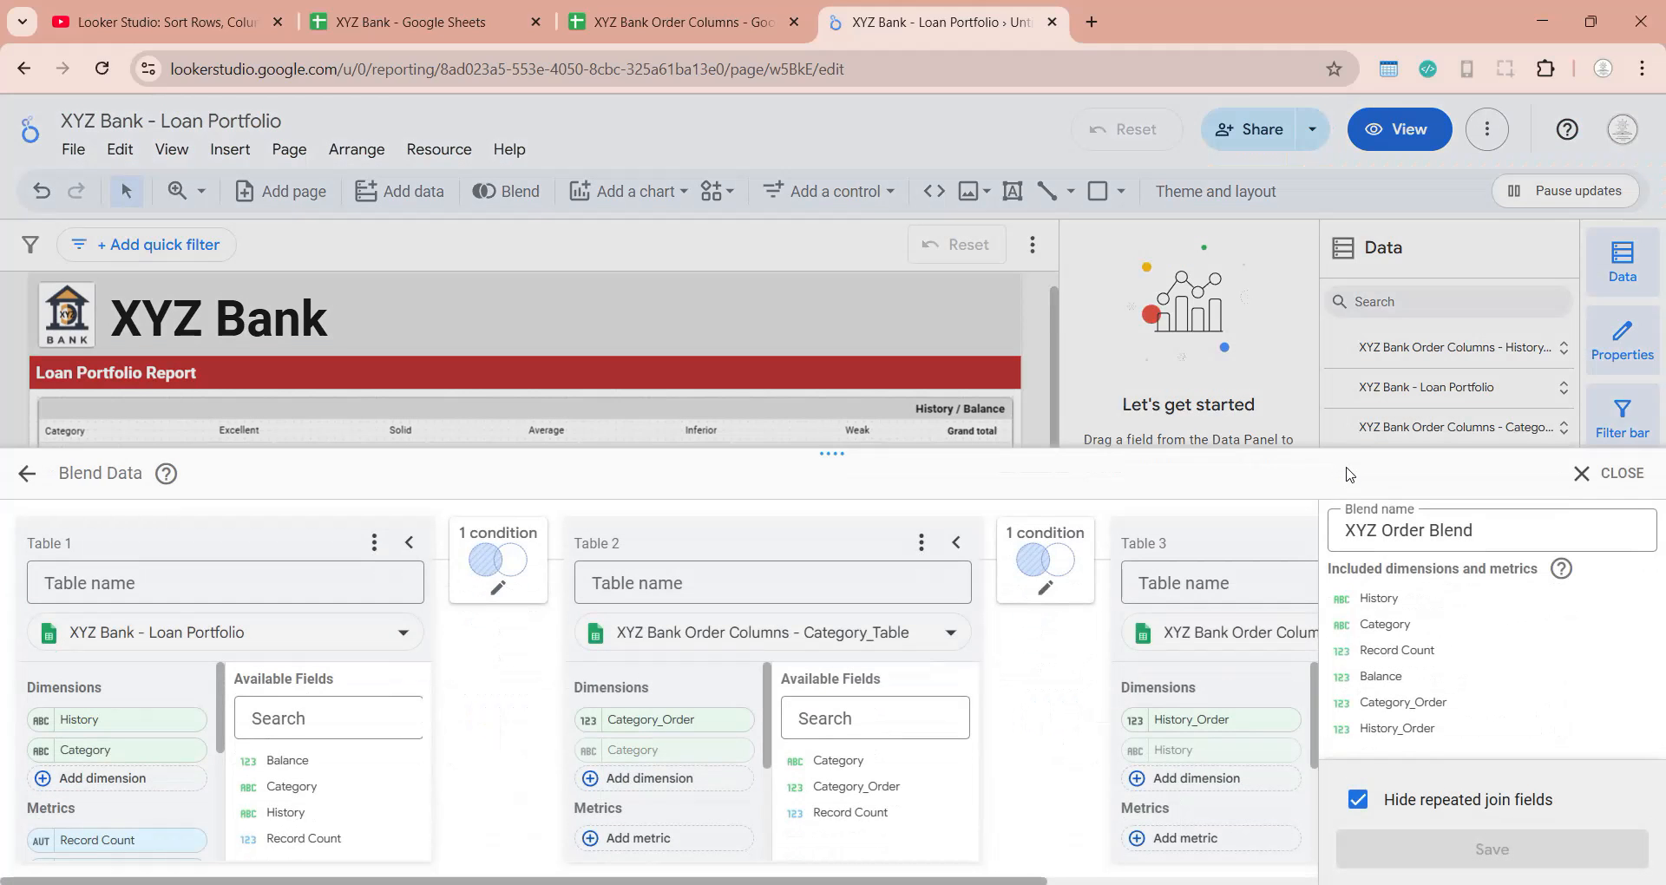
left_click(27, 473)
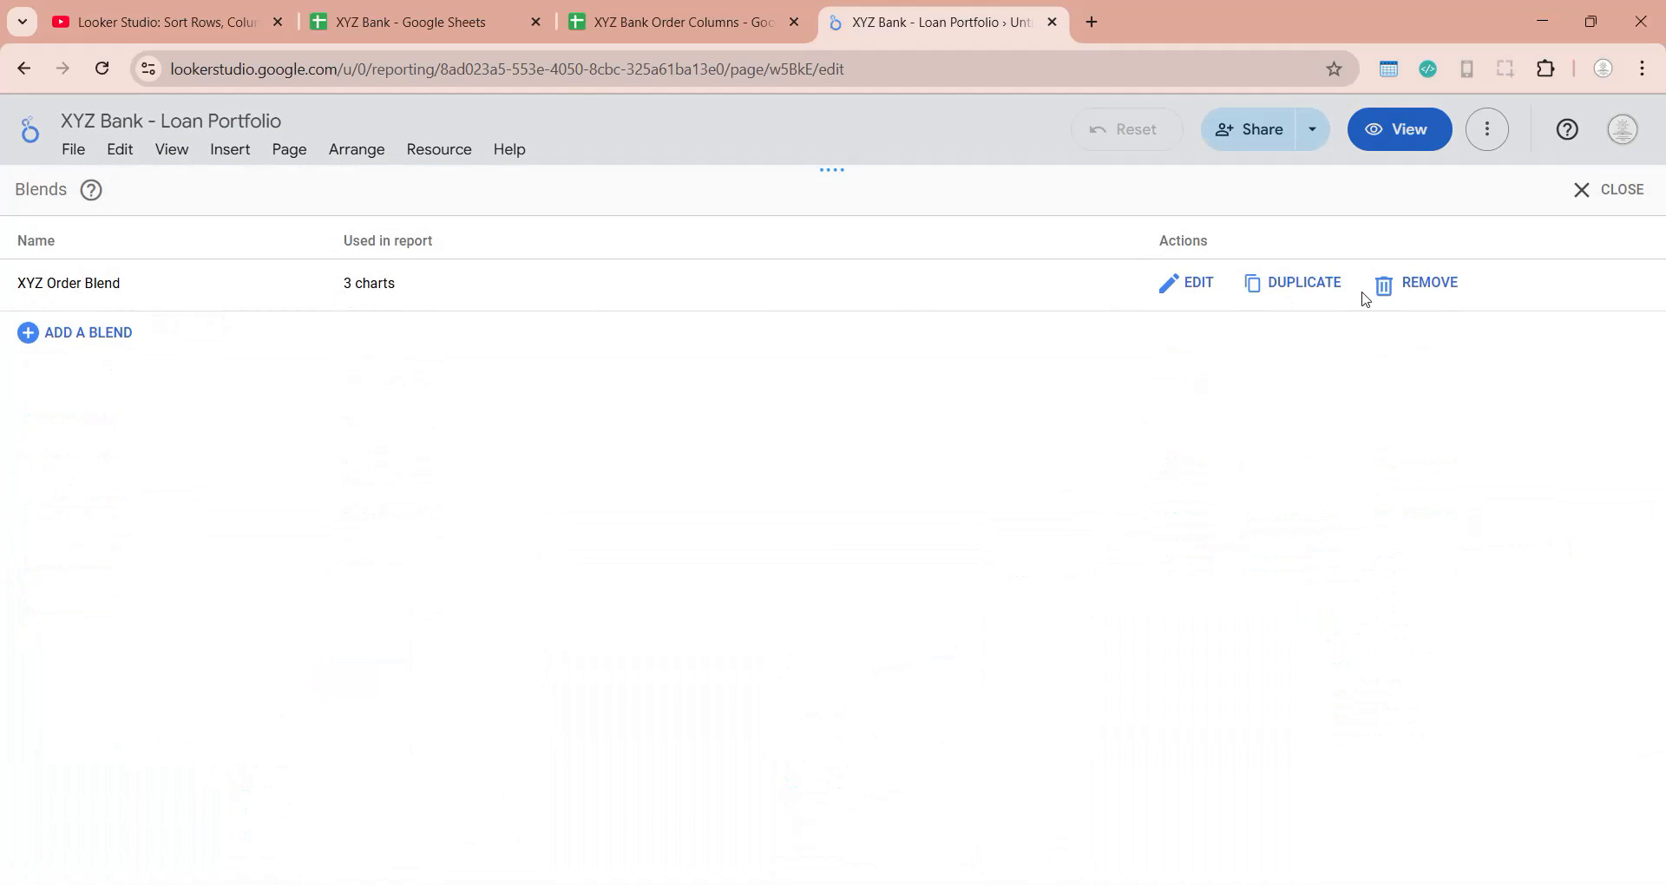
left_click(1383, 292)
left_click(848, 547)
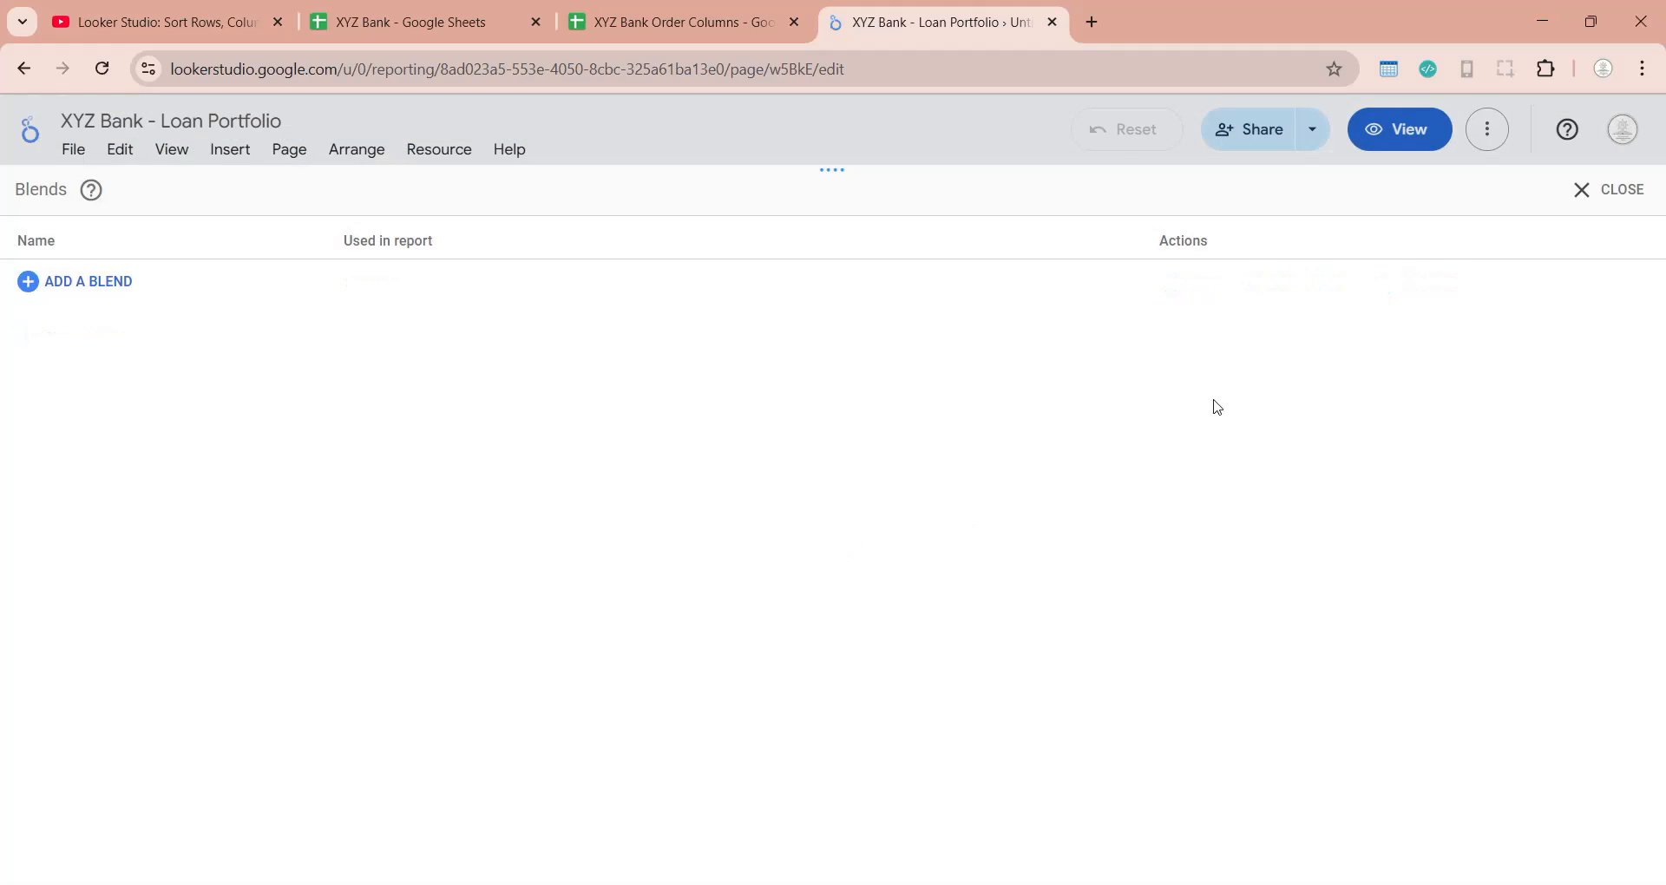
left_click(1581, 189)
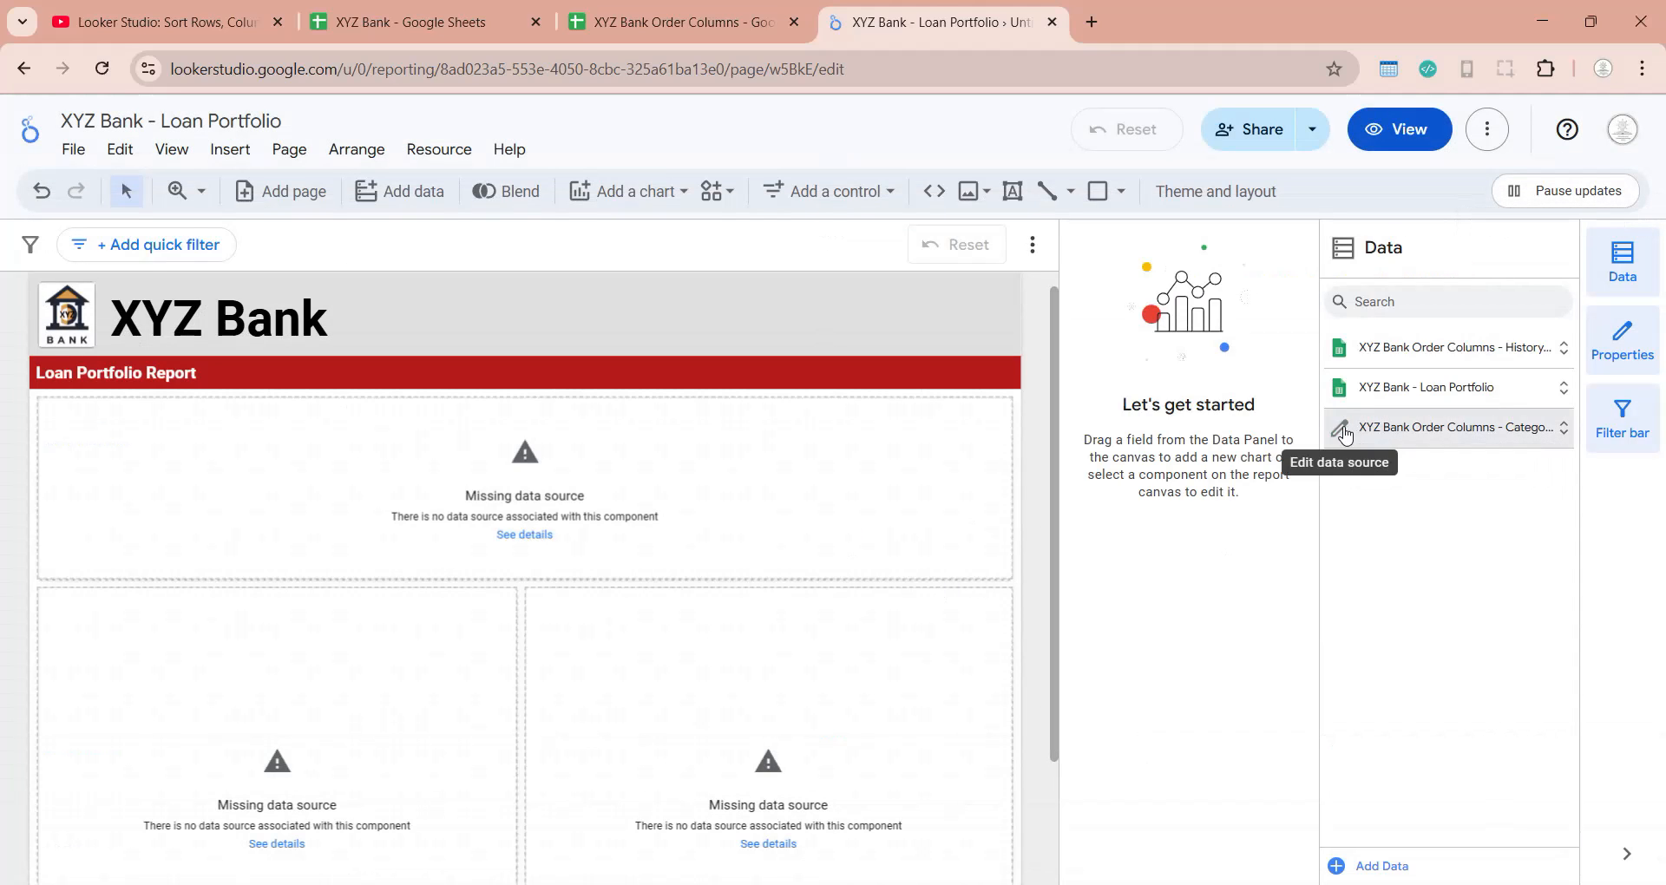
Step: Remove the History_Table and Category_Table order column data sources from the report, keeping only XYZ Bank - Loan Portfolio
left_click(1343, 433)
left_click(75, 523)
left_click(30, 475)
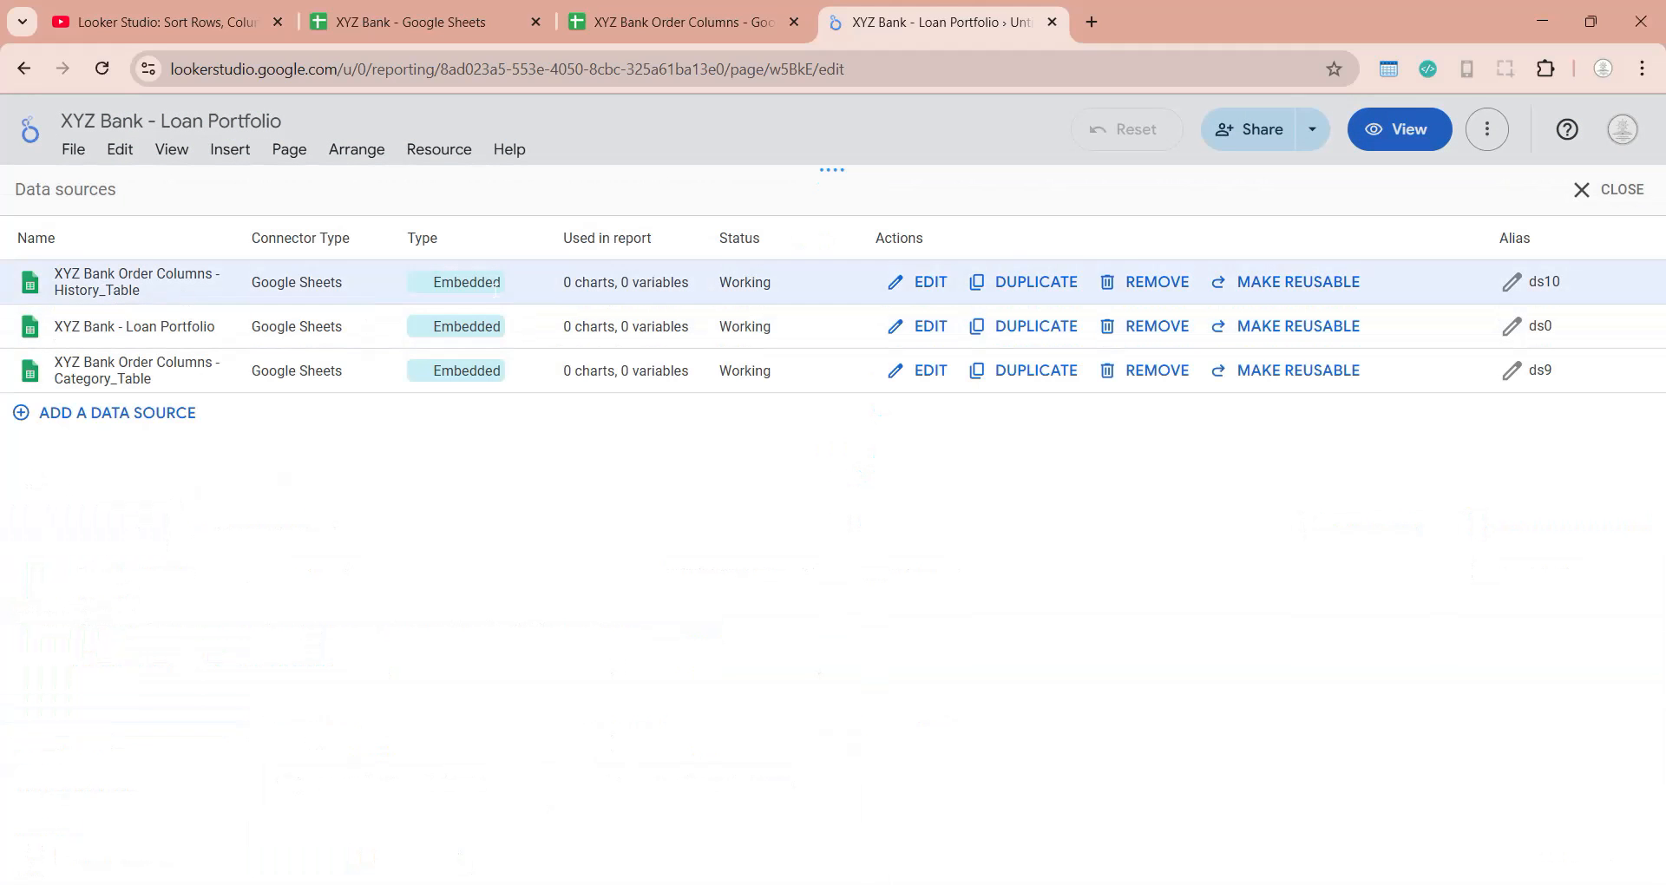
left_click(1156, 282)
left_click(996, 591)
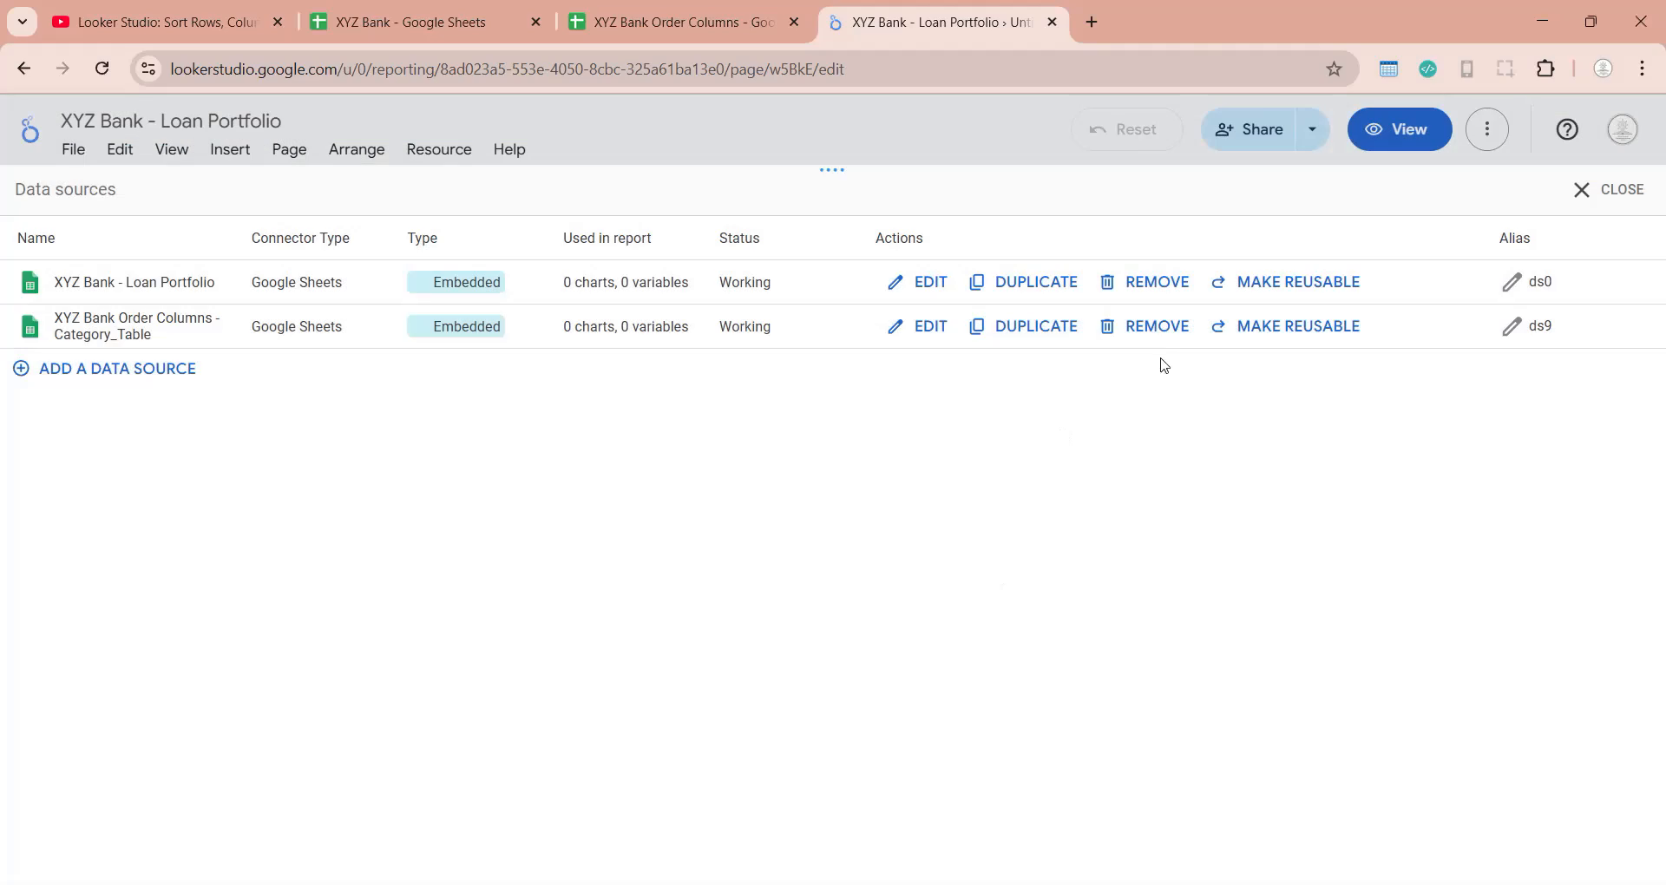
left_click(1156, 326)
left_click(997, 590)
left_click(1609, 190)
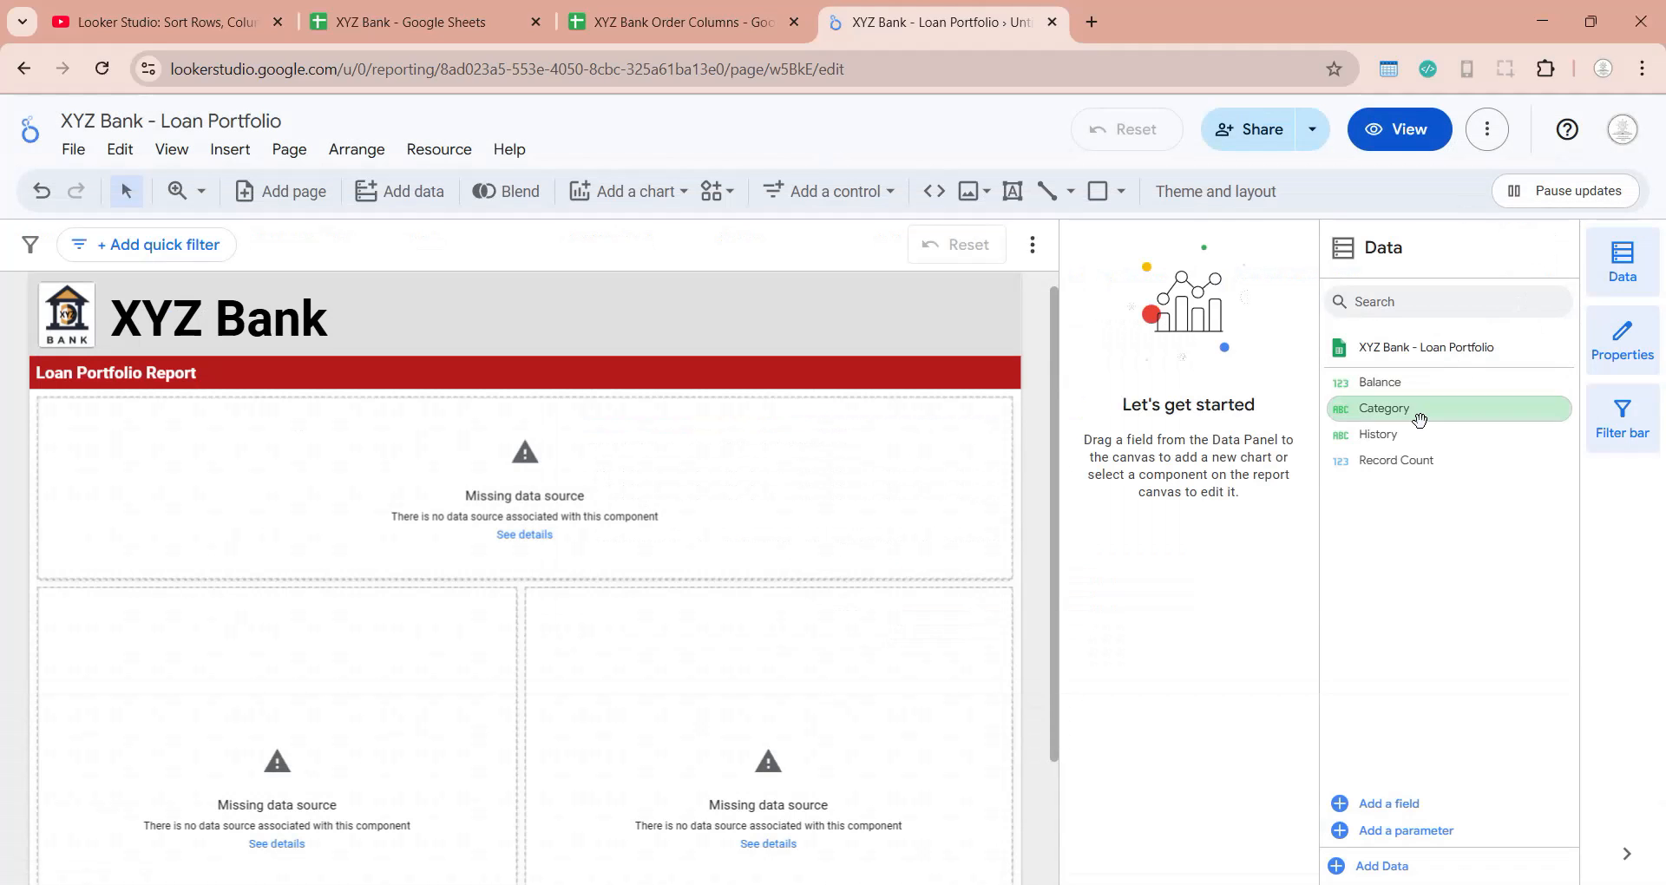
Step: Add a calculated field named Category_Order and copy the four category names from the Category_Table sheet into its formula
left_click(1371, 803)
left_click(1398, 652)
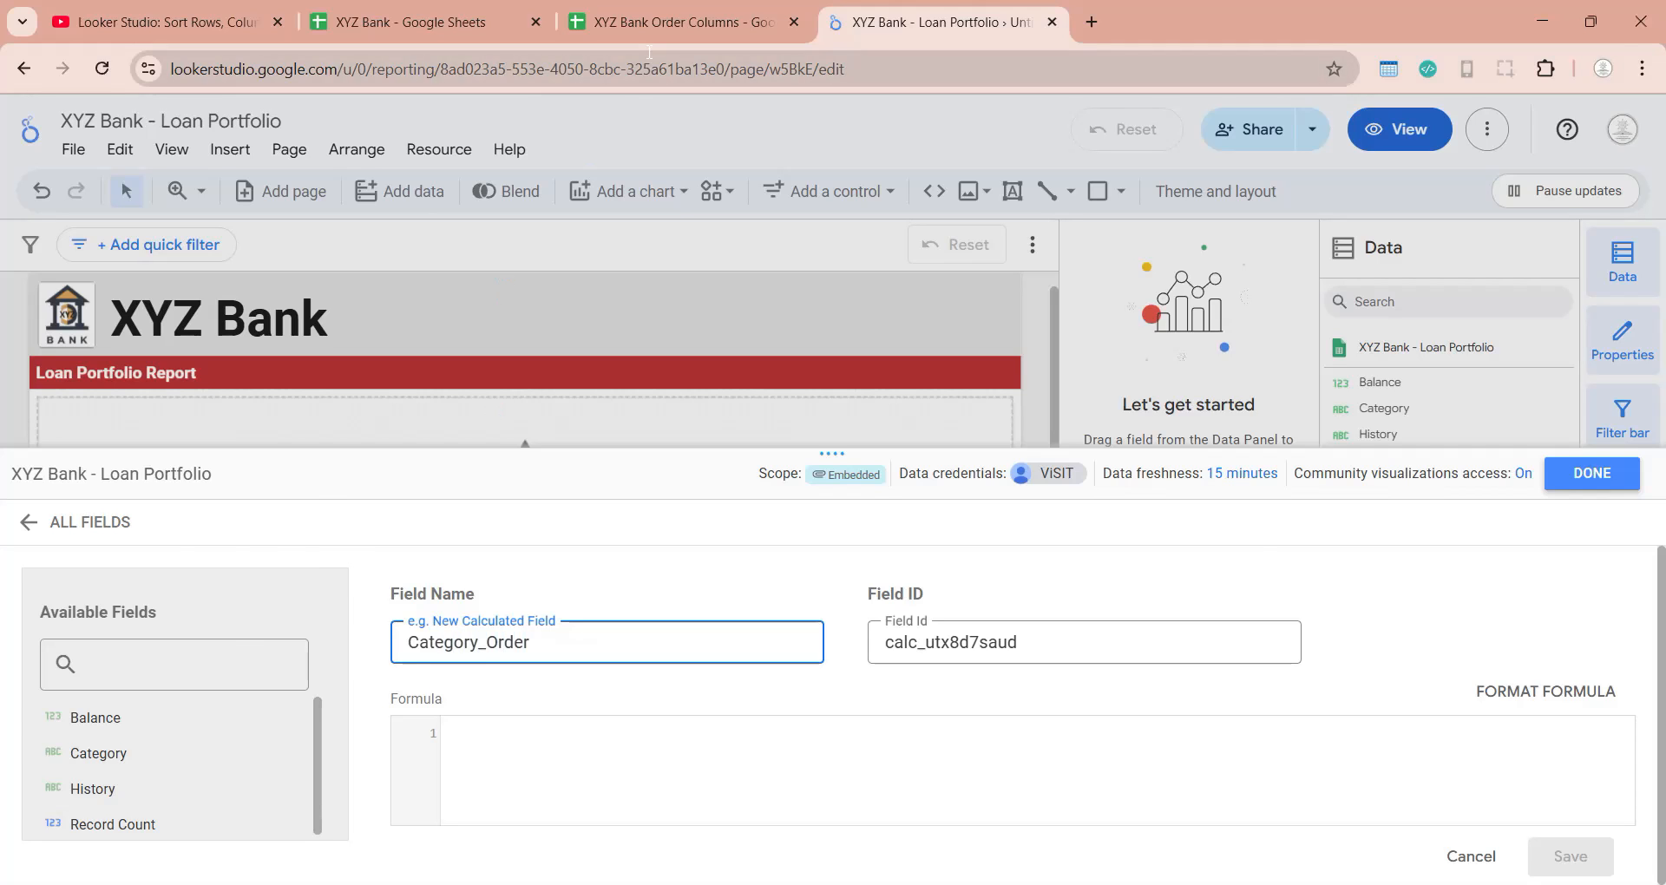
left_click(650, 26)
left_click(130, 311)
left_click(113, 386, "shift")
key("ctrl+c")
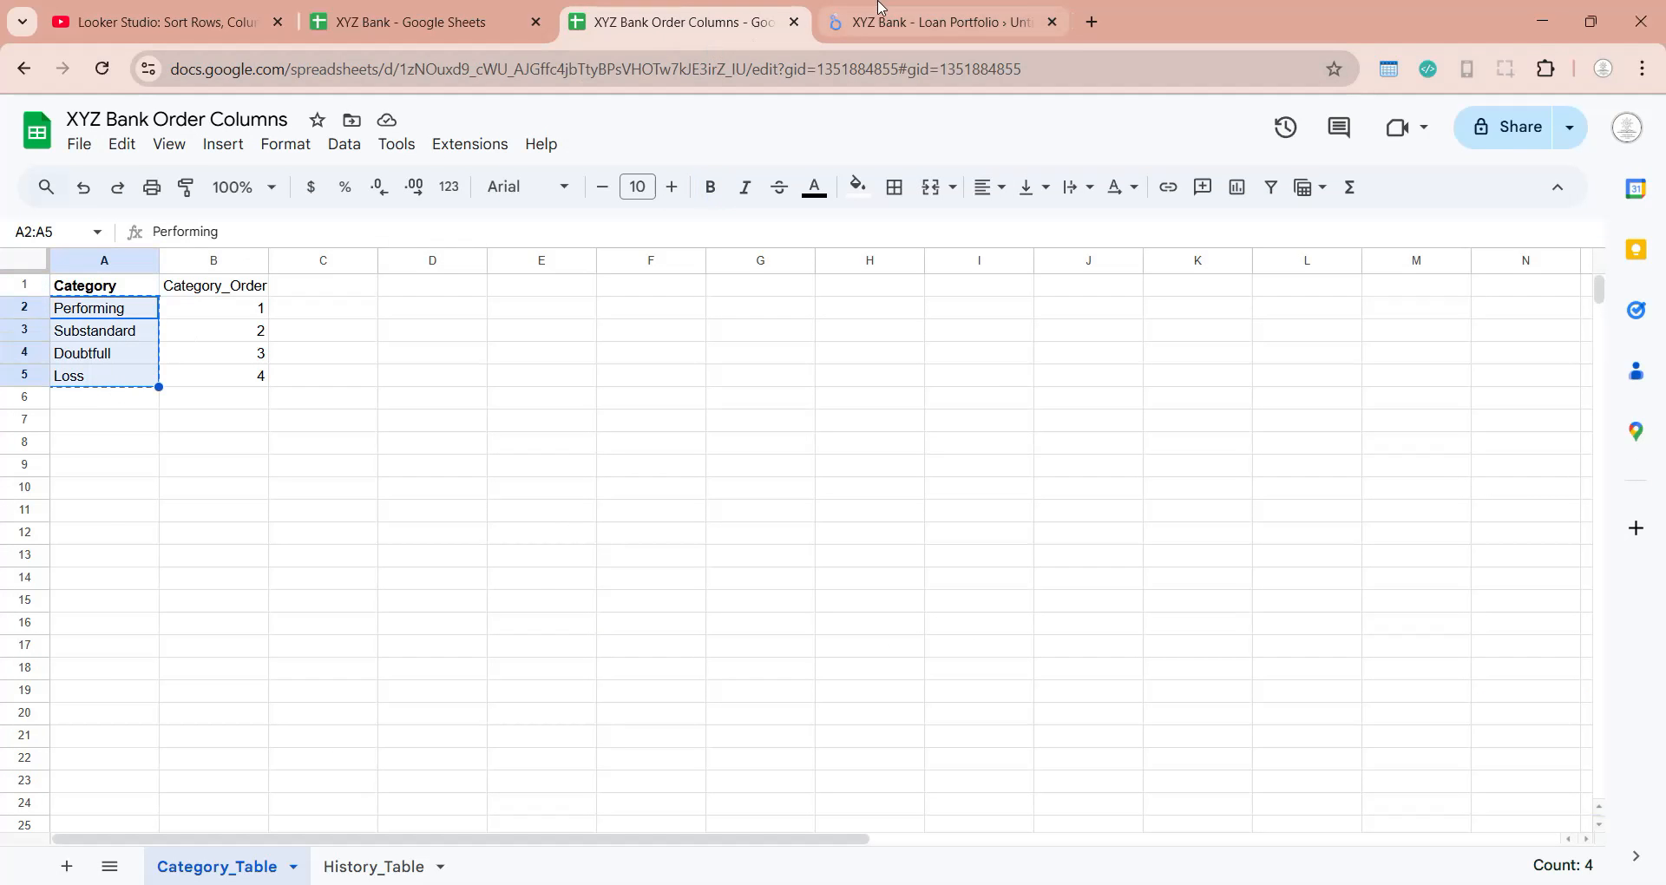
left_click(881, 7)
key("ctrl+v")
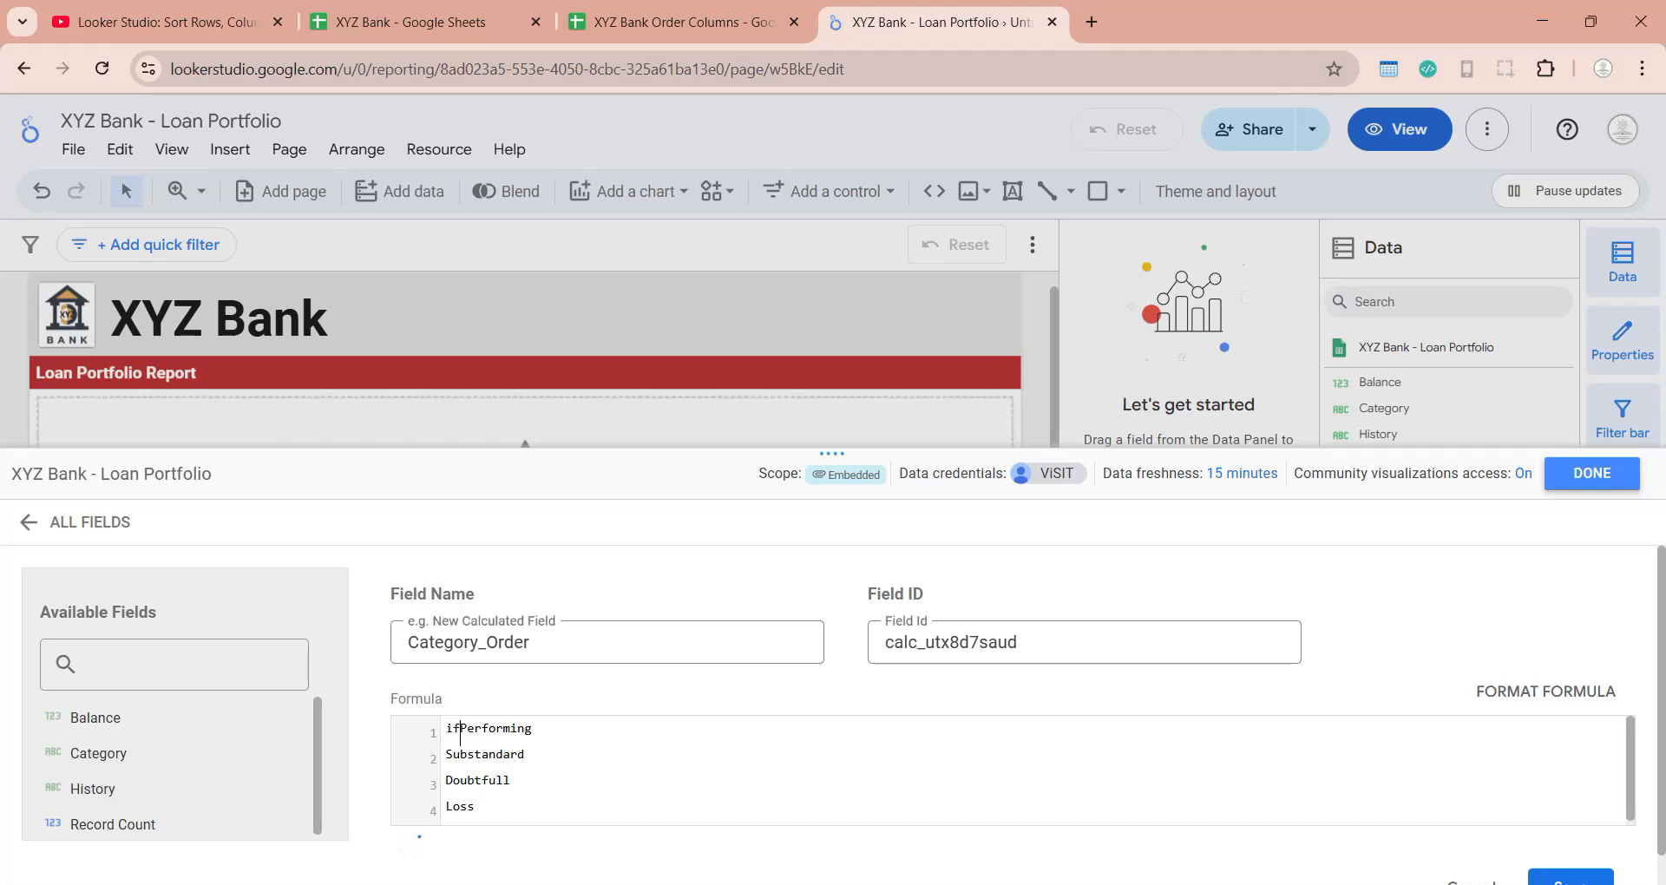
Step: Write the first two nested IF conditions on Category in the formula, returning 1 for "Performing" and 2 for "Substandard"
type("(category = \"")
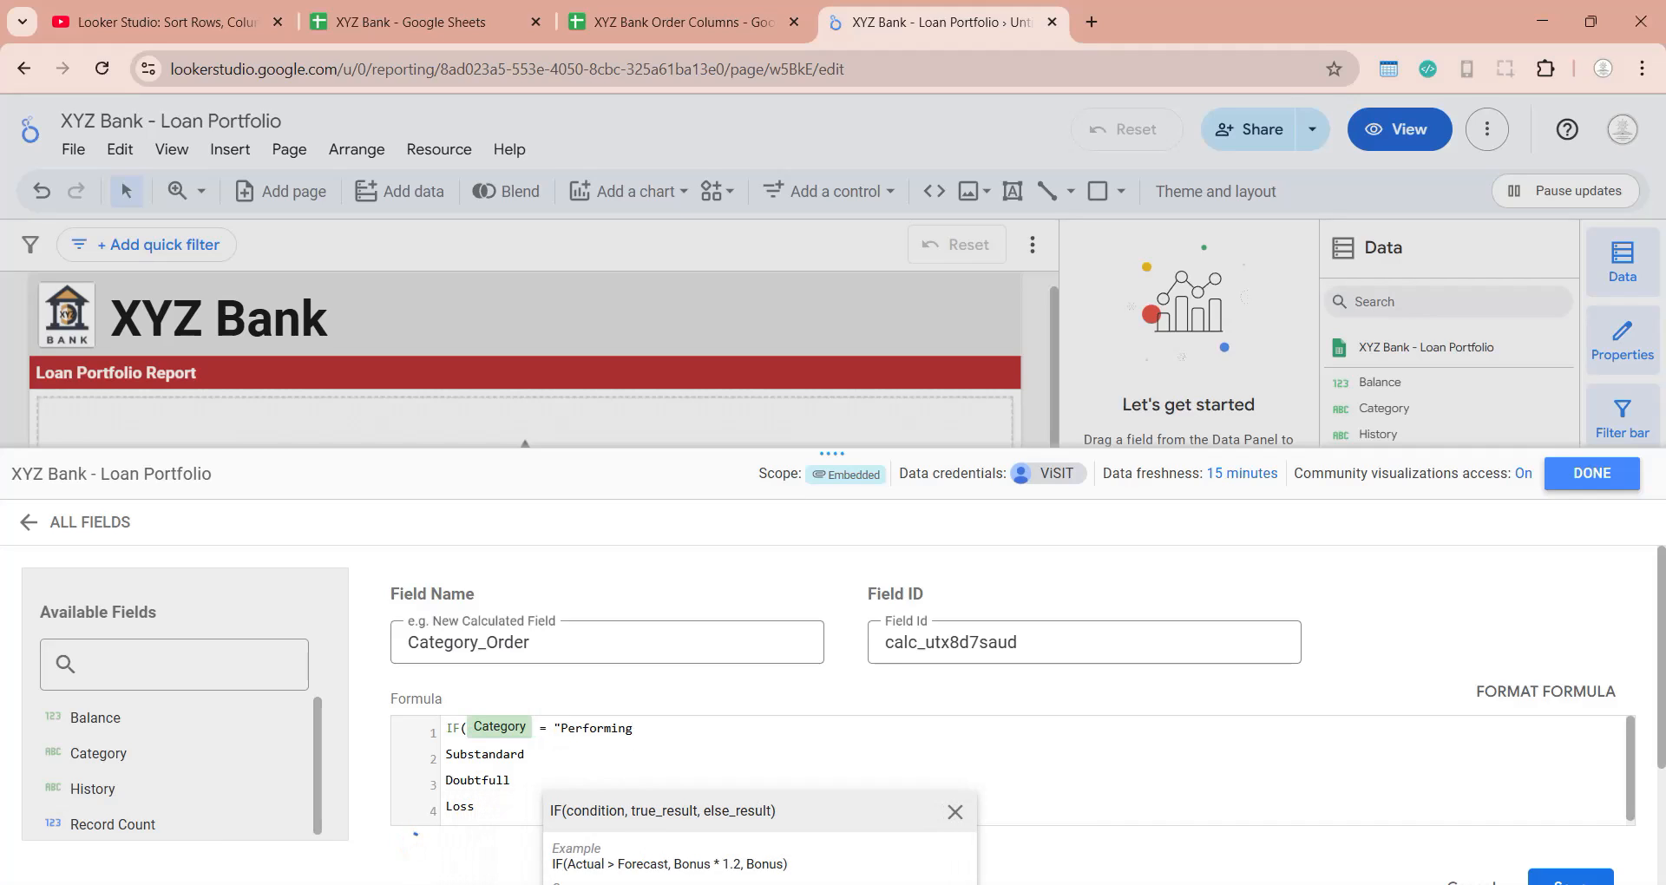
type("\",")
type("if")
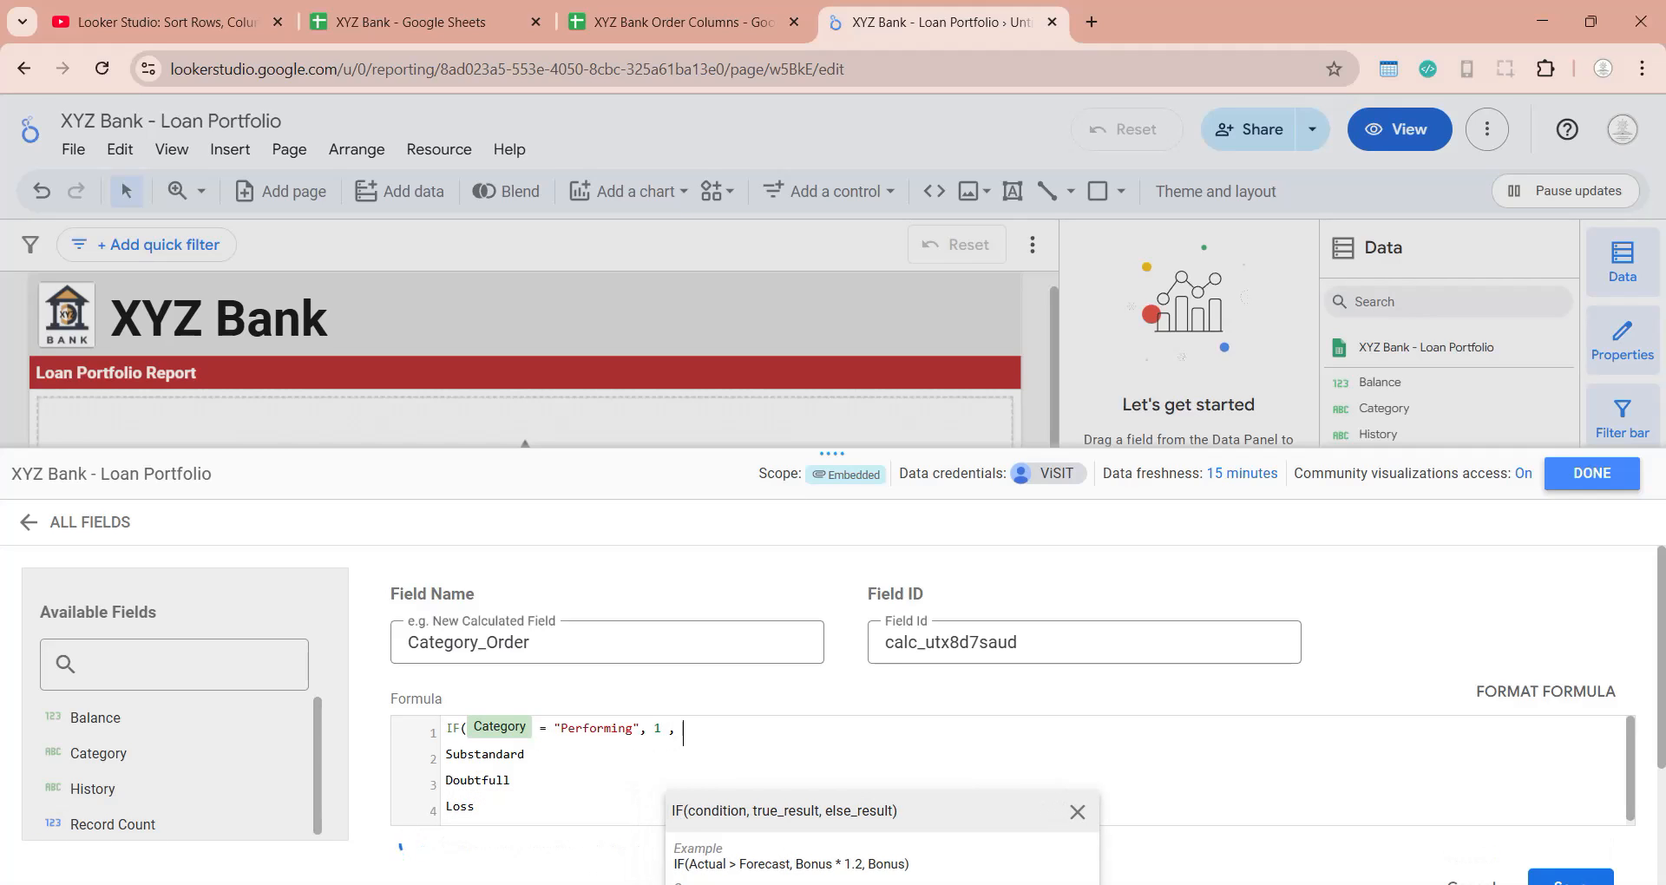
type("(Category = \"")
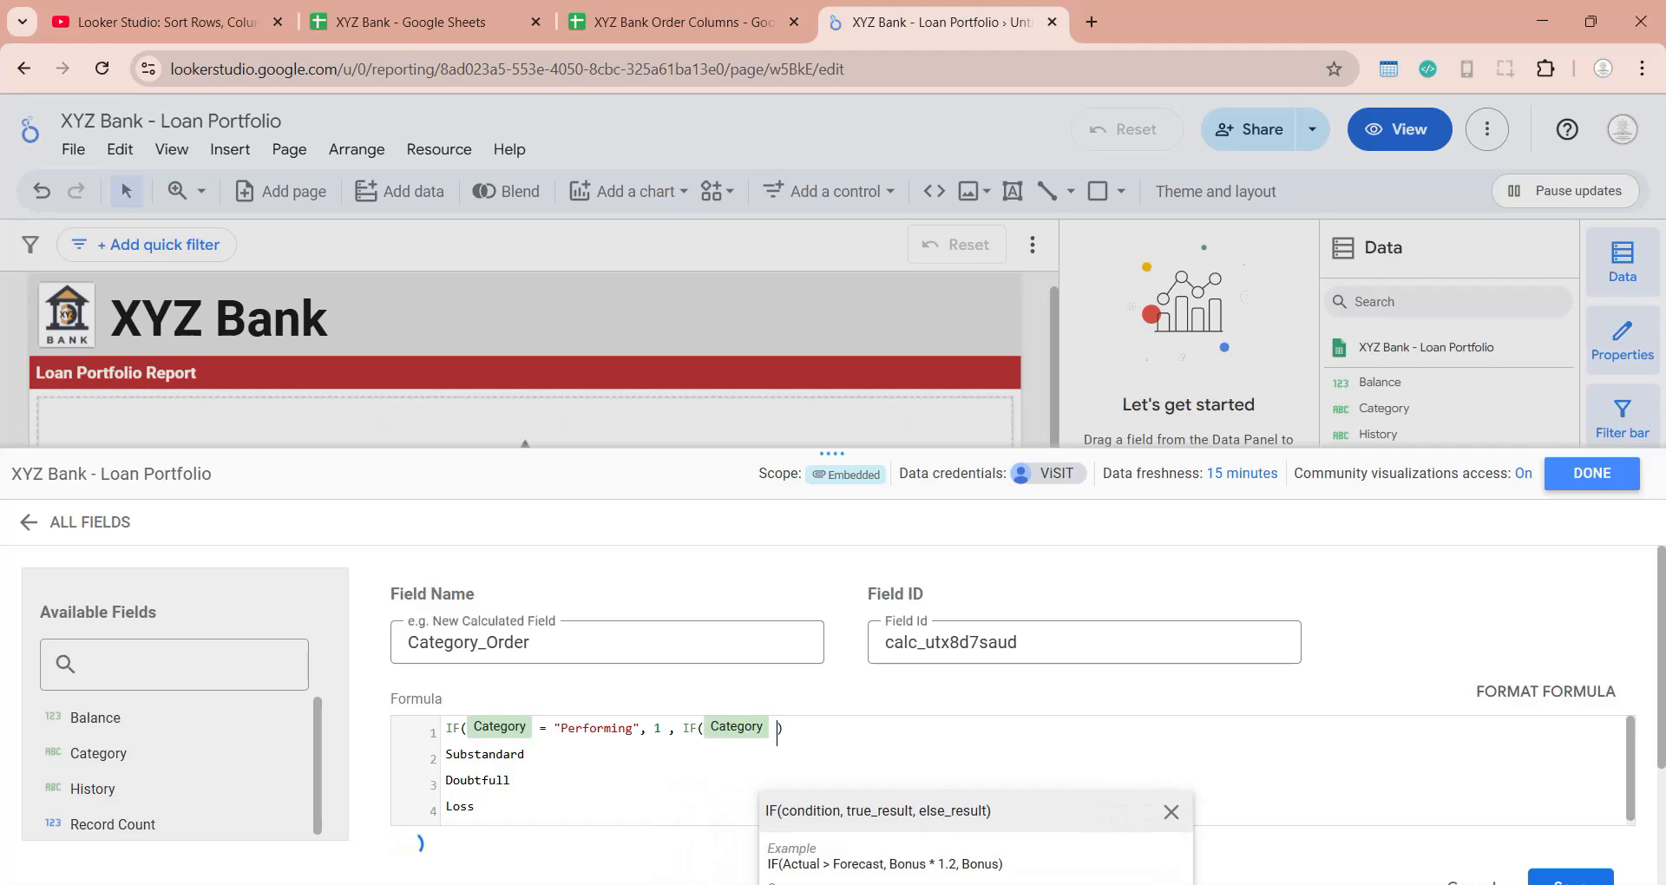
key("Delete")
key("End")
type("\", 2 ,")
Step: Complete the nested IF formula by returning 3 for "Doubtfull" and 4 for "Loss", closing all parentheses
type(" if(Category = \"")
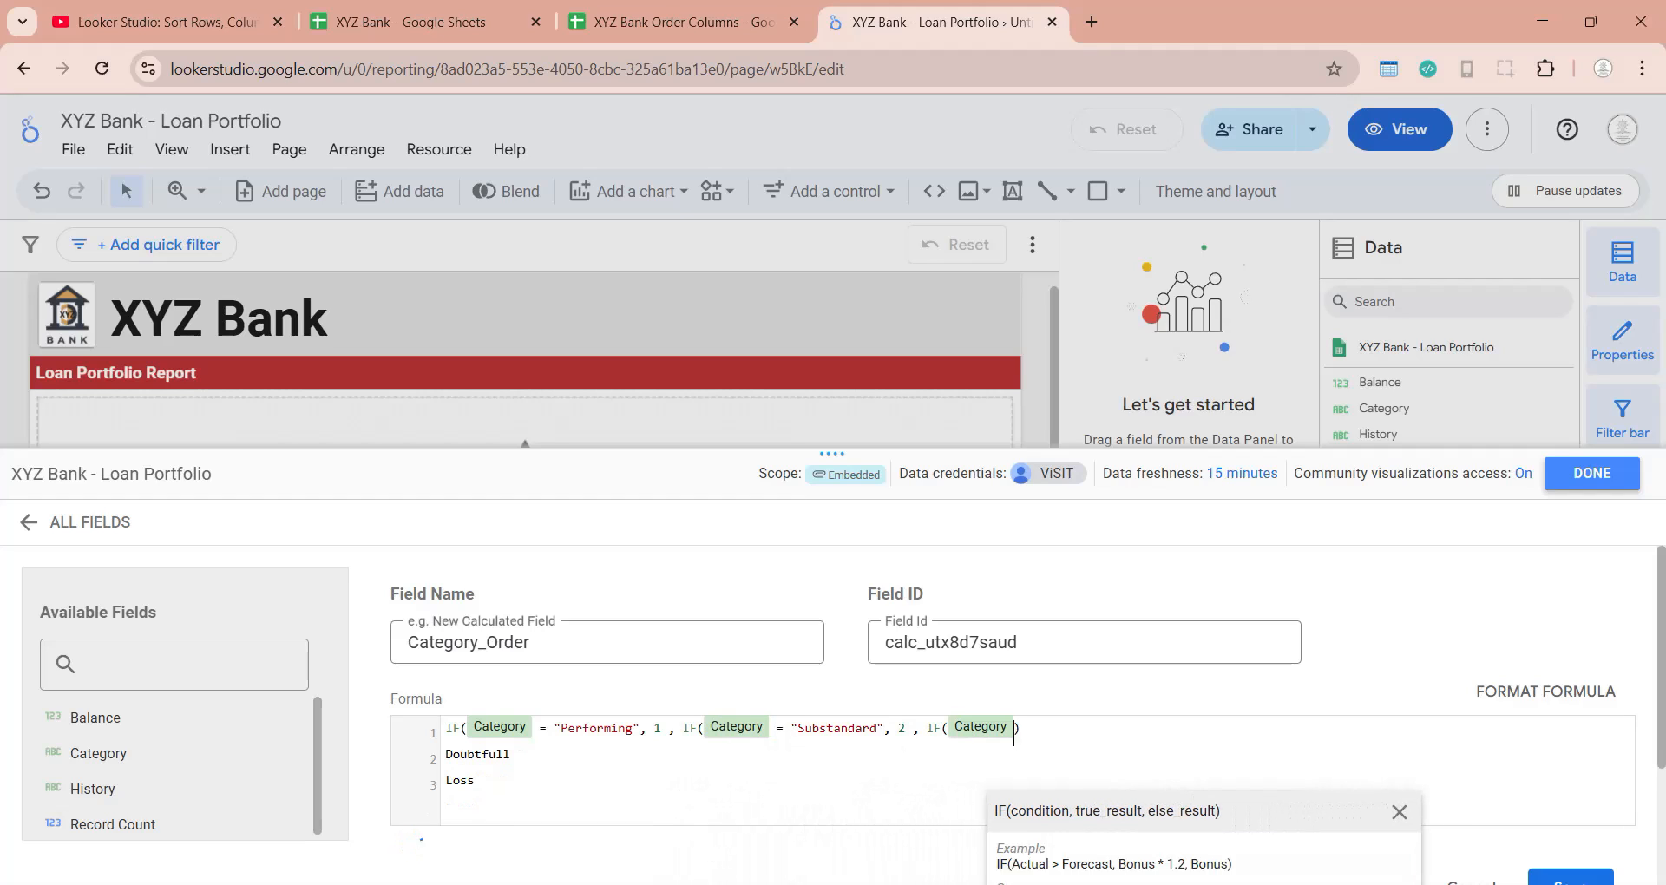
key("Delete")
key("End")
type("\", 3 ,")
type(" if(Category = \"")
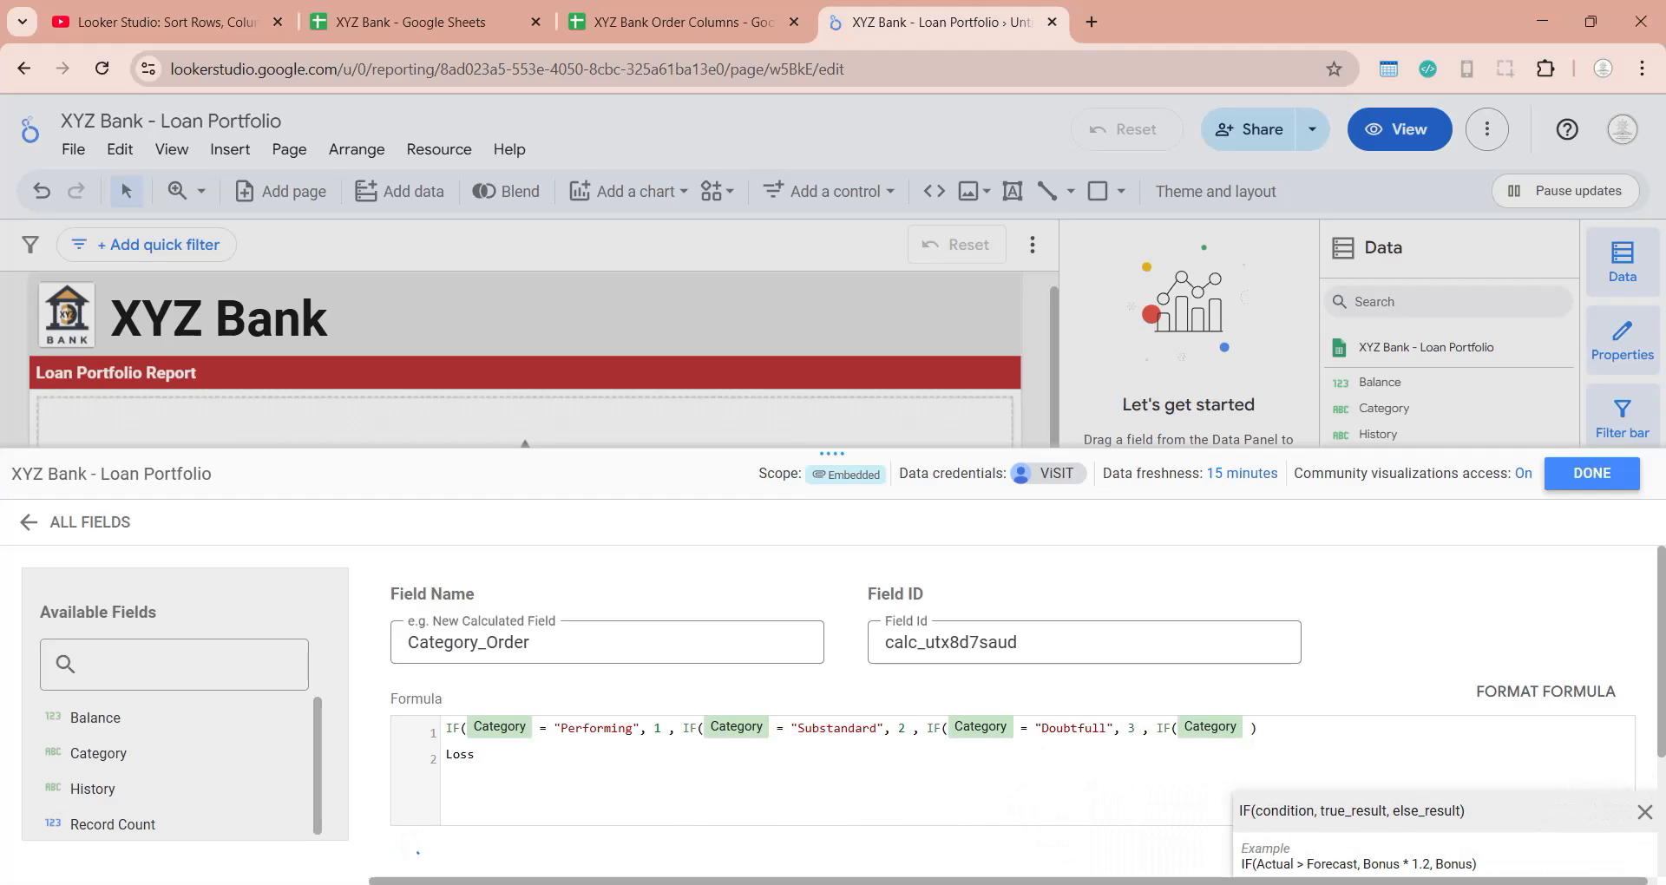
key("Delete")
key("End")
type("\", 4))))")
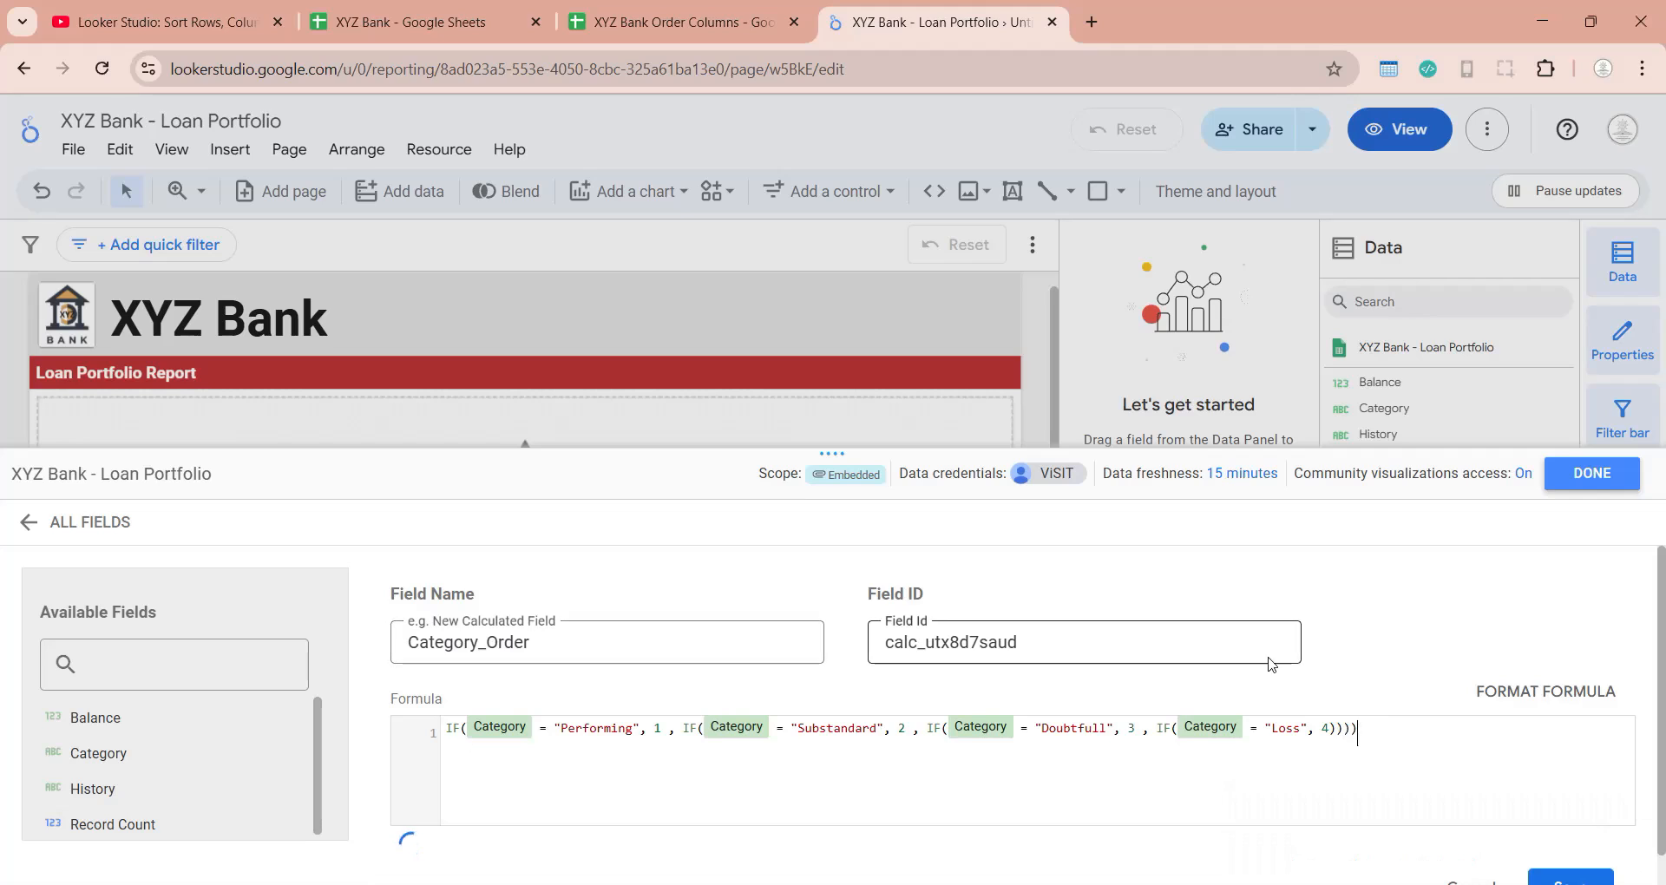
Step: Add 0 as the innermost IF's else result, save the Category_Order field and close the field editor
left_click(1322, 774)
type(", 0")
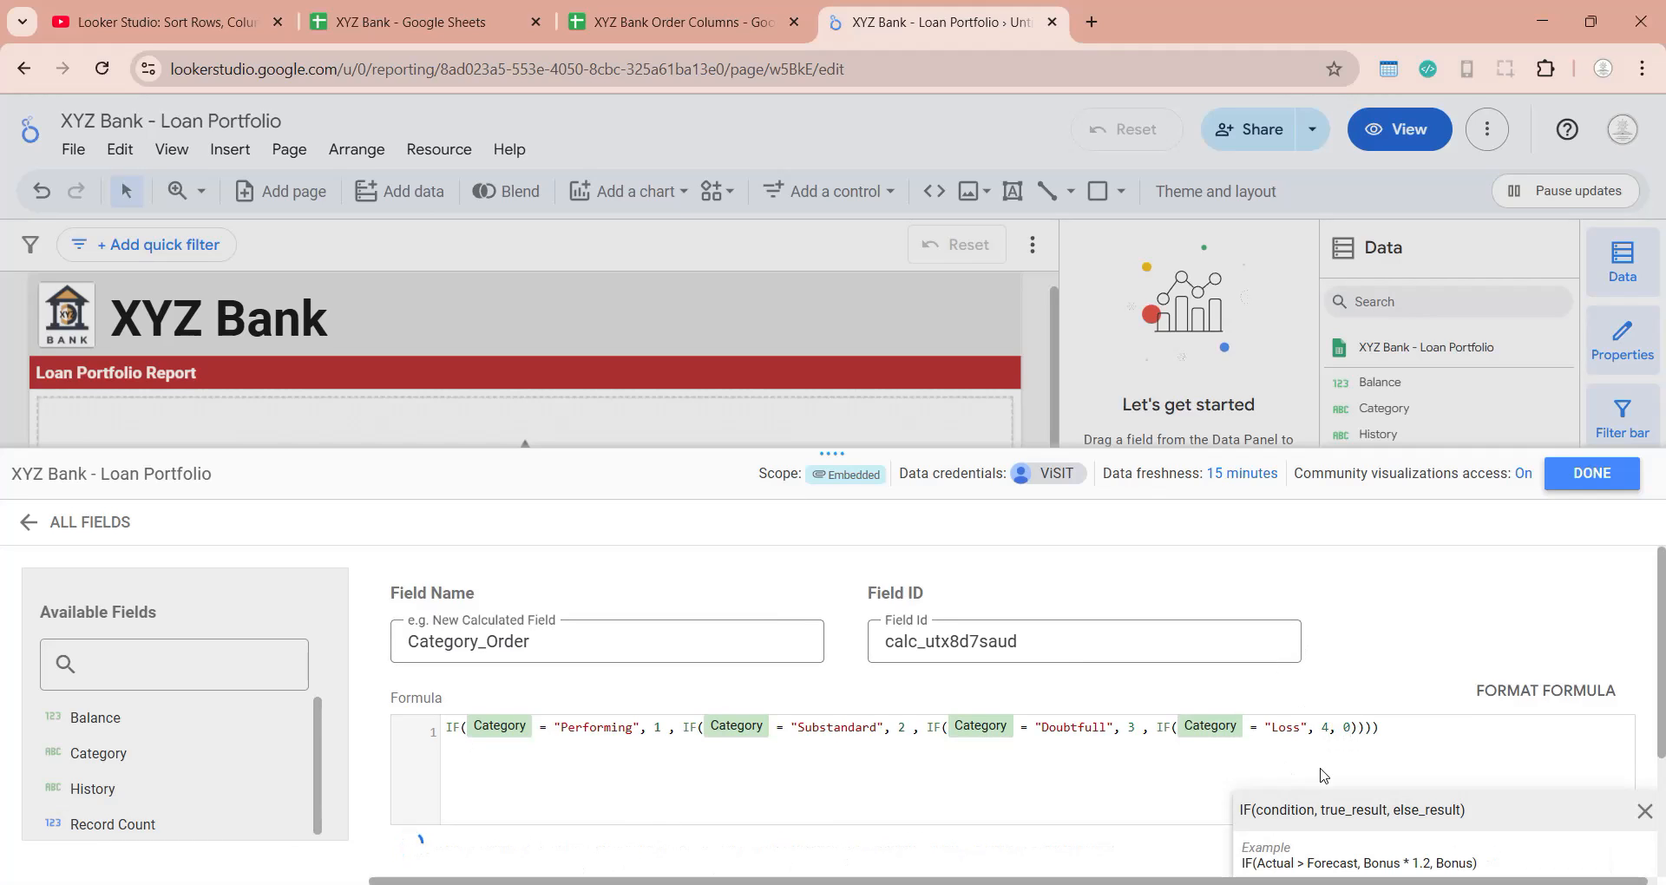
left_click(1644, 811)
left_click(1562, 854)
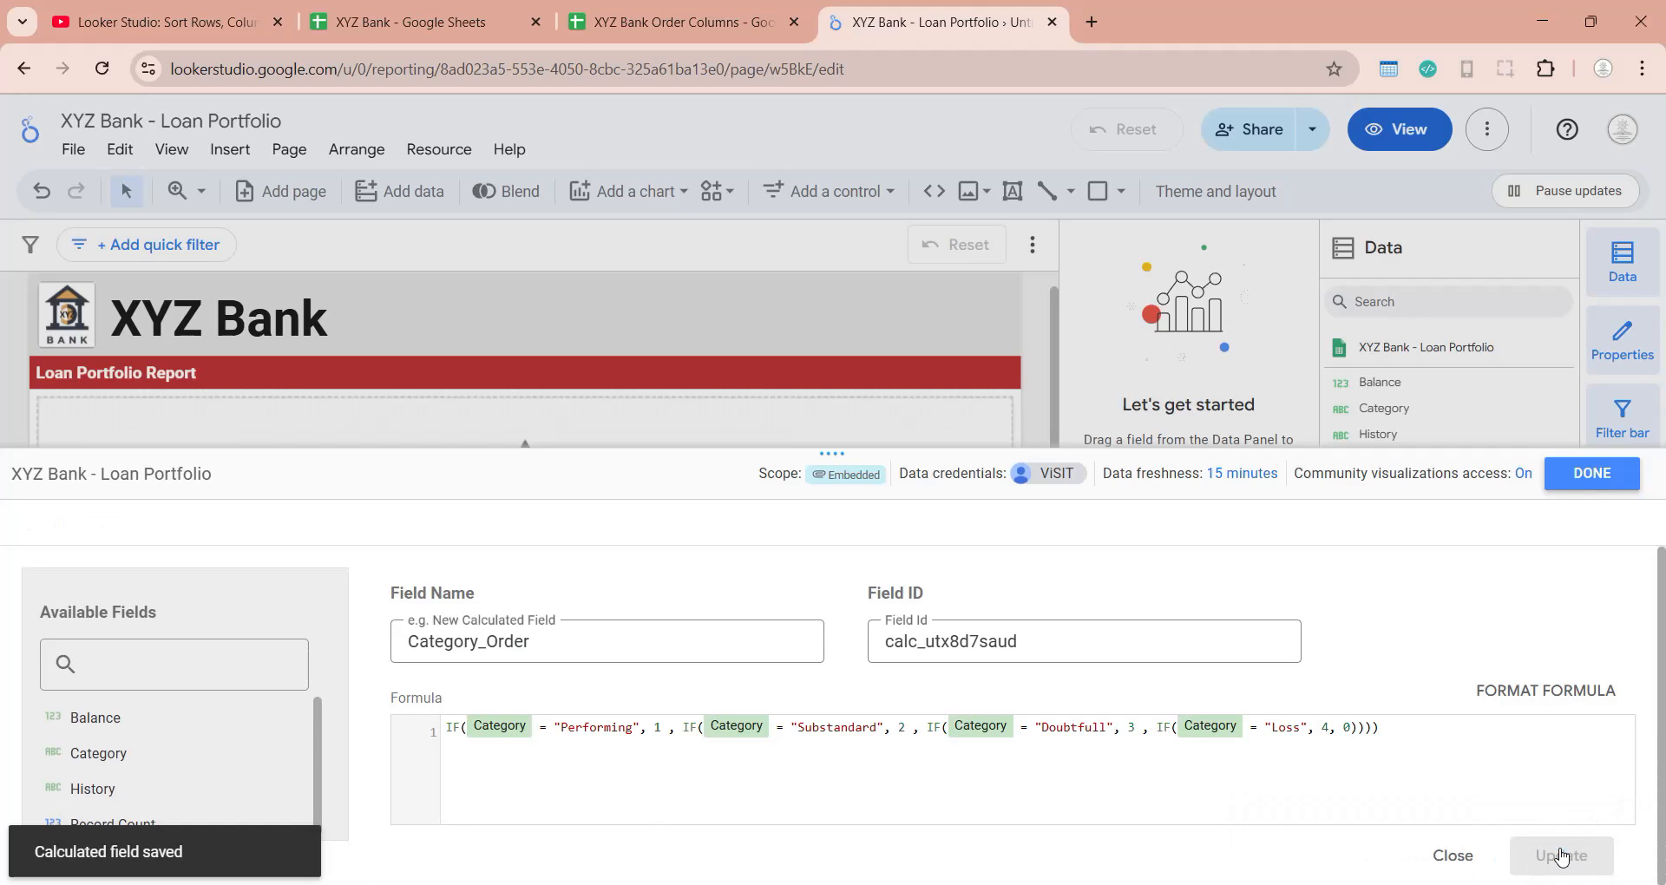
left_click(1575, 478)
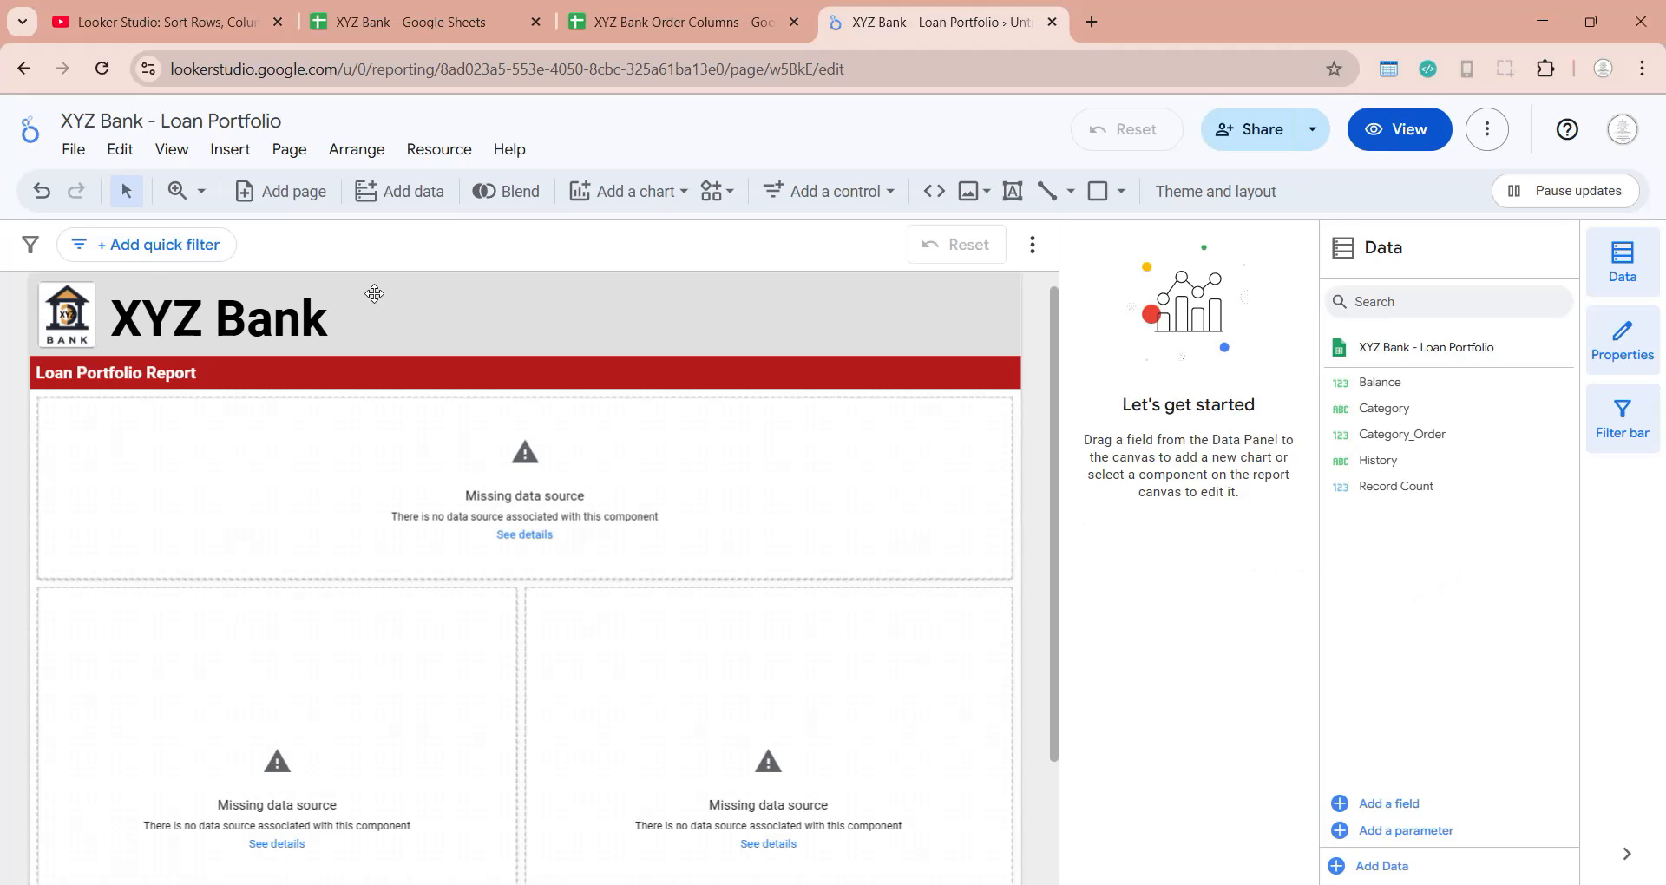
Step: Add a new page and place a table with Category as dimension and Category_Order as metric
left_click(282, 151)
left_click(333, 188)
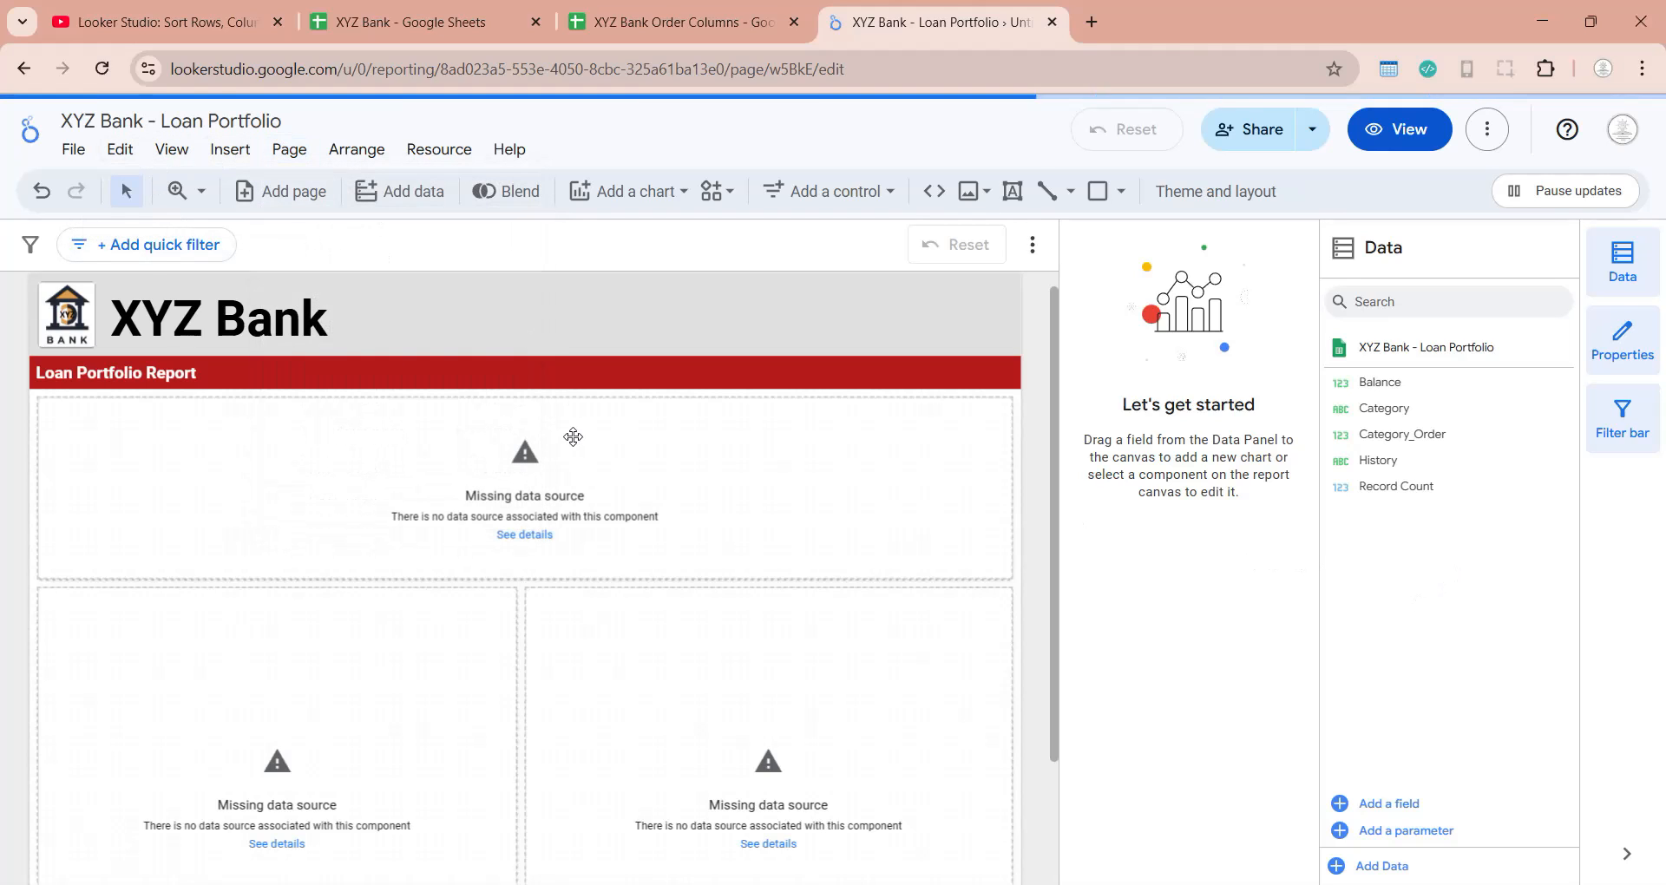
left_click_drag(1384, 408, 356, 429)
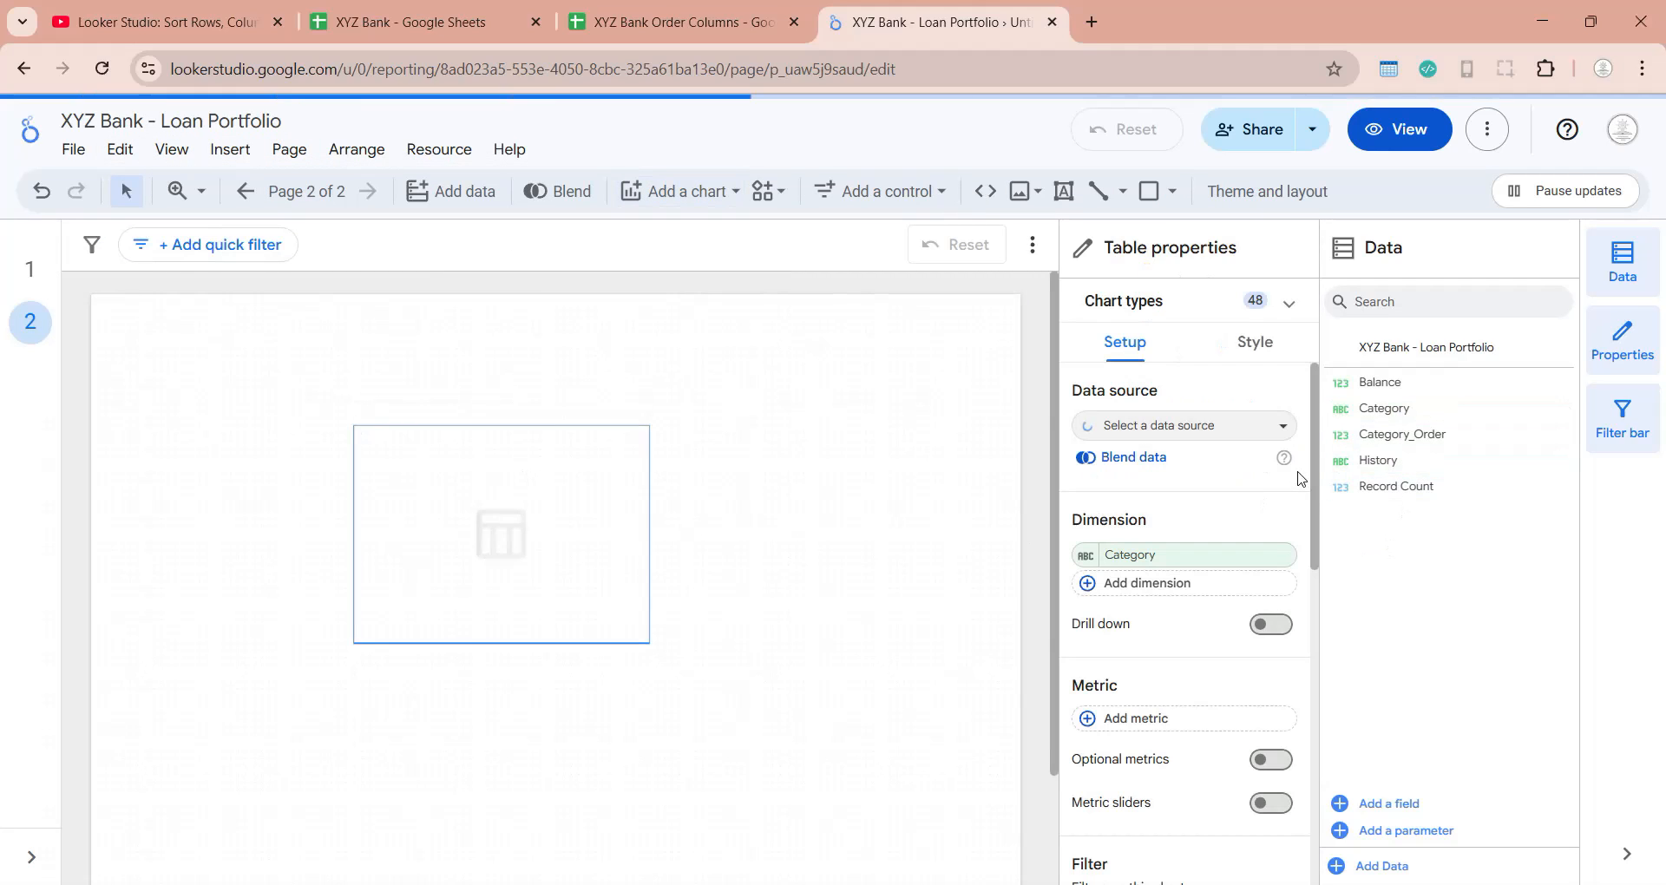
left_click_drag(1383, 433, 584, 558)
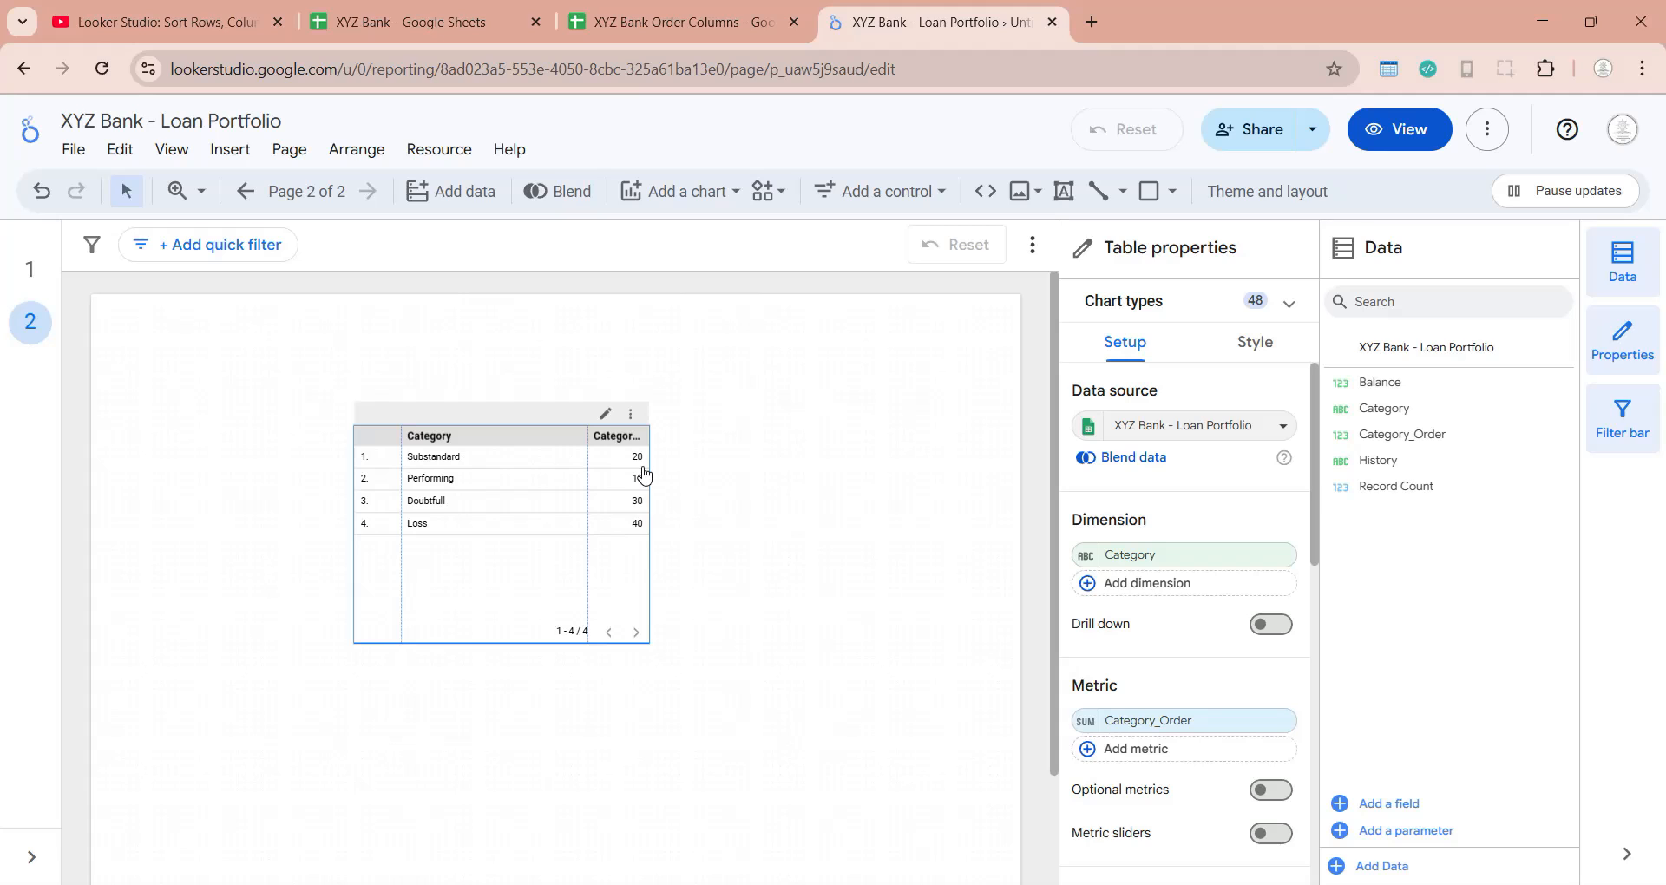
Step: Change the Category_Order metric's aggregation in the category table to Min
left_click(1086, 720)
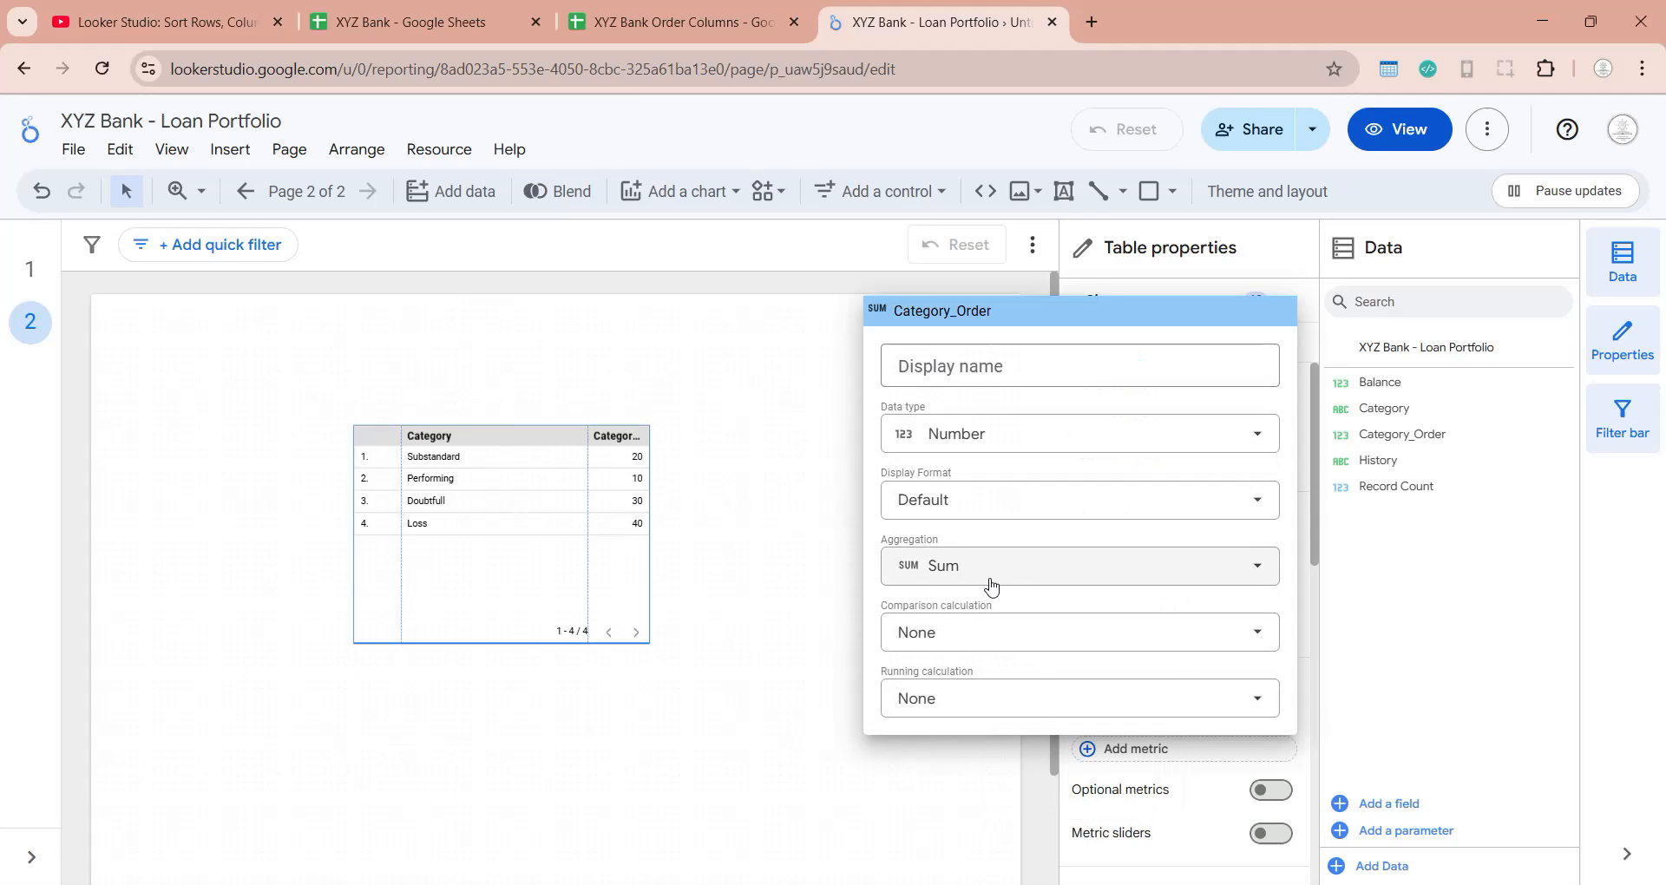
left_click(989, 564)
left_click(936, 351)
left_click(642, 487)
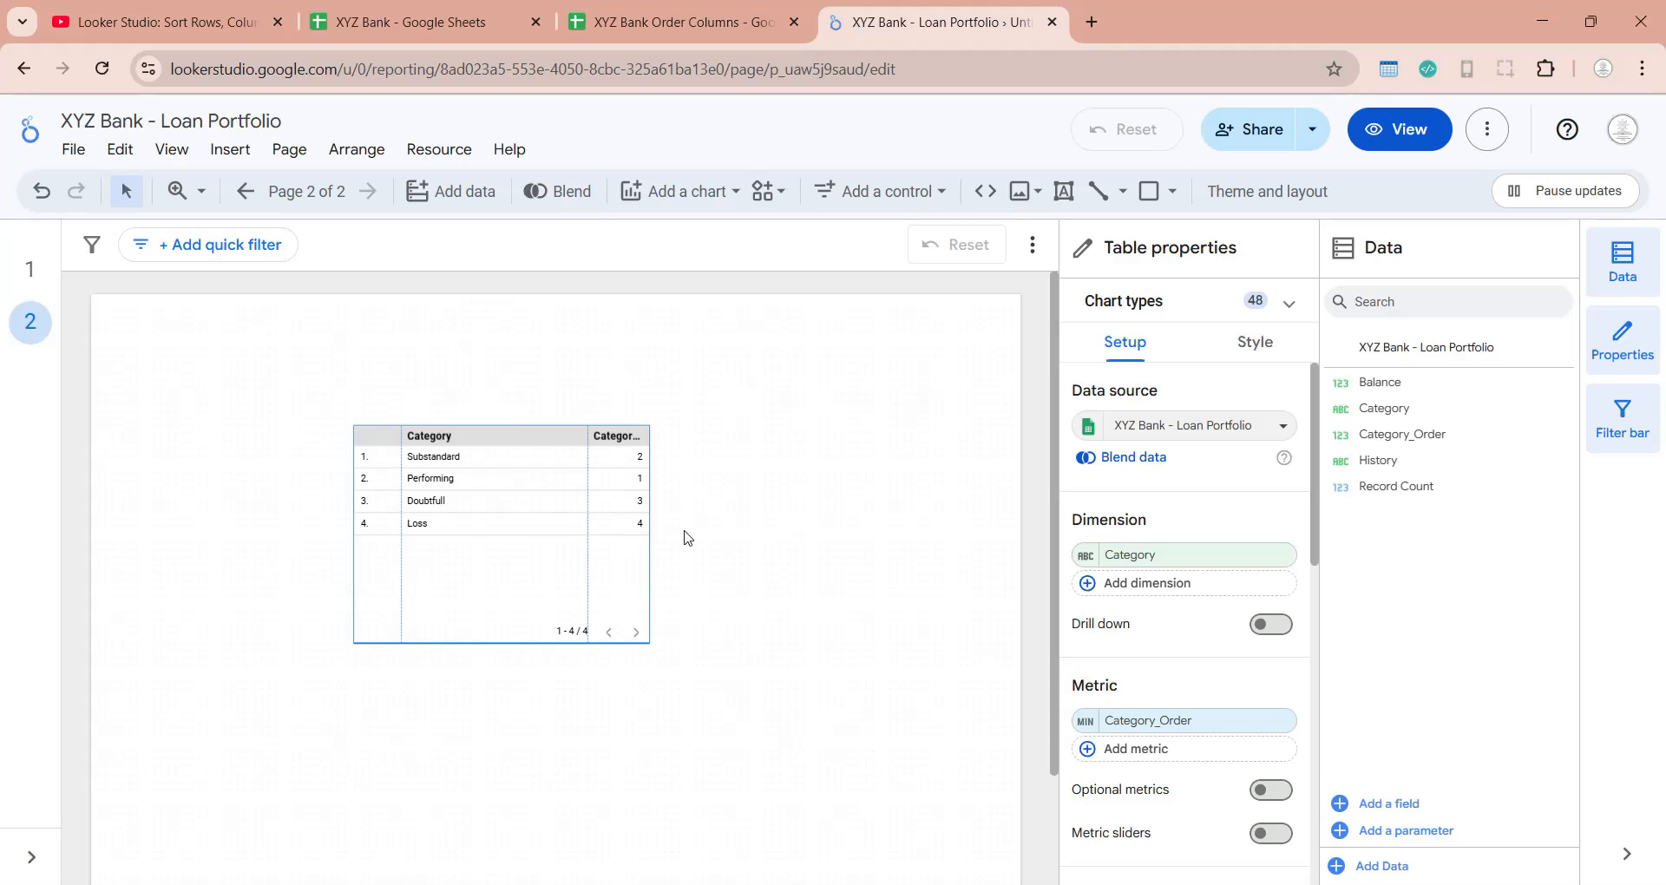
left_click(657, 528)
Step: Switch to the XYZ Bank Order Columns spreadsheet in Google Sheets and copy the five history names in A2:A6 of History_Table
left_click(681, 22)
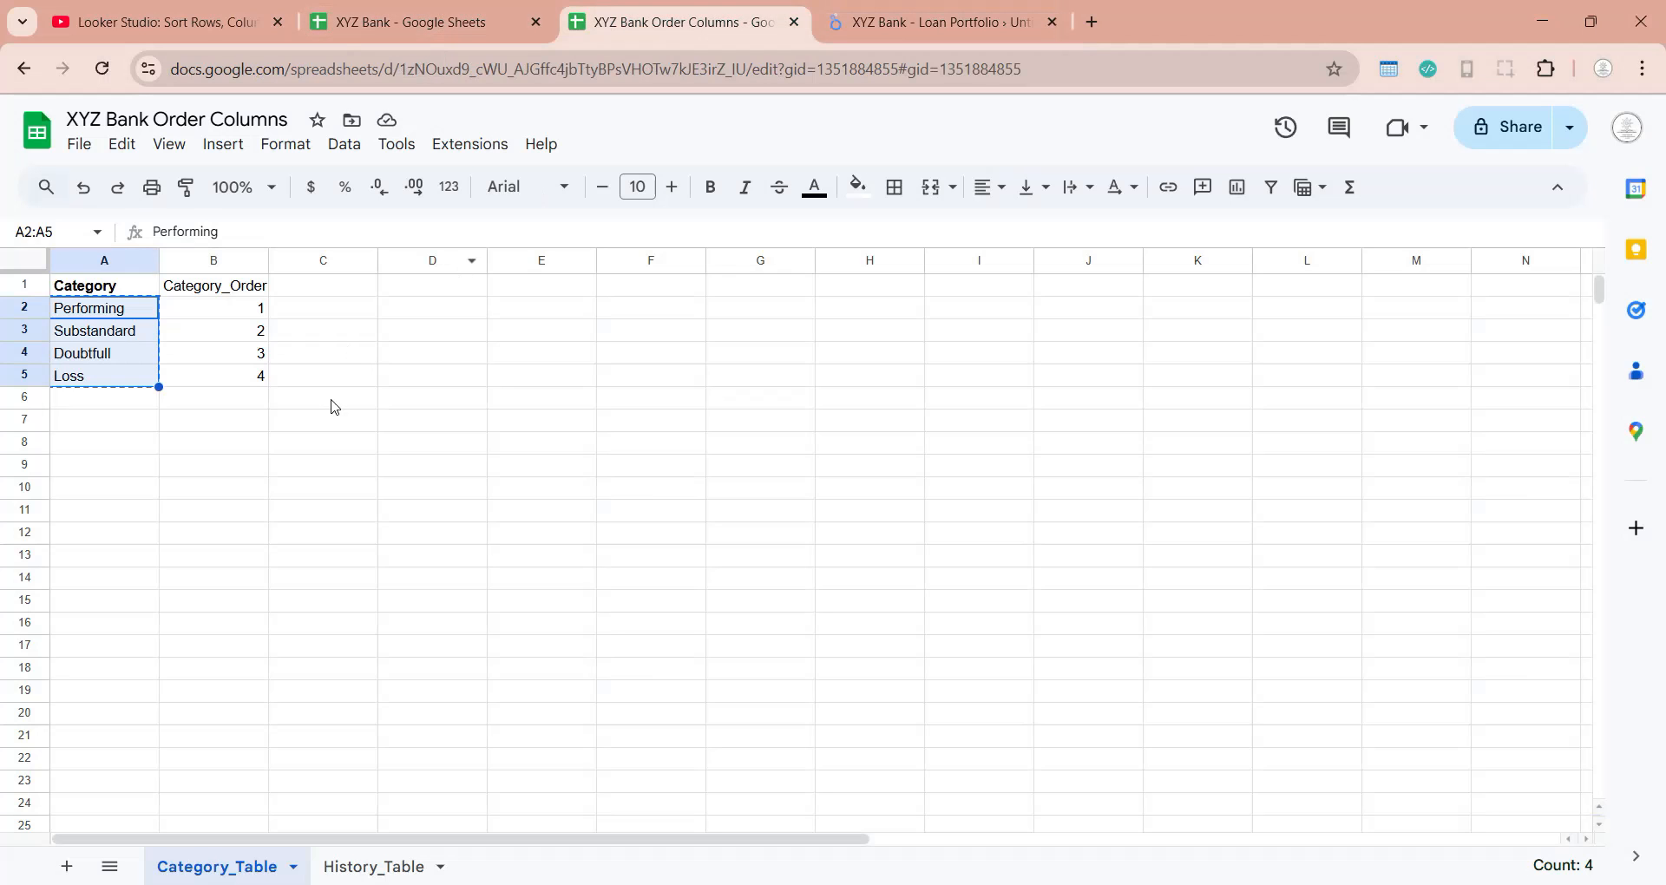
left_click(373, 866)
left_click_drag(89, 304, 116, 401)
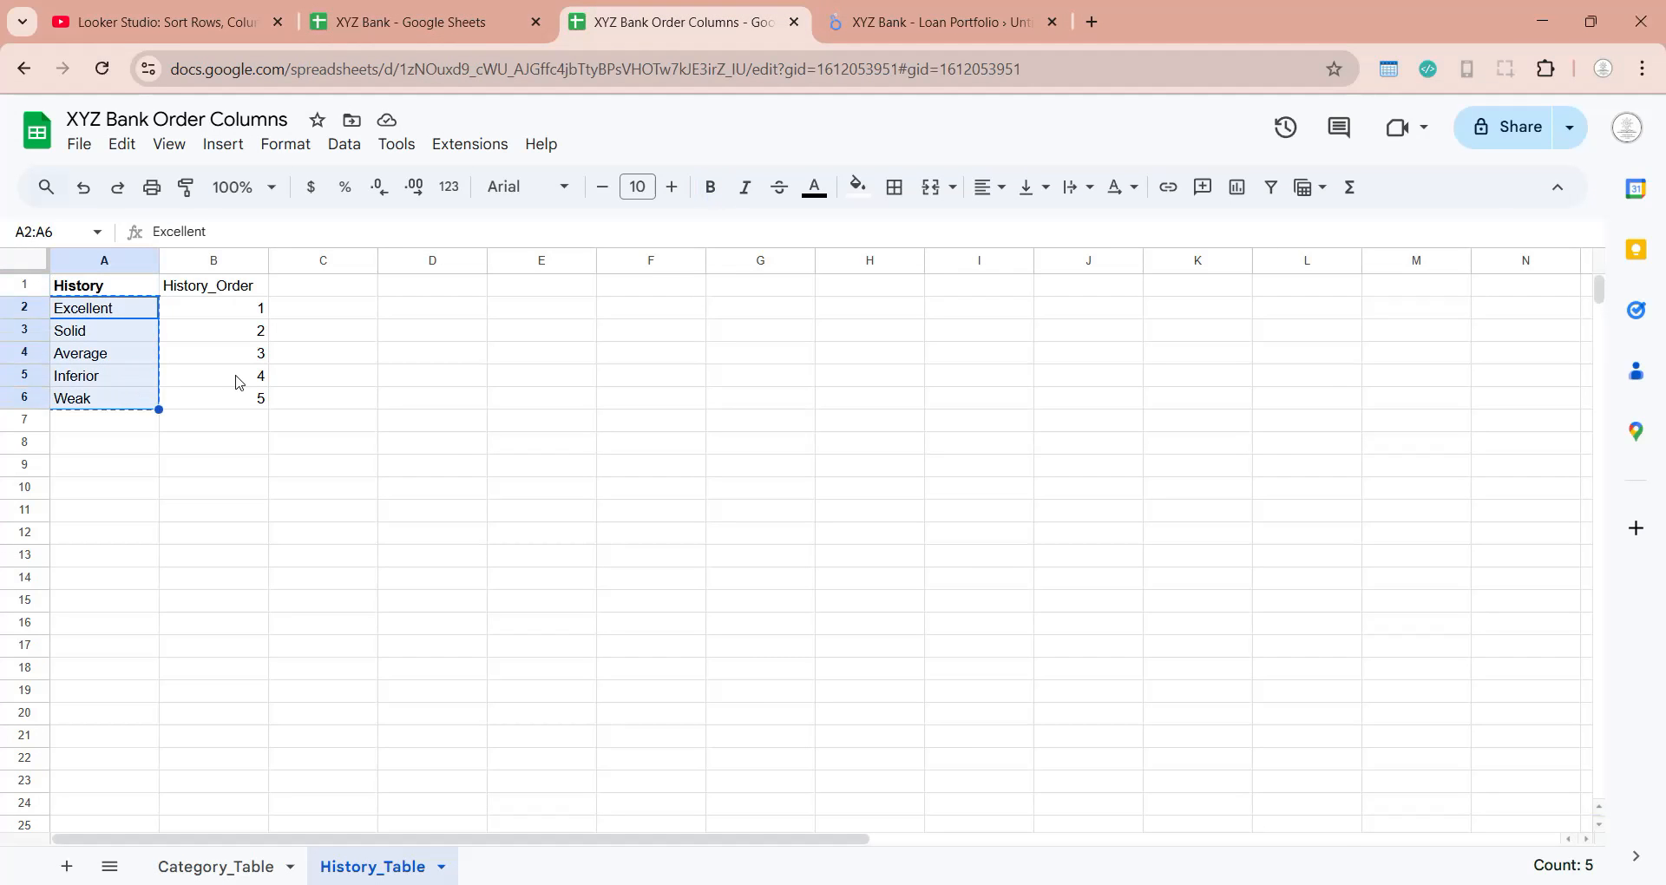
Step: Return to the Looker Studio report, add a calculated field named History_Order and paste the copied history names into its formula
left_click(937, 21)
left_click(1397, 801)
left_click(1414, 652)
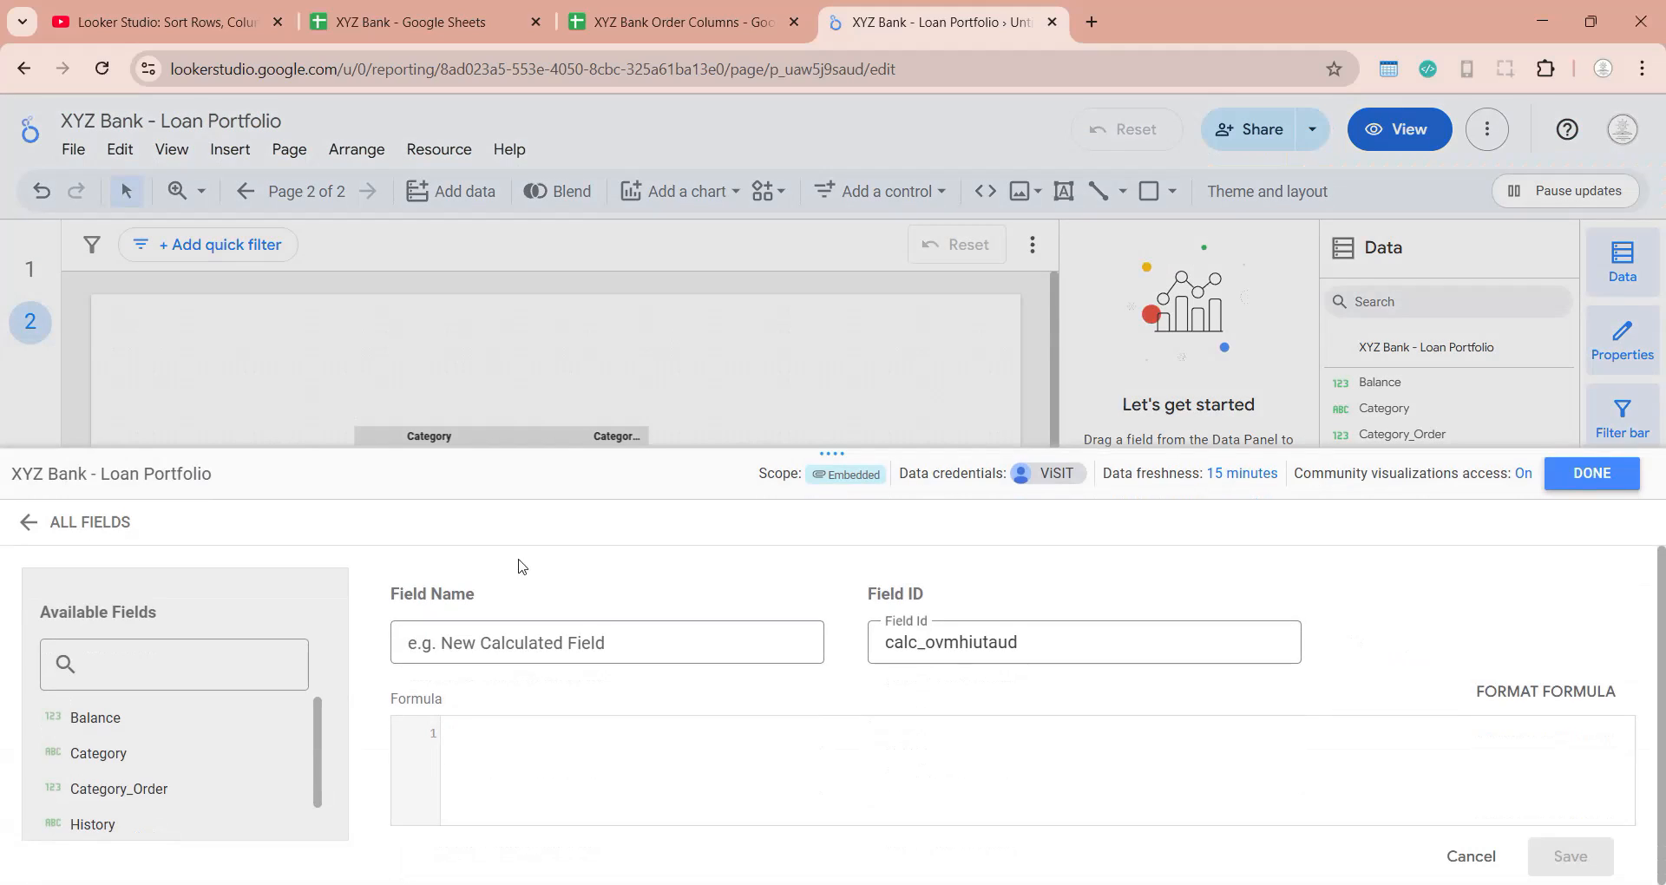
left_click(402, 629)
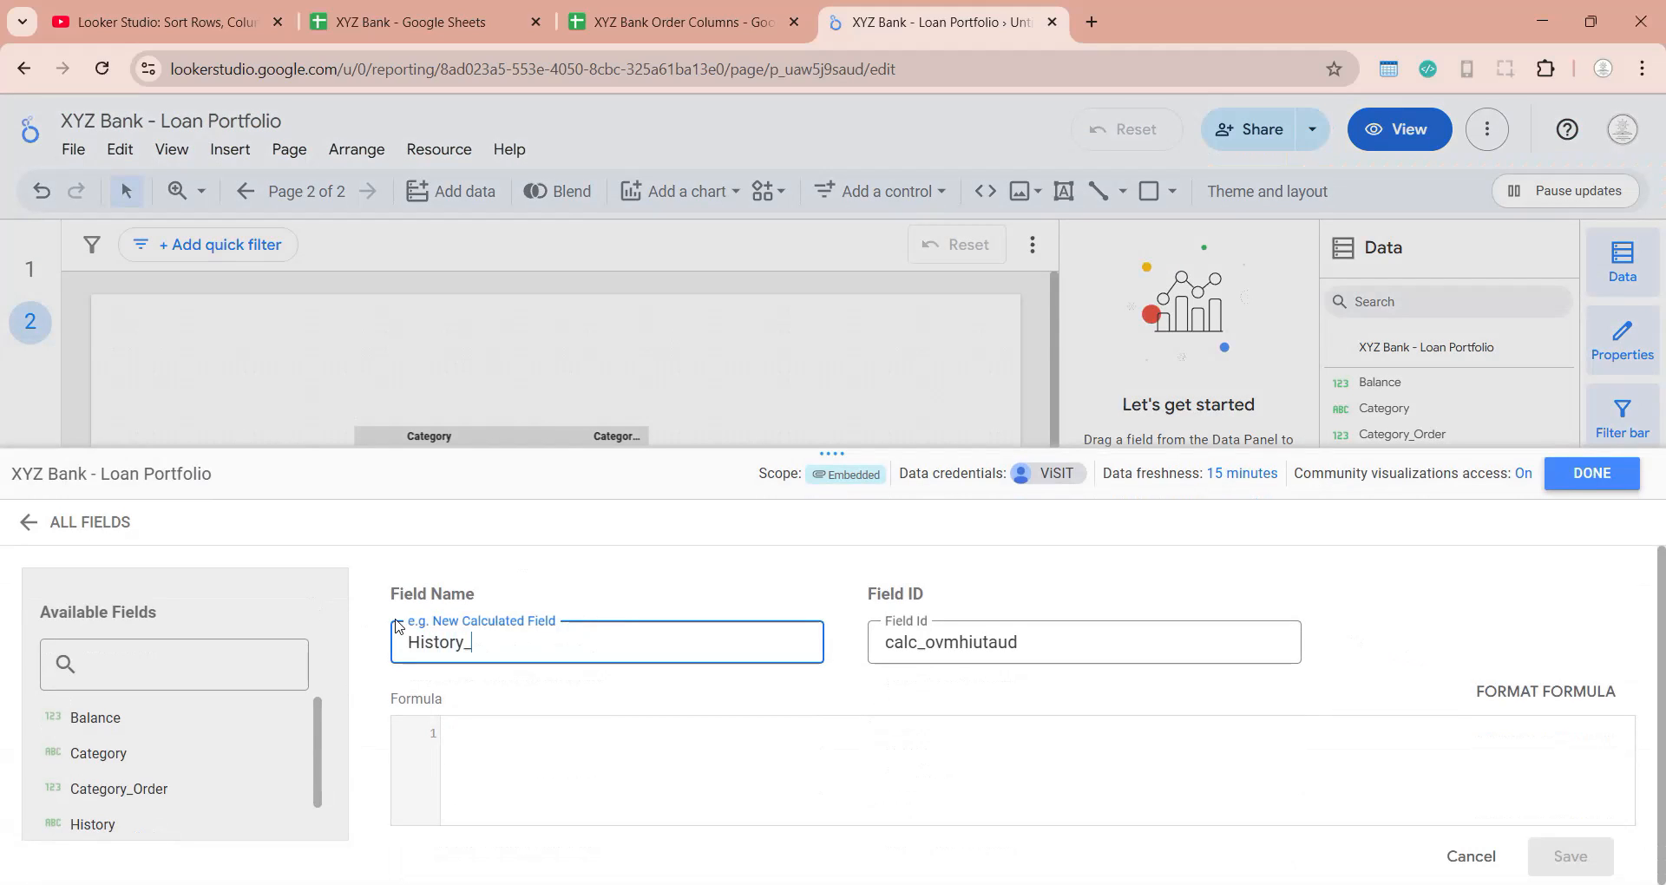
type("History_Order")
key("Tab")
key("ctrl+v")
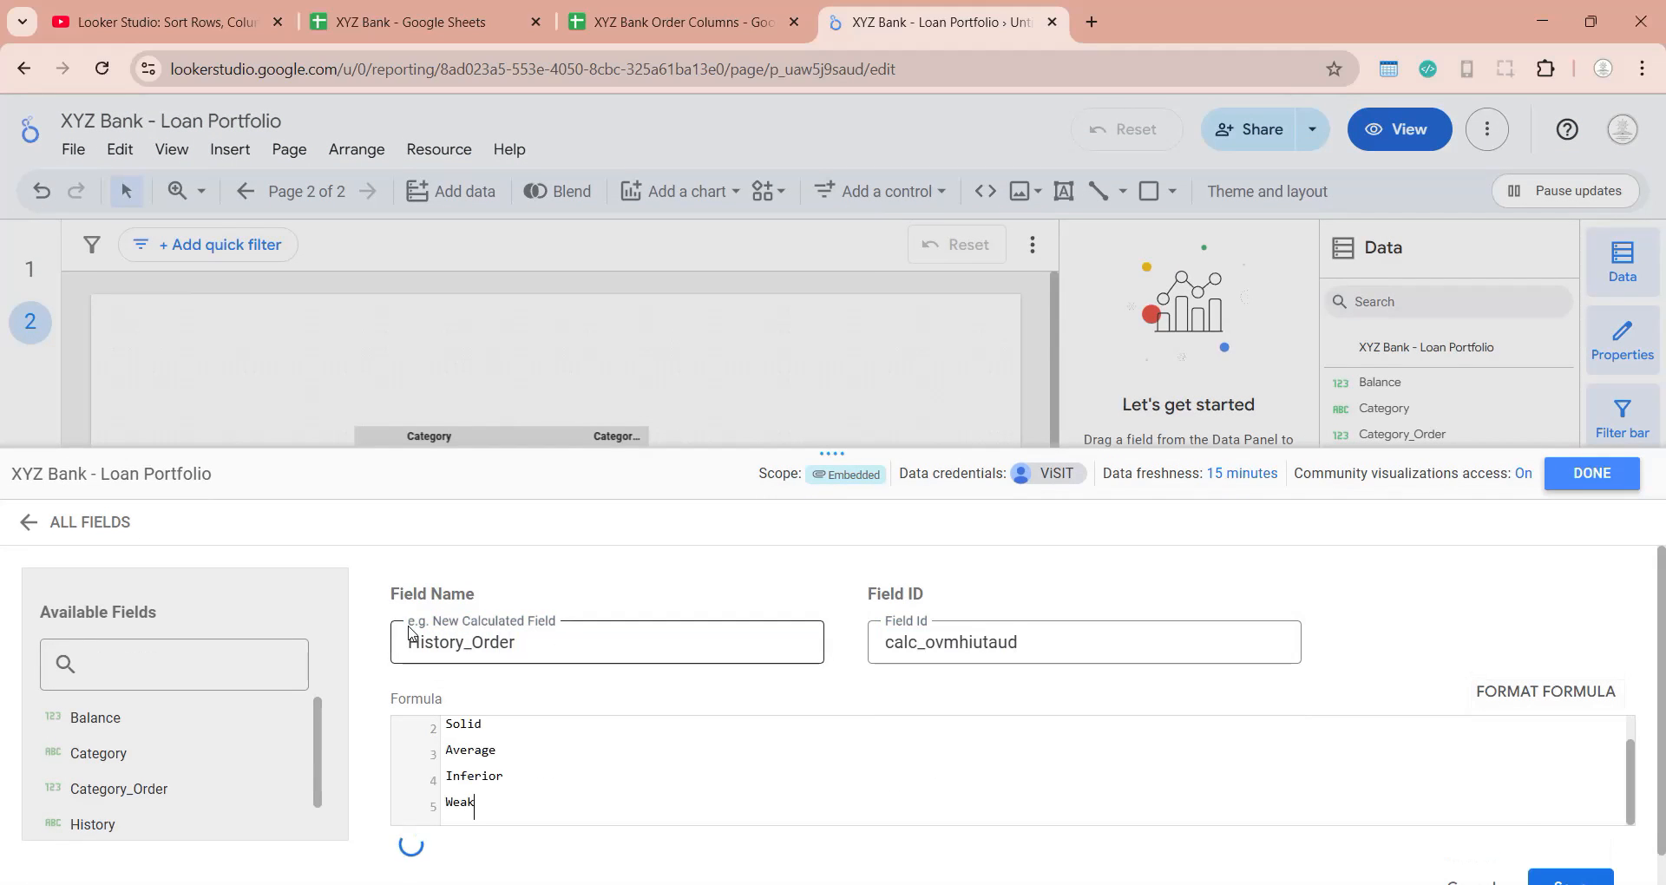
Step: Start a CASE expression on History in the formula, returning 1 for "Excellent" and 2 for "Solid"
type("case when \"")
key("End")
type("\" then")
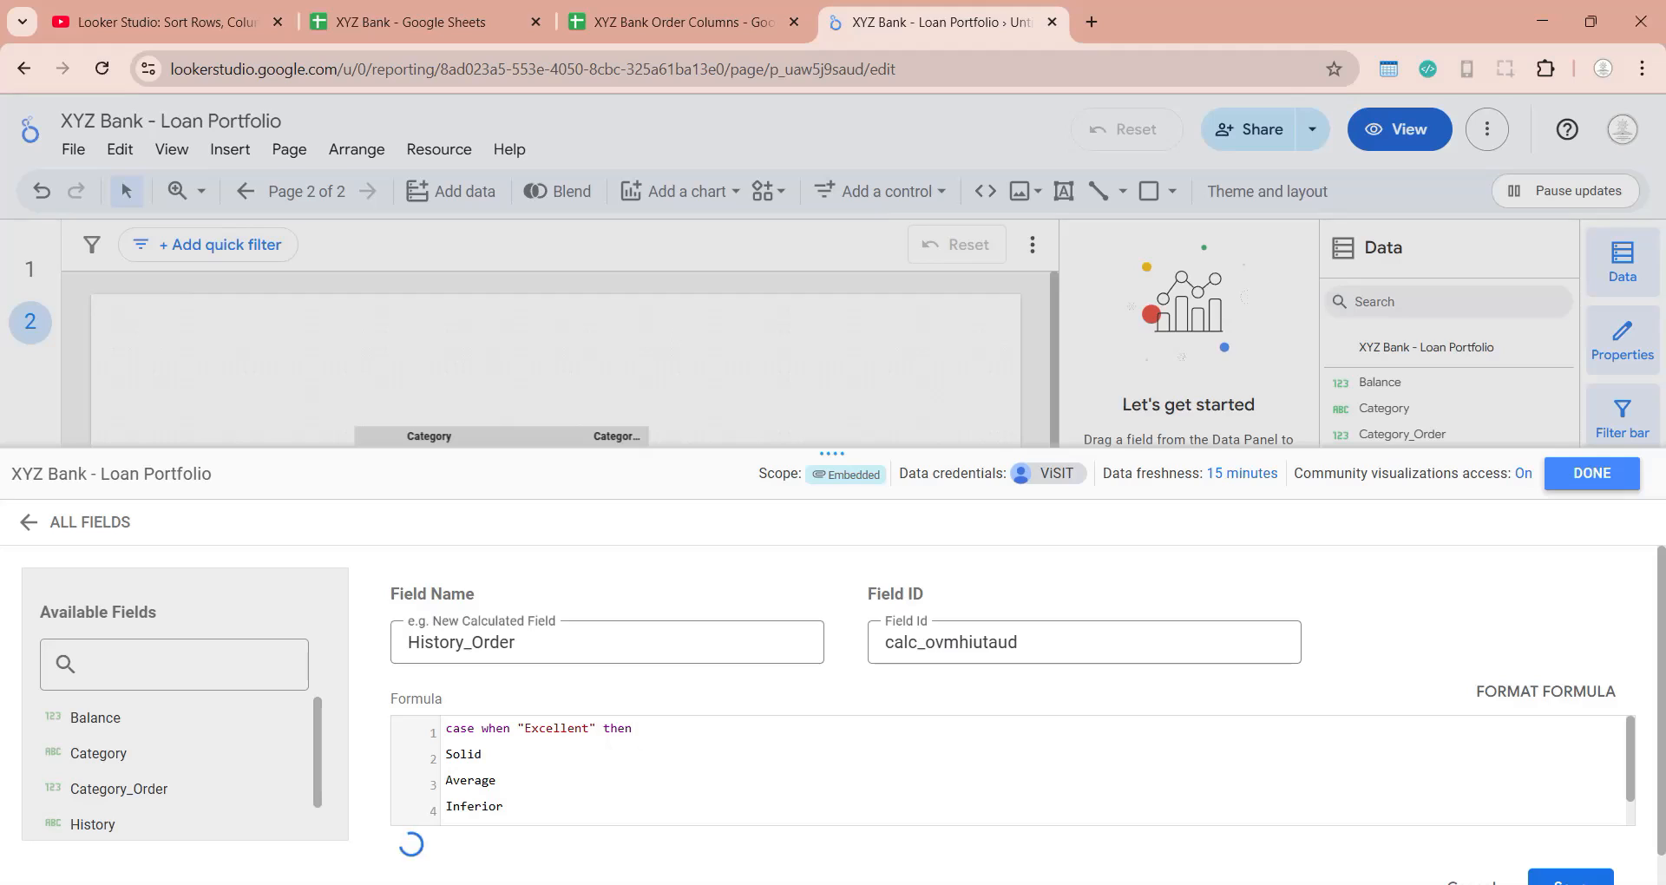
type("History = ")
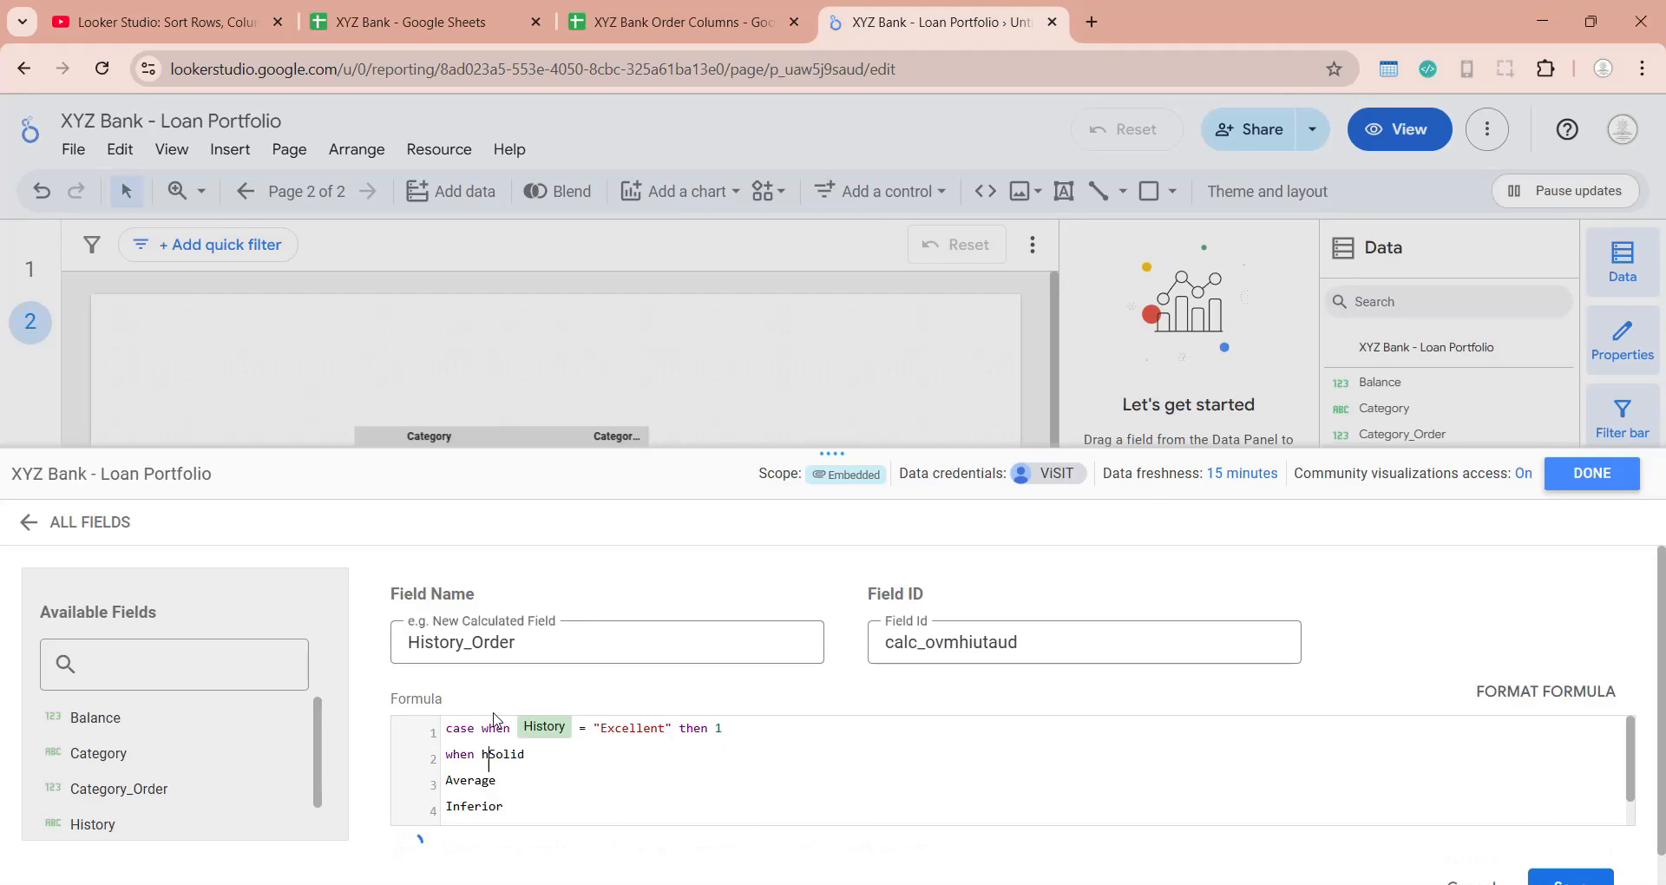
type("istory = ")
type(" 2")
key("Right")
type("when History = \"Solid\" then 2 ")
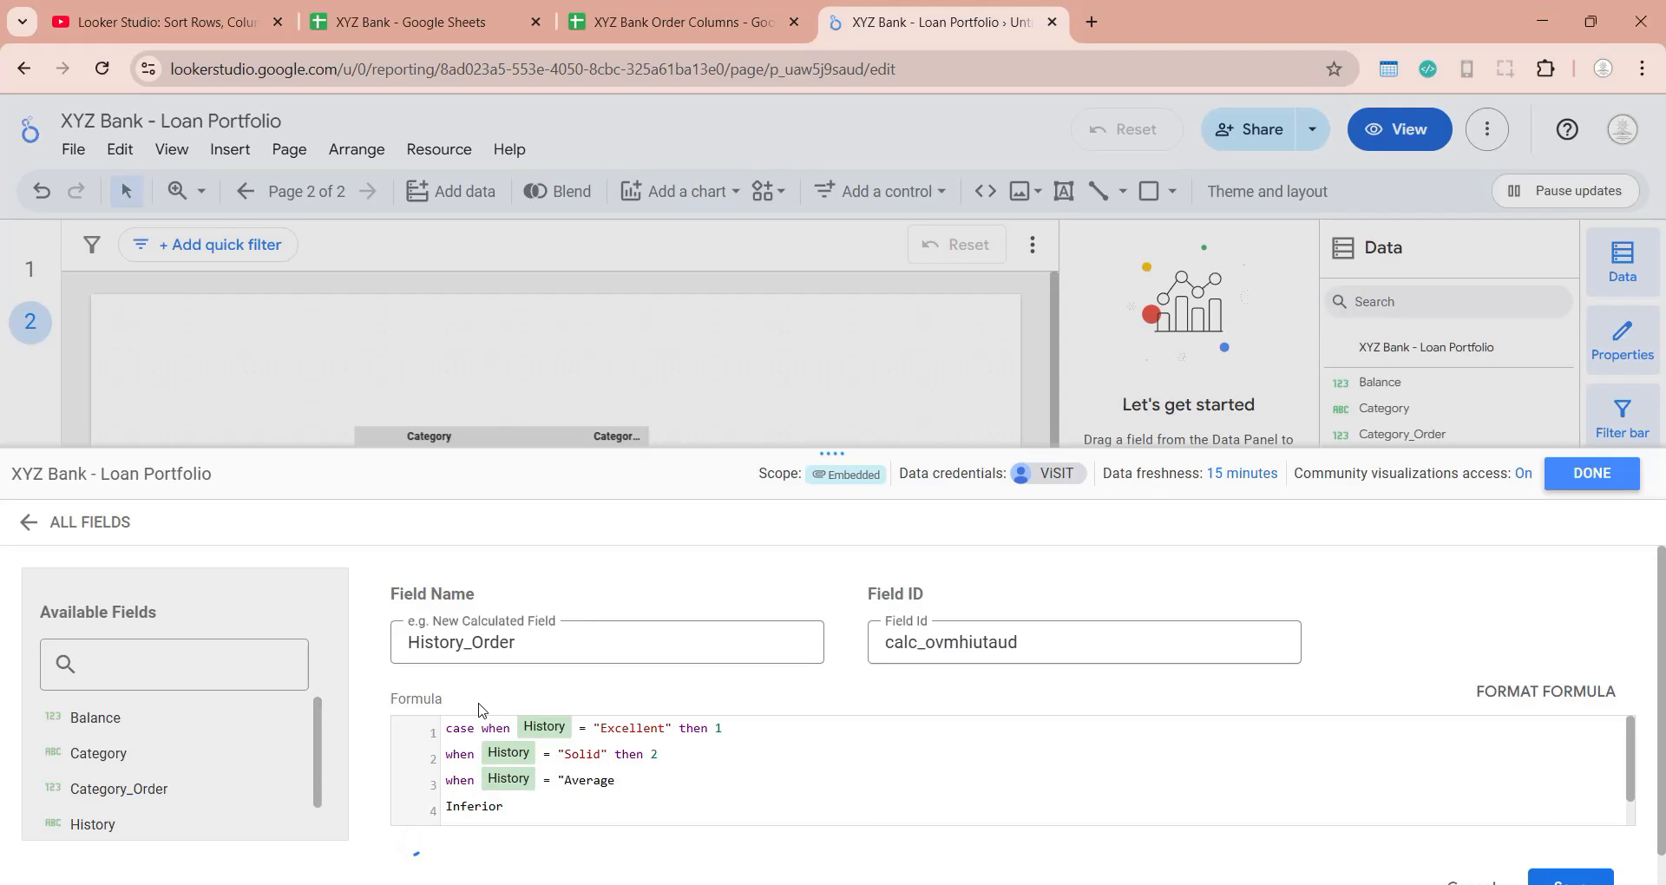
Step: Complete the CASE expression with 3 for "Average", 4 for "Inferior" and 5 for "Weak", end it and save the History_Order field
type("when History = \"")
key("End")
type("\" then 4")
key("Right")
type("when History = ")
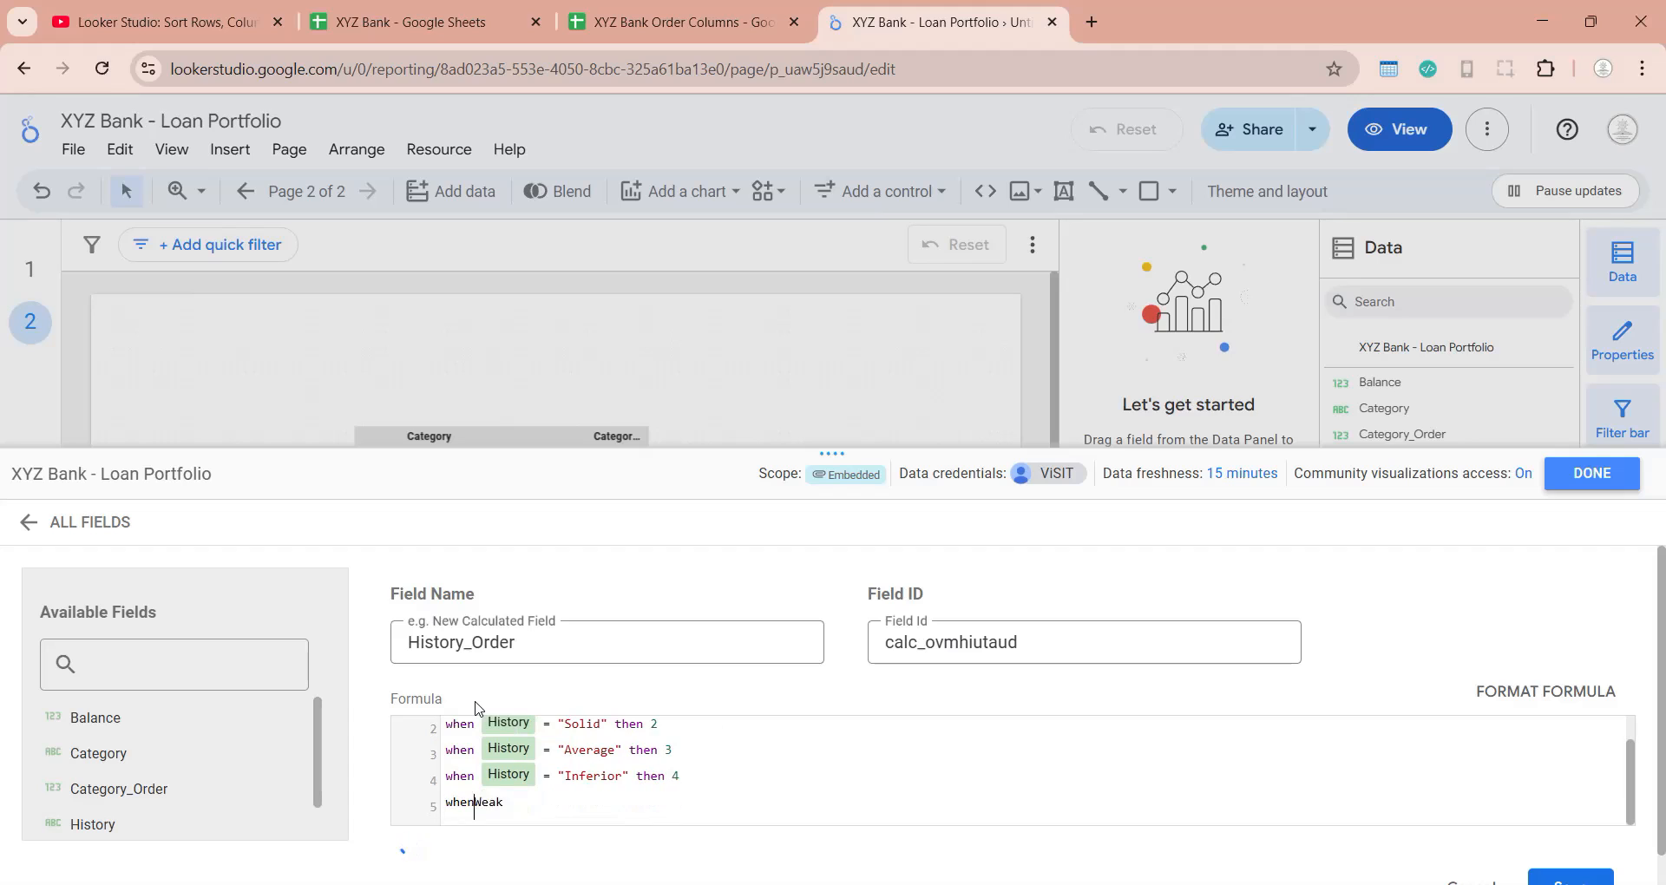
type("\"Weak\" then 5")
key("Return")
type("end")
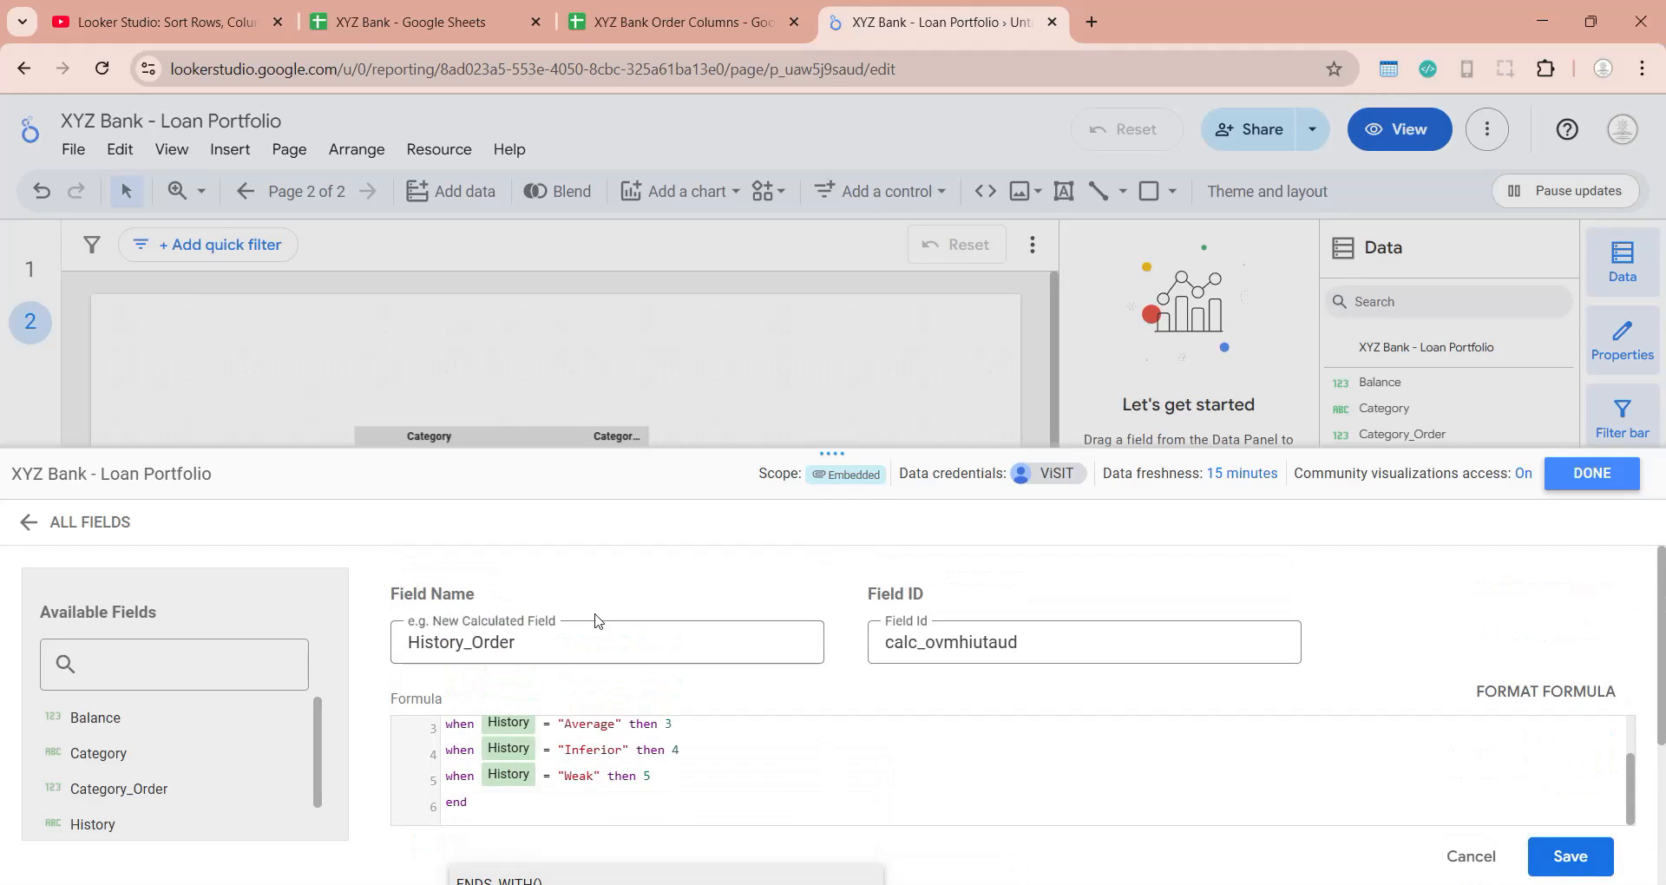
left_click(1561, 859)
left_click(1572, 479)
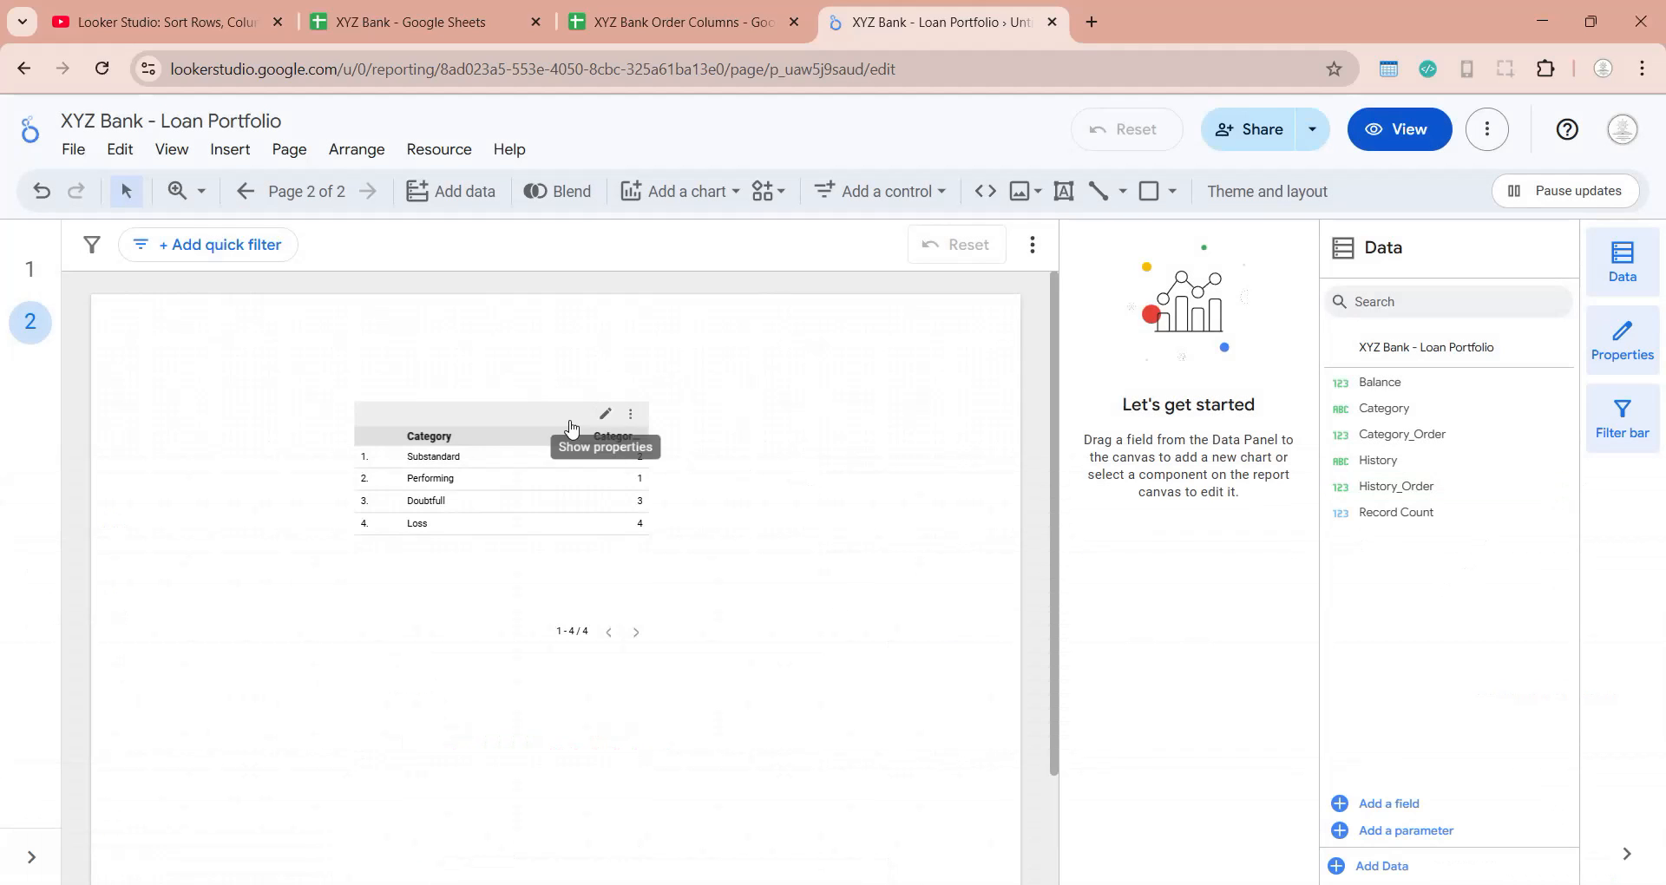
Step: Move the category table aside and add a table of History with History_Order aggregated as Min
left_click_drag(572, 425, 391, 378)
left_click_drag(1377, 460, 659, 478)
left_click_drag(1397, 486, 821, 576)
left_click(1085, 721)
left_click(1119, 543)
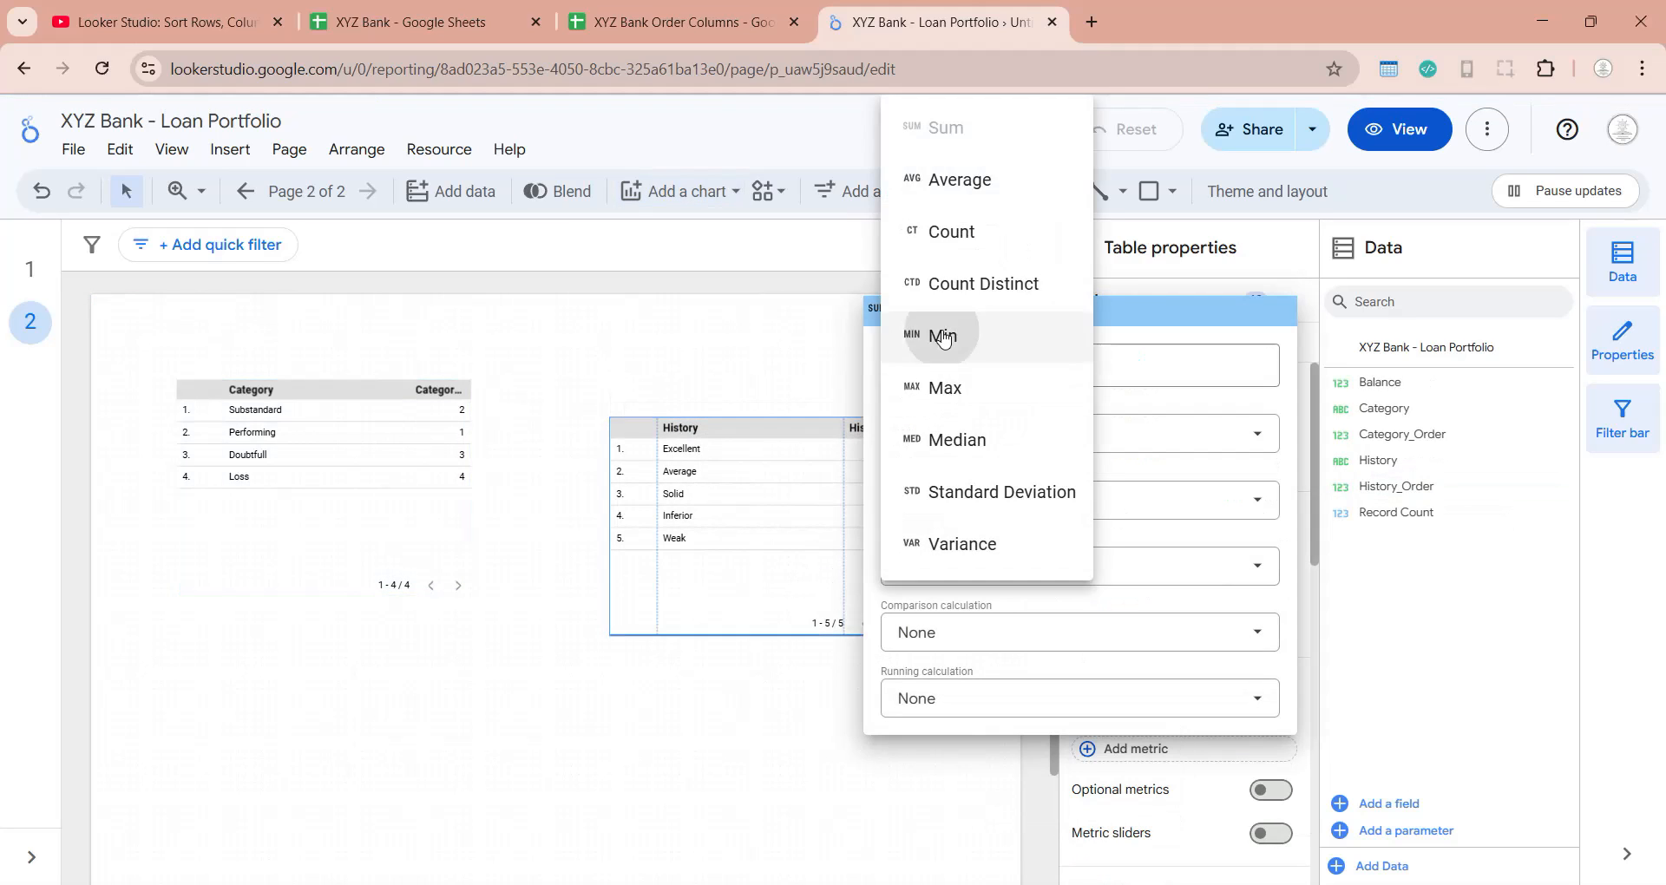
left_click(937, 330)
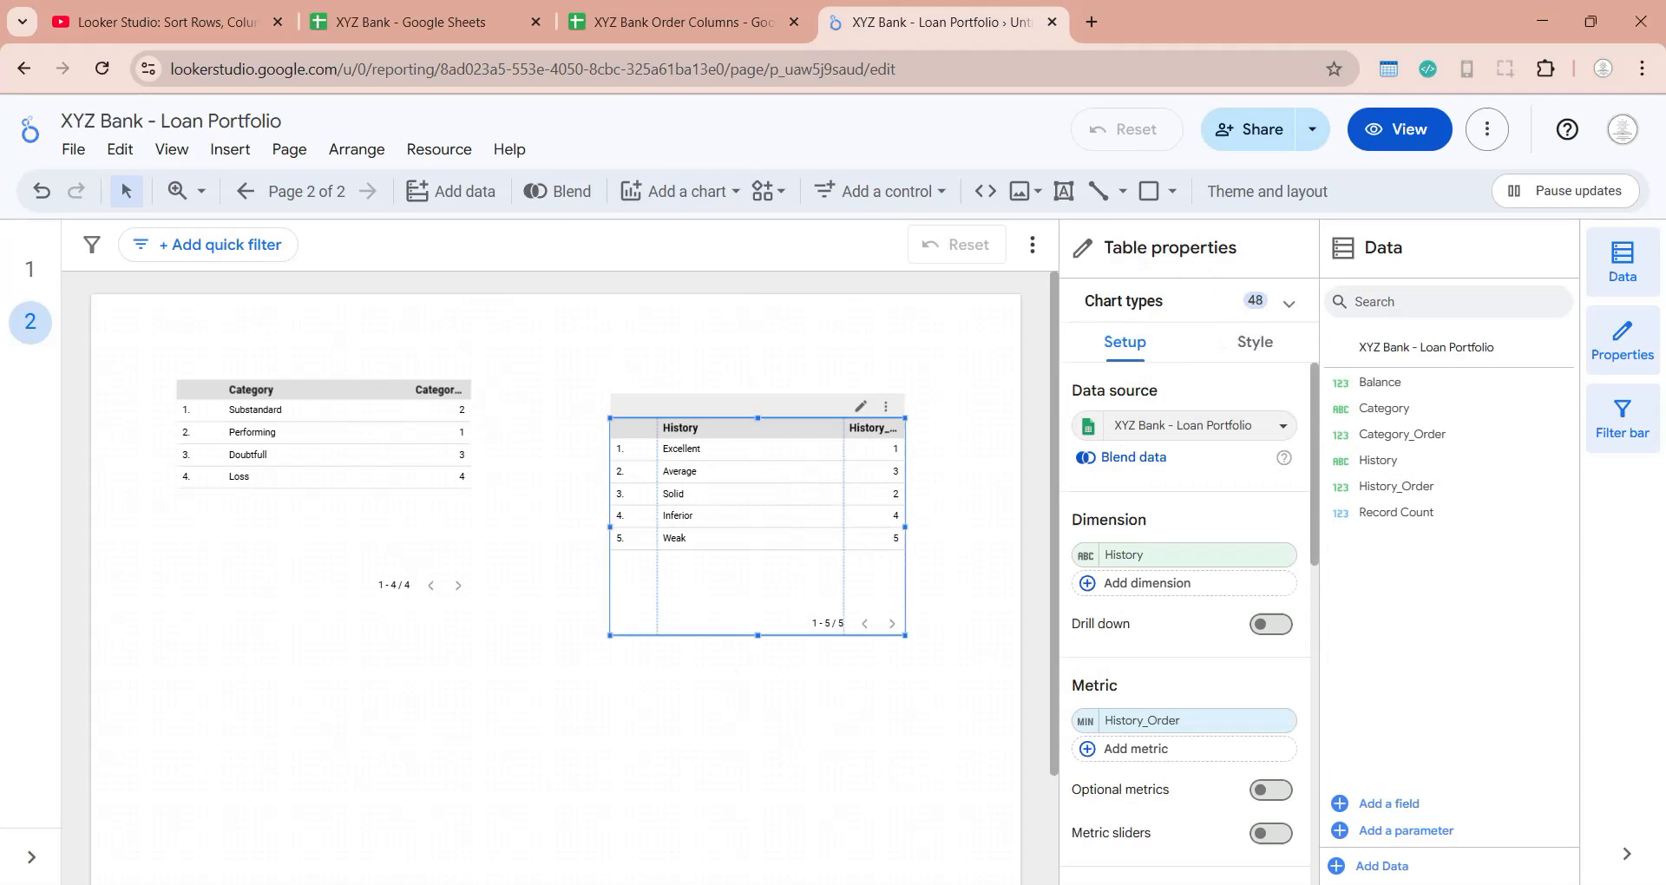
Step: Delete the second page holding the category and history check tables
left_click(289, 149)
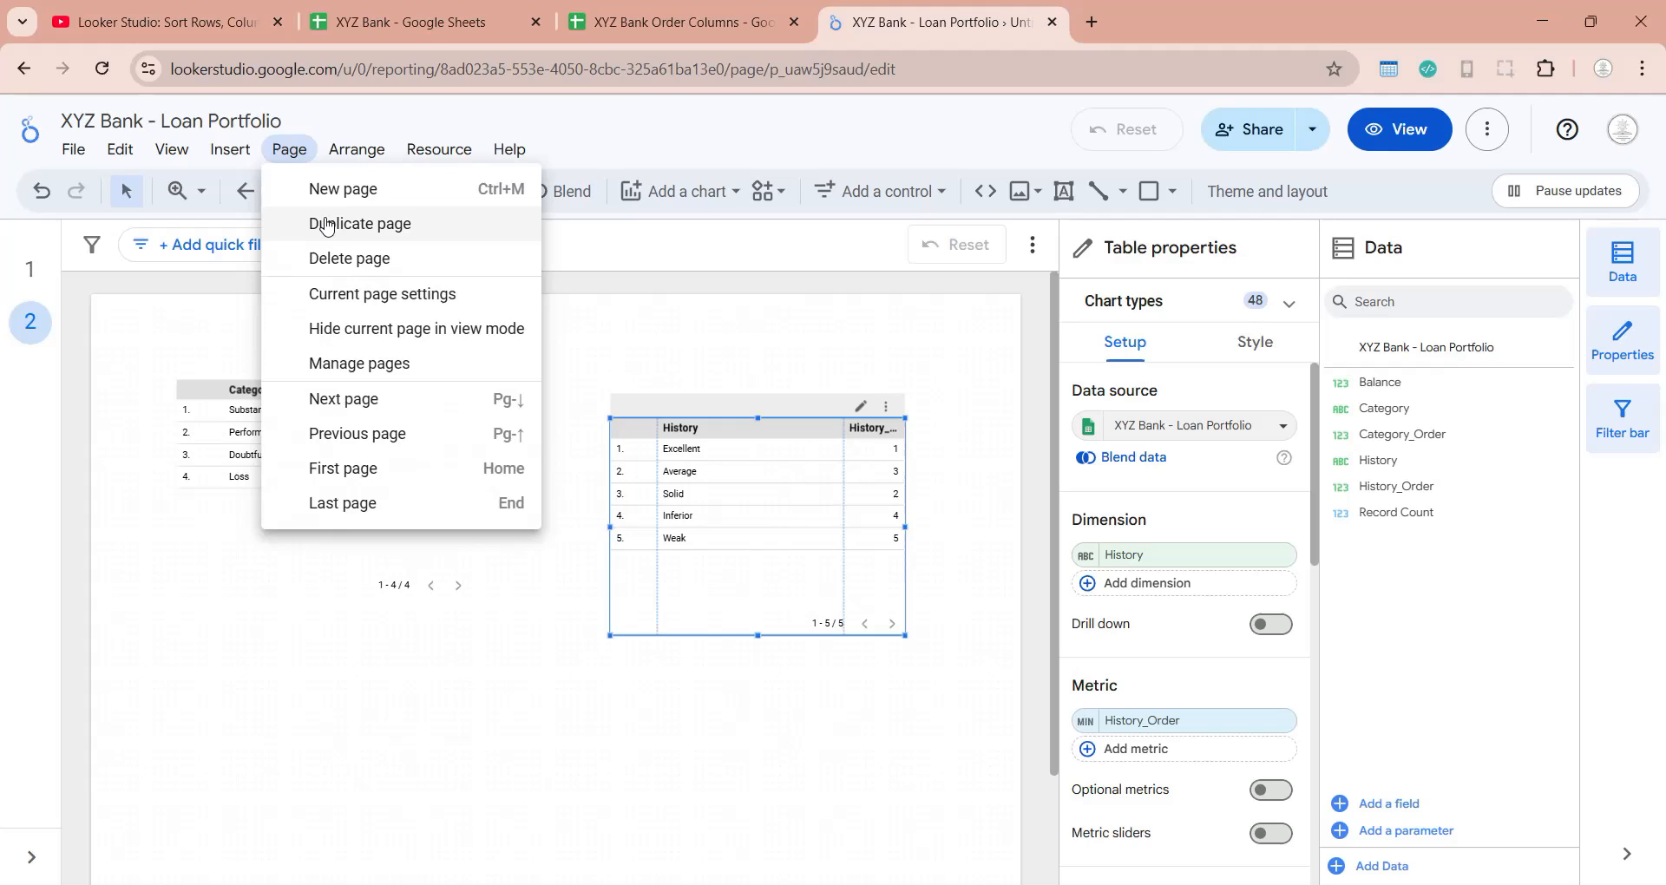
left_click(345, 259)
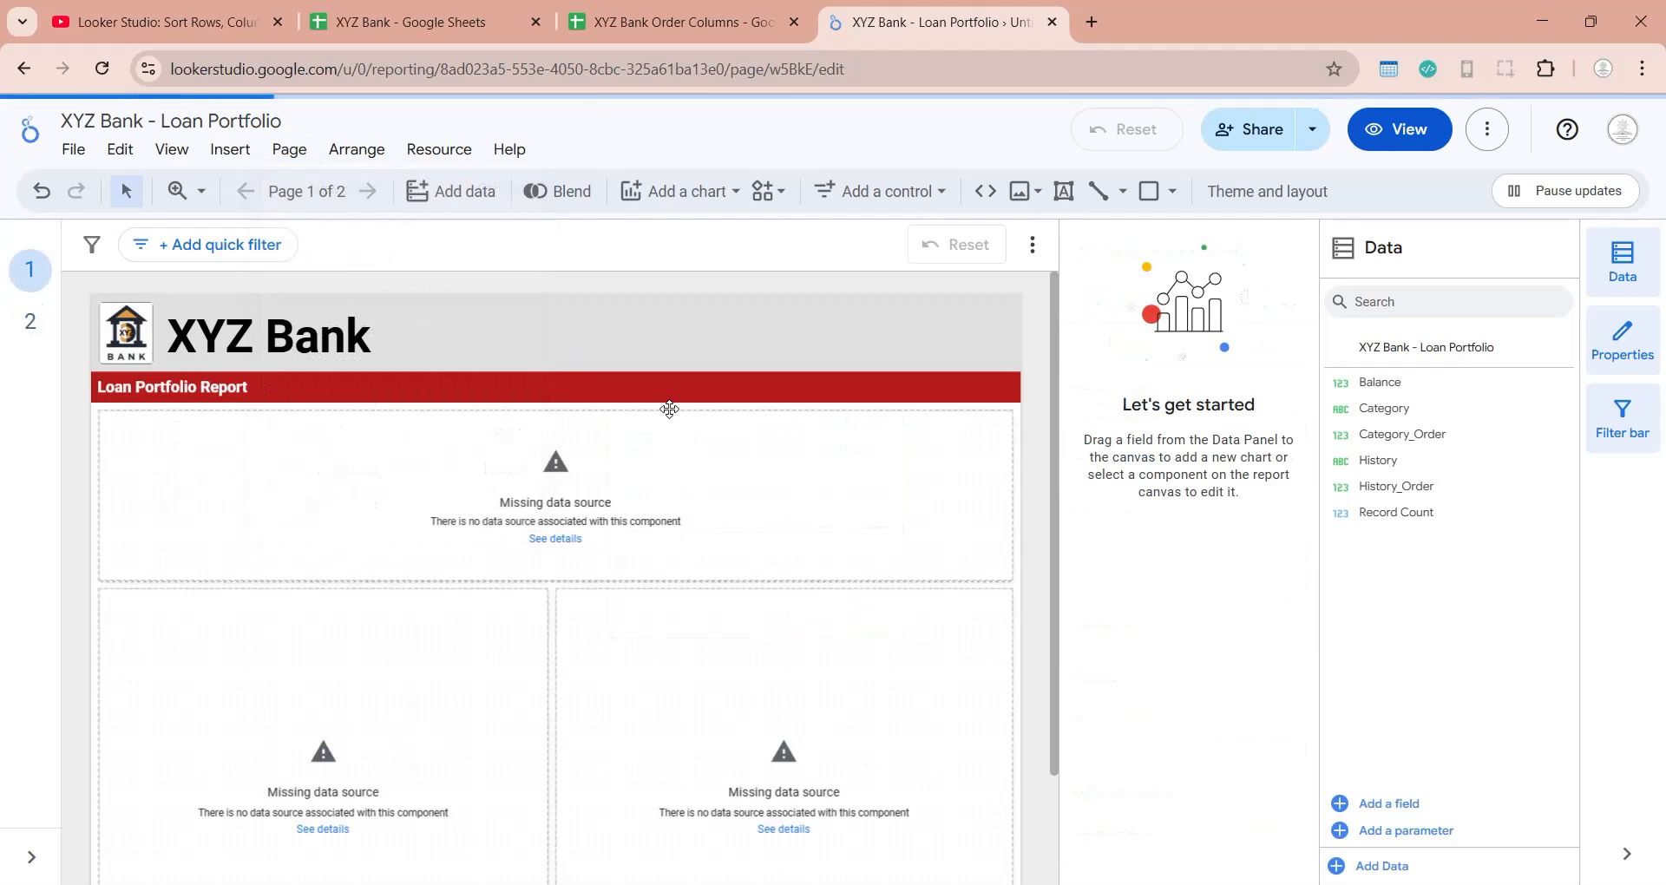
Step: Set the pivot table's data source to XYZ Bank - Loan Portfolio
left_click(902, 506)
left_click(1184, 427)
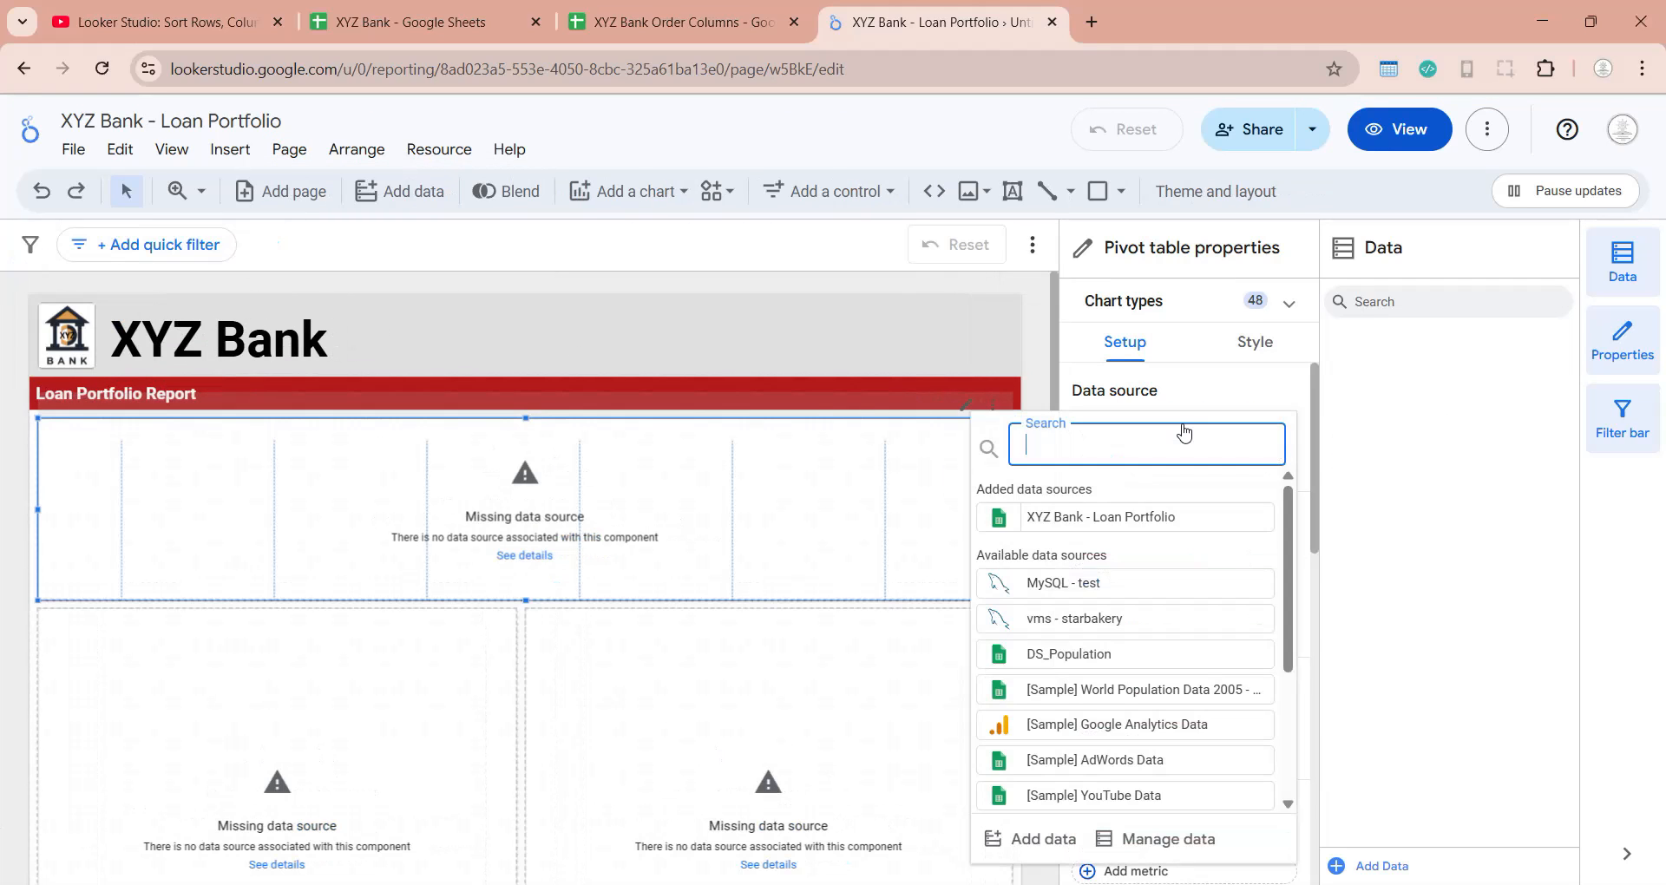
left_click(1093, 518)
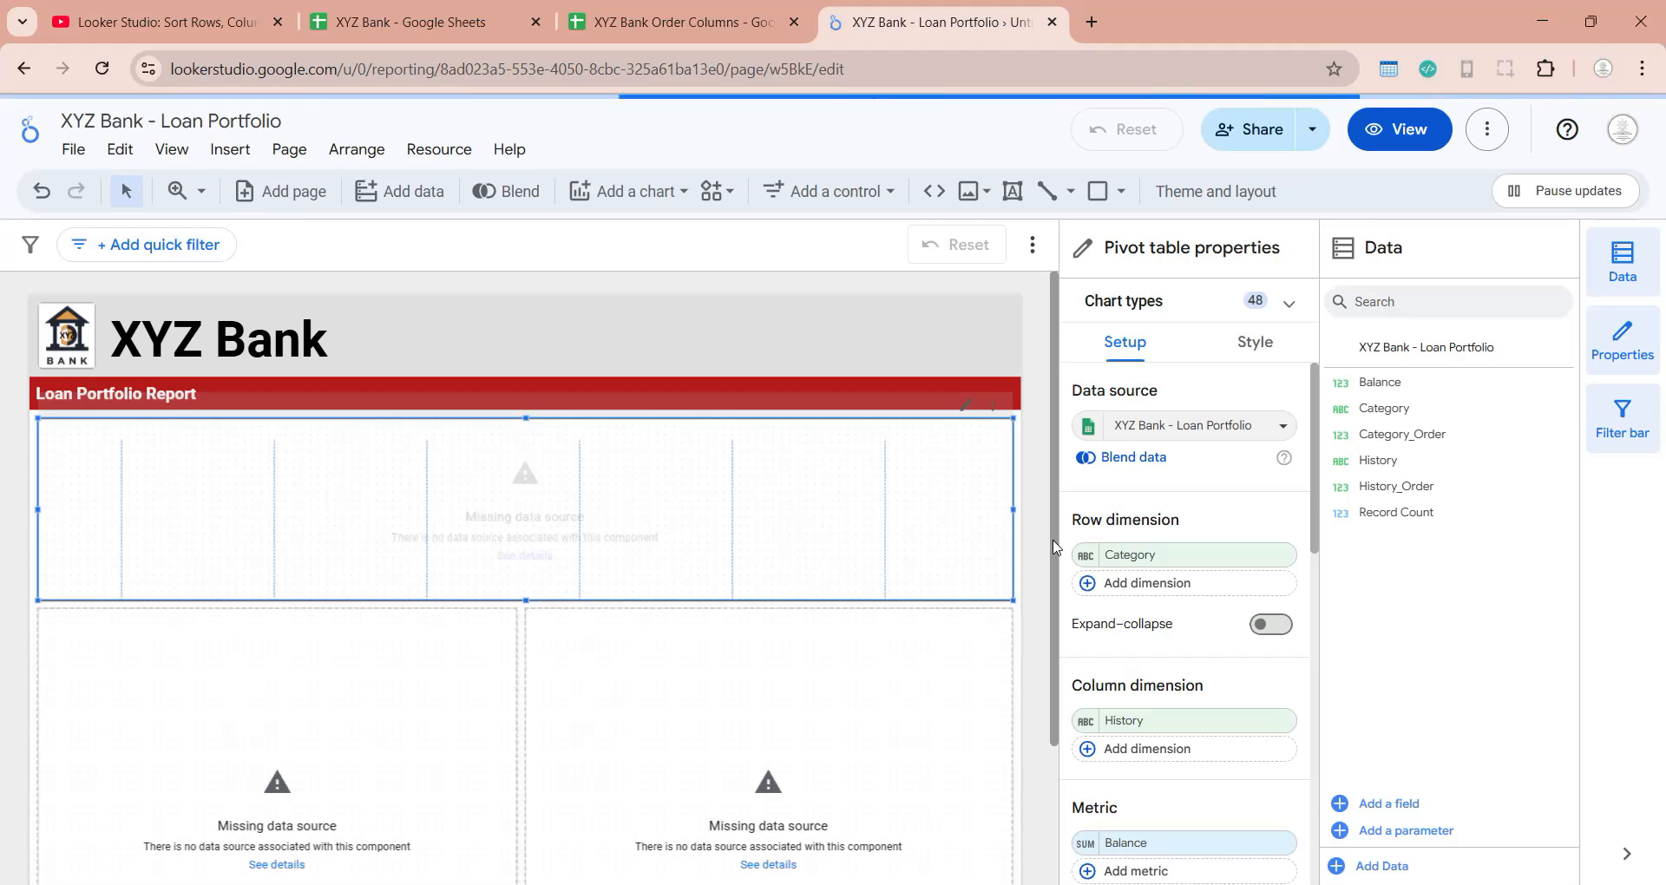
Step: Set the pivot table's Column #1 sort field to History_Order
scroll(1172, 572, "down", 10)
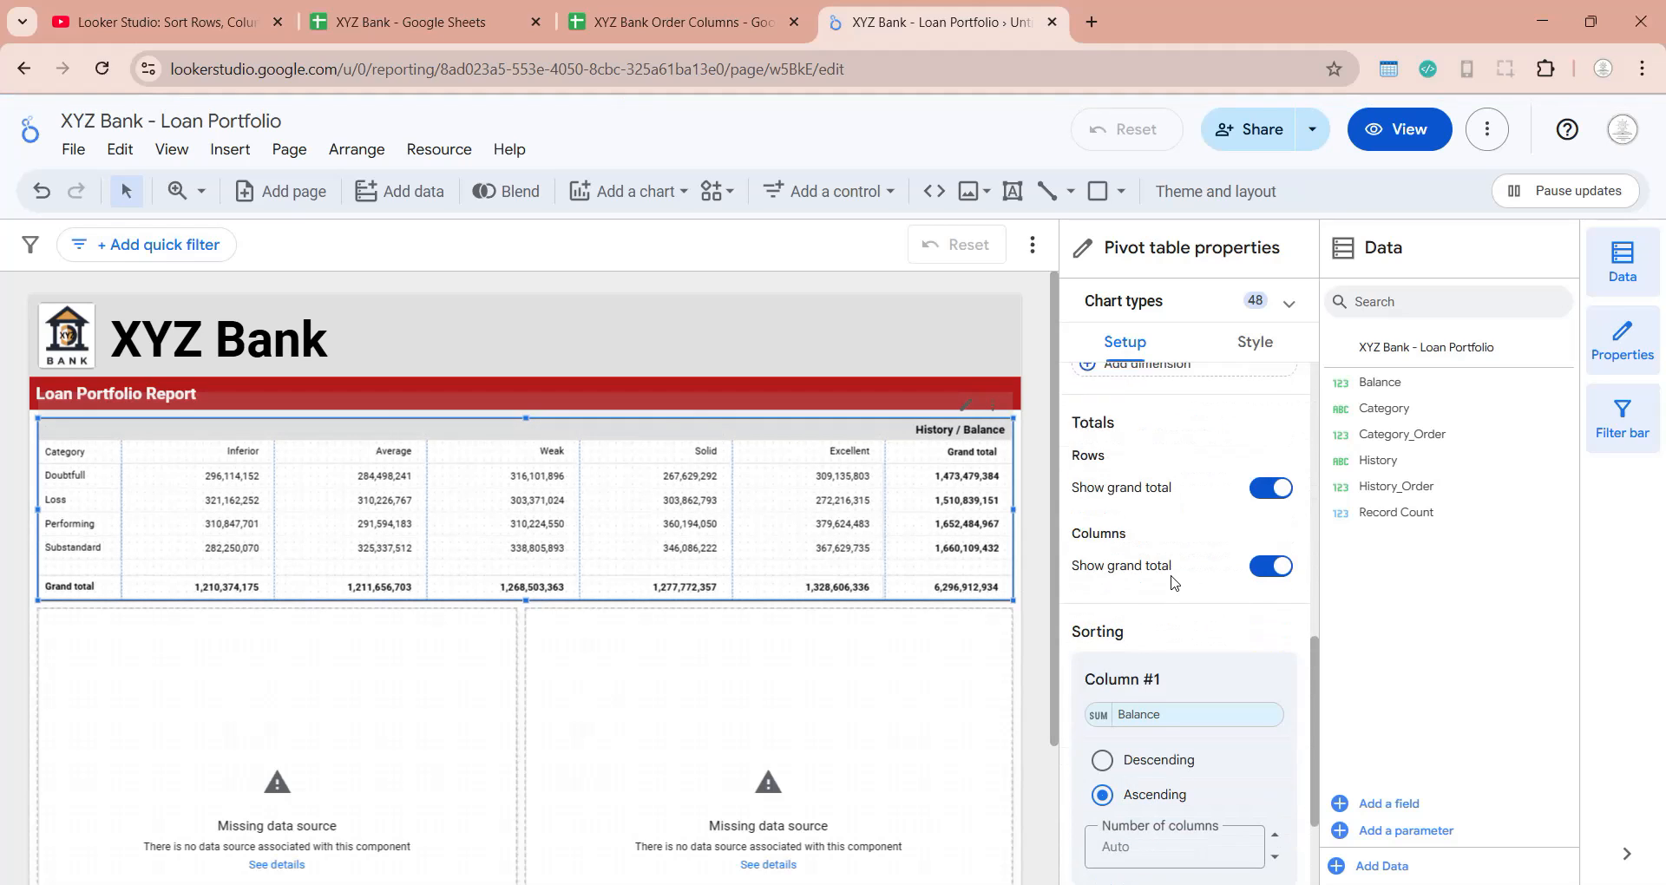
left_click(1120, 565)
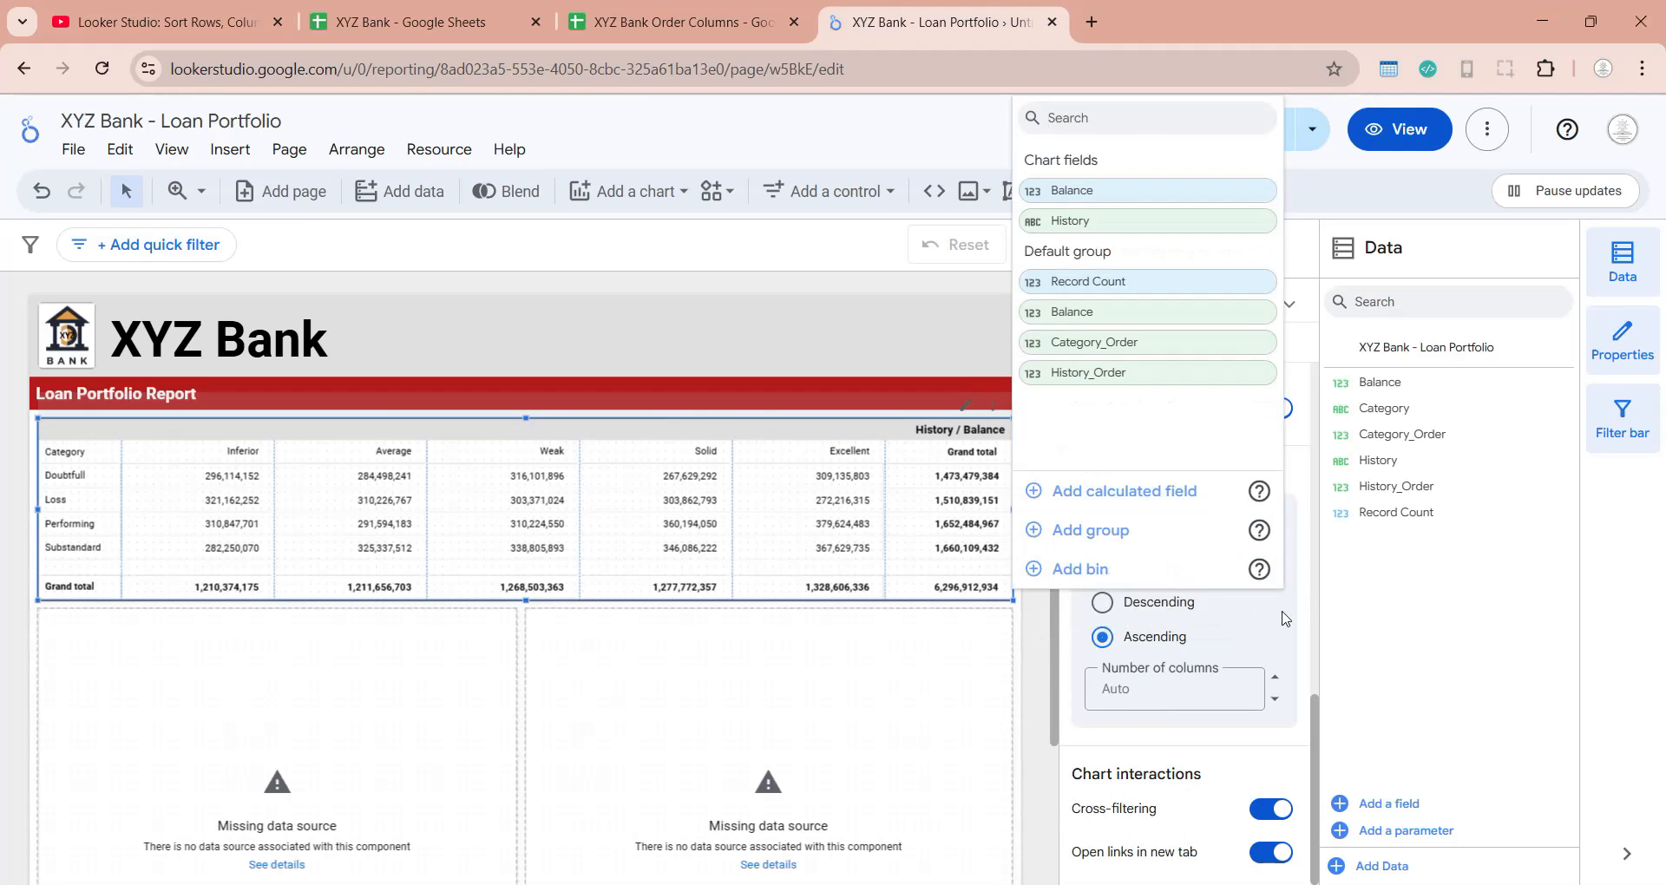
scroll(1262, 610, "up", 10)
scroll(1232, 590, "down", 10)
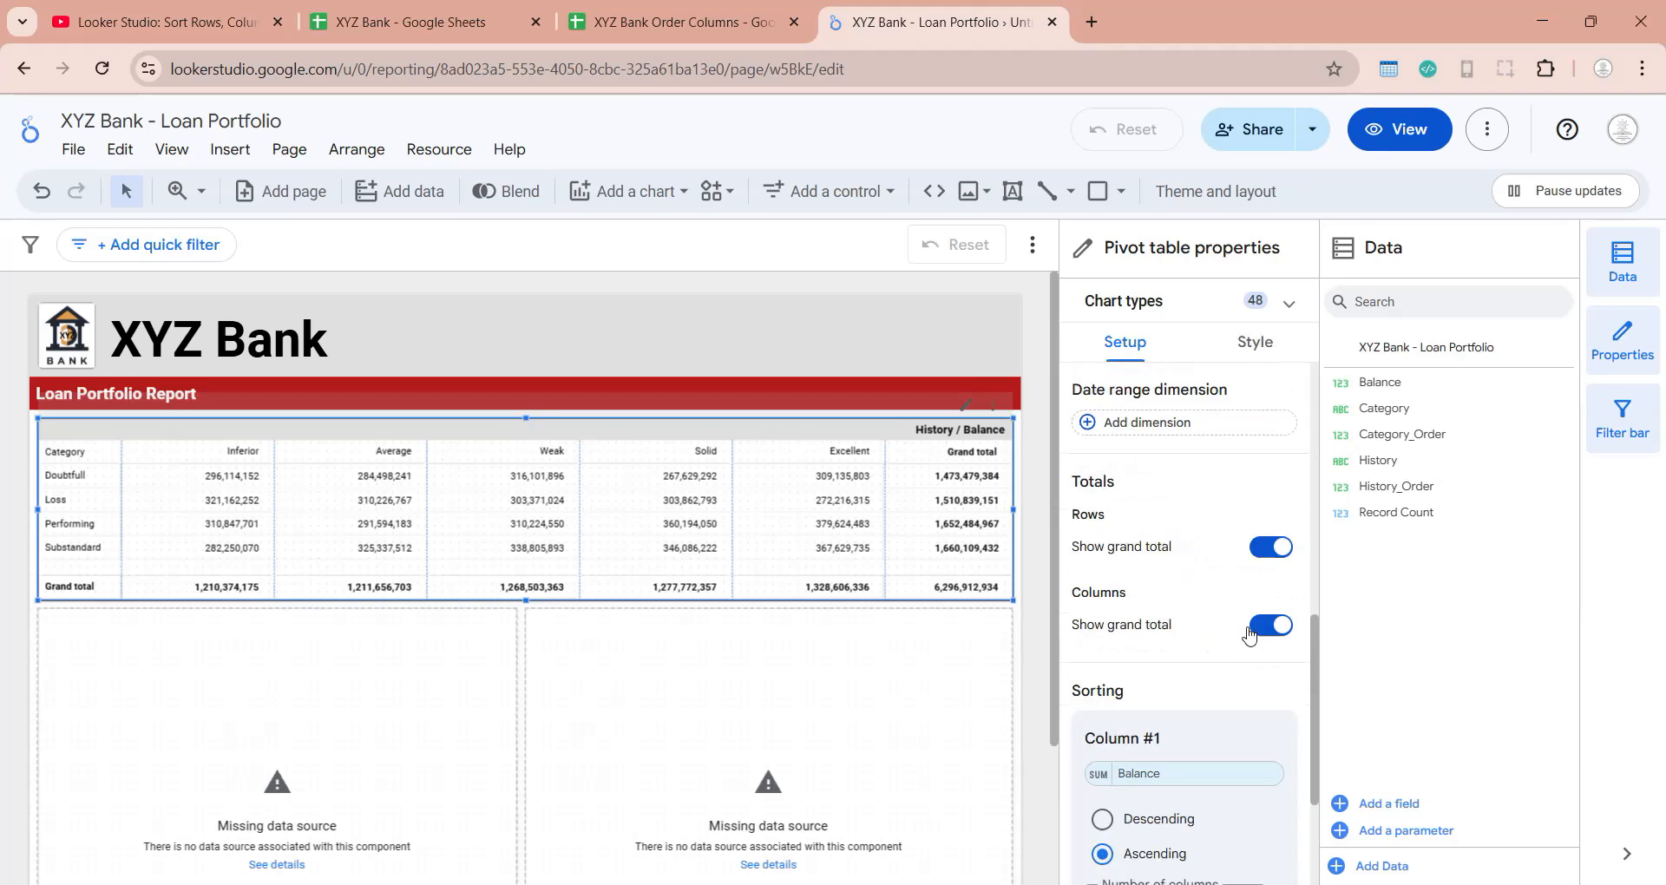
left_click(1149, 545)
left_click(1100, 373)
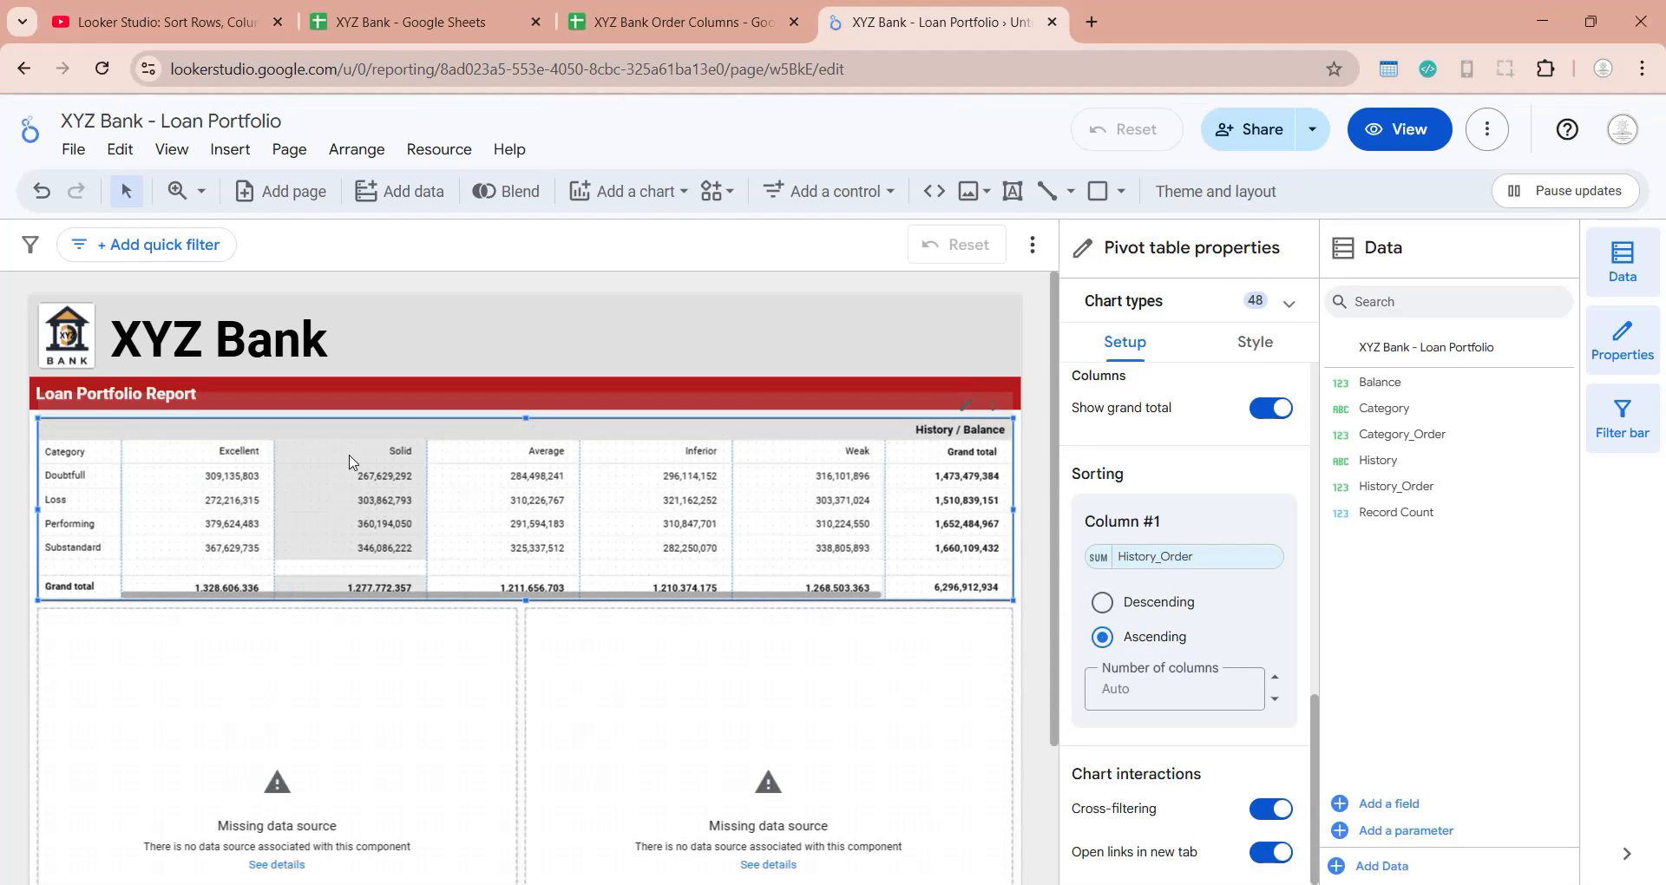
Step: Set the category bar chart's data source to XYZ Bank - Loan Portfolio and check its sort field
left_click(428, 705)
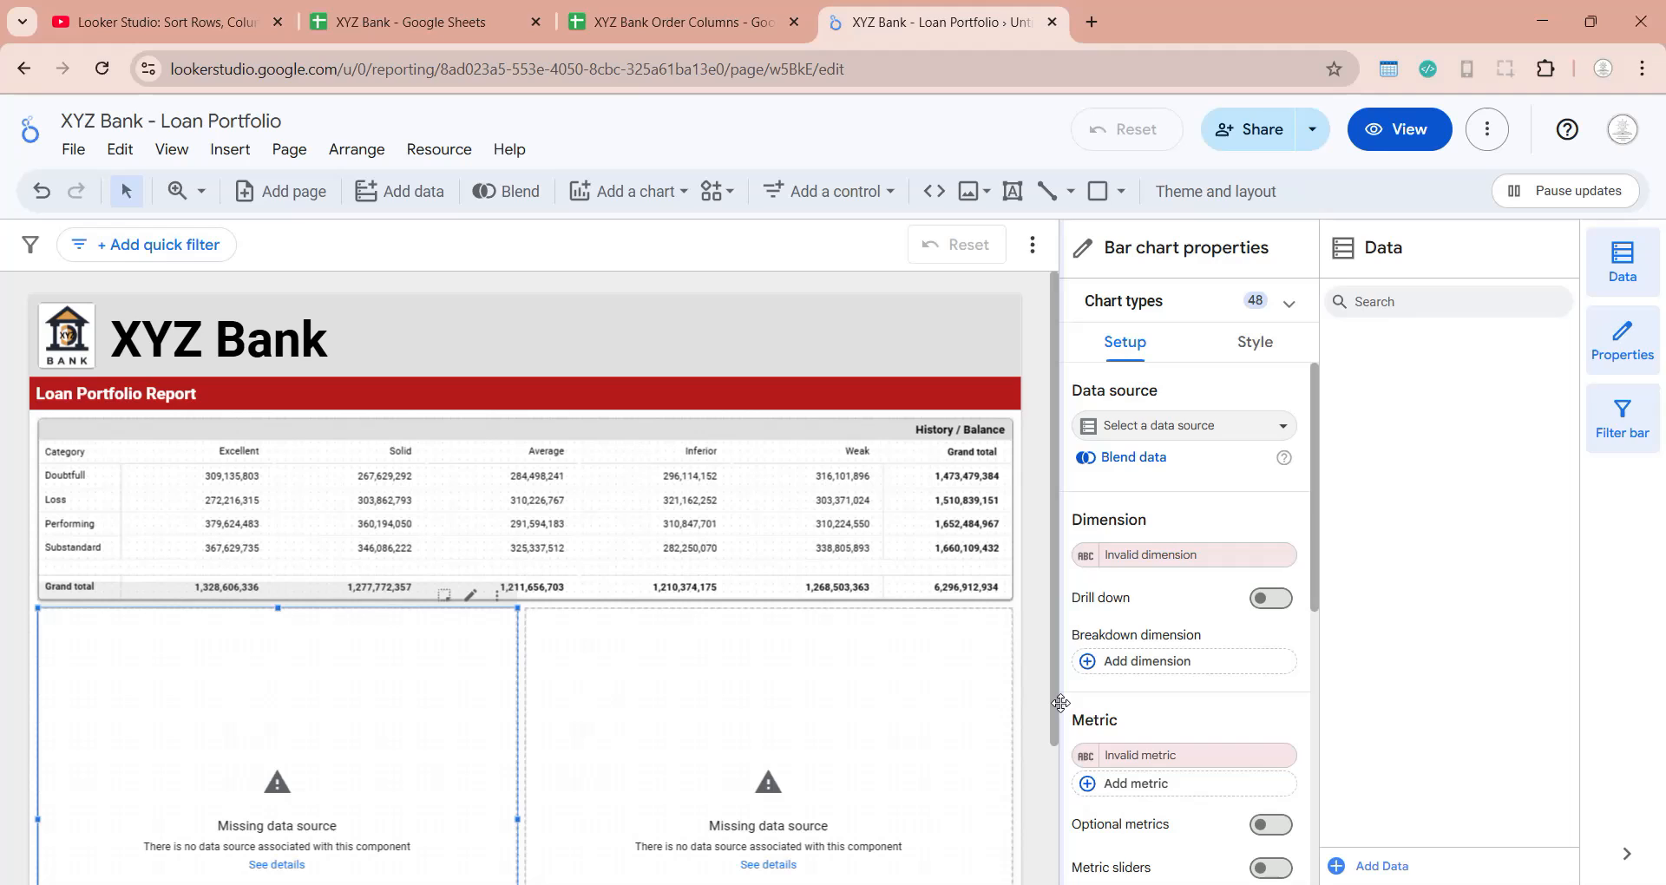
left_click(1219, 433)
left_click(1127, 517)
scroll(1047, 615, "down", 2)
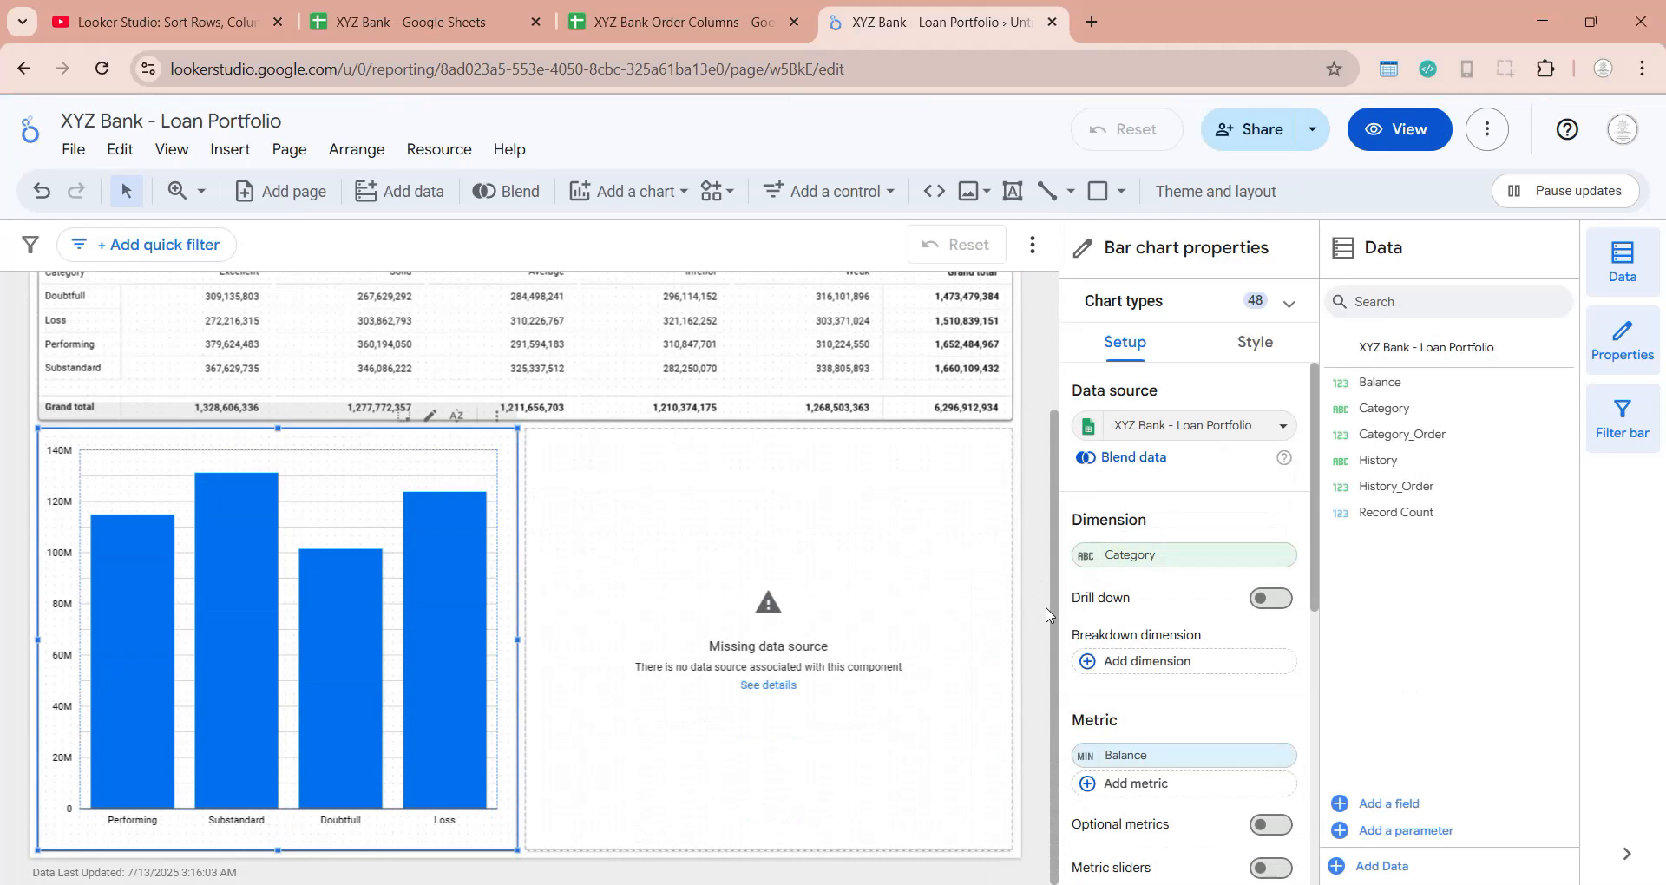
scroll(1154, 583, "down", 5)
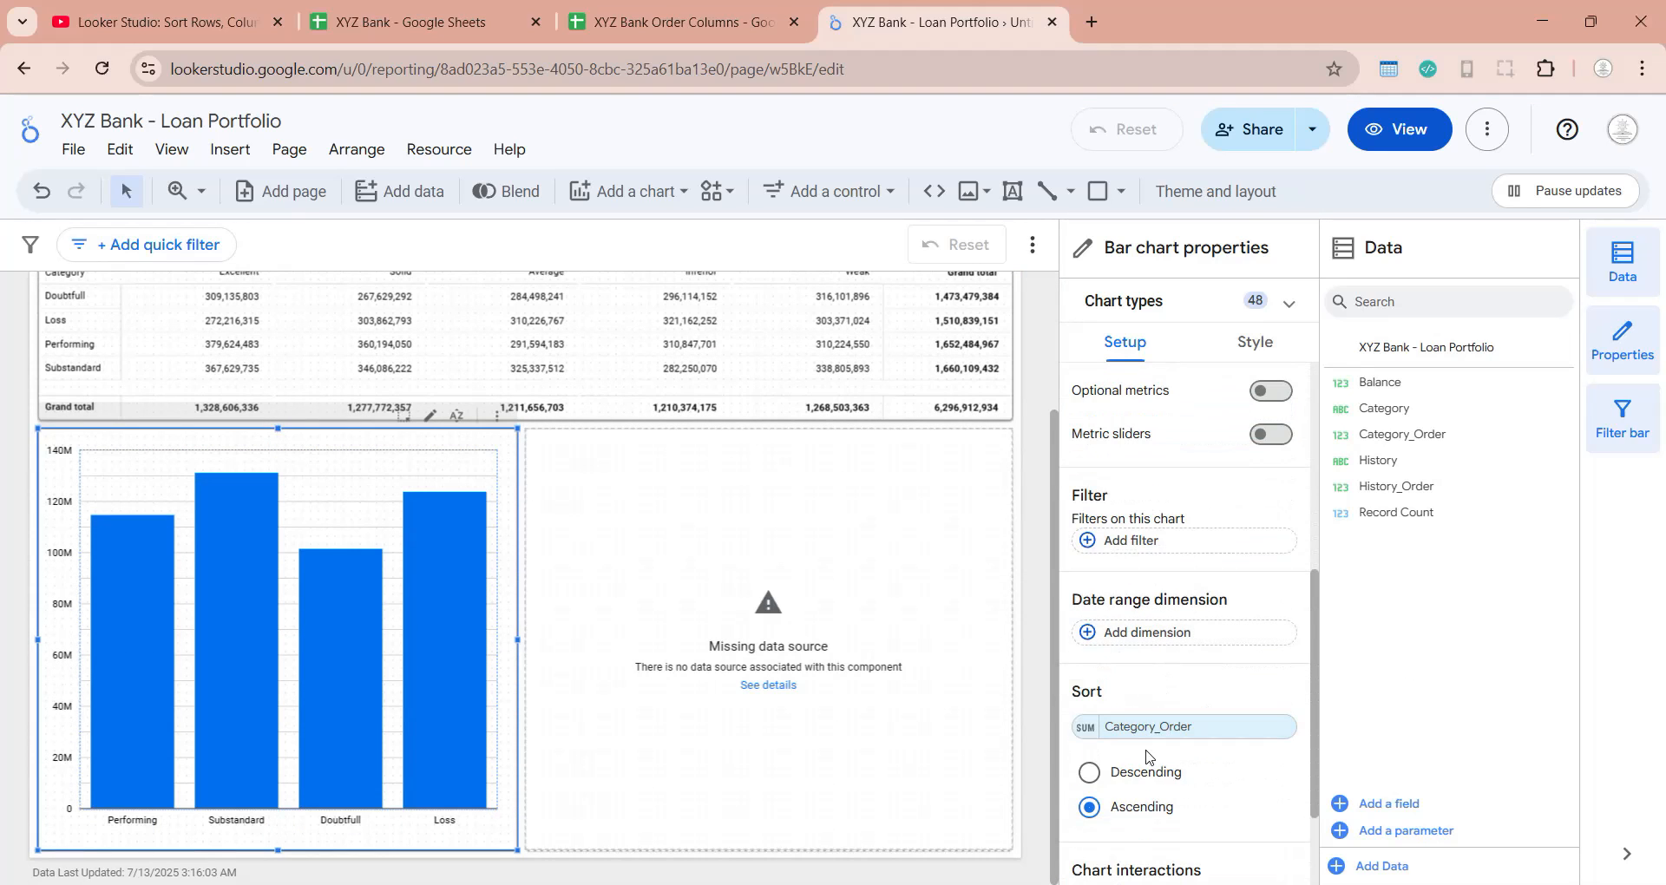
Step: Set the history bar chart's data source to XYZ Bank - Loan Portfolio, check its sort settings and deselect the chart
left_click(977, 773)
left_click(1182, 431)
left_click(1179, 508)
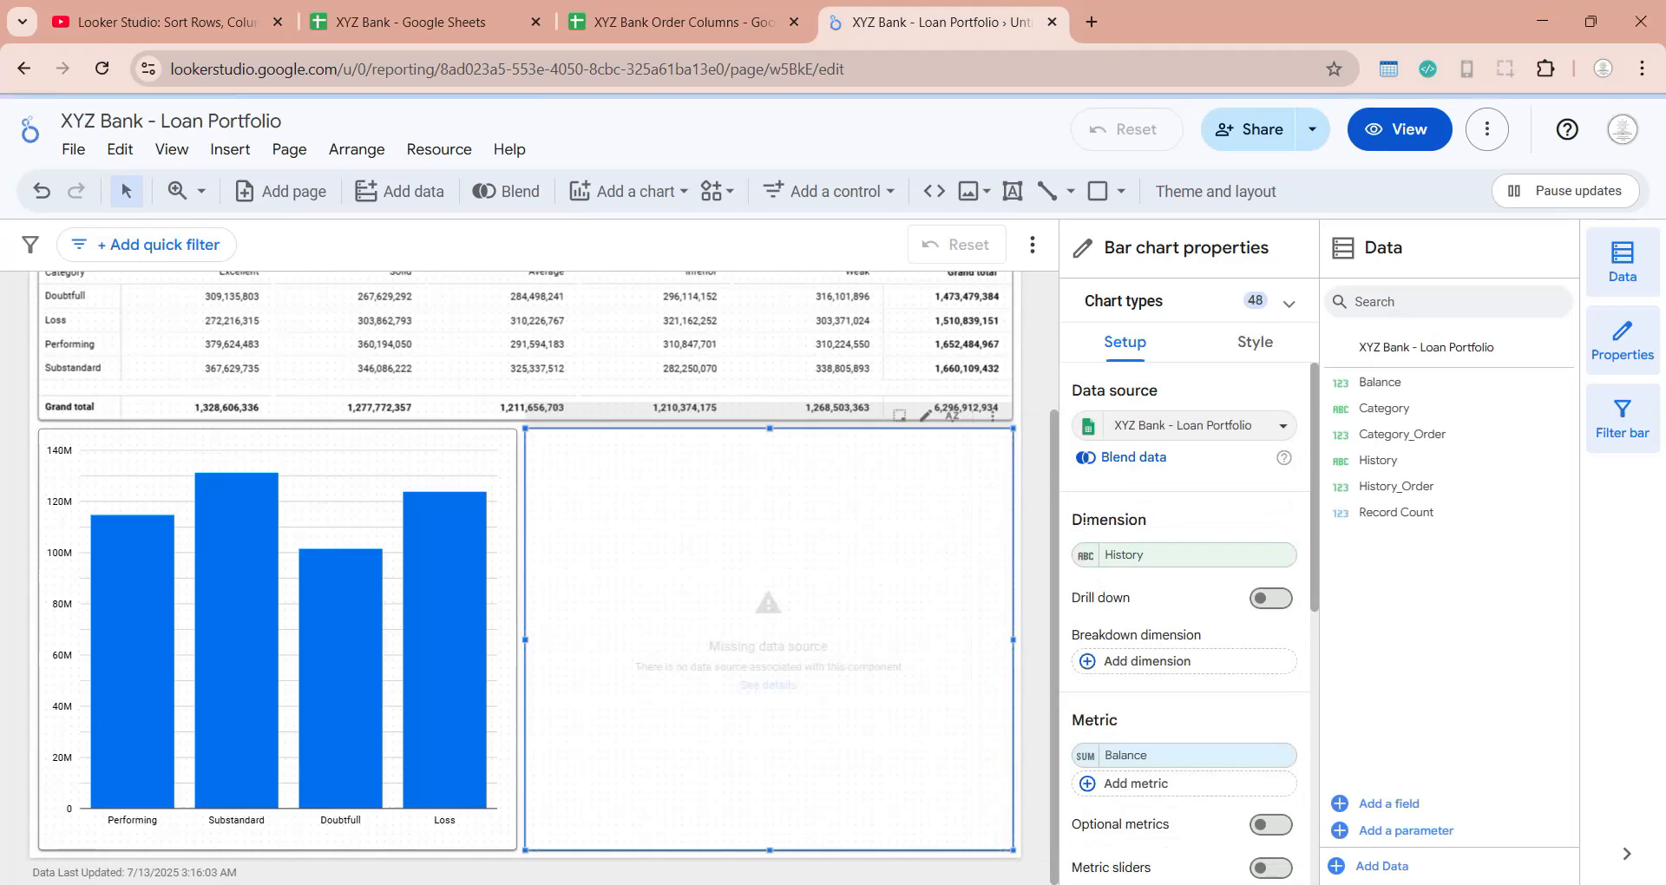
scroll(1250, 664, "down", 5)
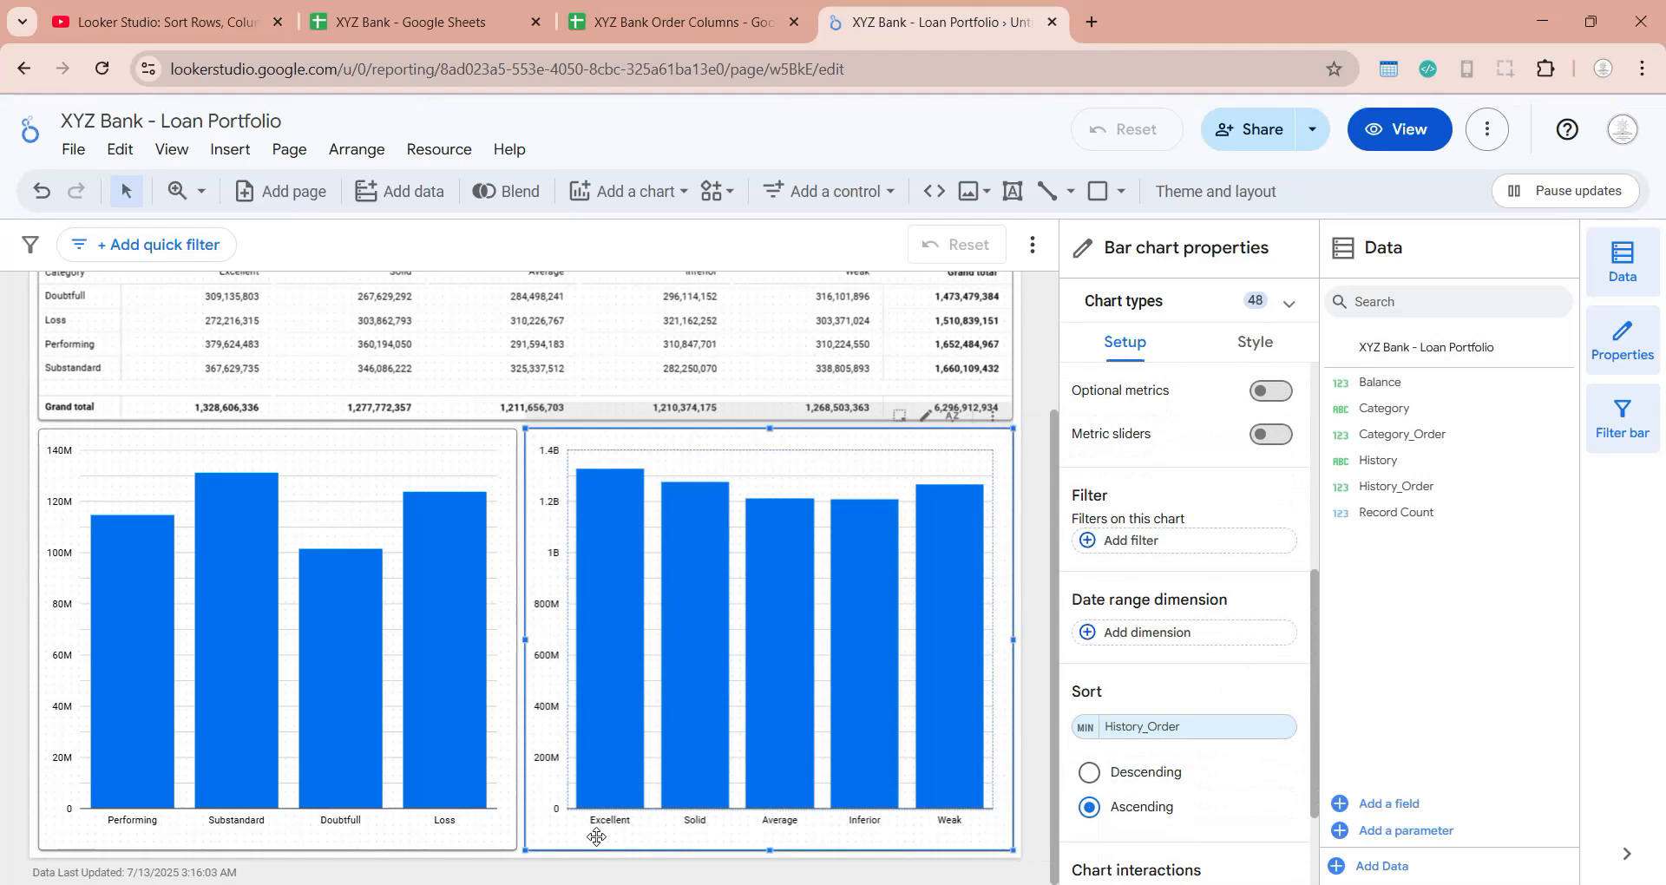
left_click(1037, 727)
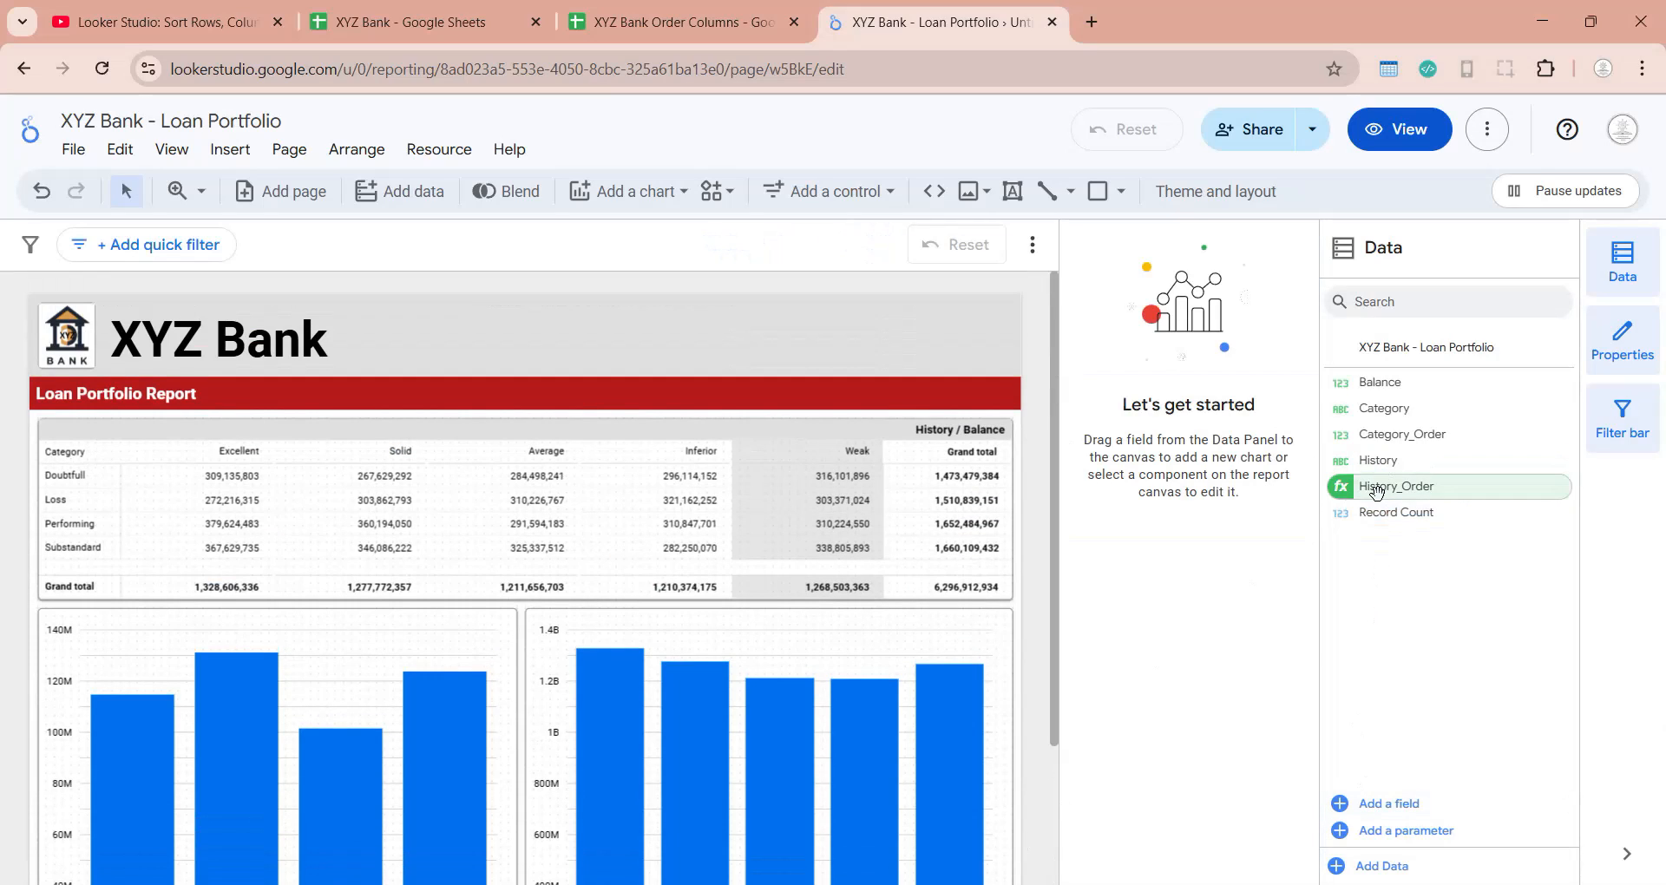
Step: Edit the Category_Order field's formula so that the Performing category returns the text "1. Performing"
left_click(1343, 438)
left_click(568, 734)
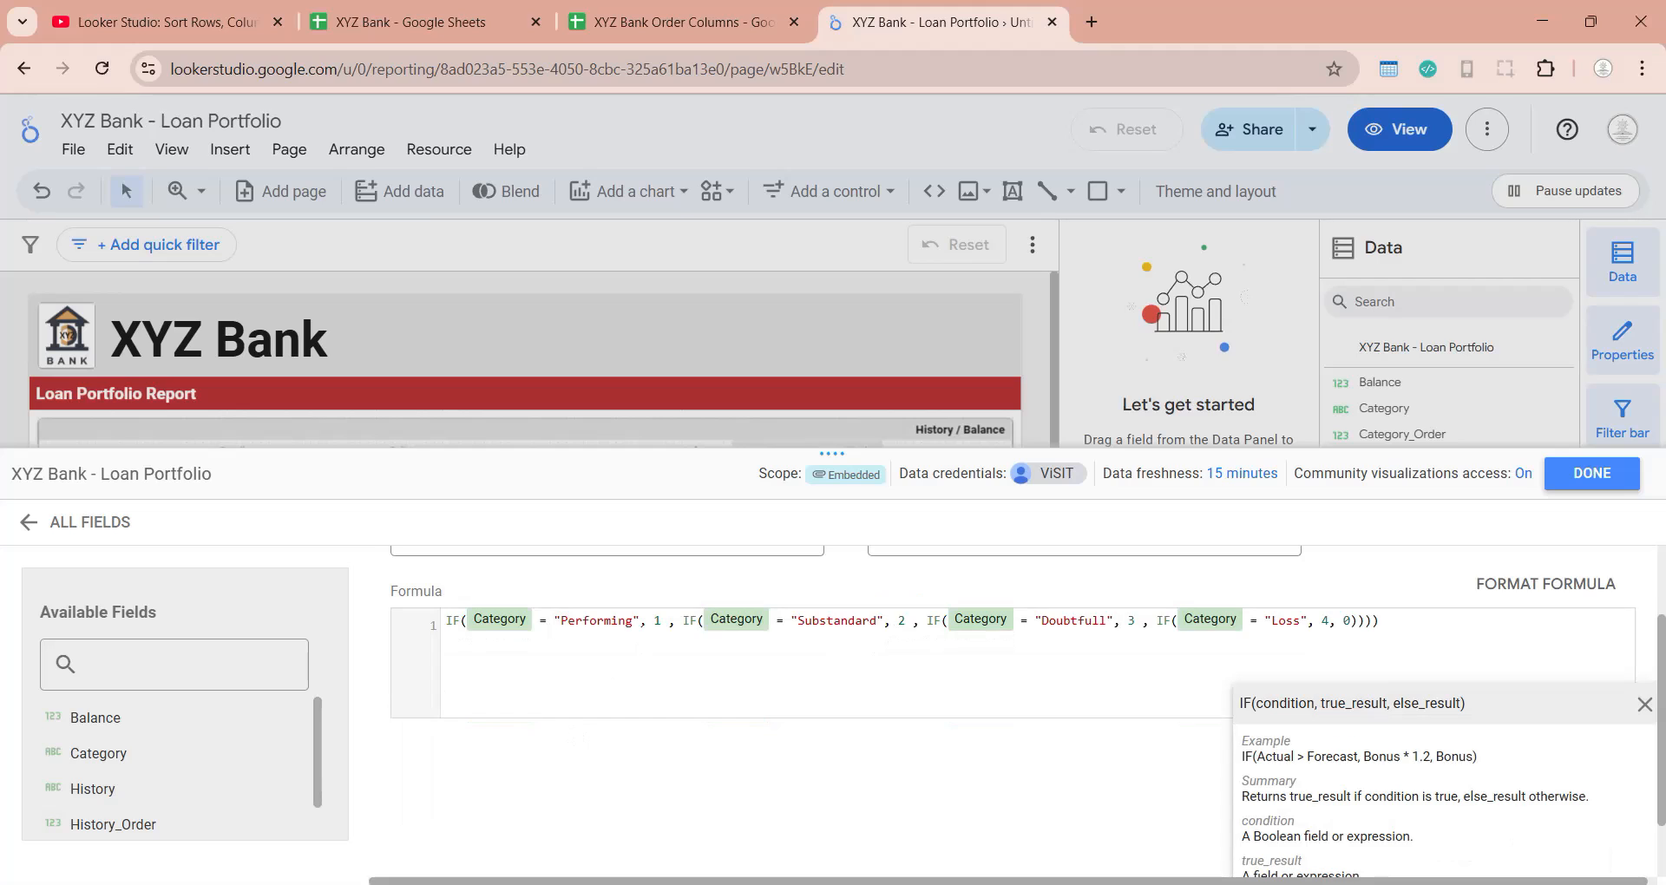
left_click(456, 626)
double_click(598, 621)
double_click(657, 622)
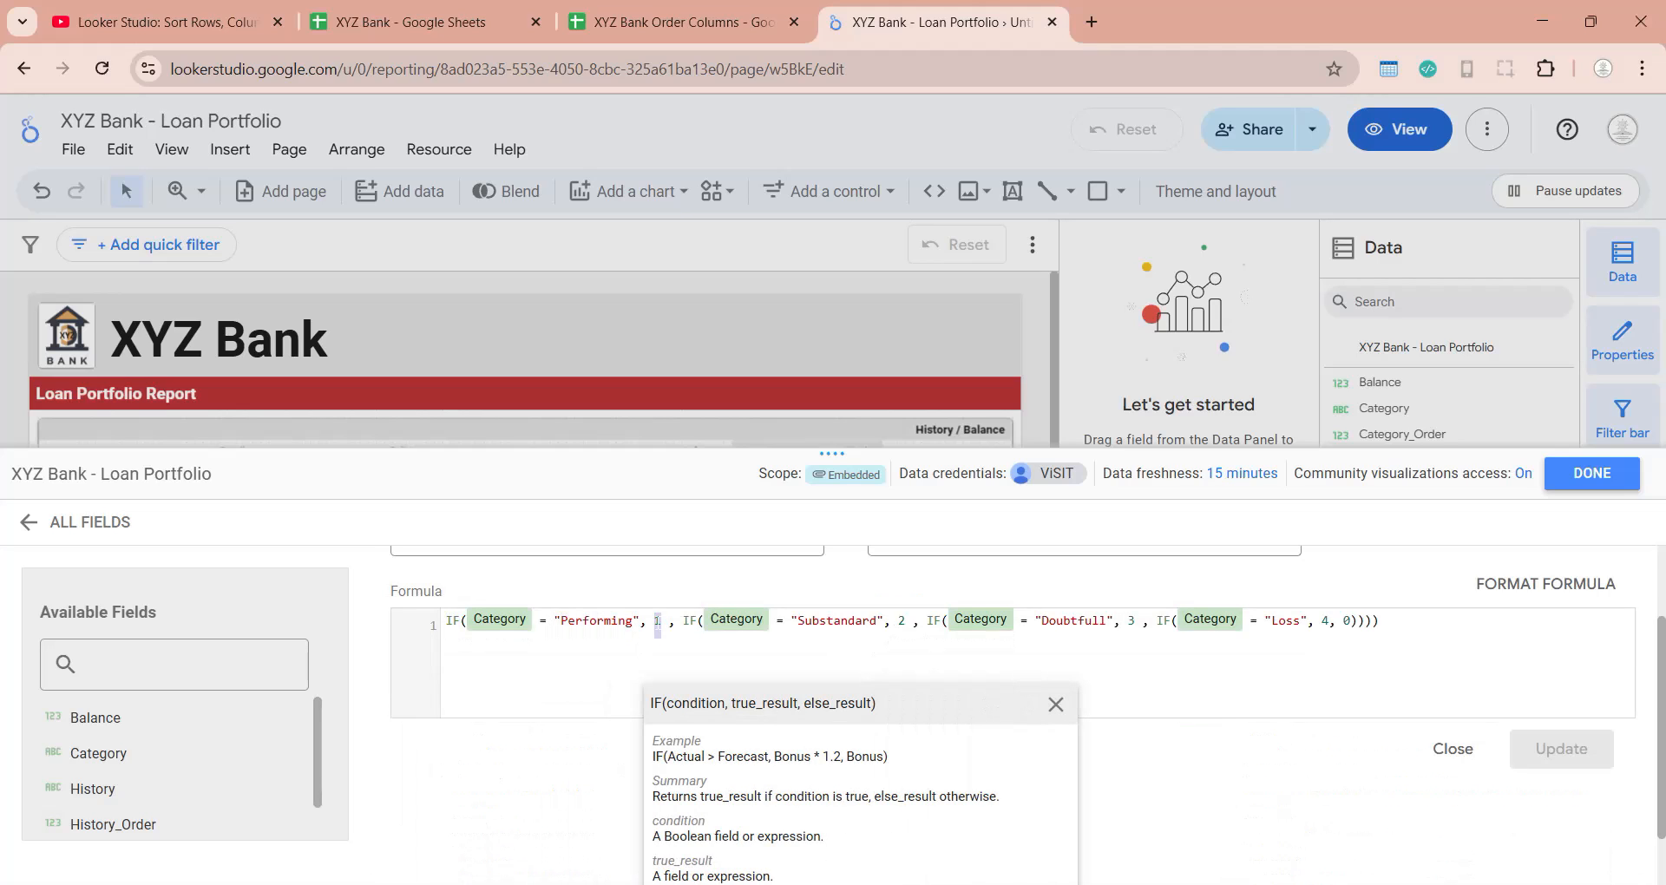
type("\"1. Performing")
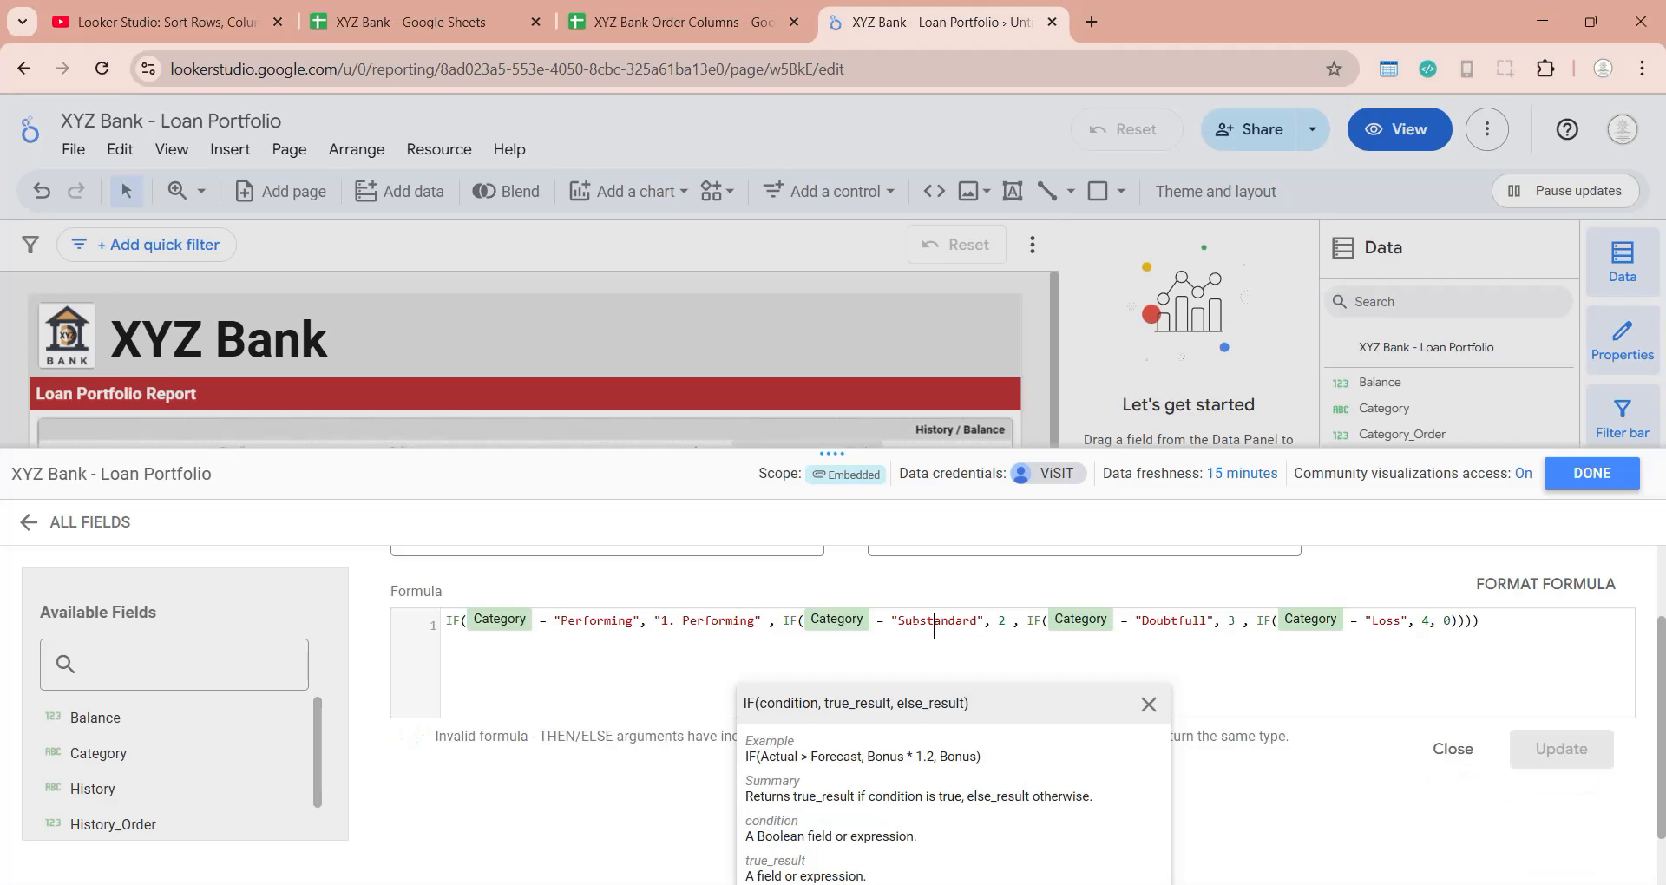
Step: Replace the Substandard result in the Category_Order formula with the text "2. Substandard"
double_click(915, 622)
key("ctrl+c")
double_click(1002, 622)
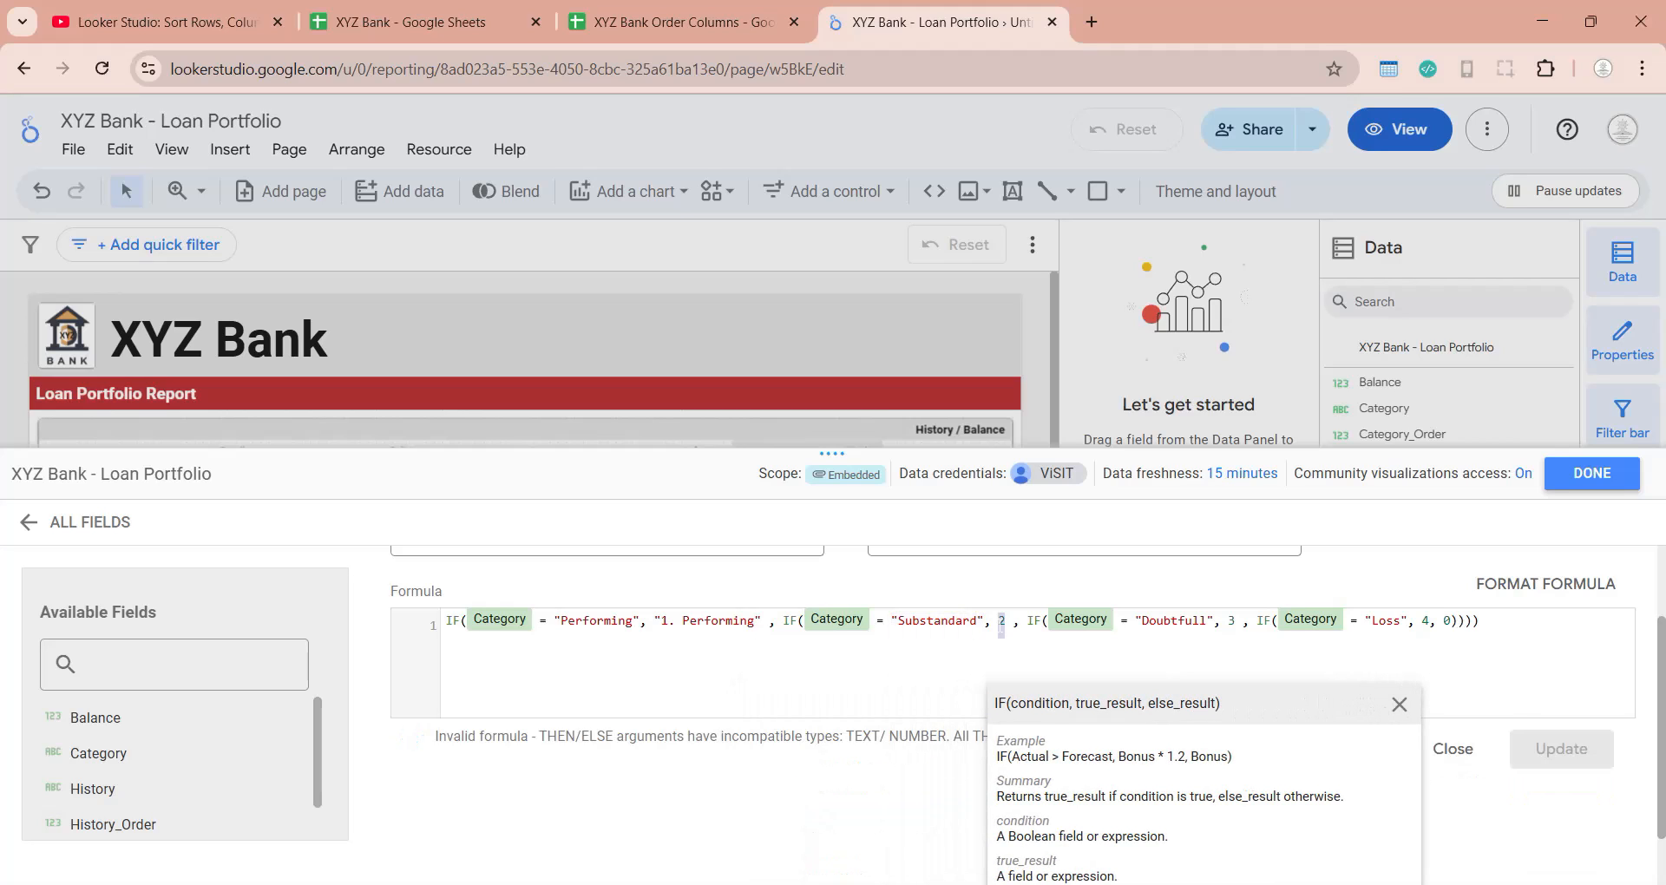
key("ctrl+v")
type("2.")
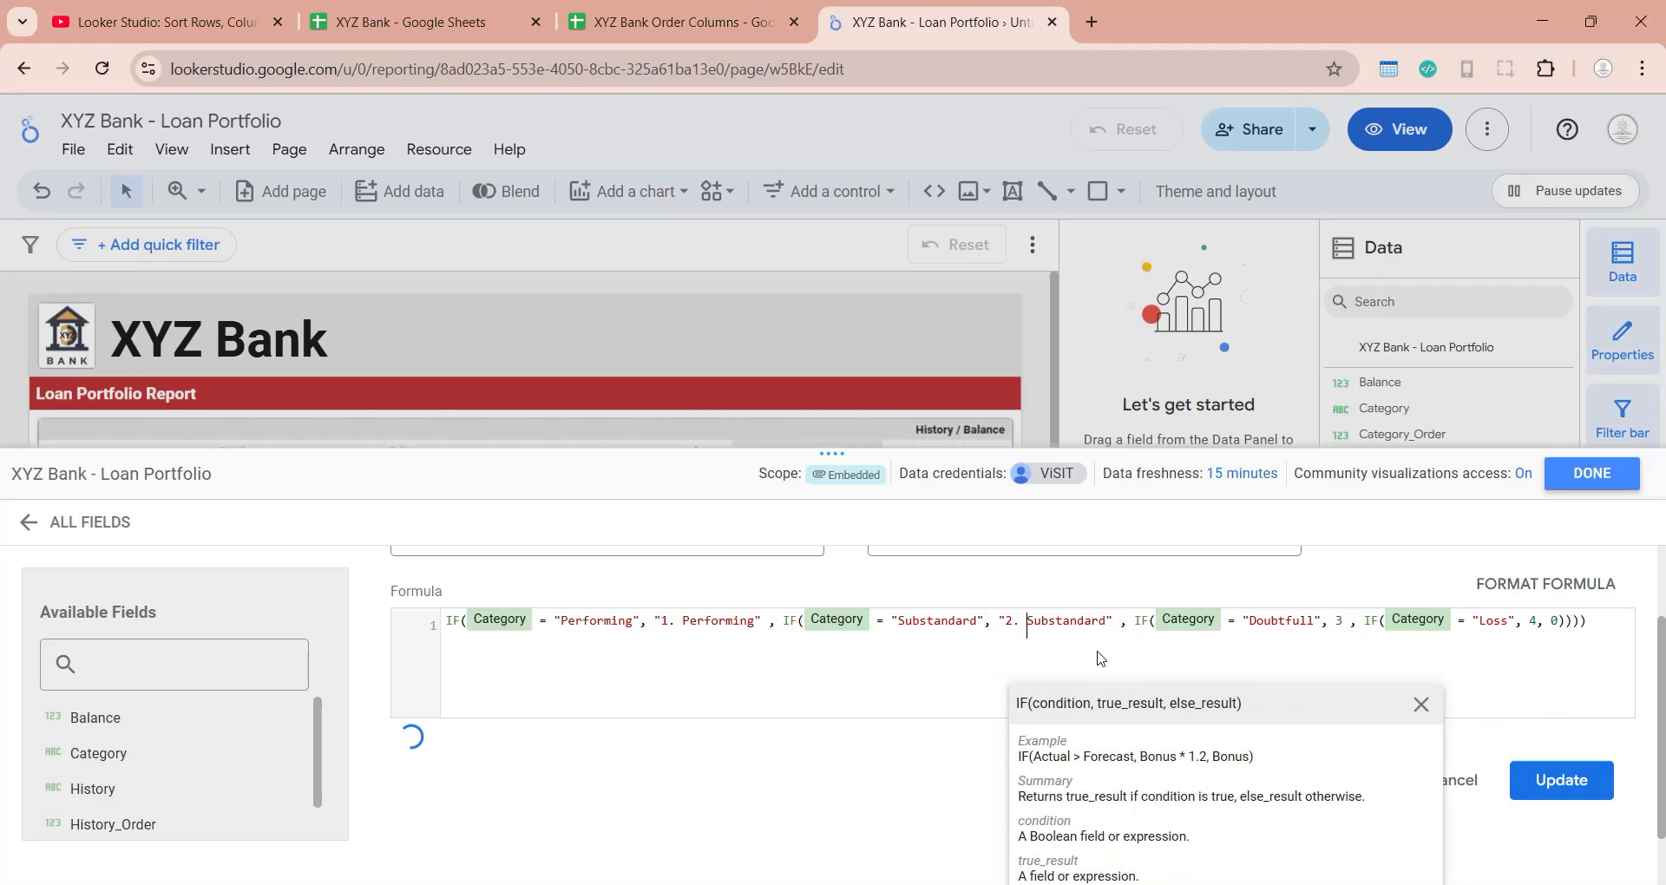
Step: Replace the Doubtfull result in the Category_Order formula with the text "3. Doubtfull"
double_click(1279, 621)
key("ctrl+c")
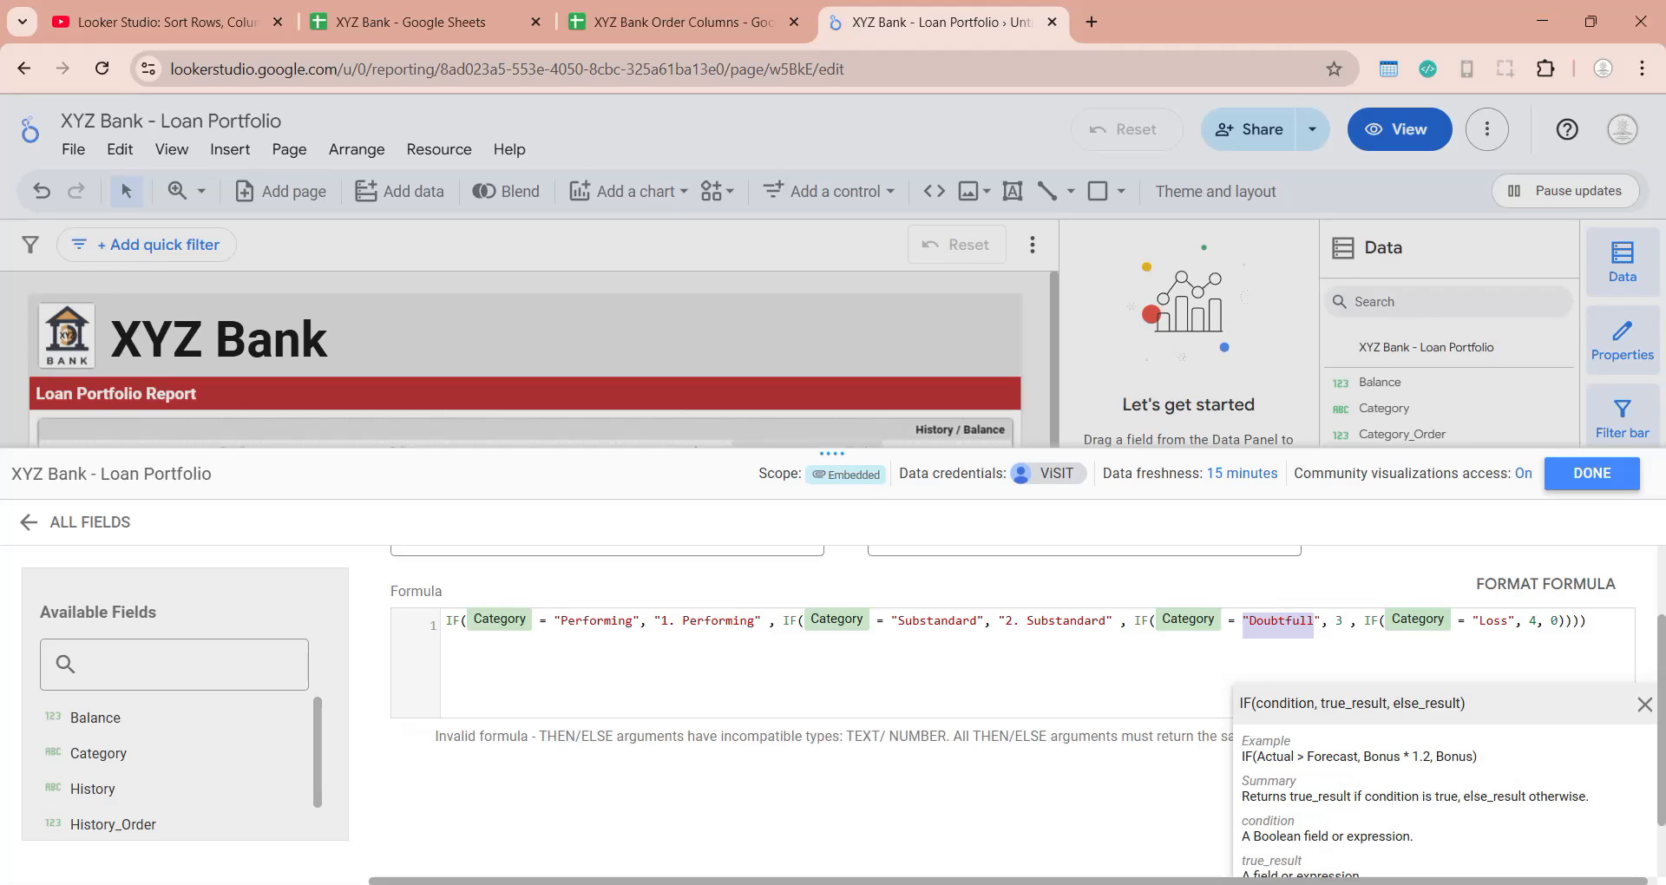
double_click(1338, 621)
key("ctrl+v")
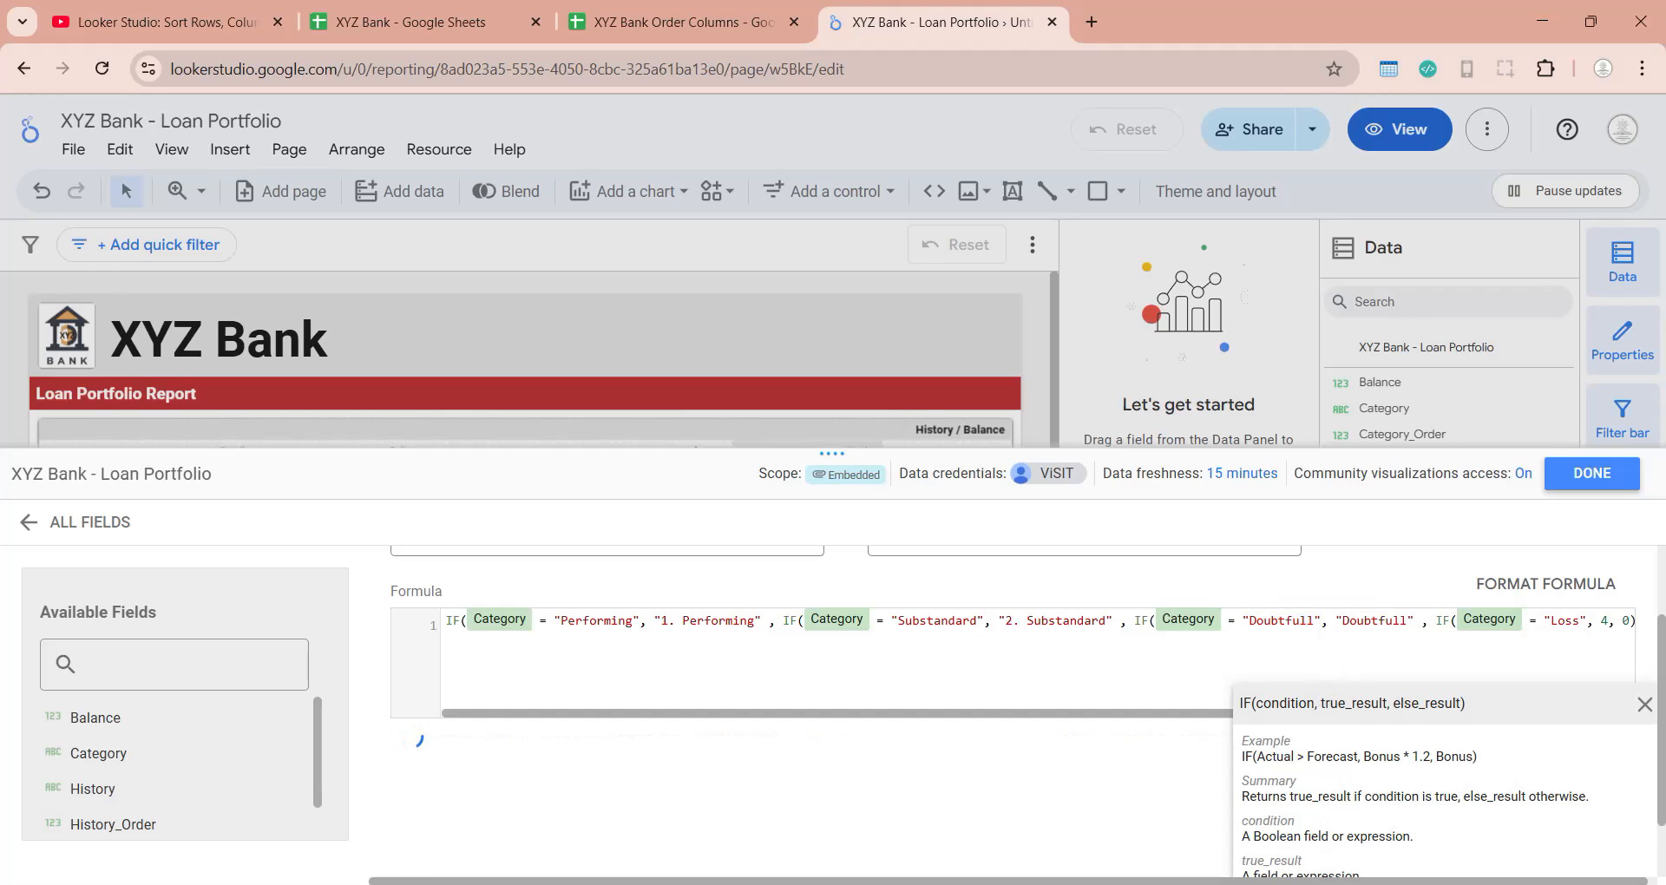
type("3.")
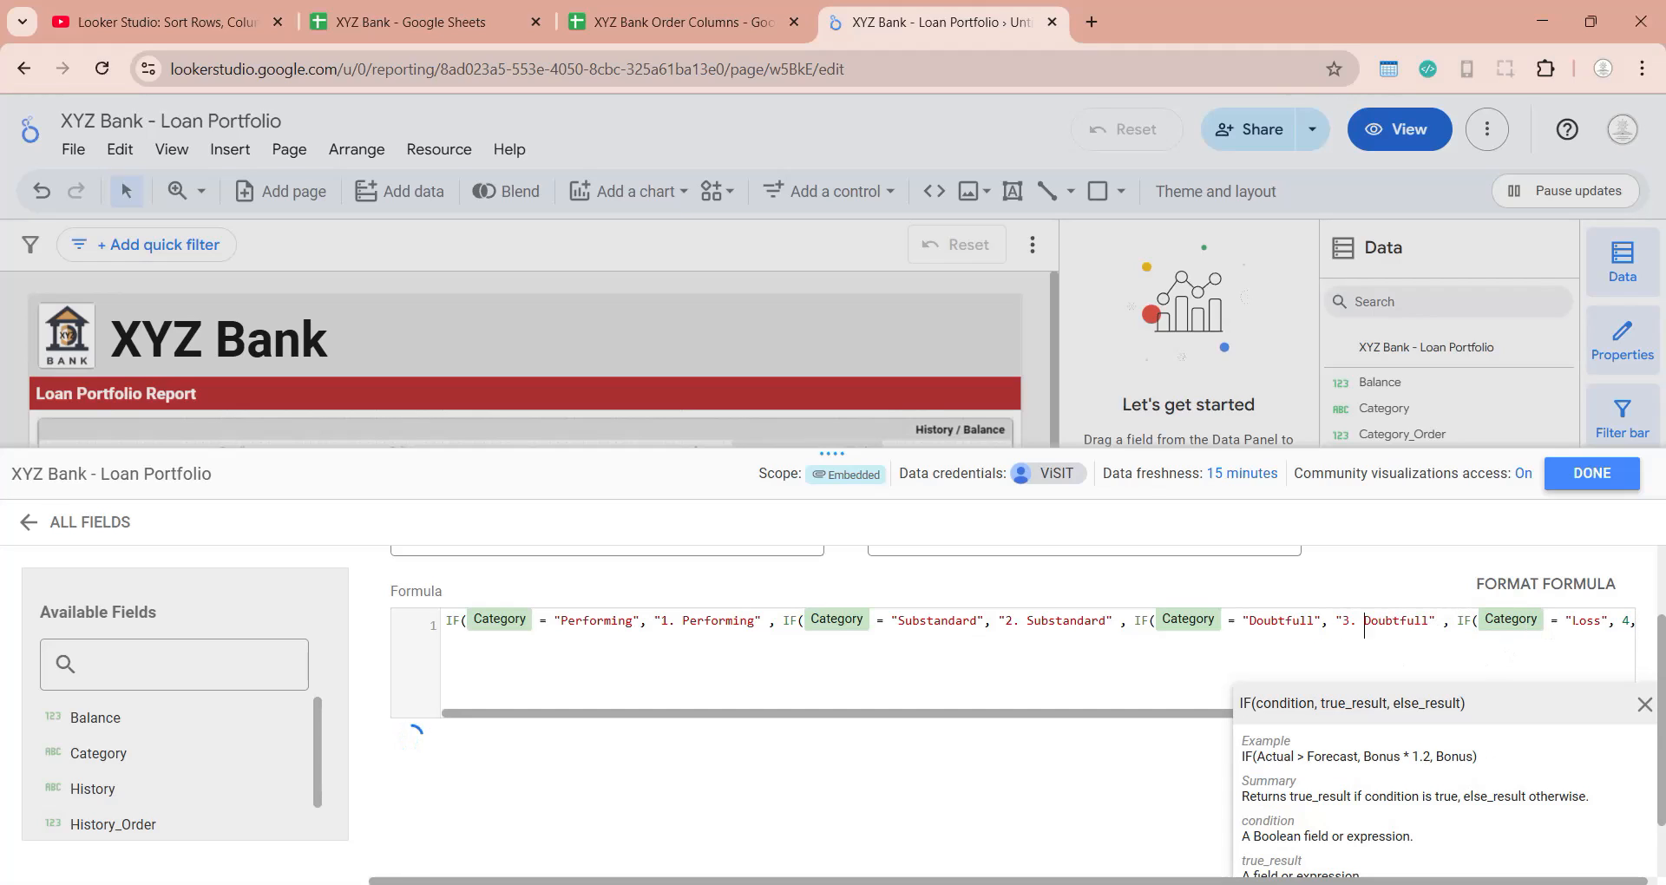
Step: Set the Loss result to "4. Loss" and the fallback to "-" in the Category_Order formula, then save the field and close the editor
mouse_move(1565, 621)
left_mouse_down()
mouse_move(1626, 623)
mouse_move(1591, 625)
left_mouse_up()
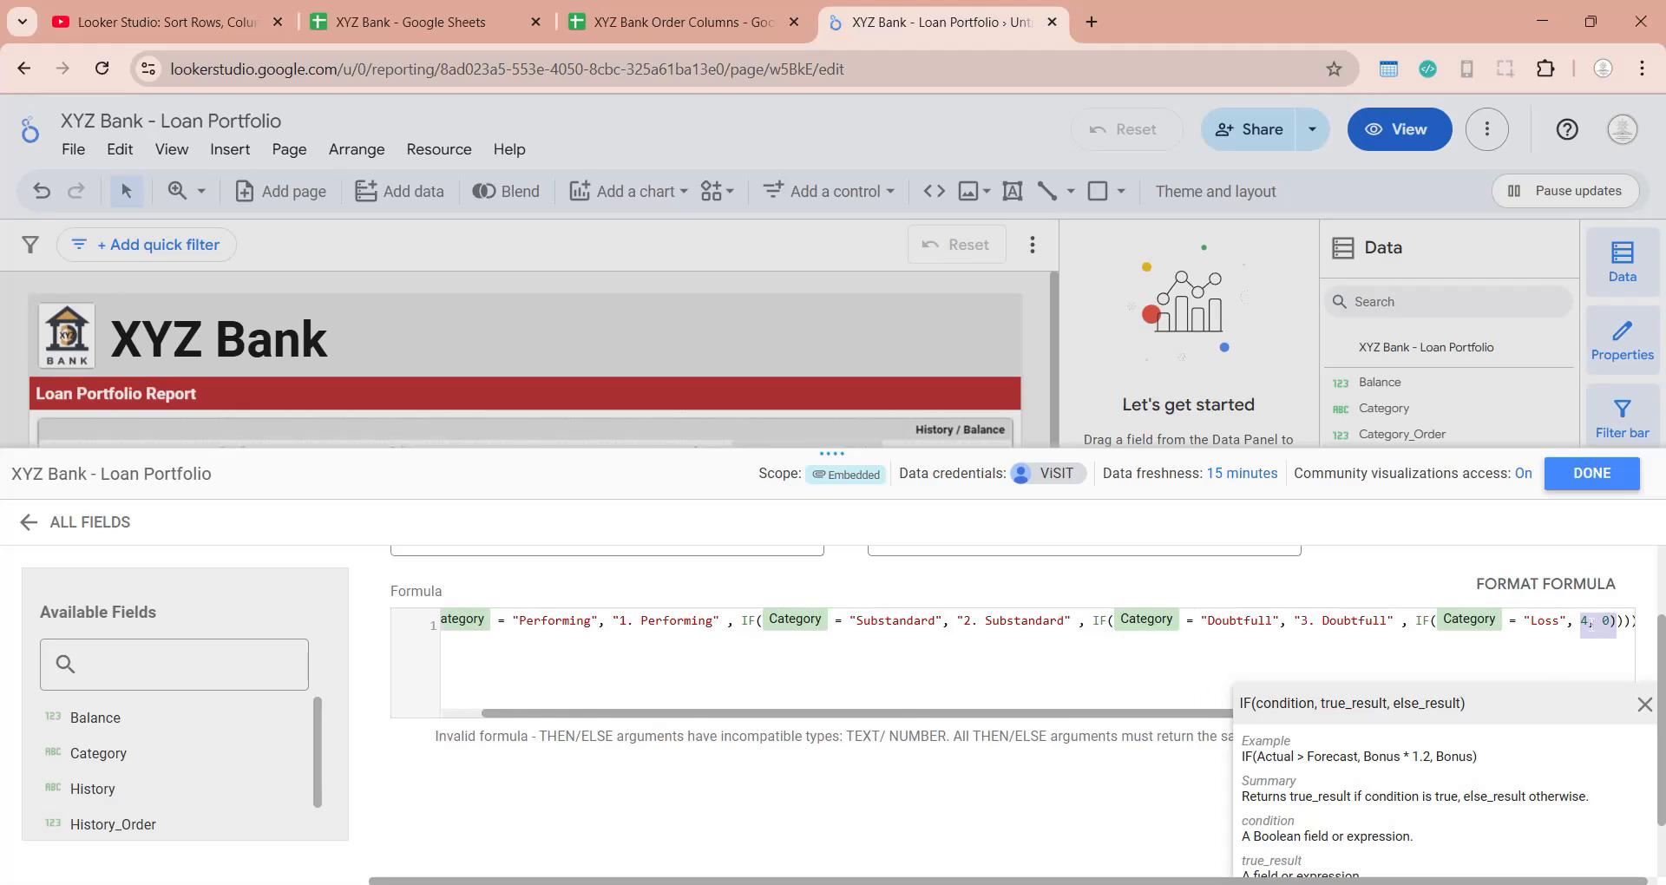
type("\"Loss\"")
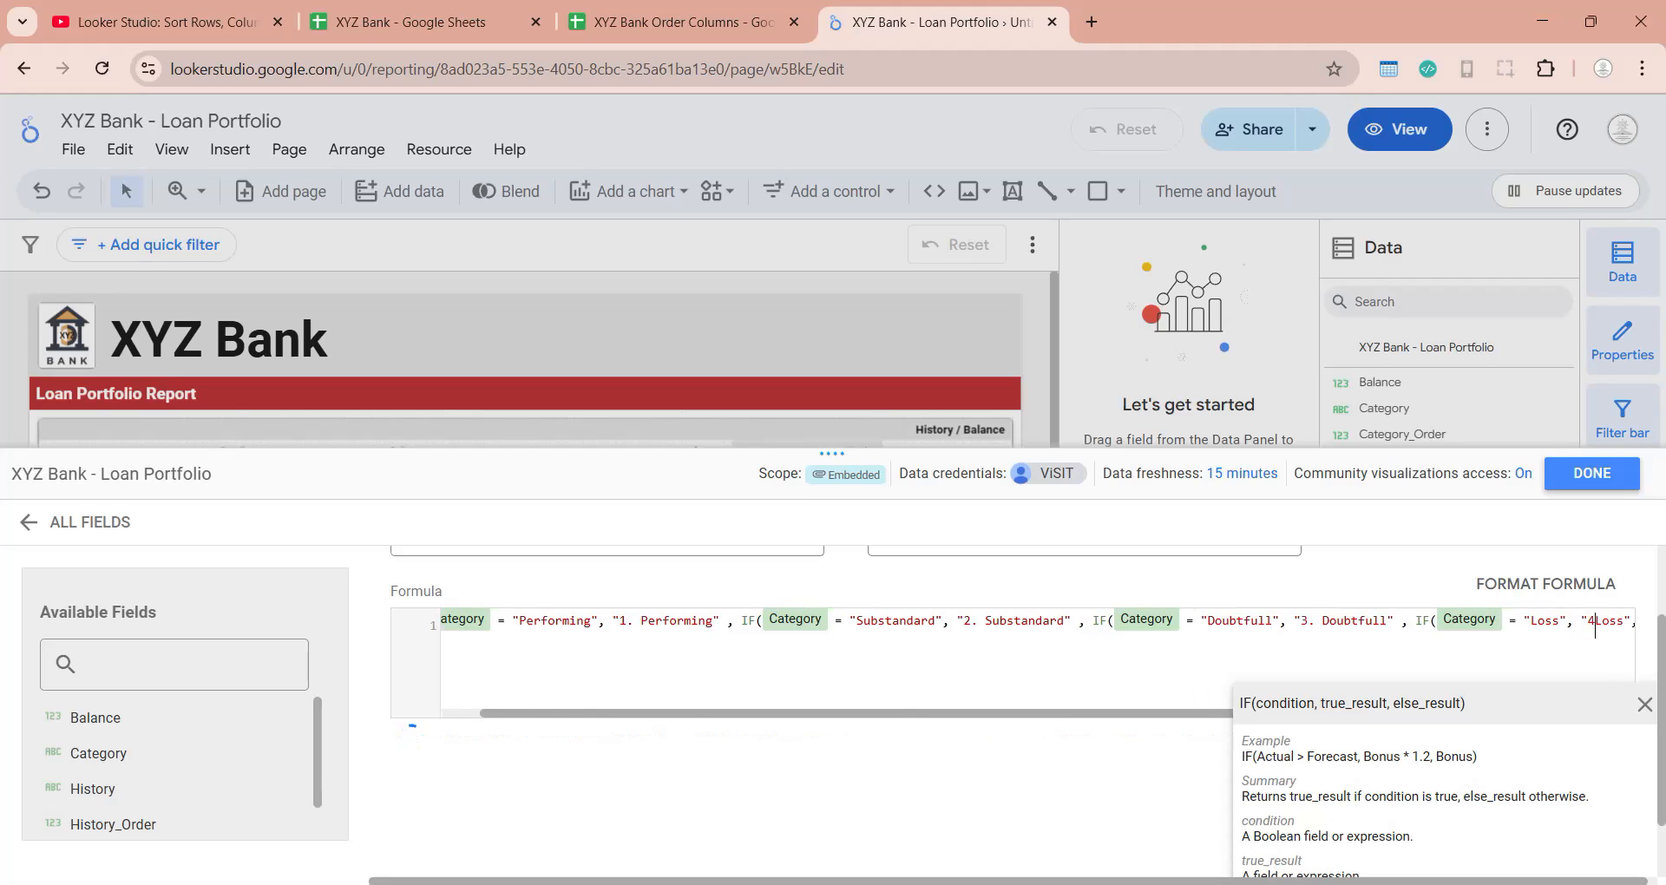
left_click_drag(1226, 713, 1301, 710)
left_click_drag(1604, 622, 1597, 622)
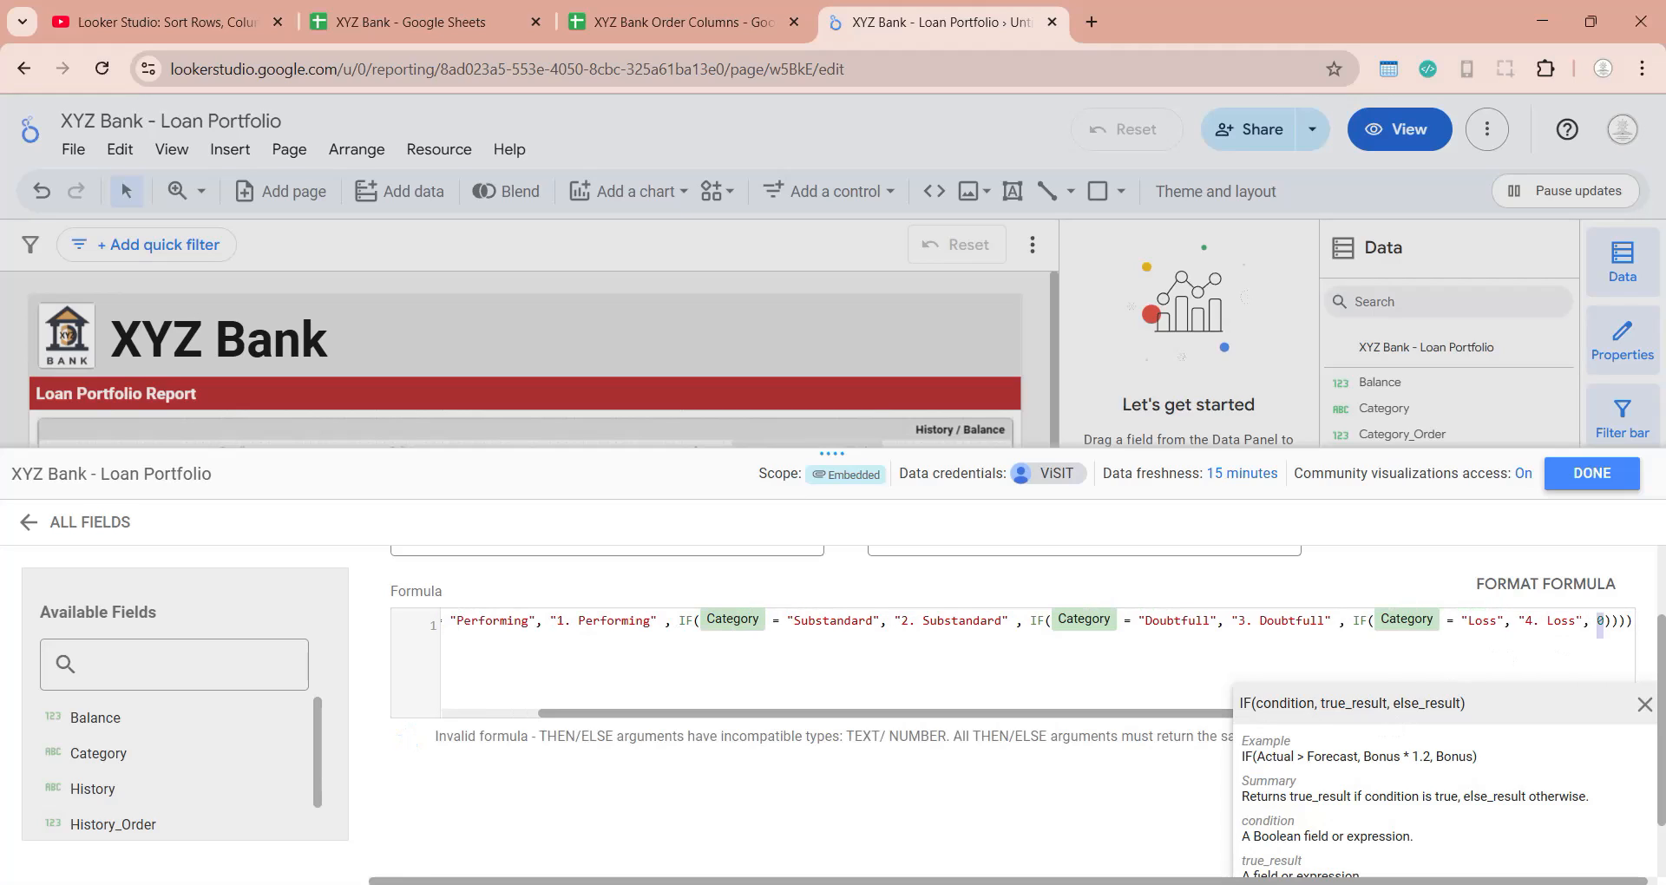
type("\"-")
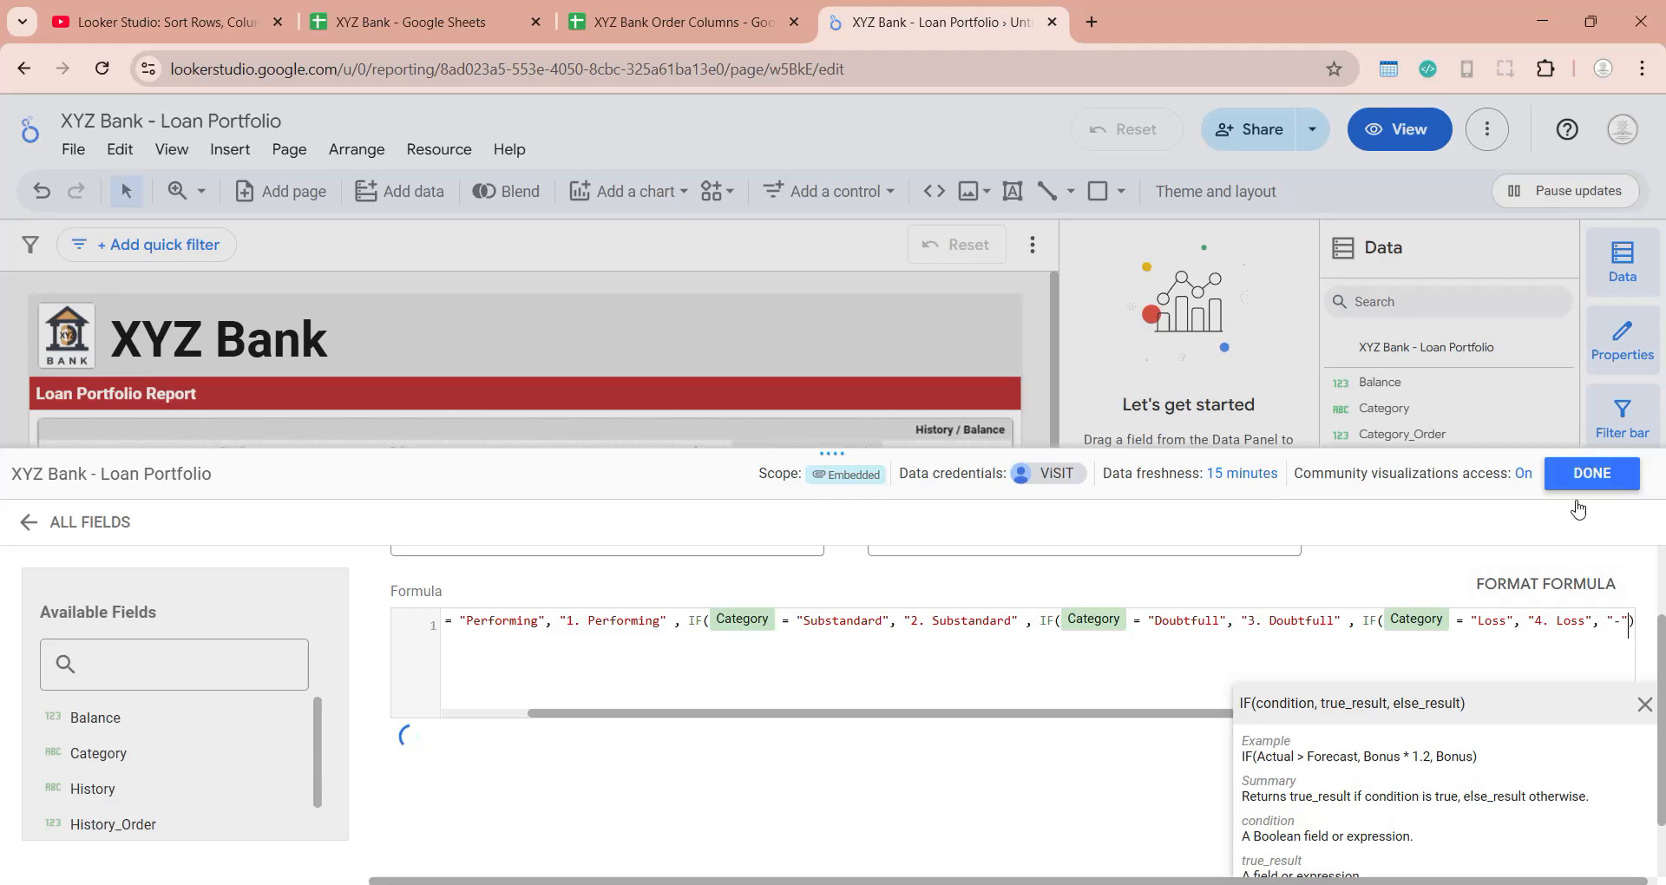
left_click(1644, 704)
left_click(1569, 855)
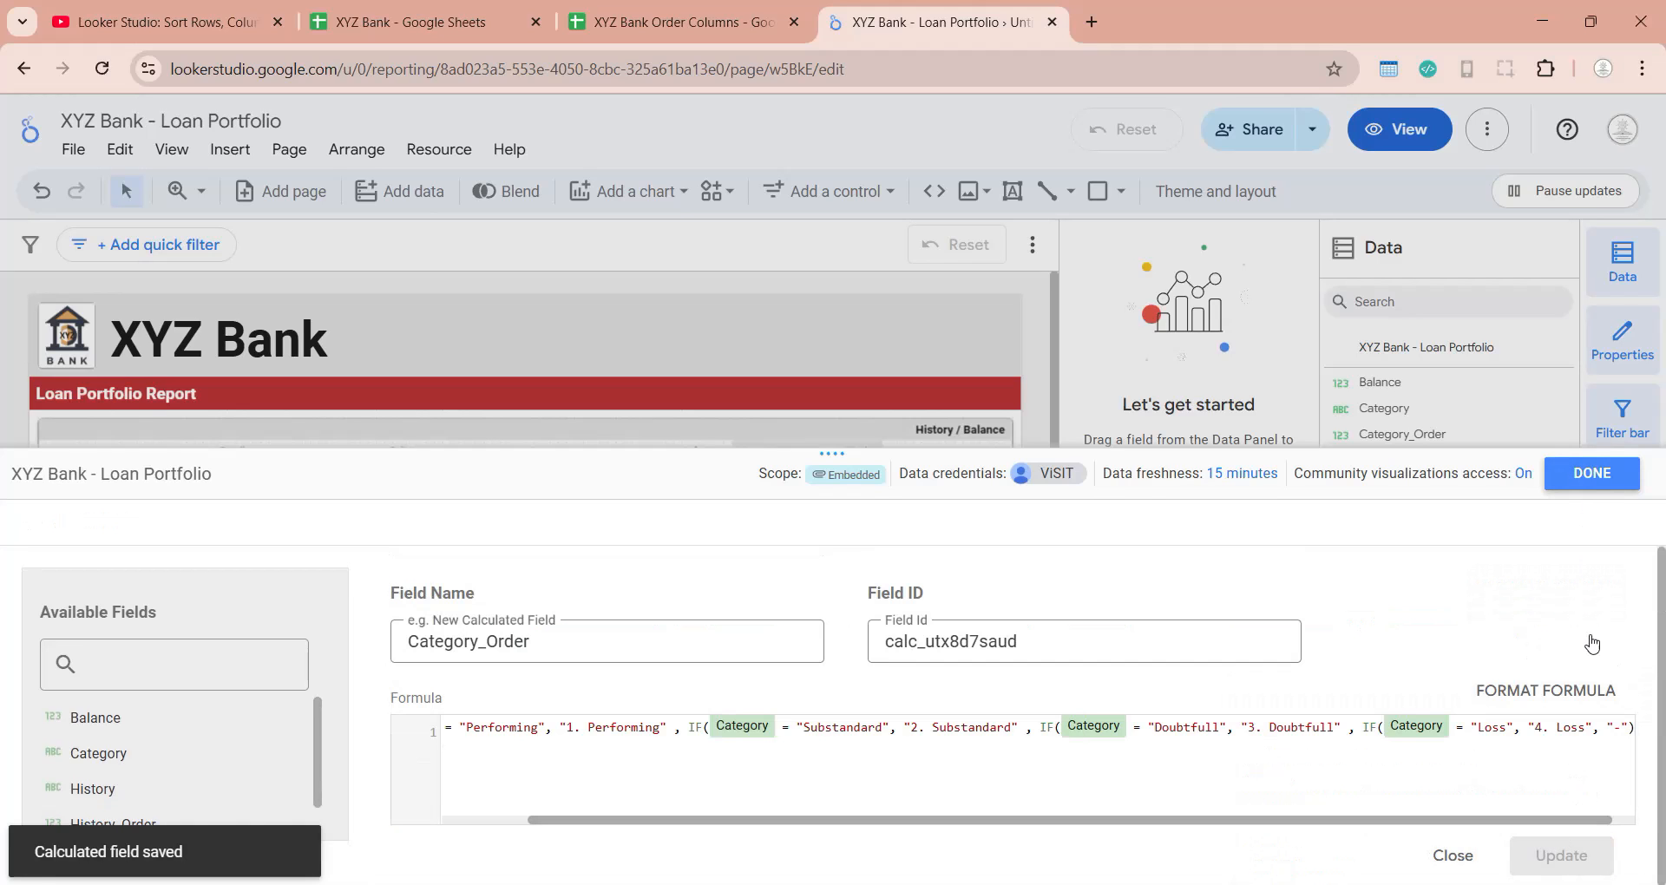
left_click(1592, 475)
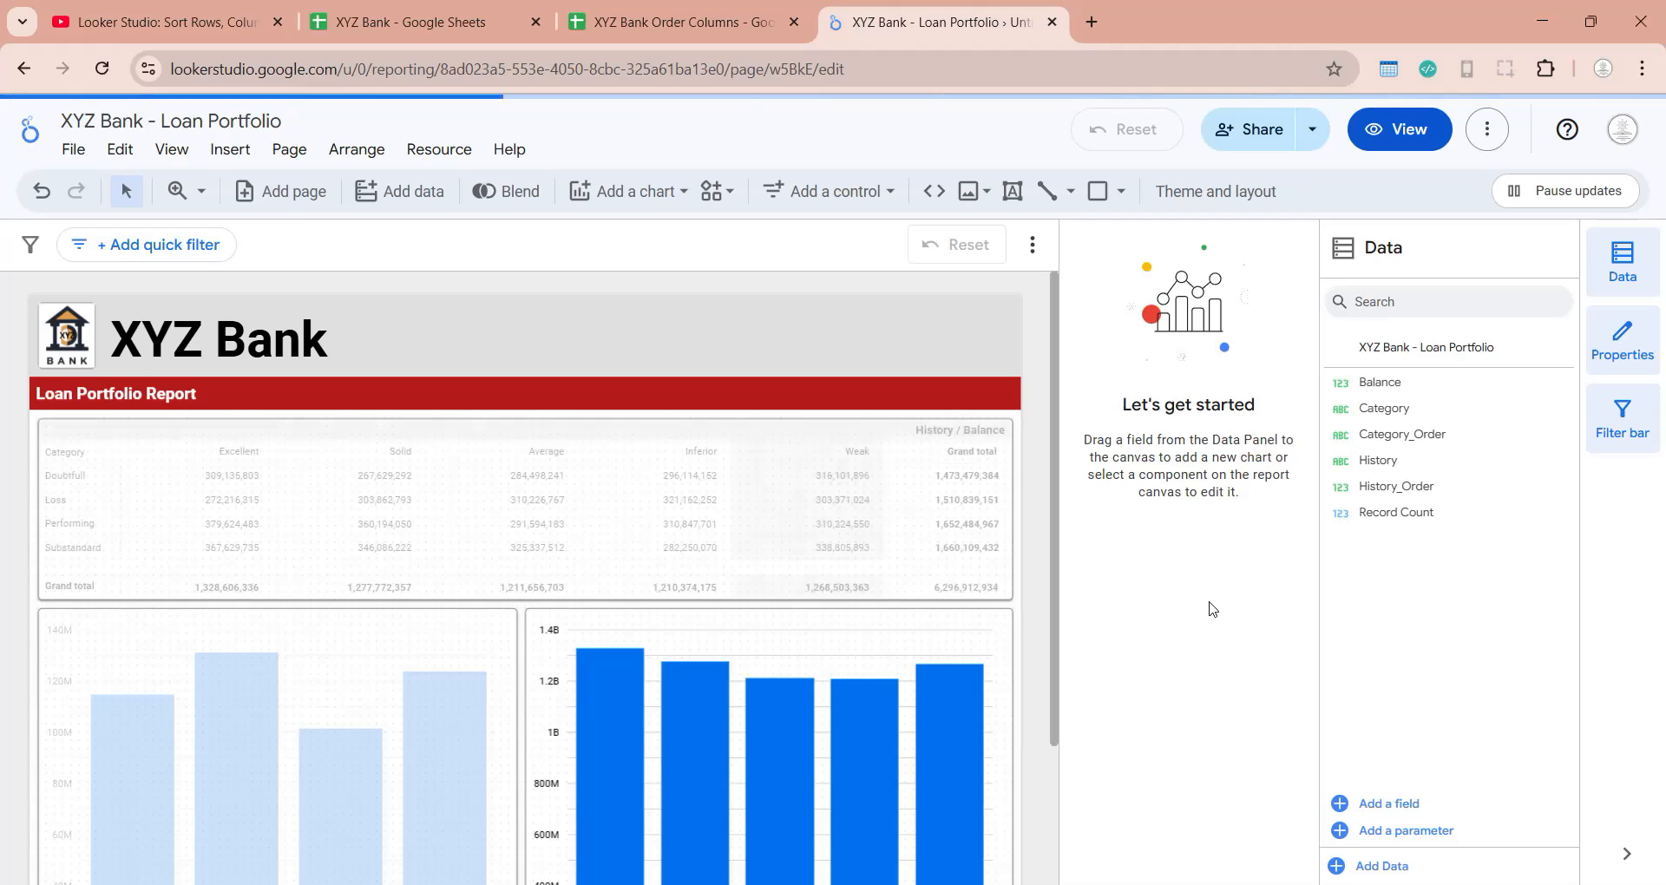
Step: Change the category bar chart's dimension to Category_Order and its sort field to Balance
left_click(470, 623)
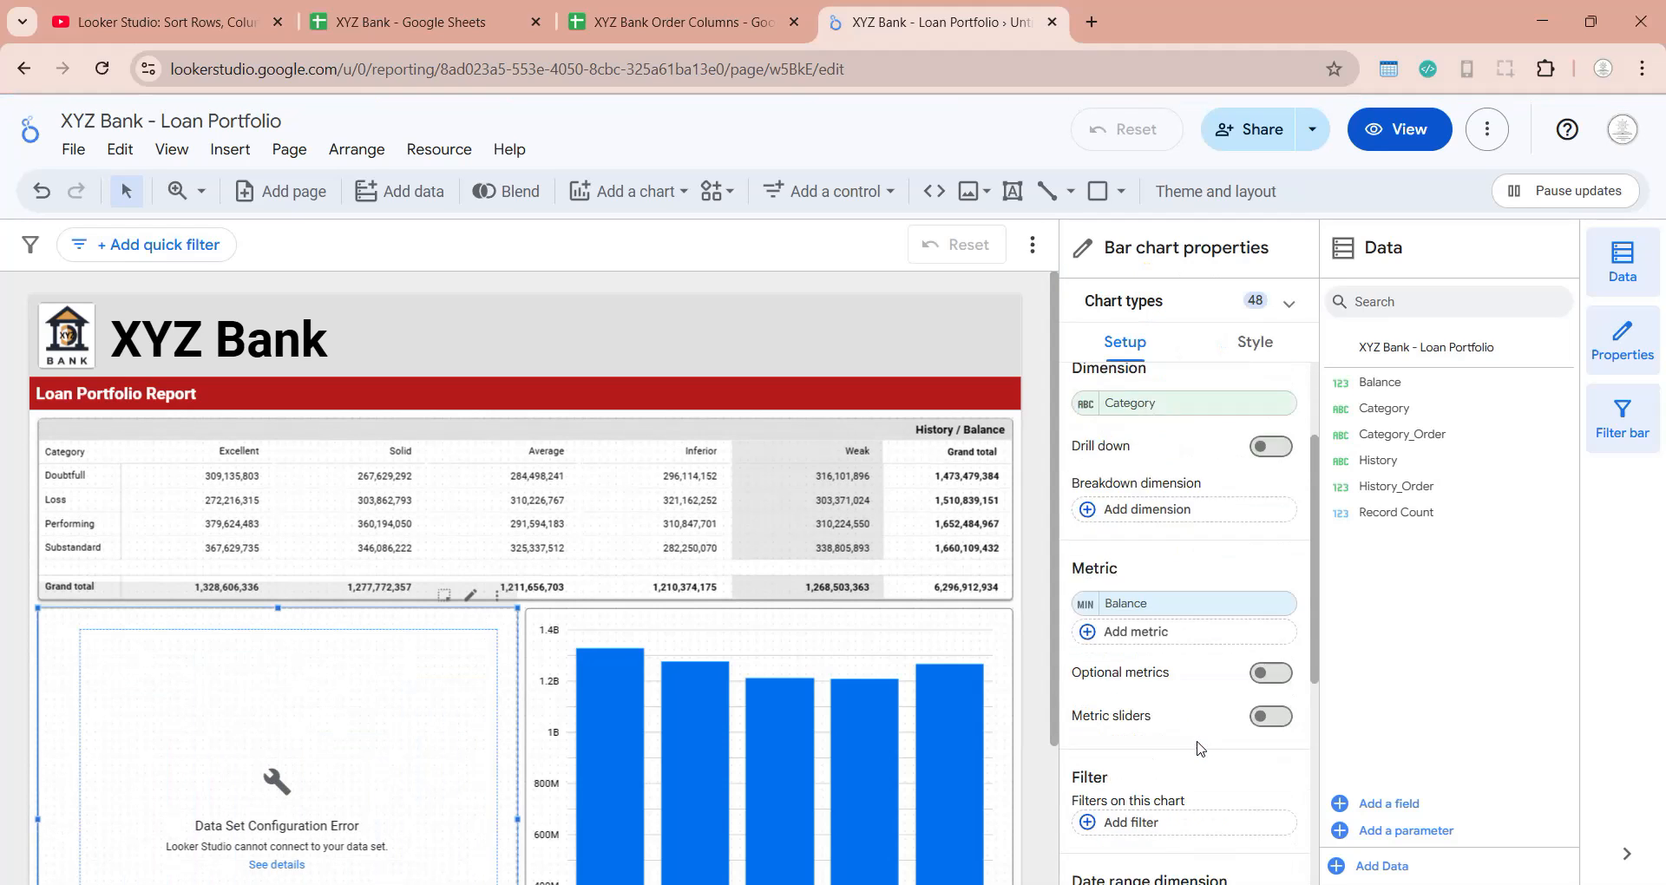
scroll(954, 642, "down", 3)
scroll(1232, 711, "down", 3)
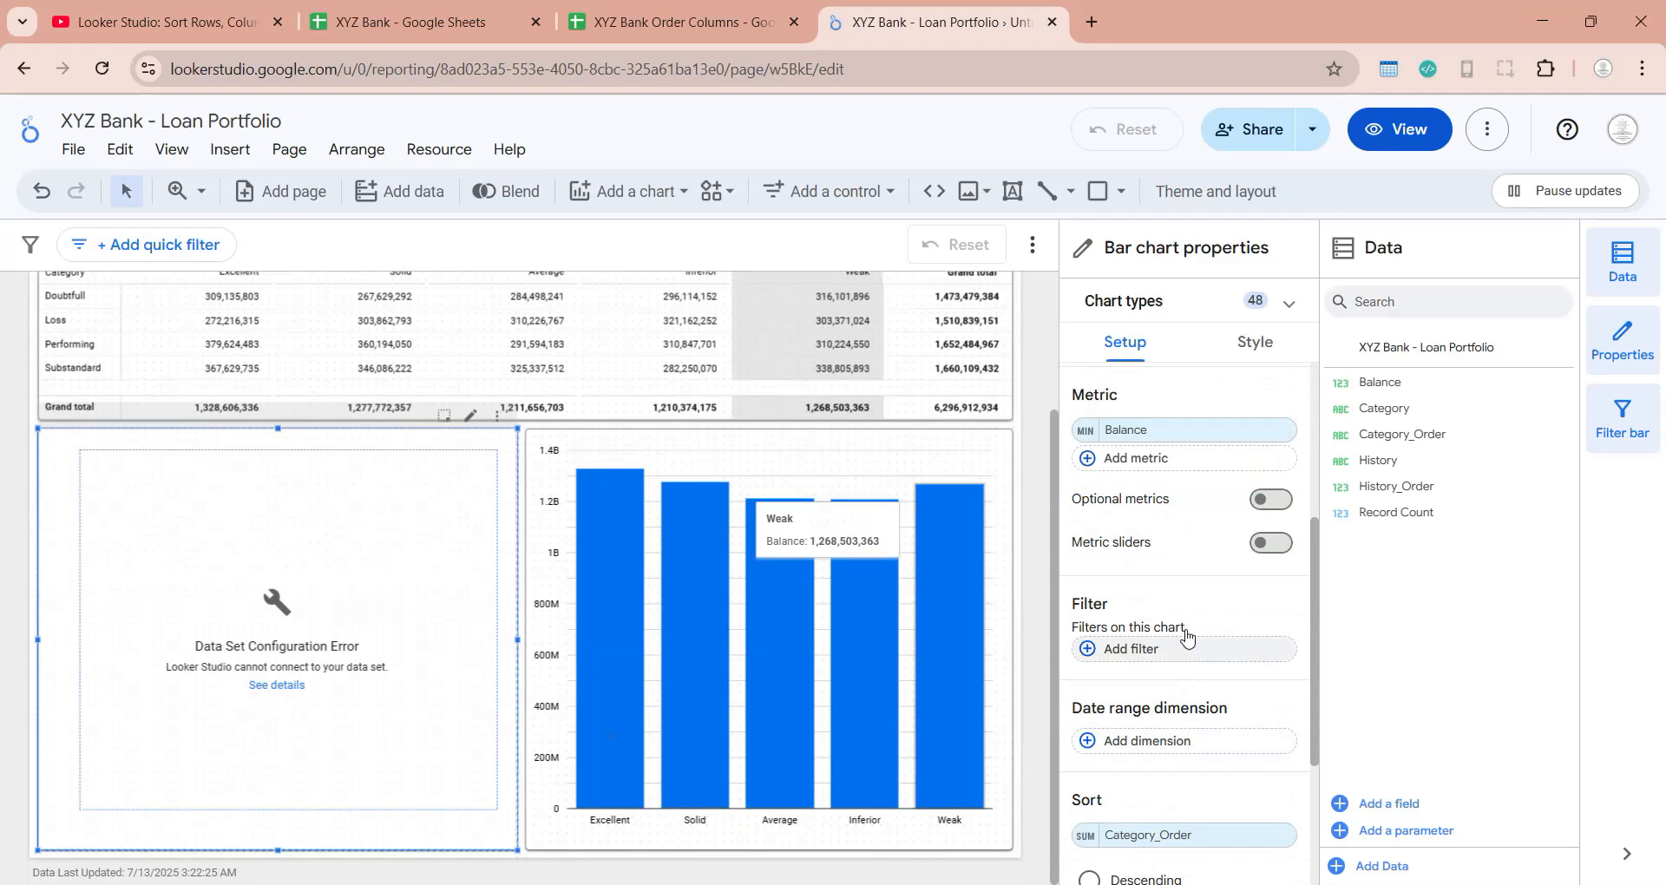
left_click(1214, 430)
left_click(1227, 401)
left_click(1184, 834)
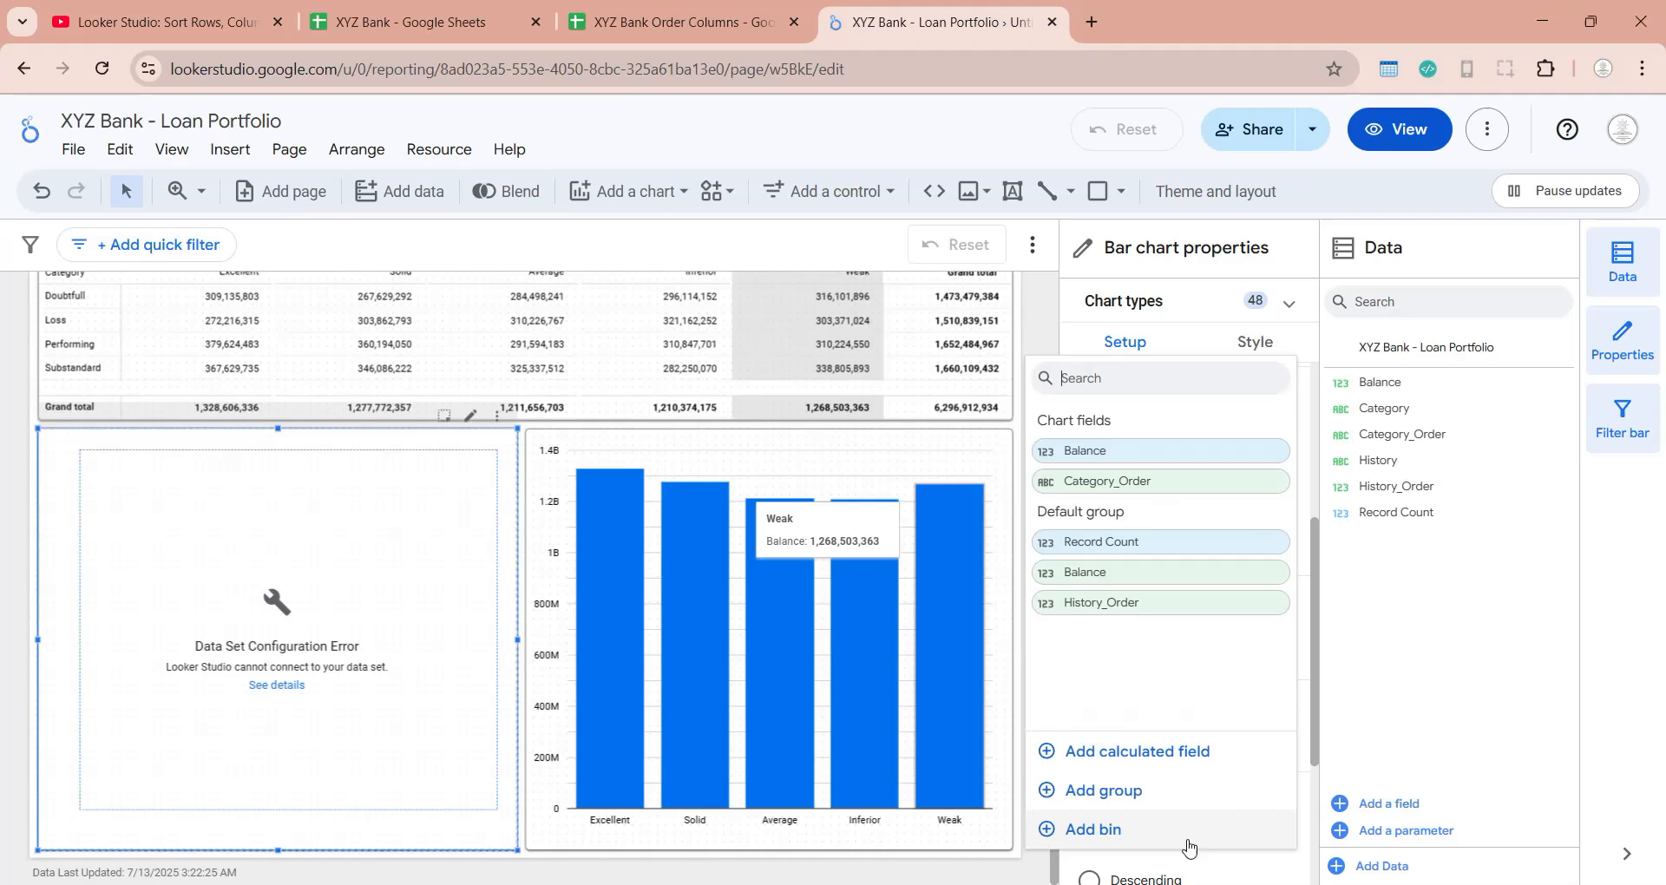
left_click(1127, 574)
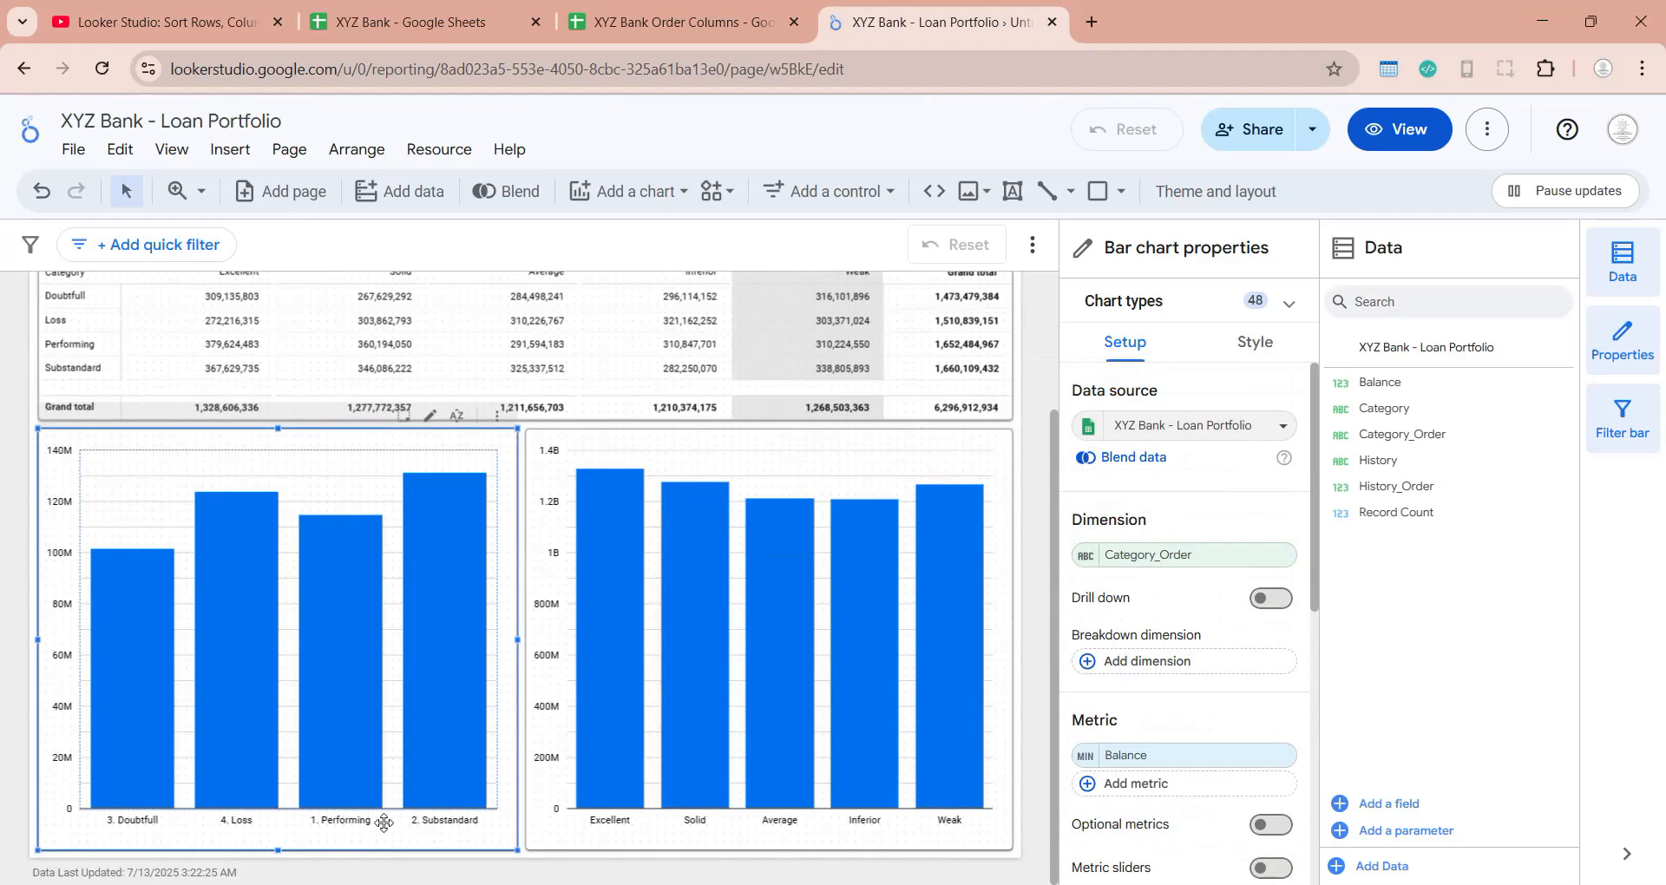
Step: Sort the category bar chart by Category_Order, first descending and then ascending, from 1. Performing to 4. Loss
right_click(419, 817)
mouse_move(472, 691)
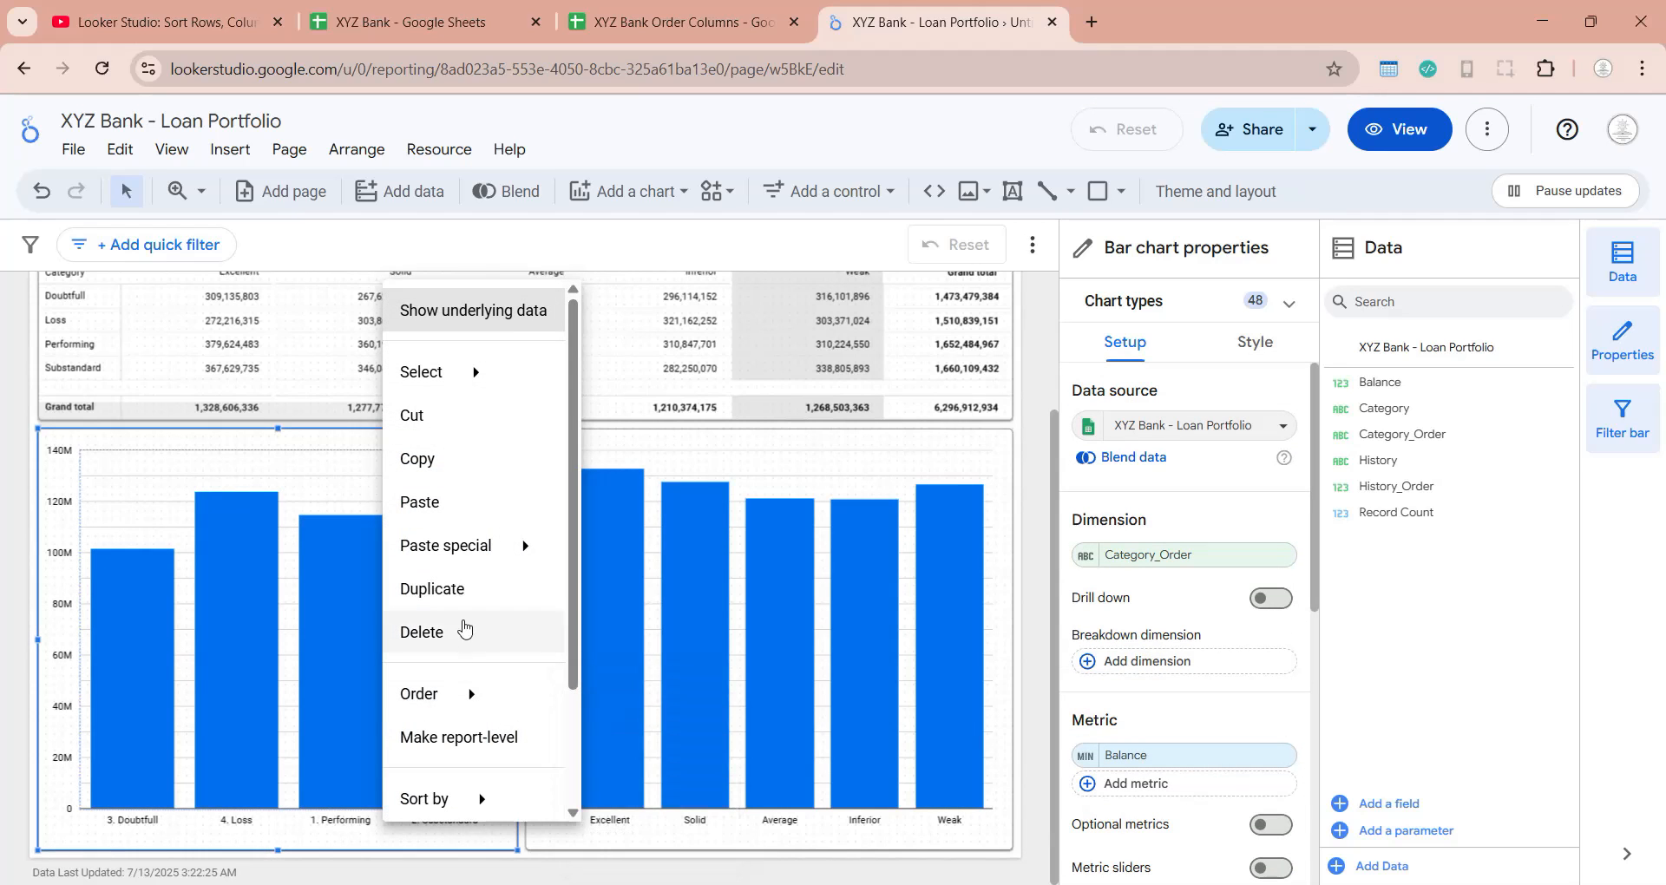
scroll(455, 654, "down", 2)
mouse_move(455, 654)
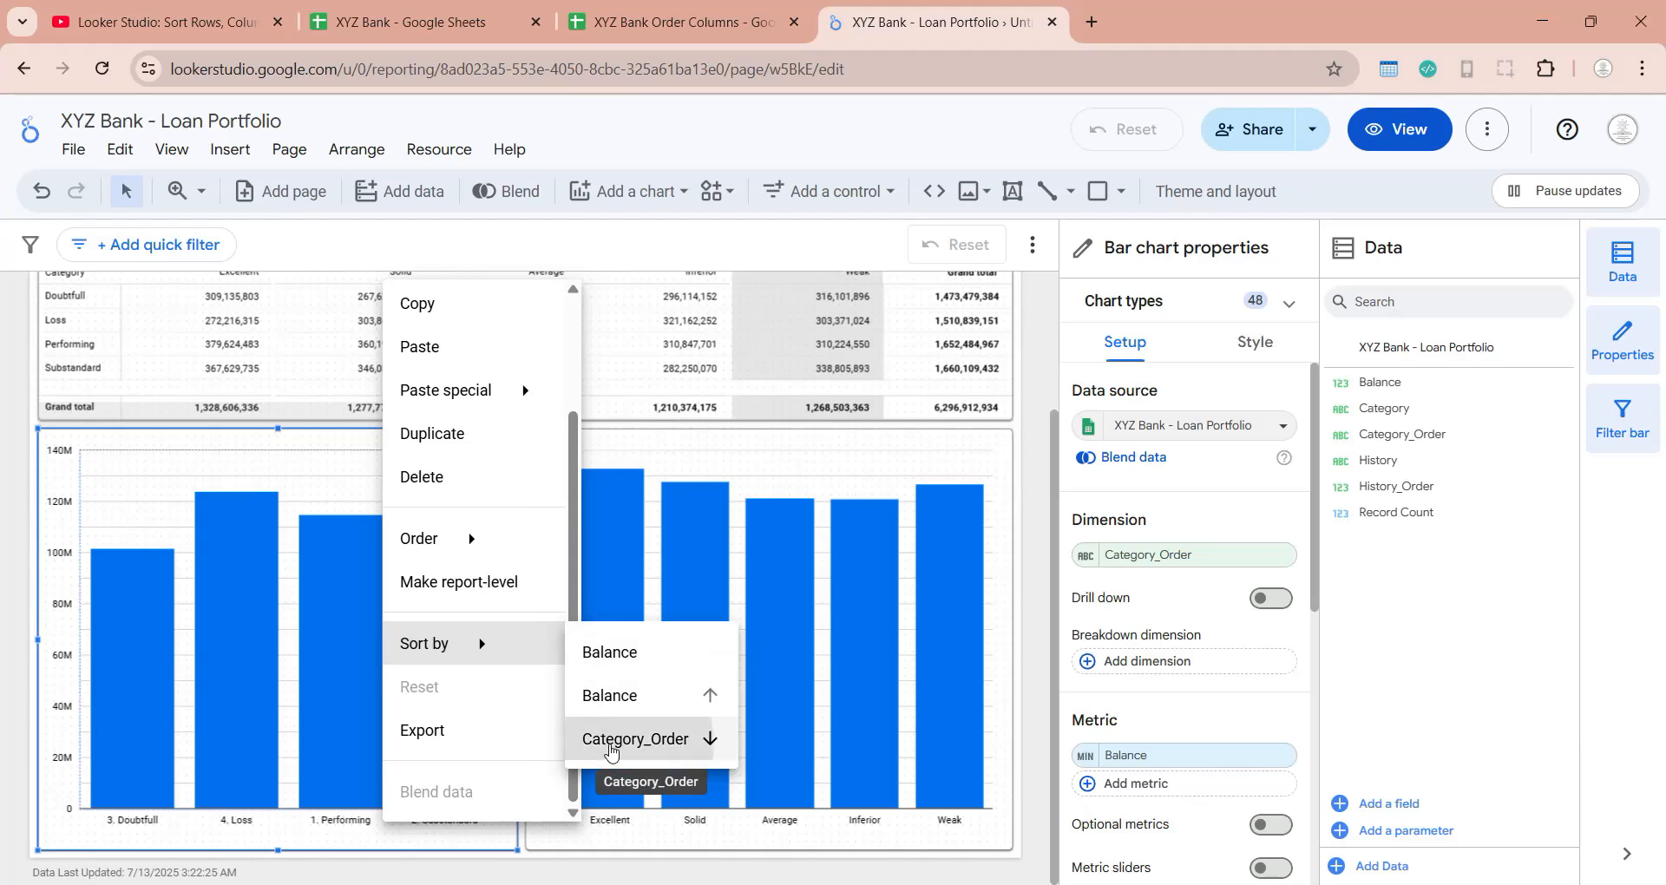
left_click(646, 733)
right_click(504, 774)
mouse_move(538, 704)
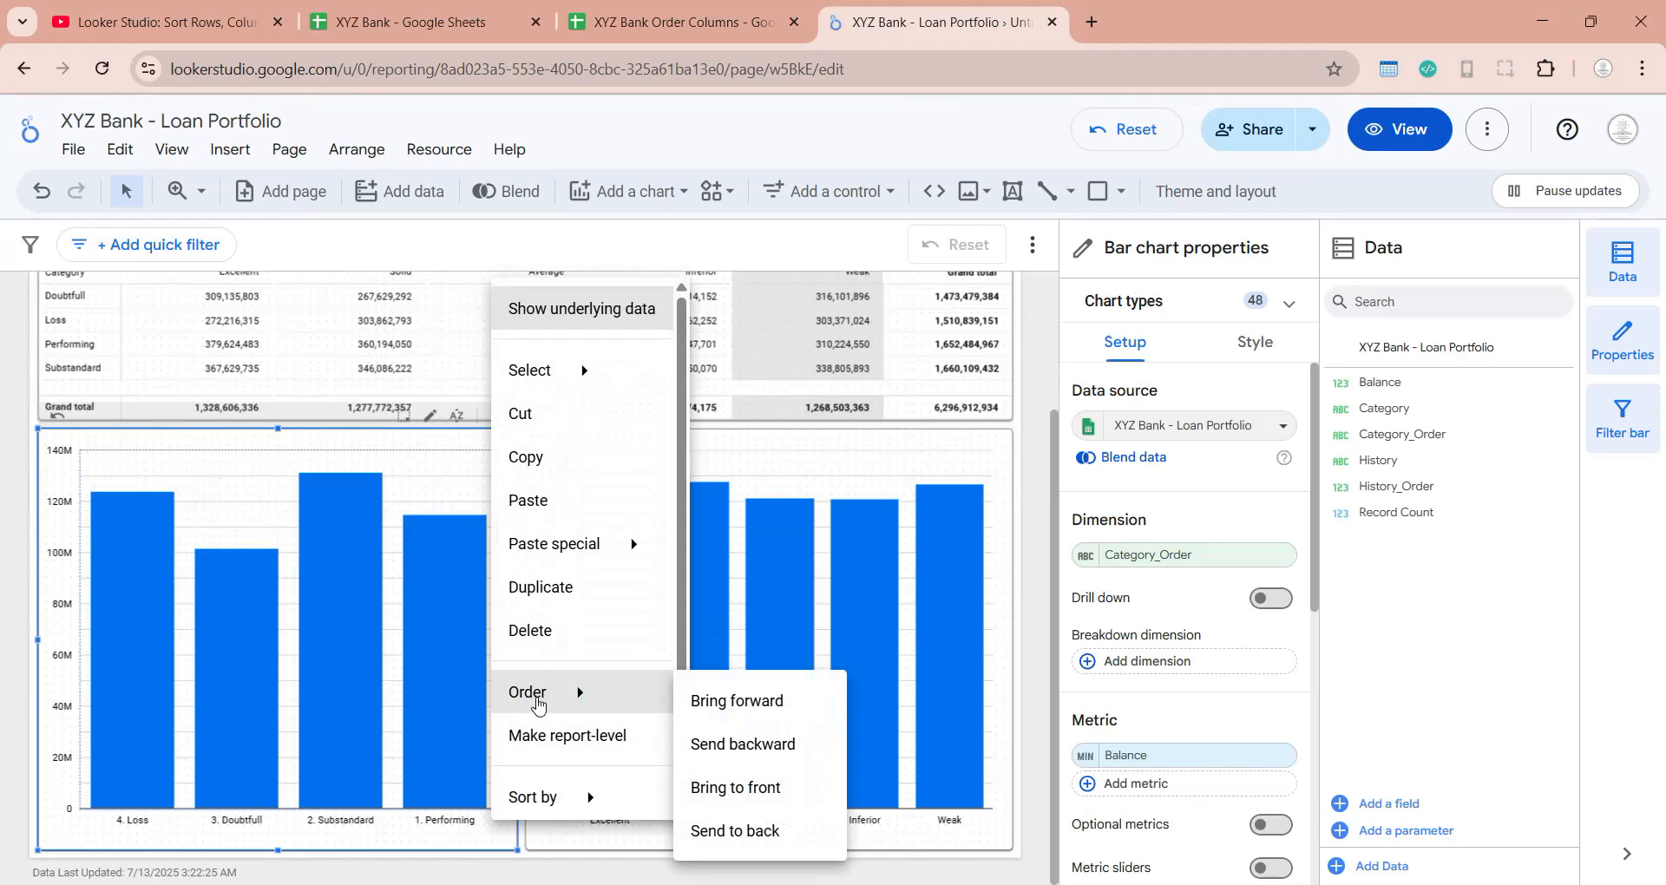
mouse_move(625, 796)
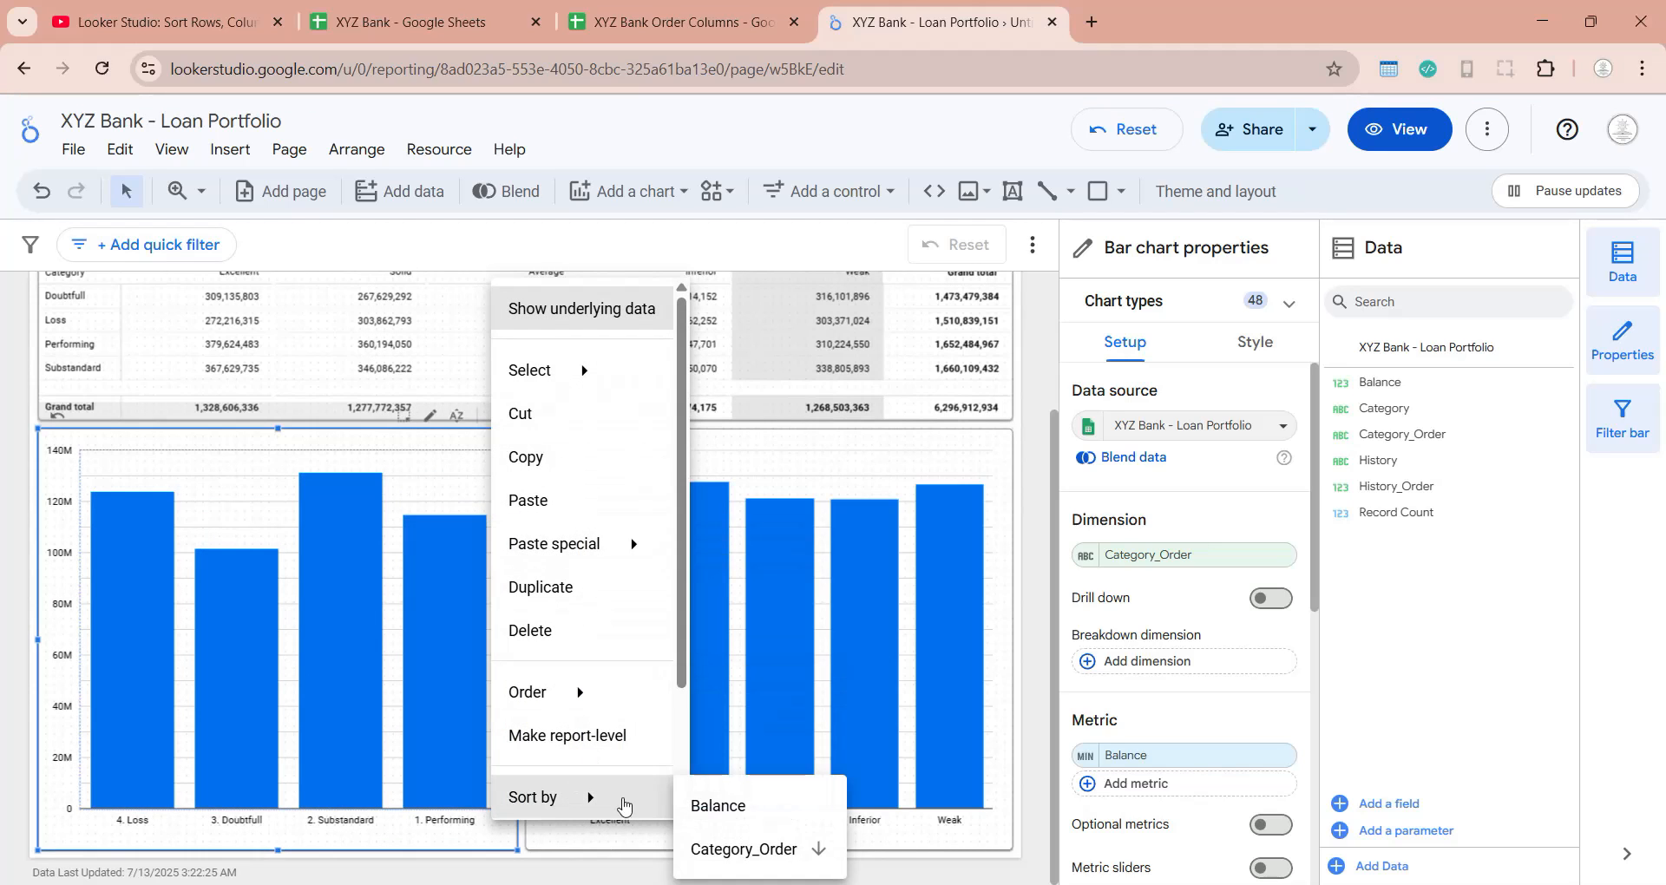
left_click(743, 842)
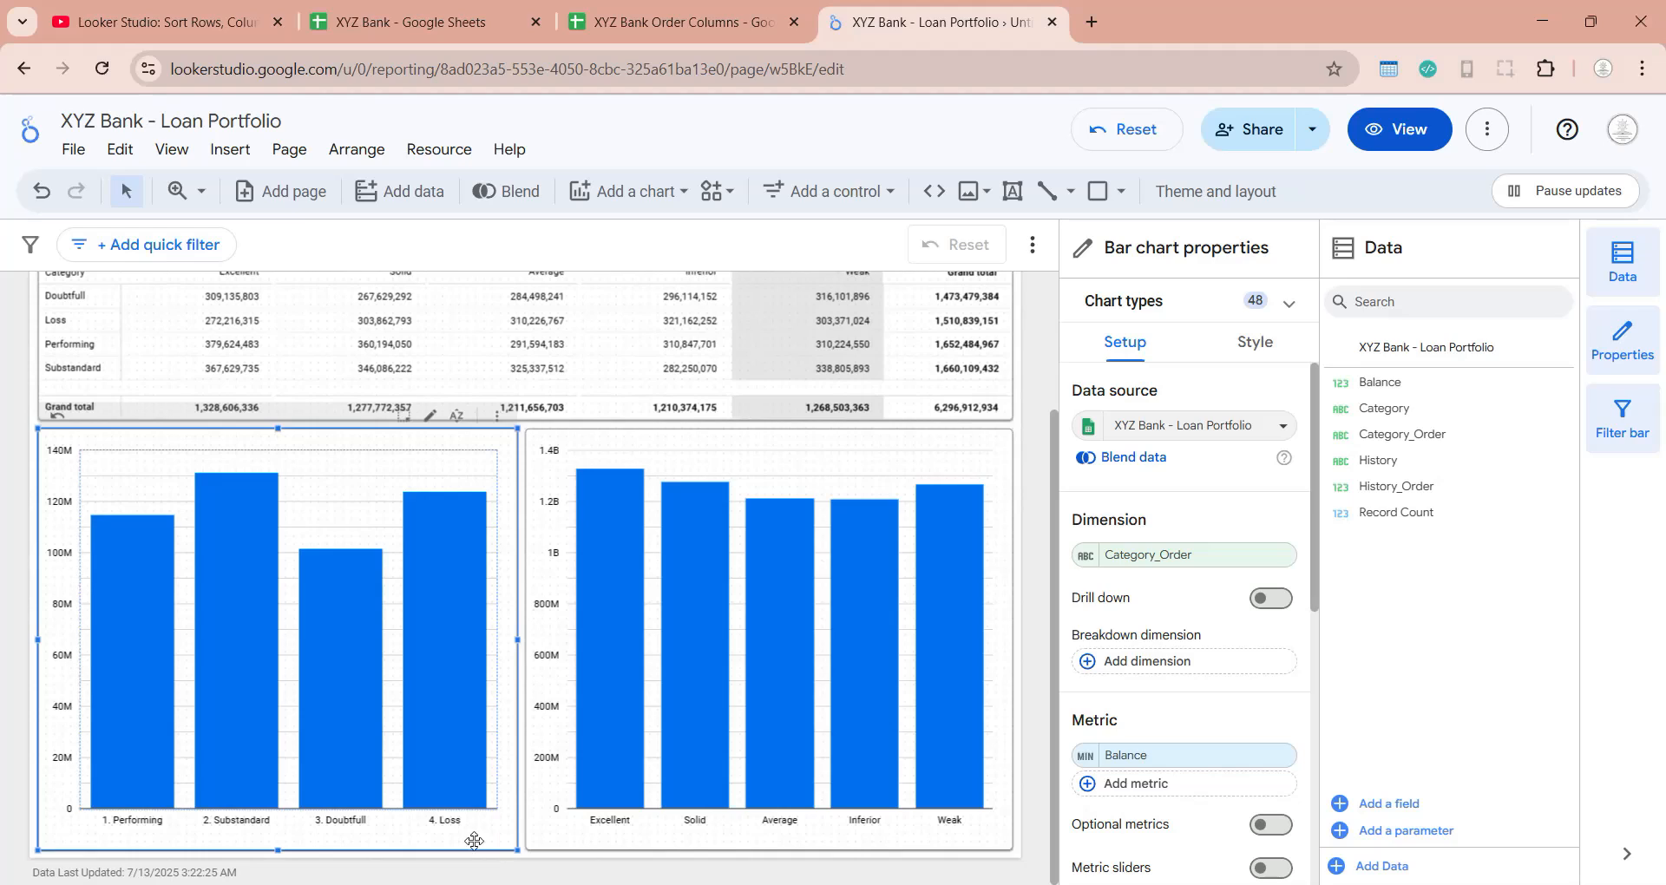